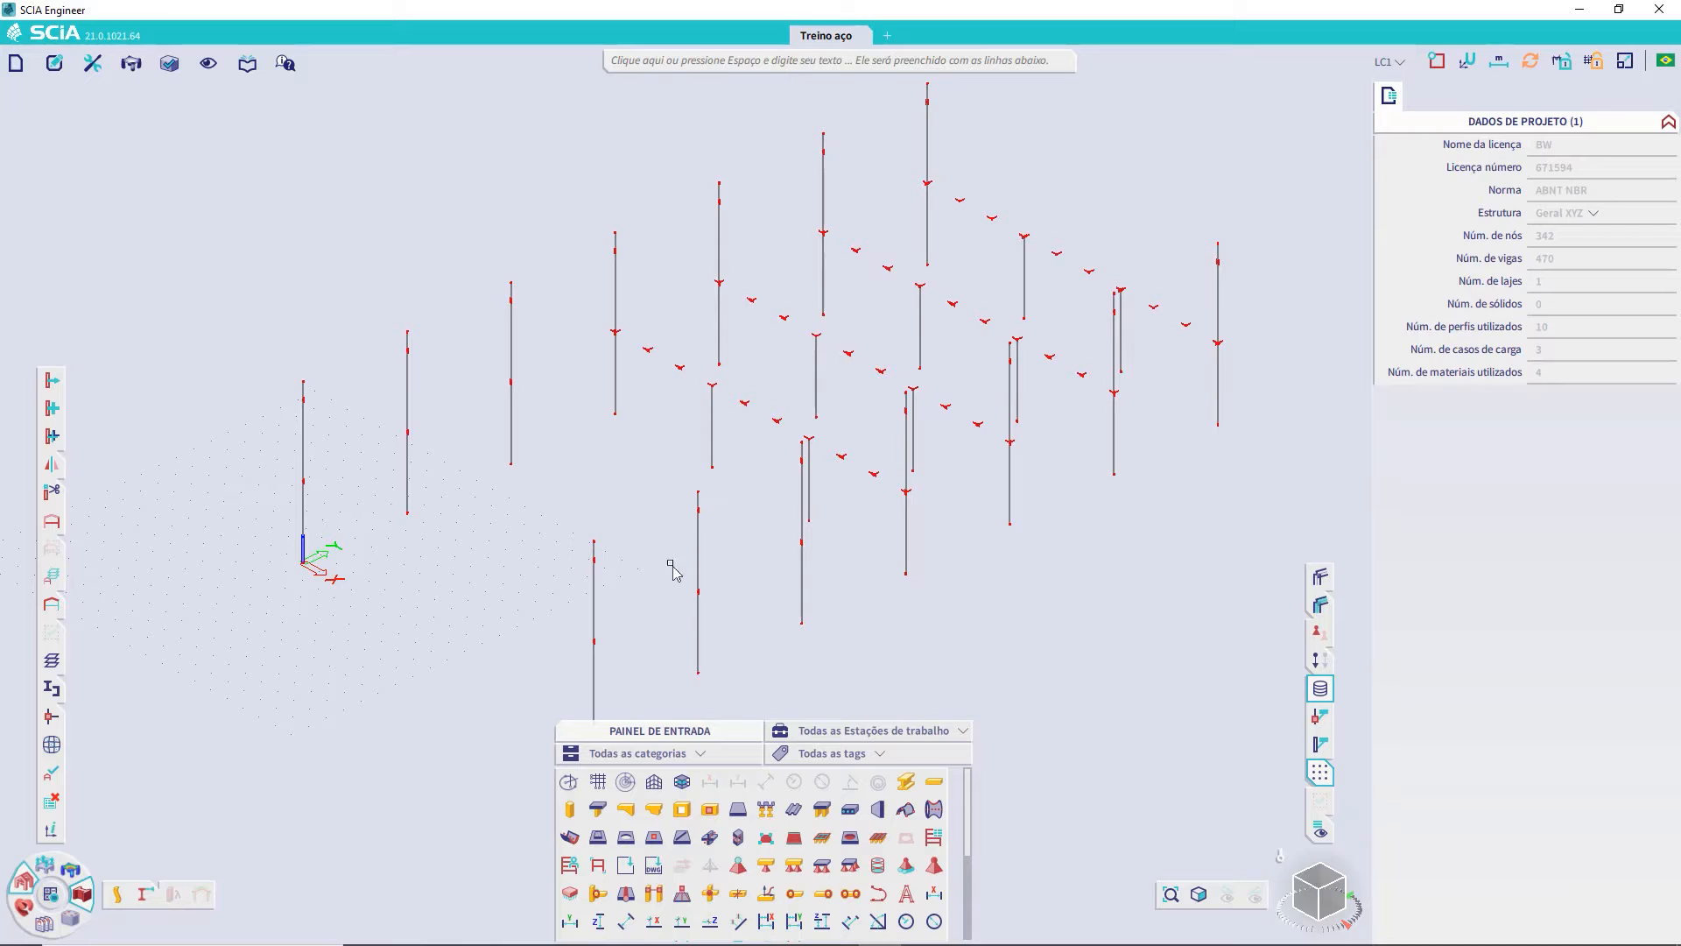
- Define a new nodal support, trying the Articulado and Deslizante restraints before setting the restraints back to Fixo
middle_click_drag(657, 578, 645, 514)
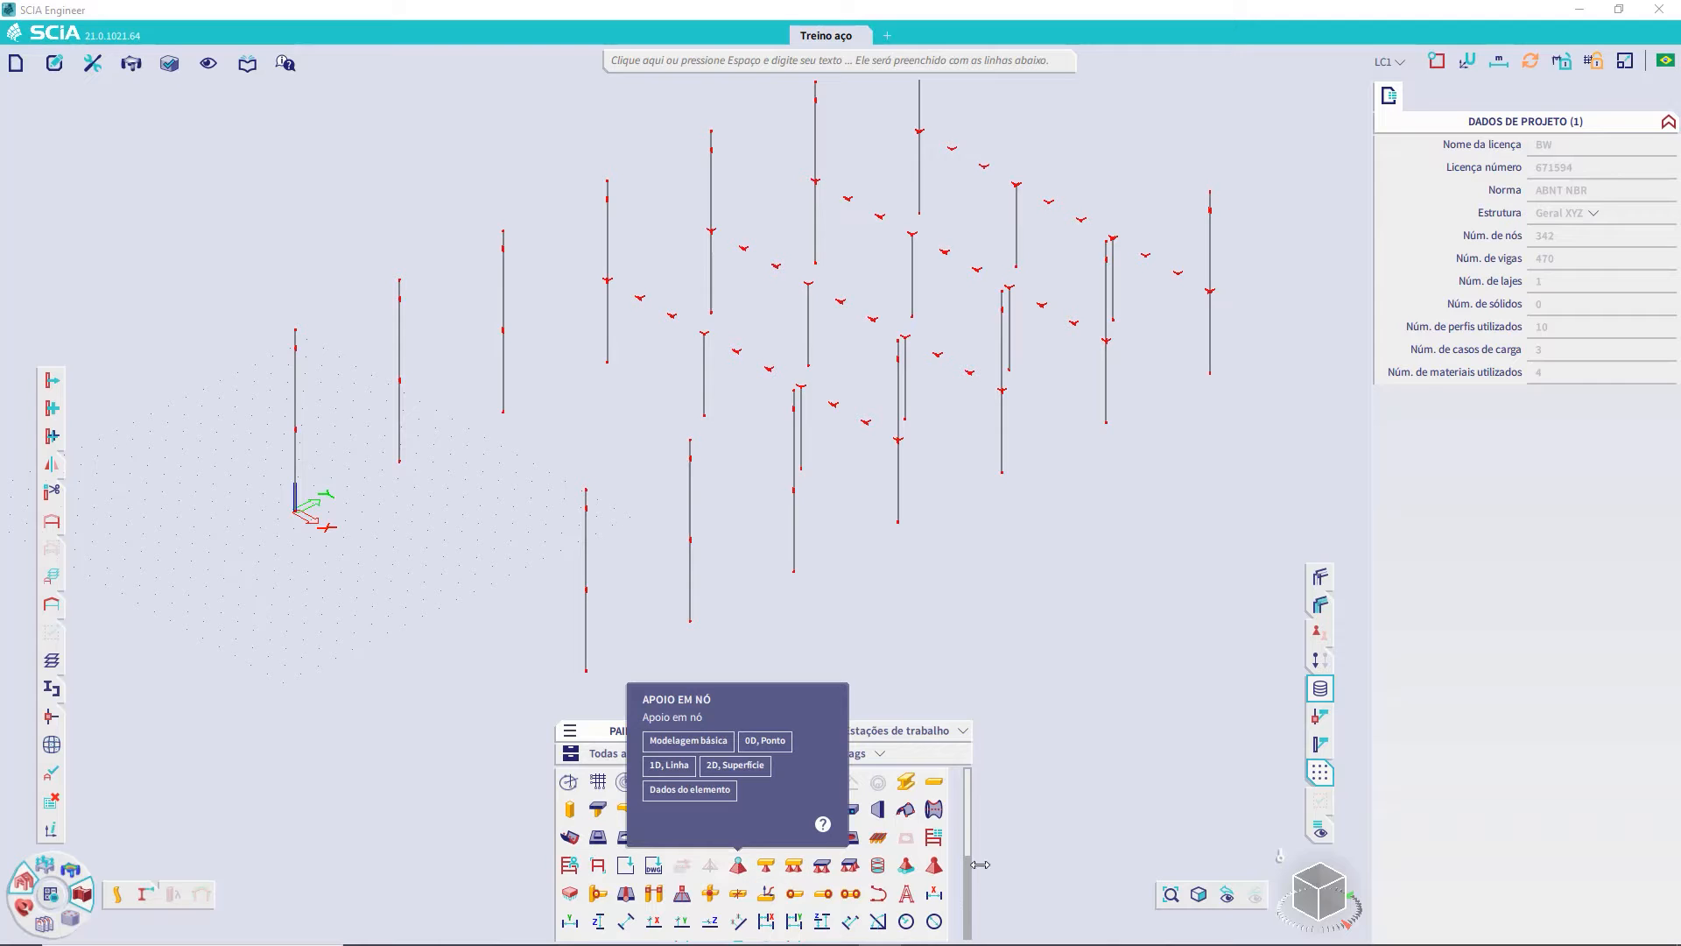
left_click(723, 870)
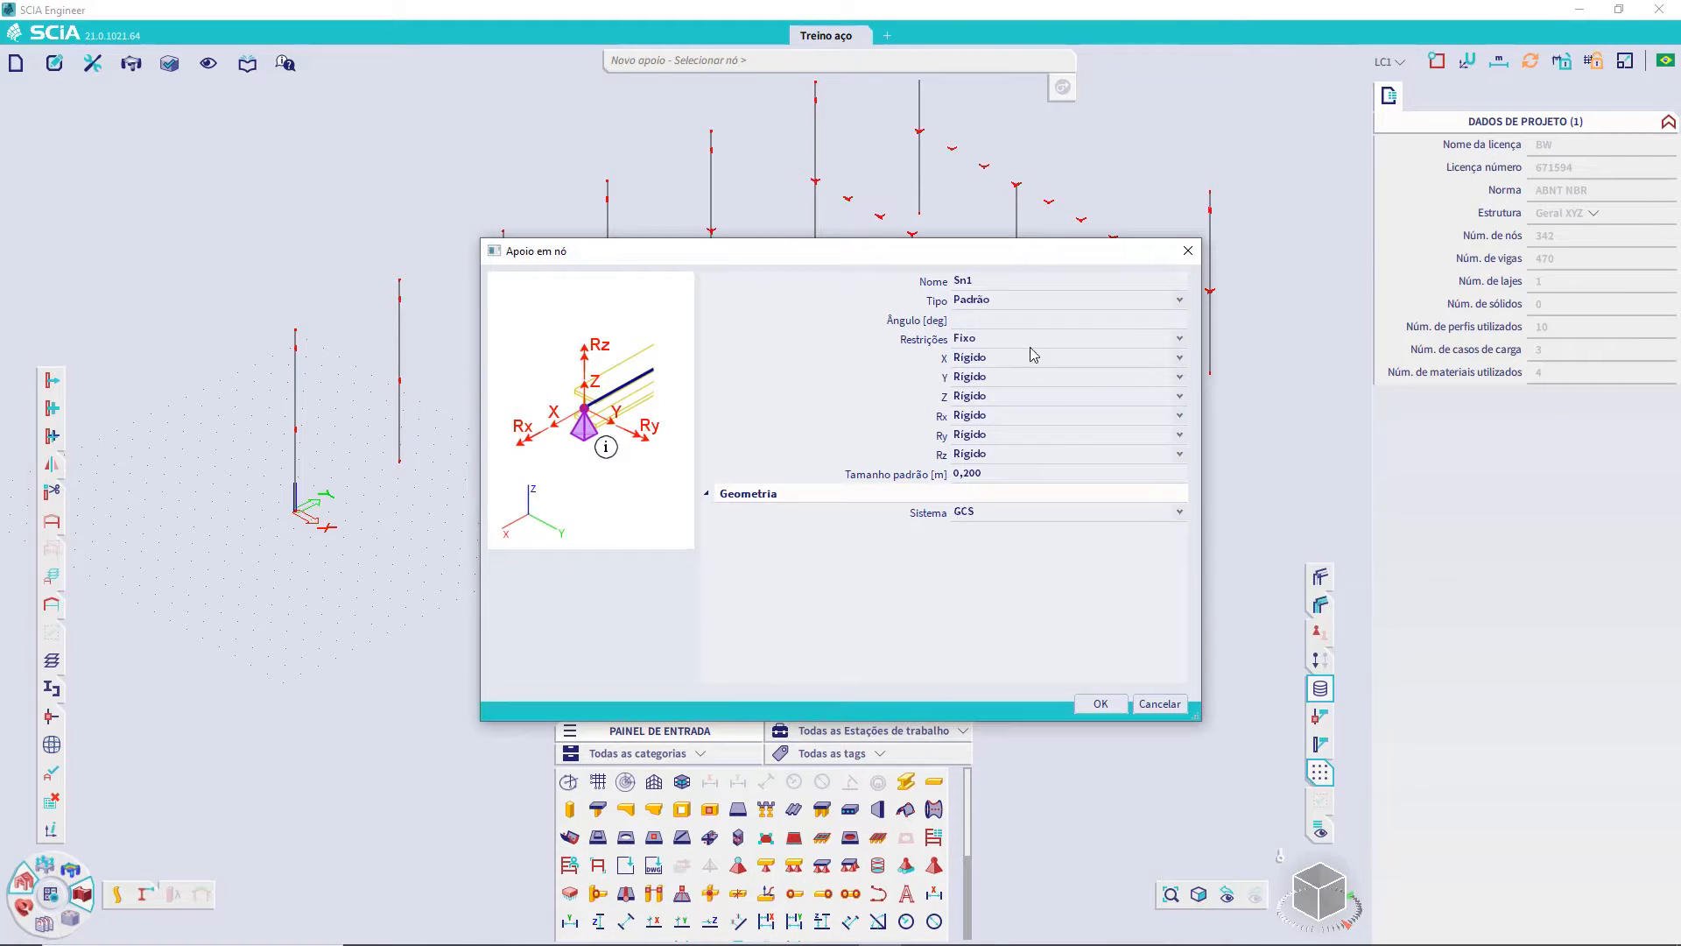
left_click(984, 340)
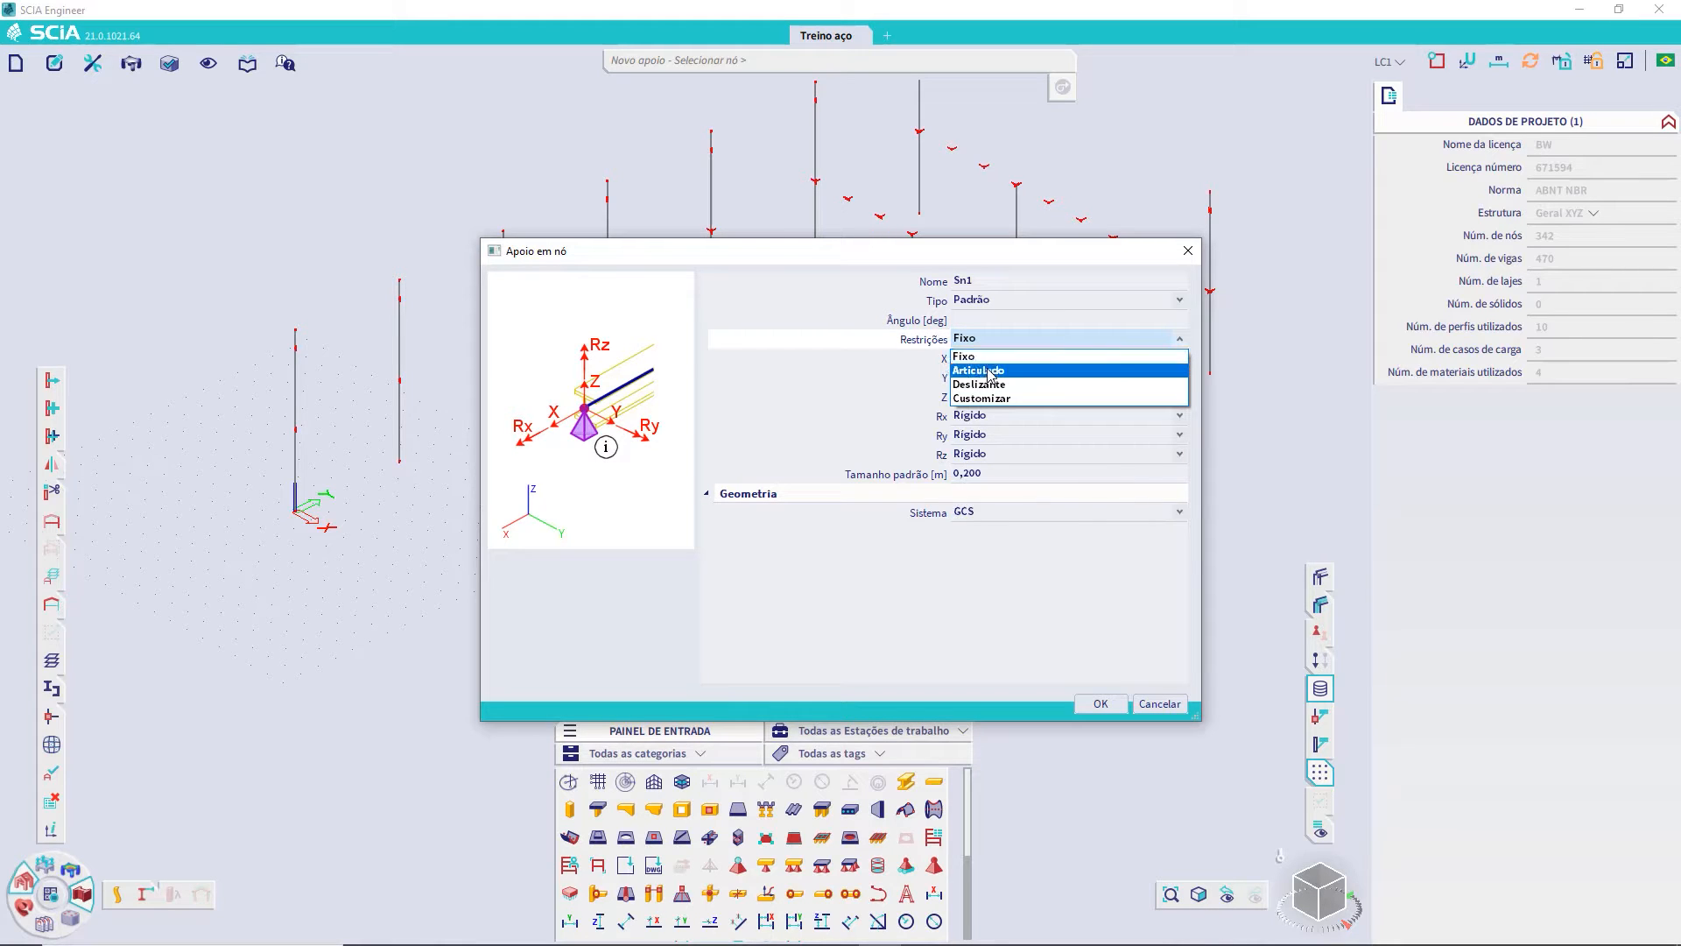
left_click(989, 372)
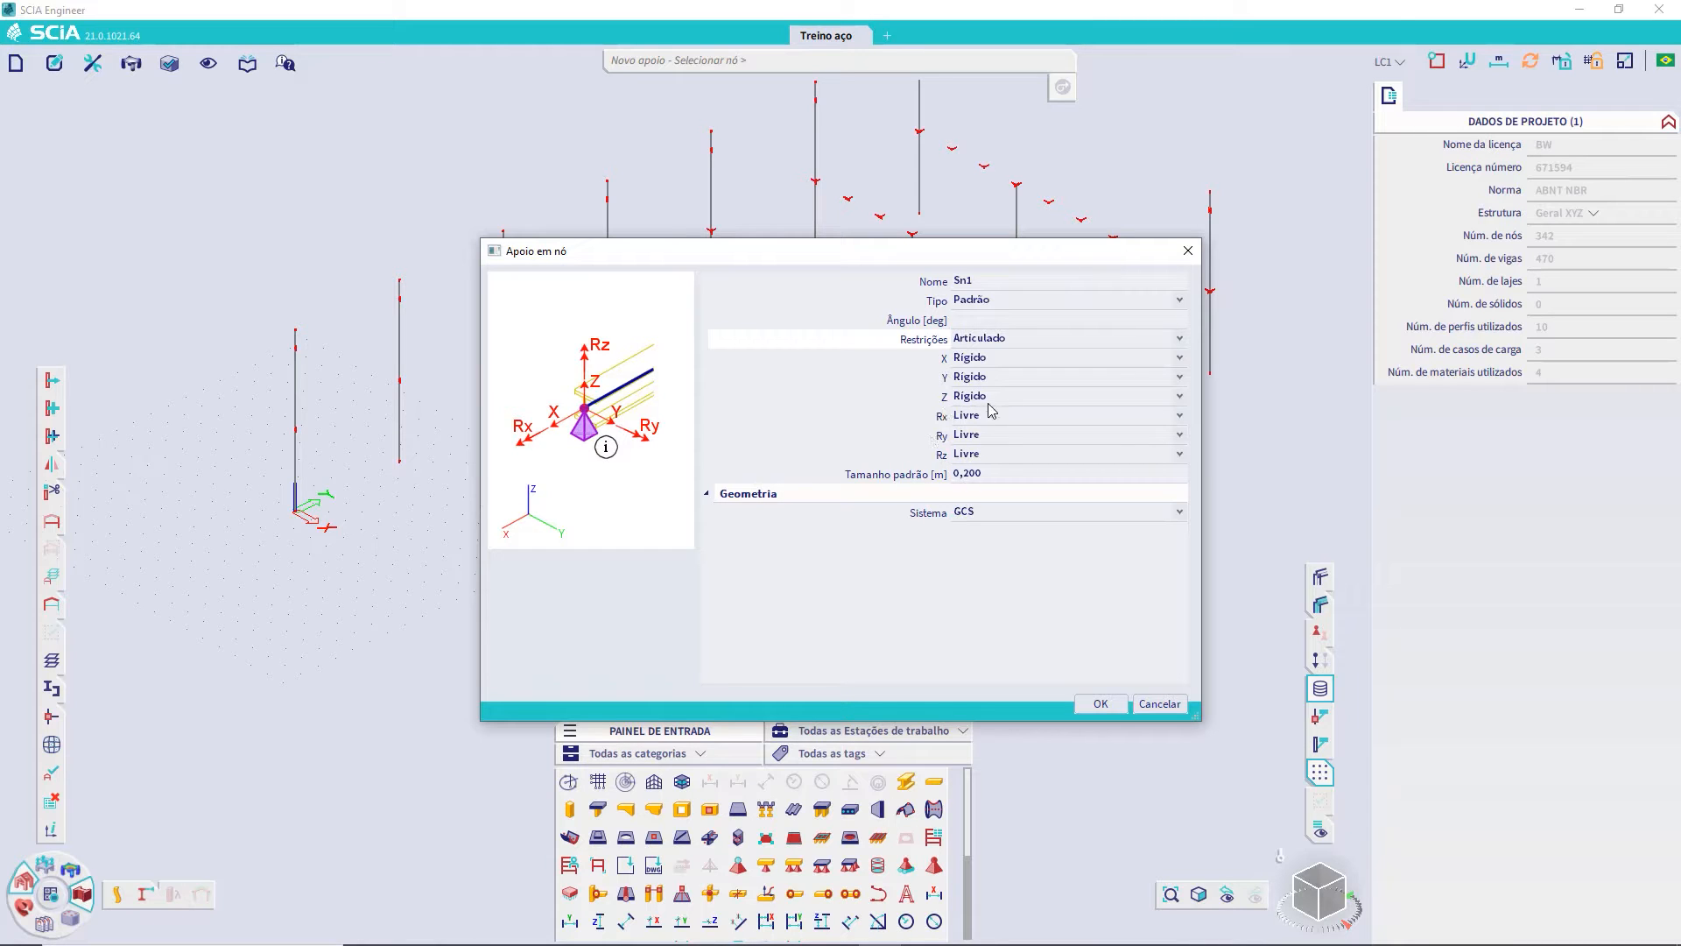
left_click(1017, 343)
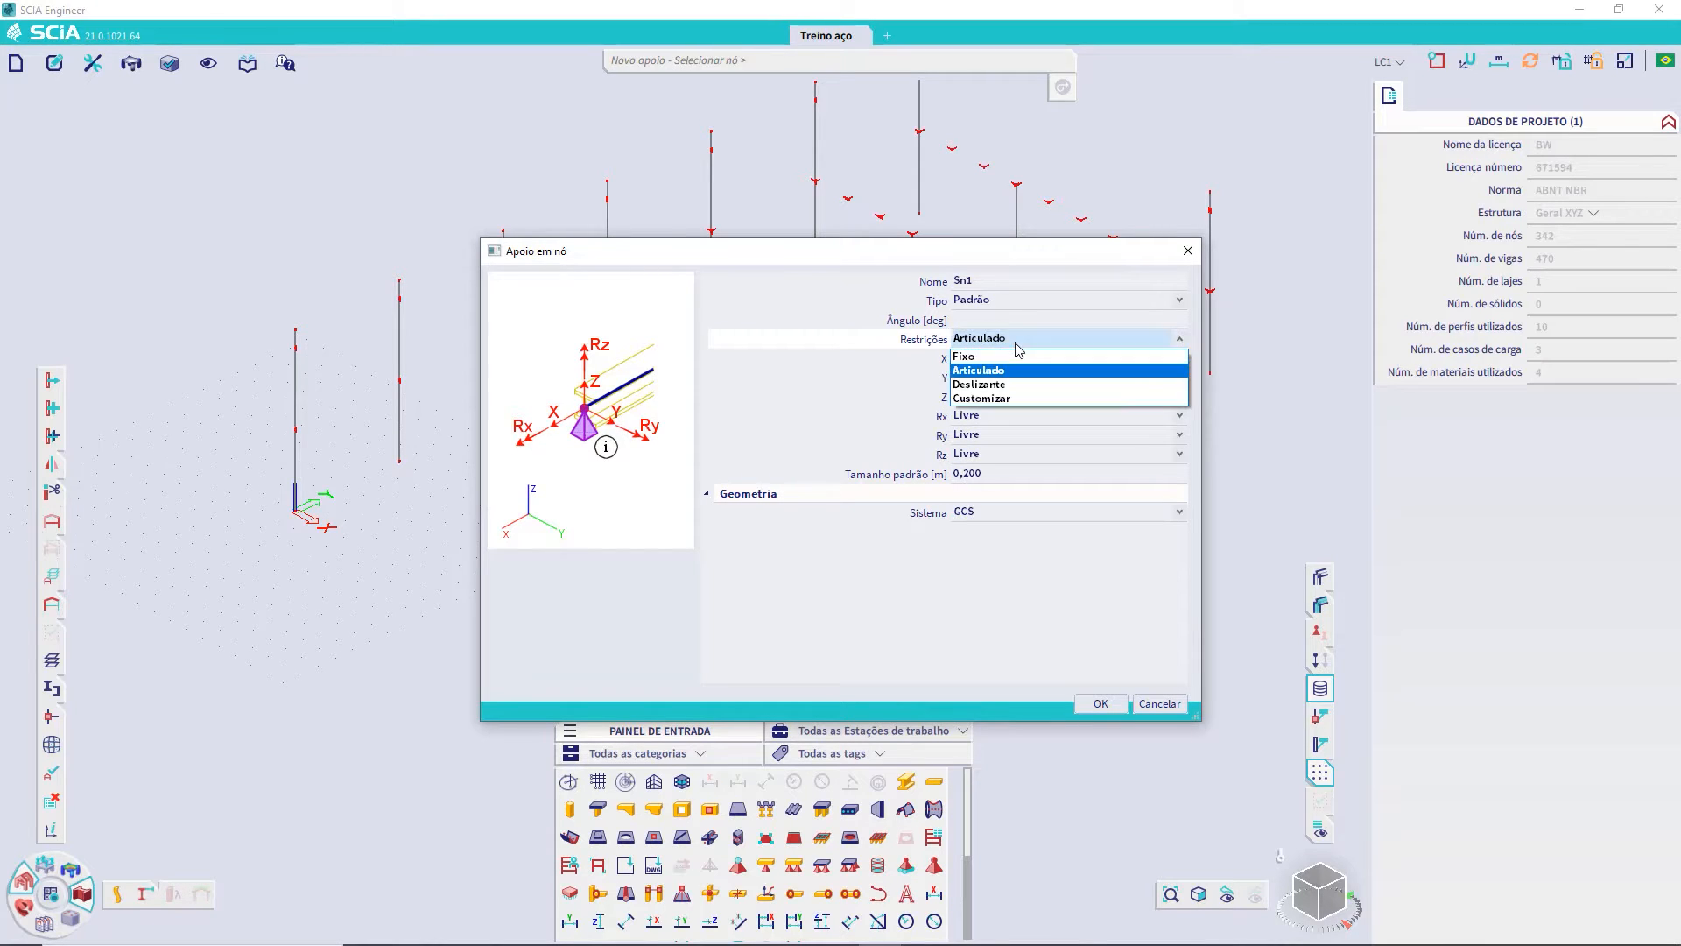
left_click(986, 386)
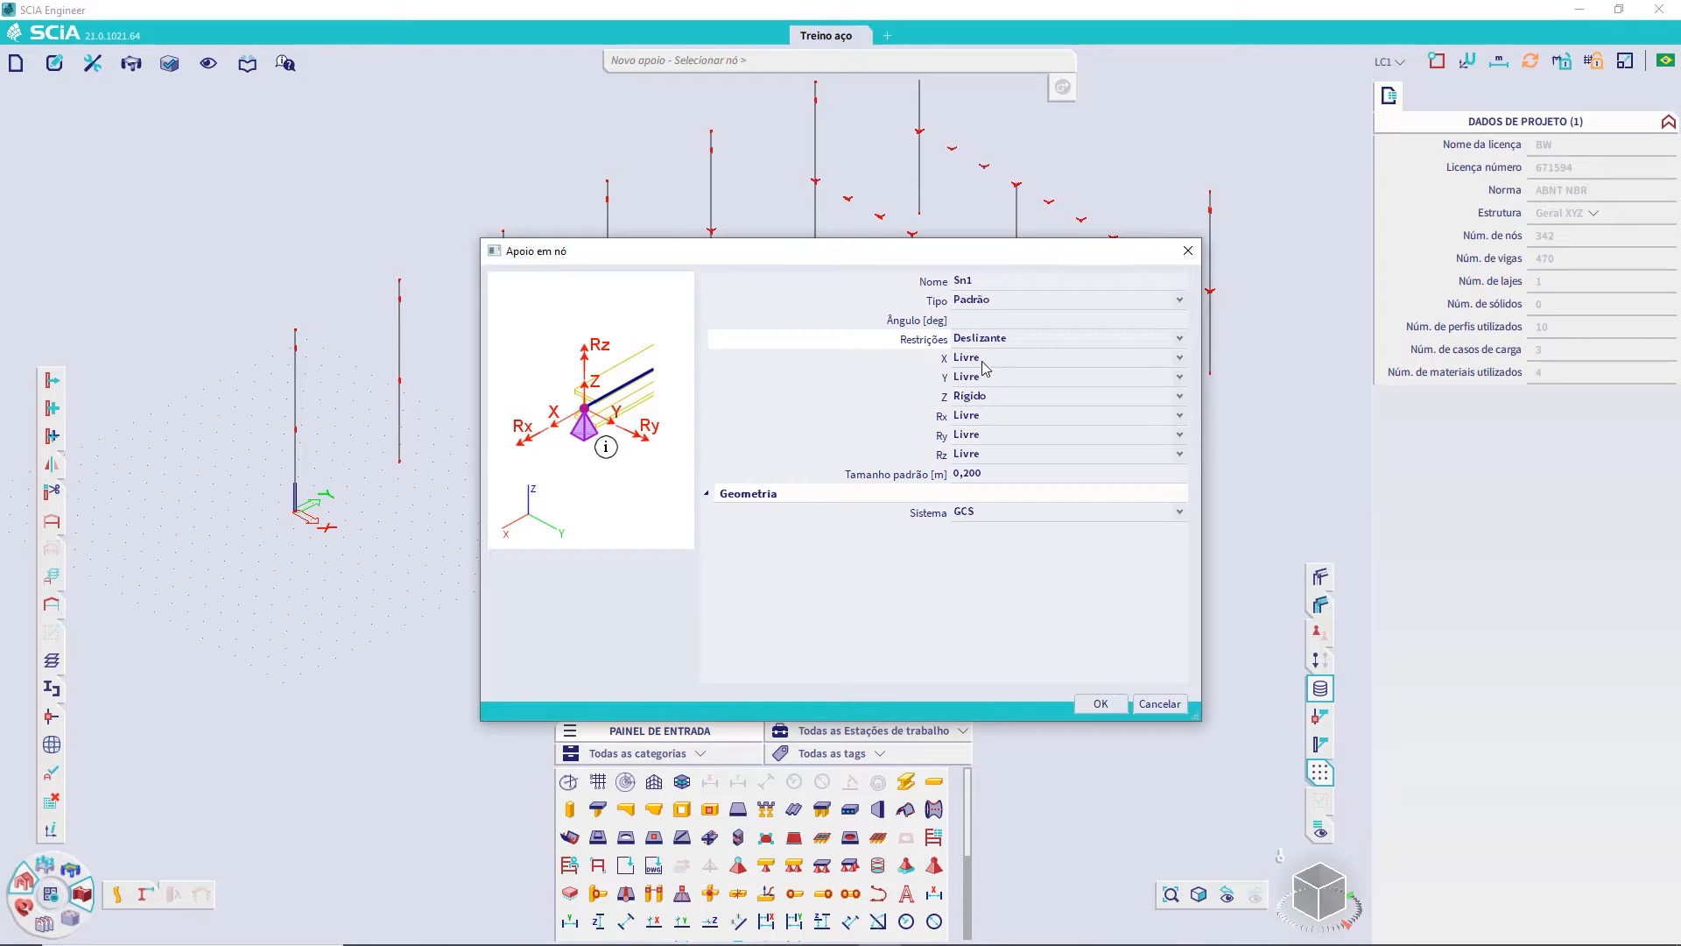
left_click(1007, 341)
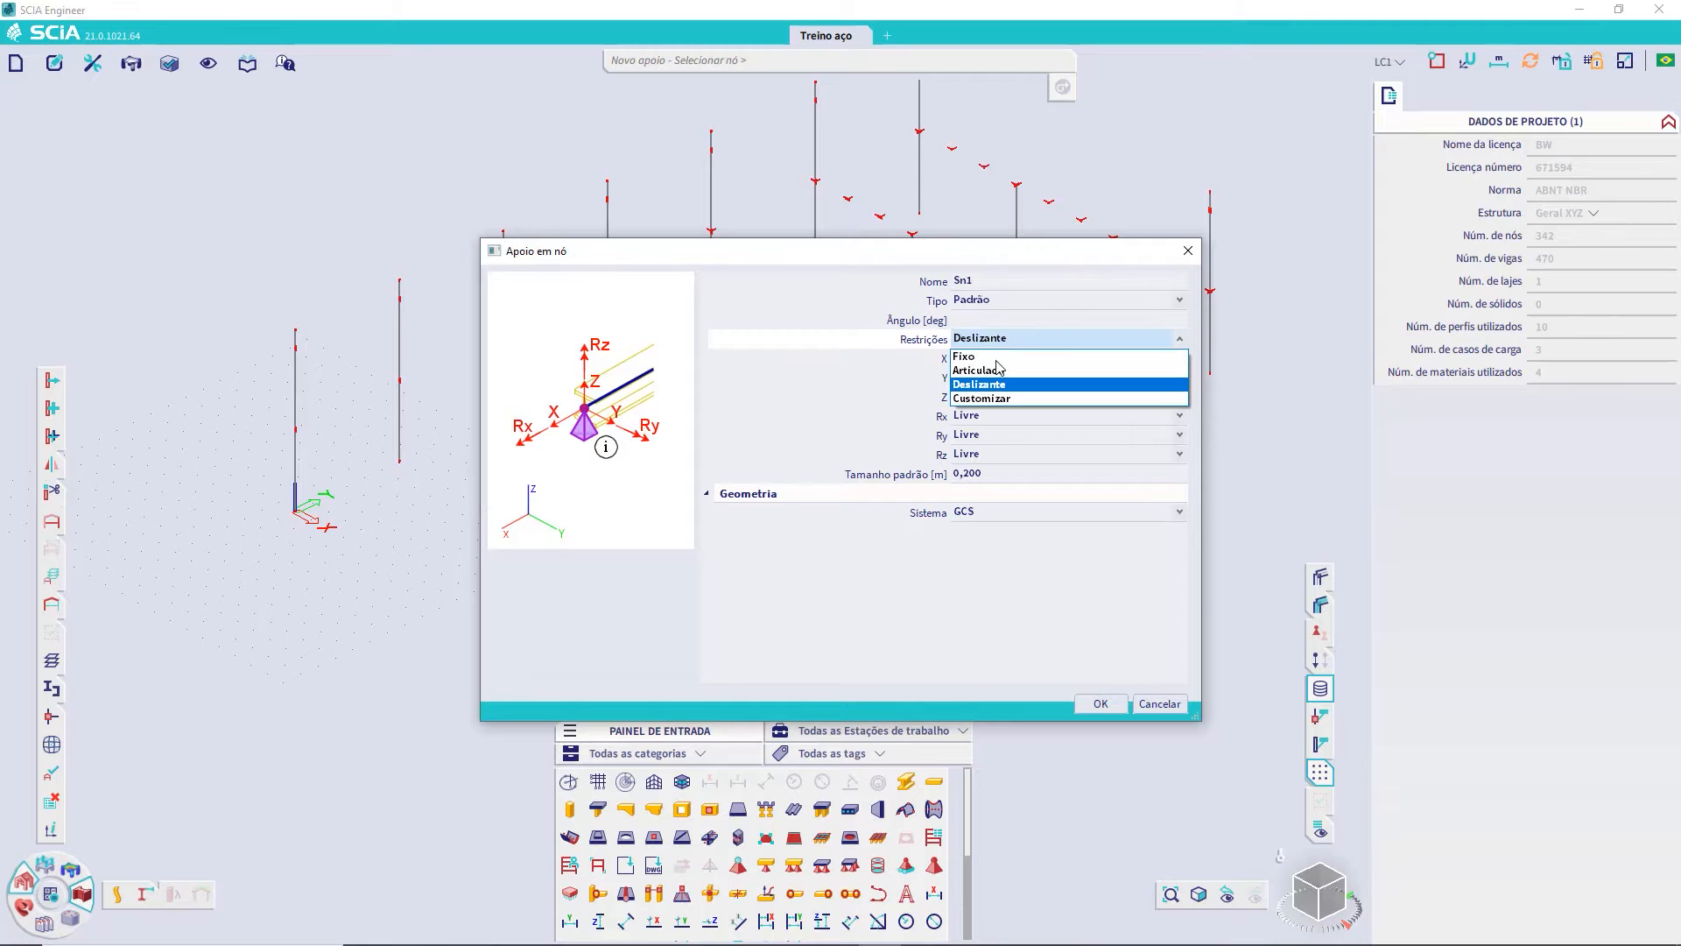
left_click(1036, 356)
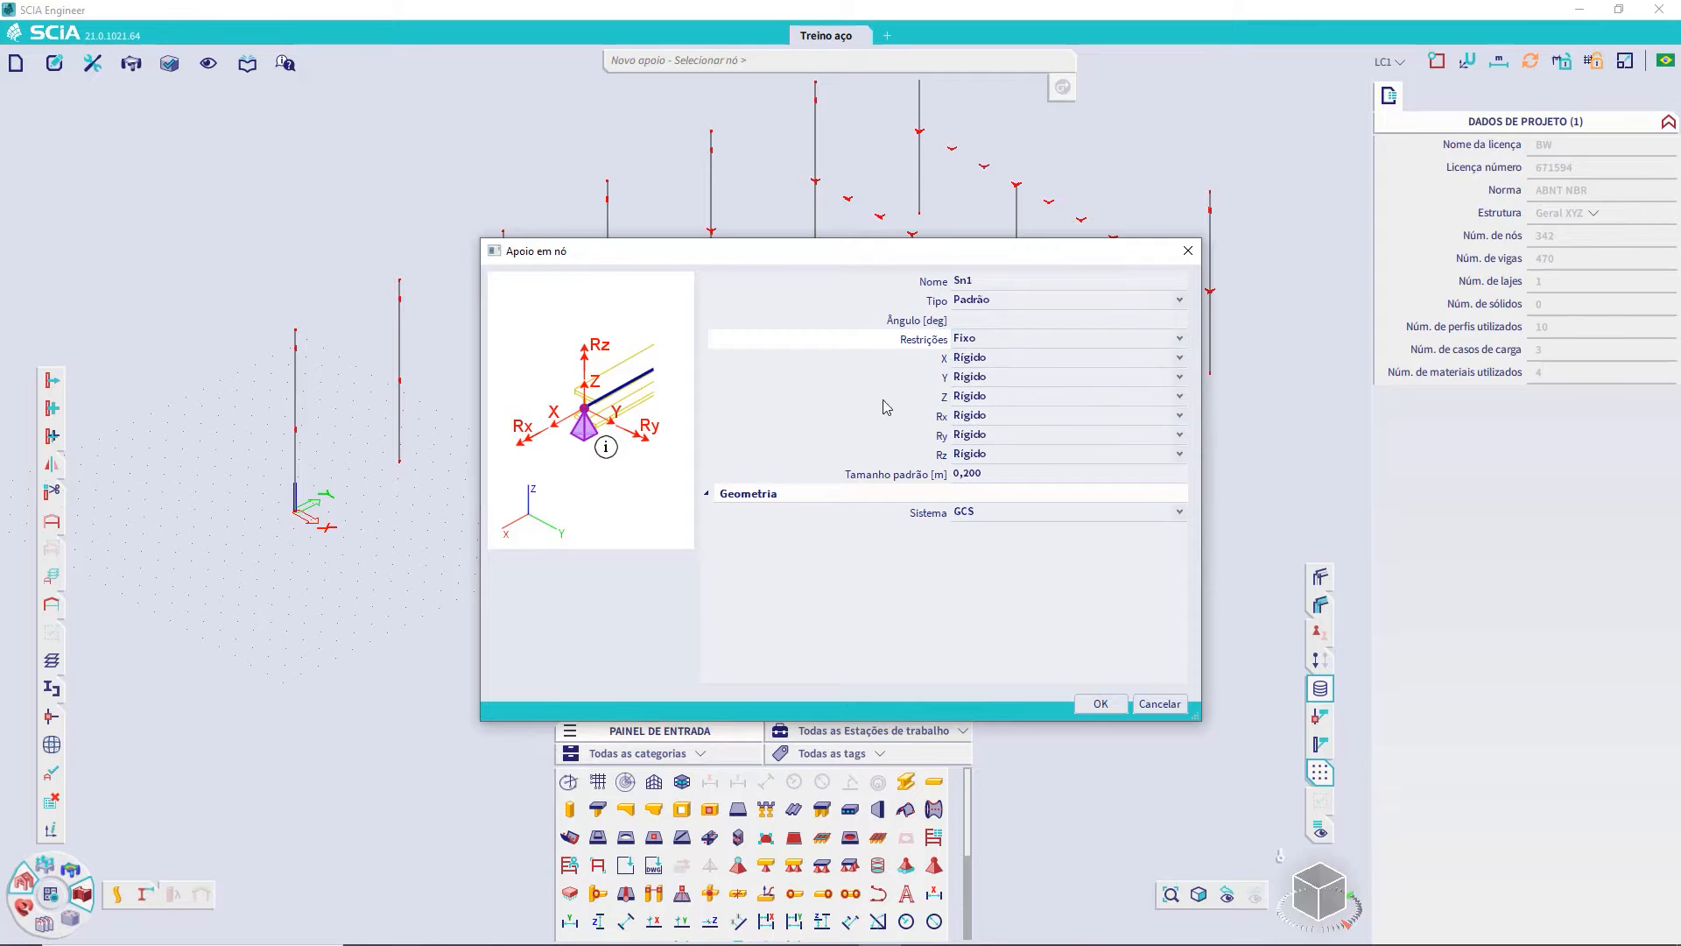
left_click(1101, 703)
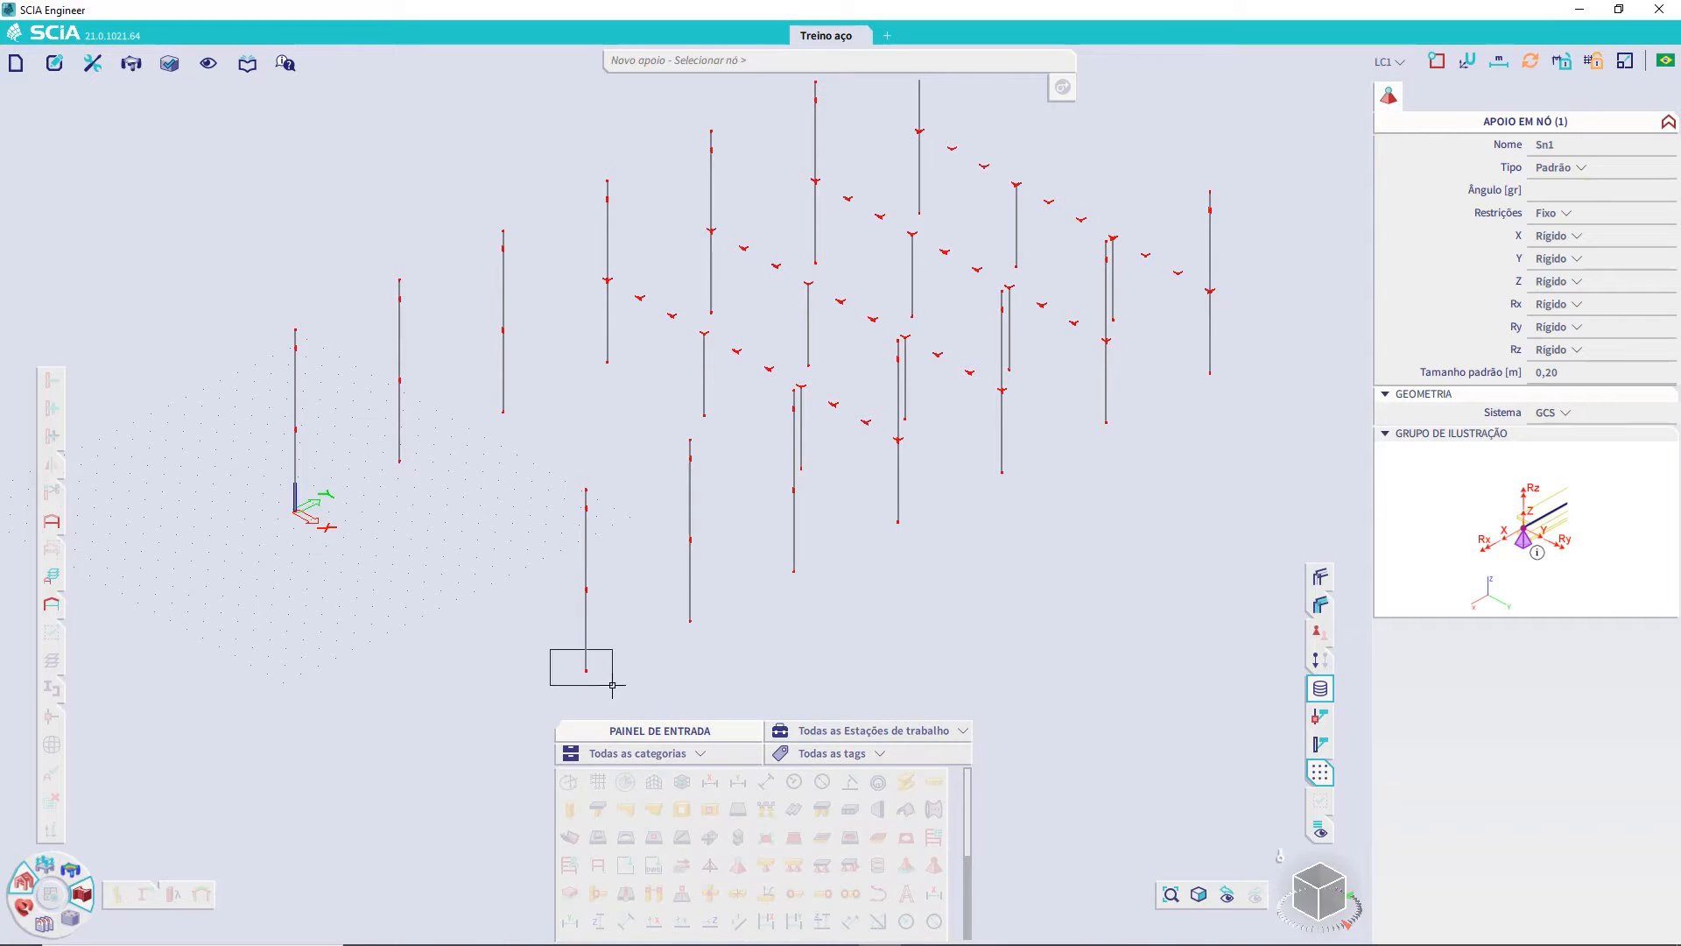
- Place the fixed nodal support on the base node of the nearest corner column
left_click(586, 671)
scroll(588, 692, "up", 5)
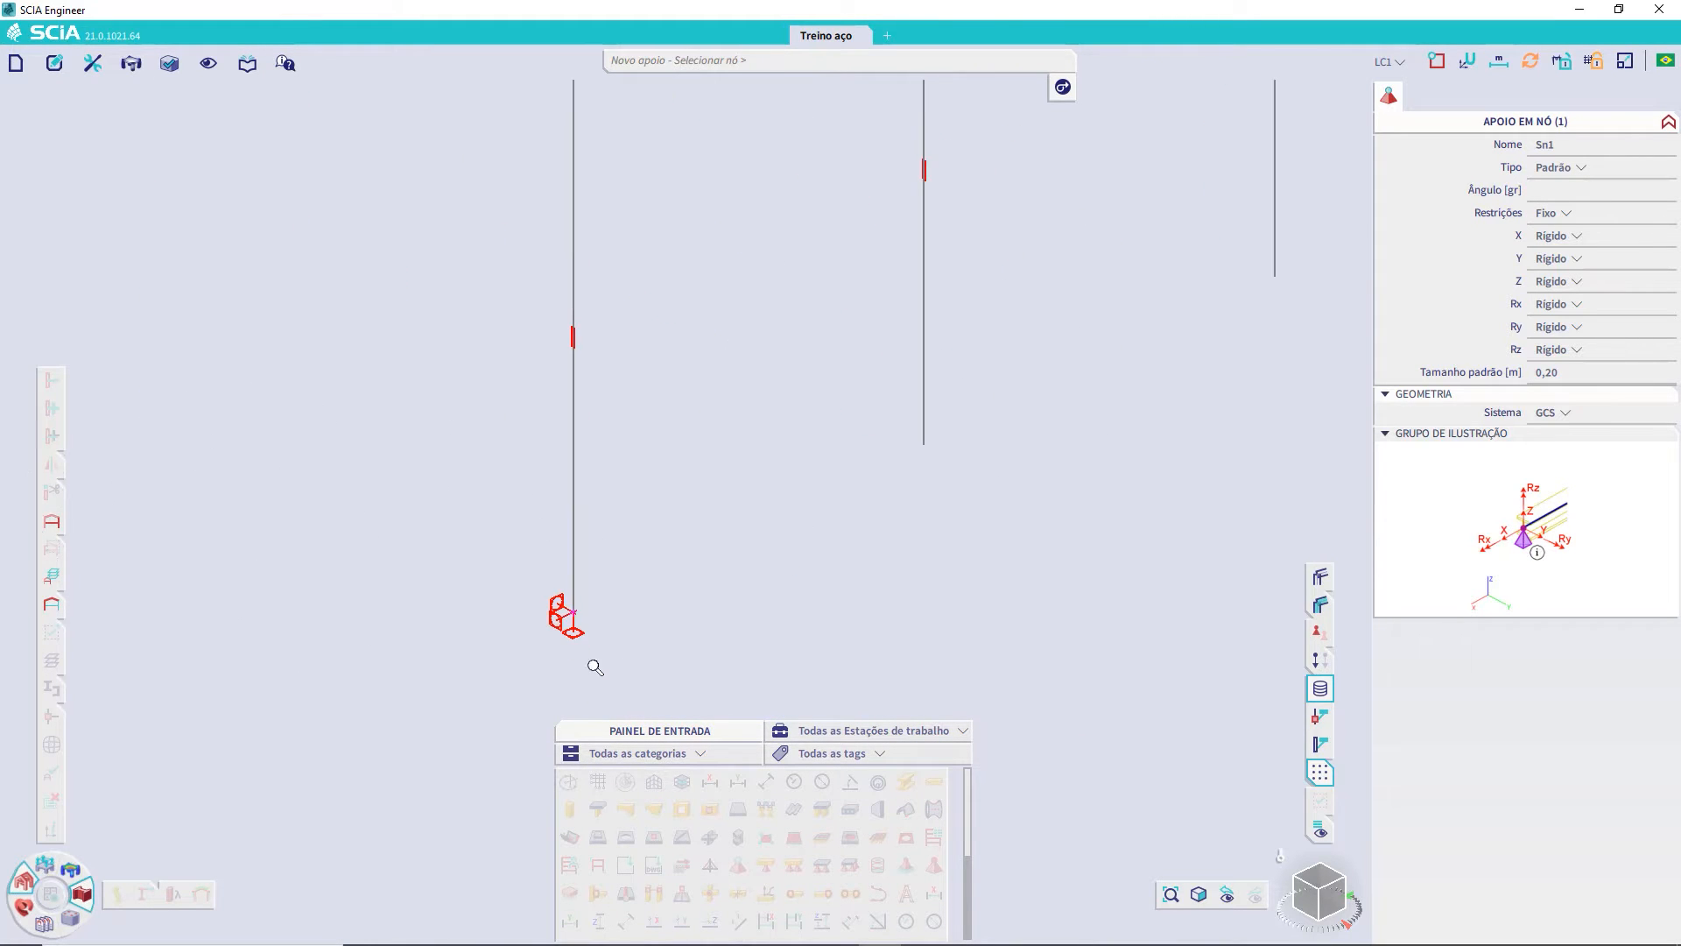
key("Escape")
key("Escape")
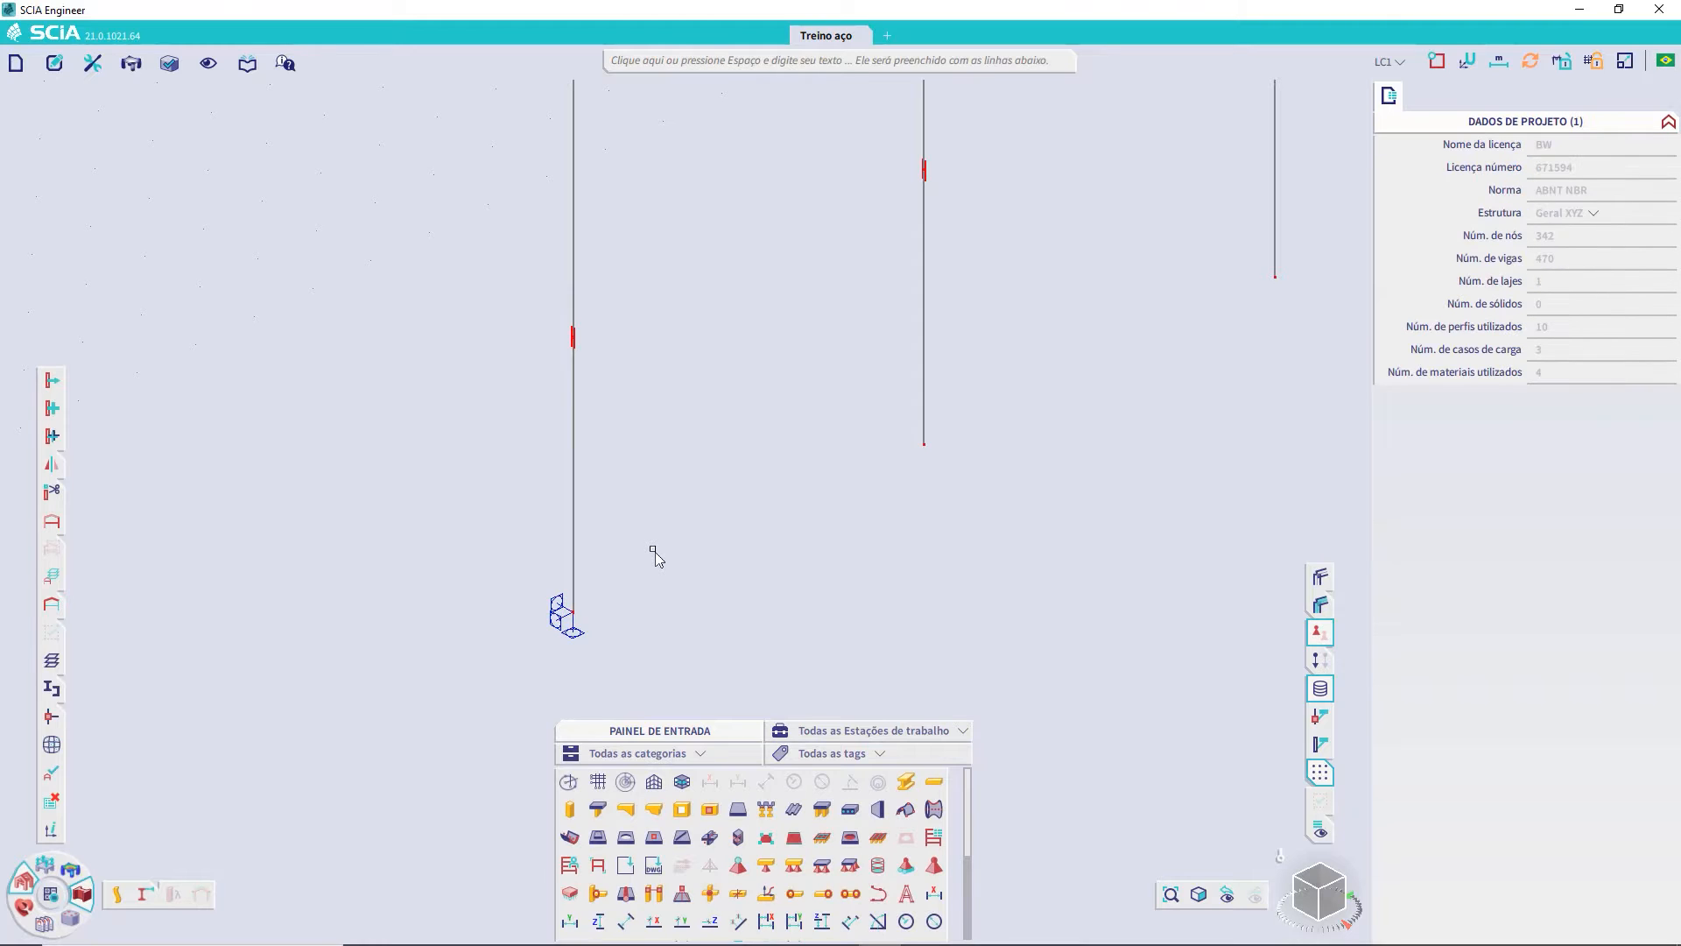
- Add fixed nodal supports to the base nodes of the column rows beyond the origin row, selecting them together in a side view
scroll(609, 621, "down", 5)
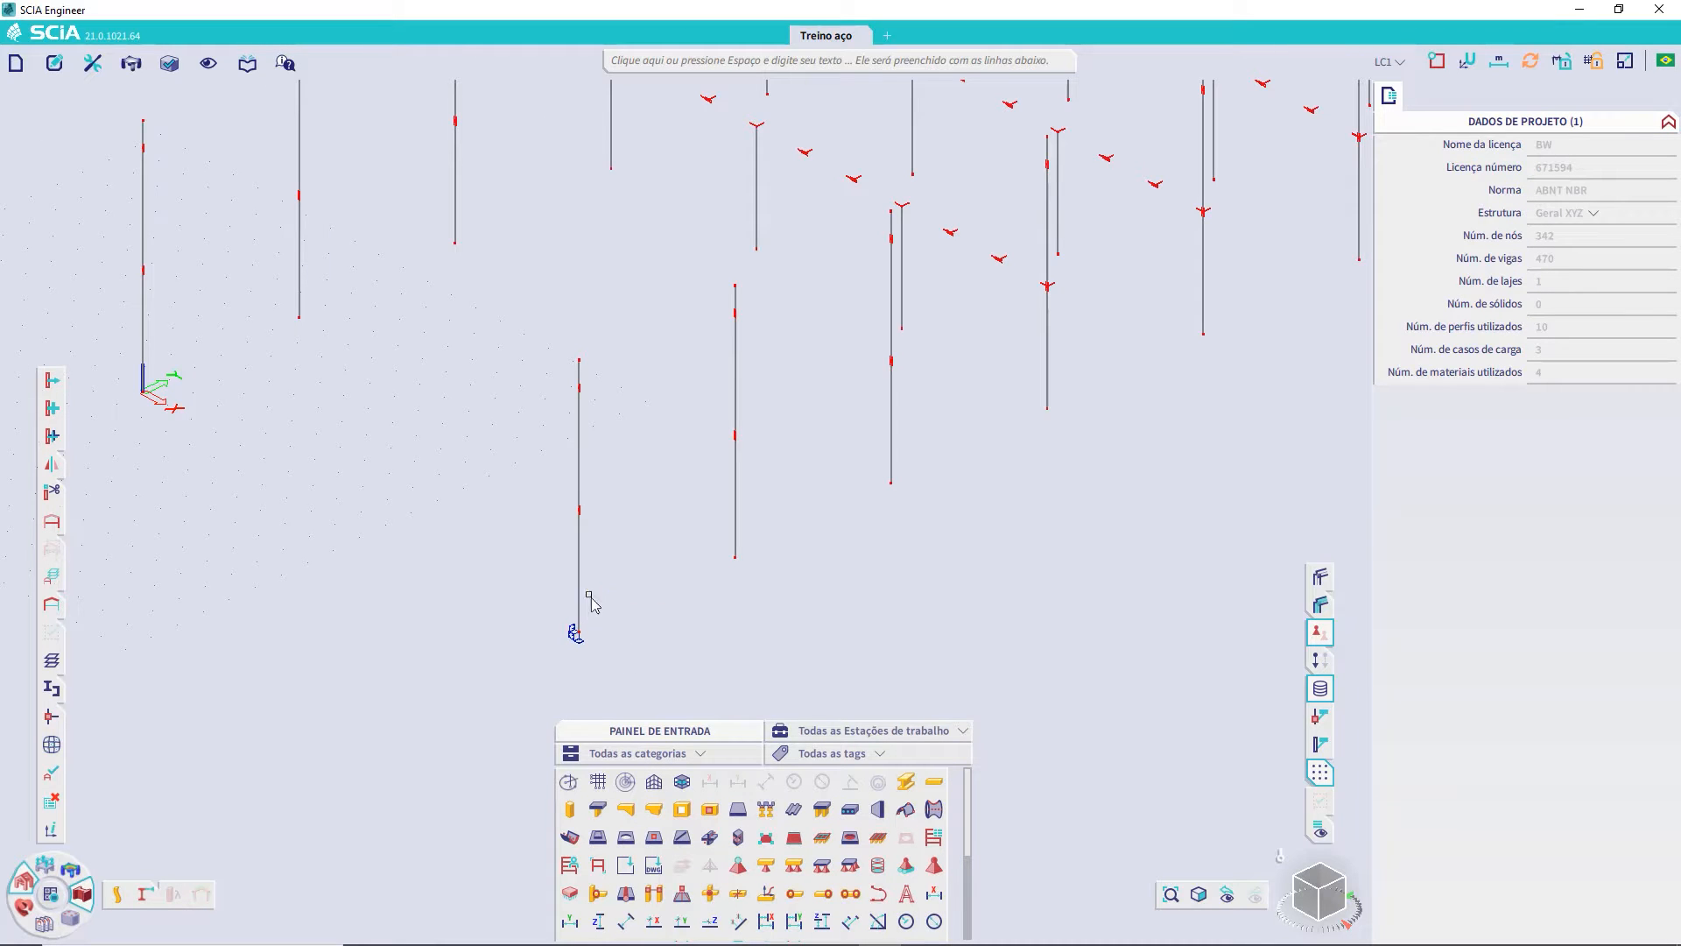
middle_click_drag(778, 588, 753, 536)
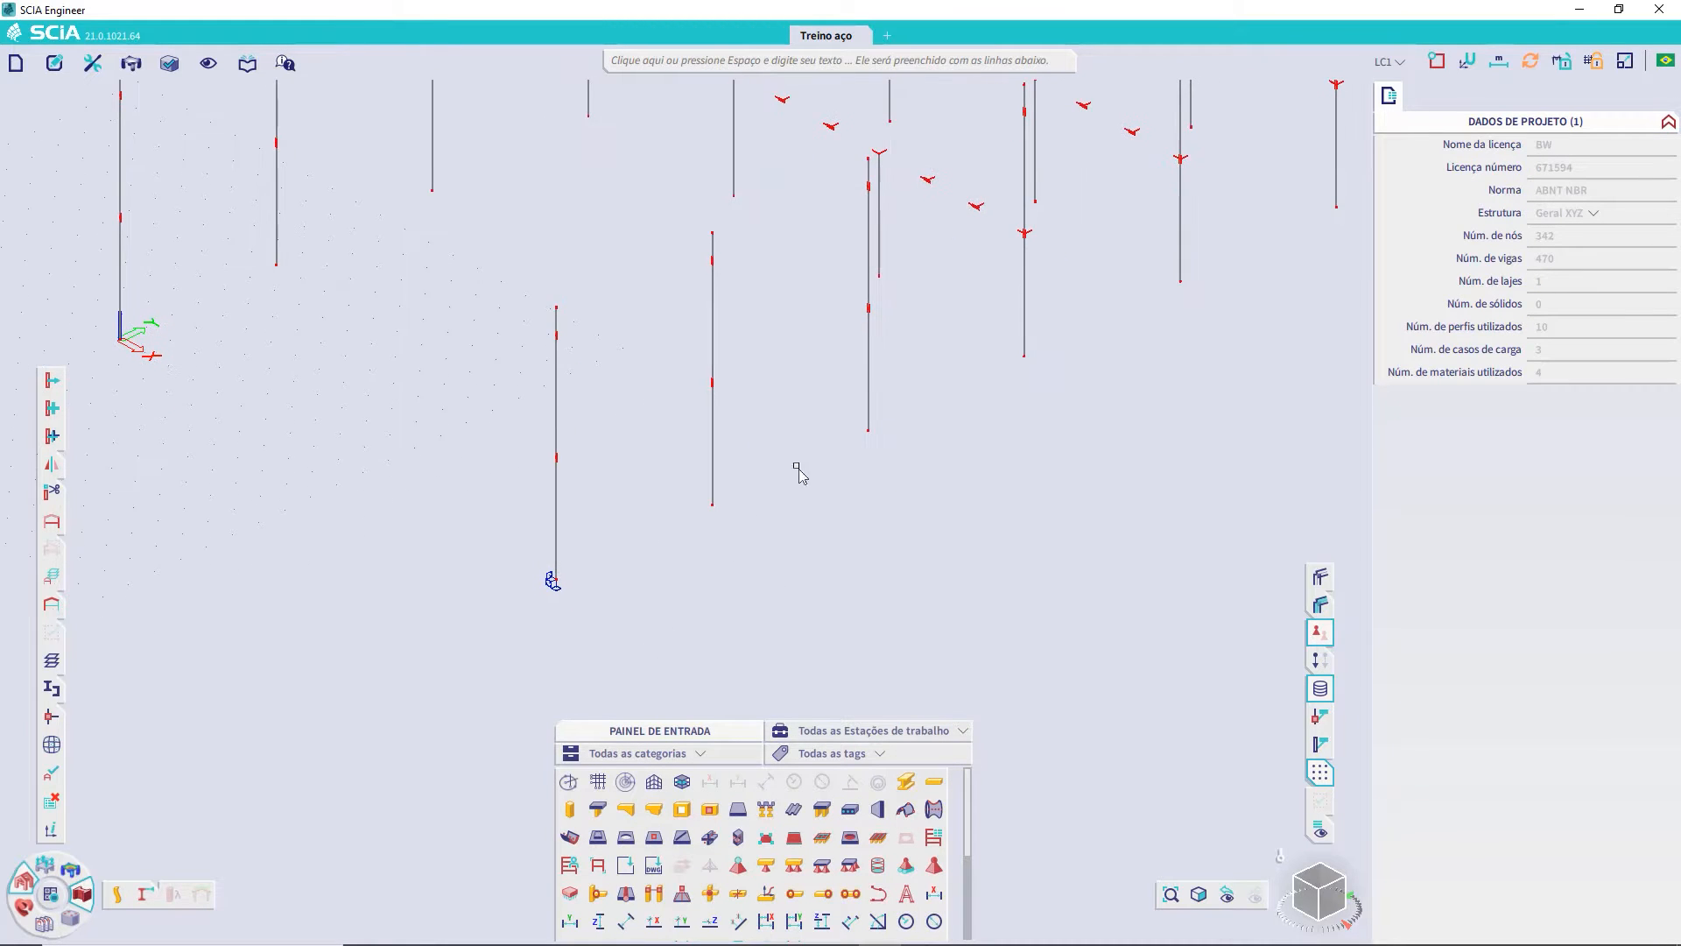
left_click(1331, 909)
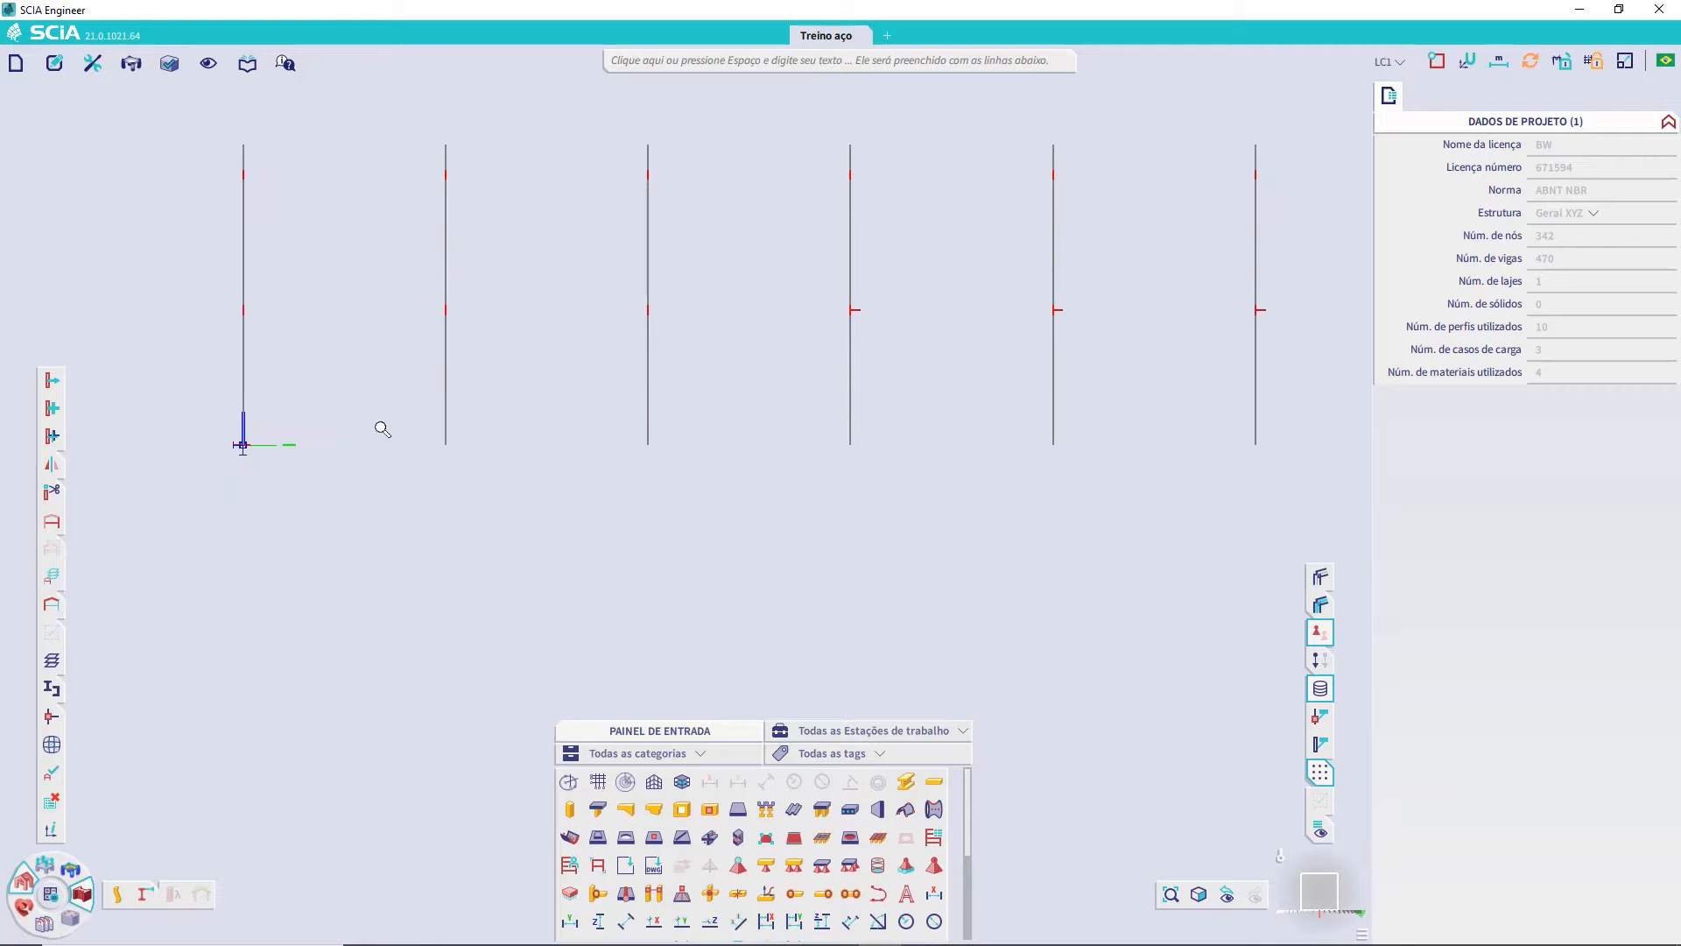
left_click_drag(361, 405, 1326, 505)
left_click(571, 894)
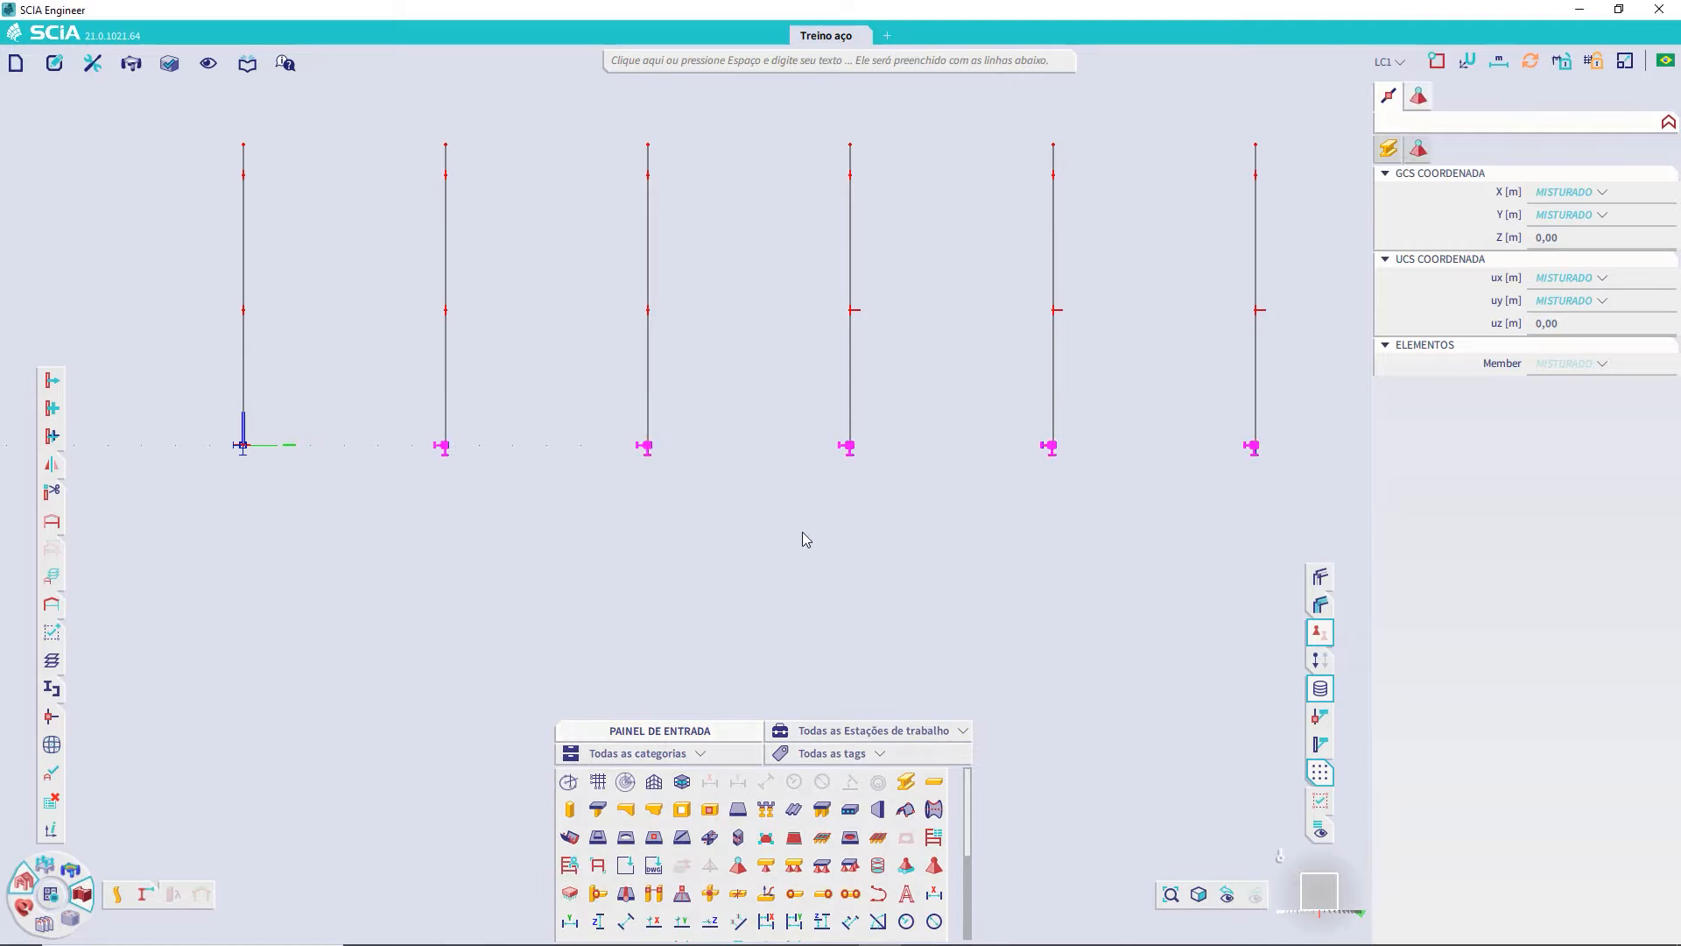
key("Escape")
- Copy the fixed support from the column next to the origin onto the base node of the column at the origin
scroll(460, 500, "down", 2)
right_click_drag(393, 513, 566, 483, "ctrl")
scroll(535, 461, "up", 3)
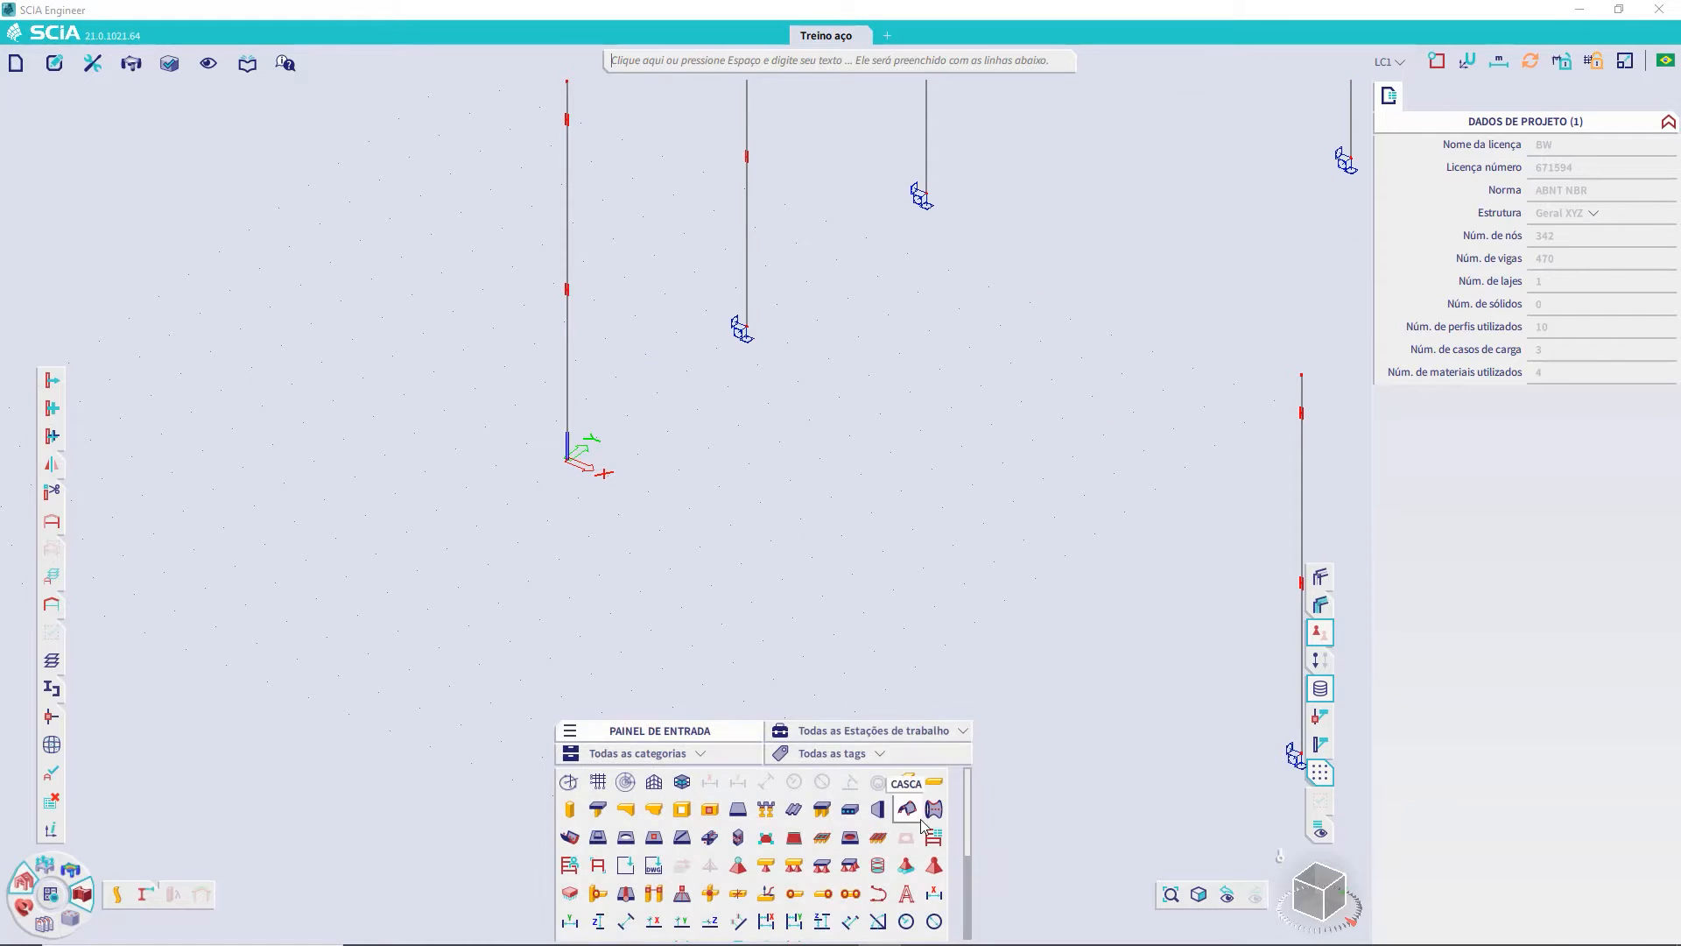
left_click(749, 347)
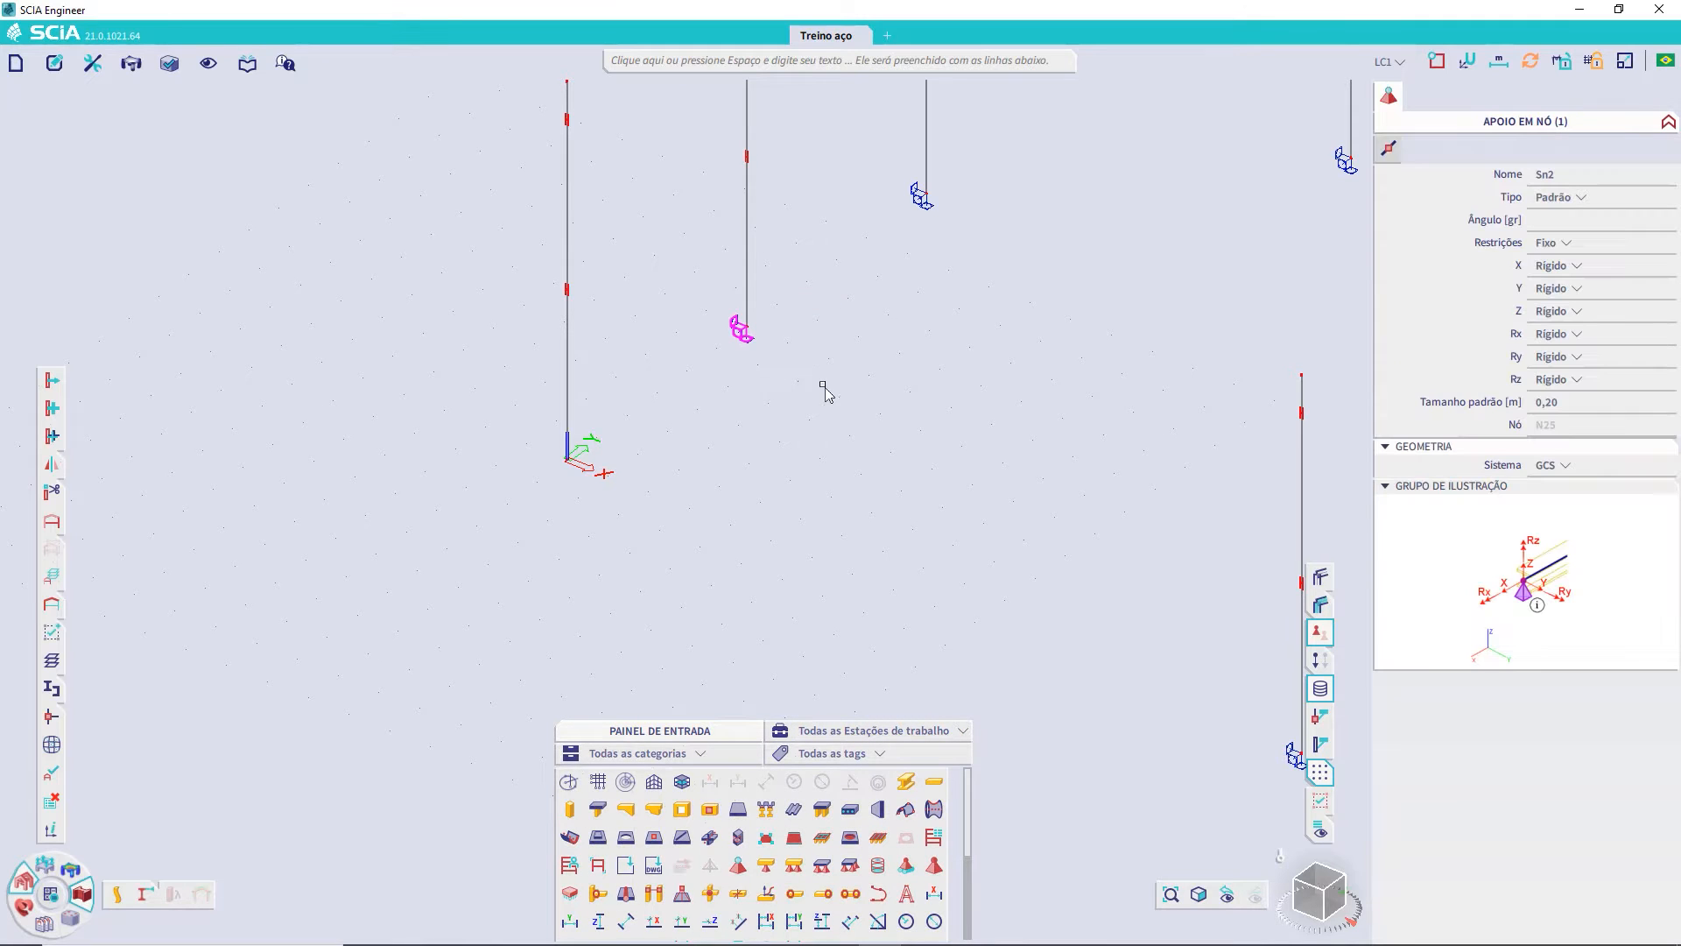
right_click(771, 371)
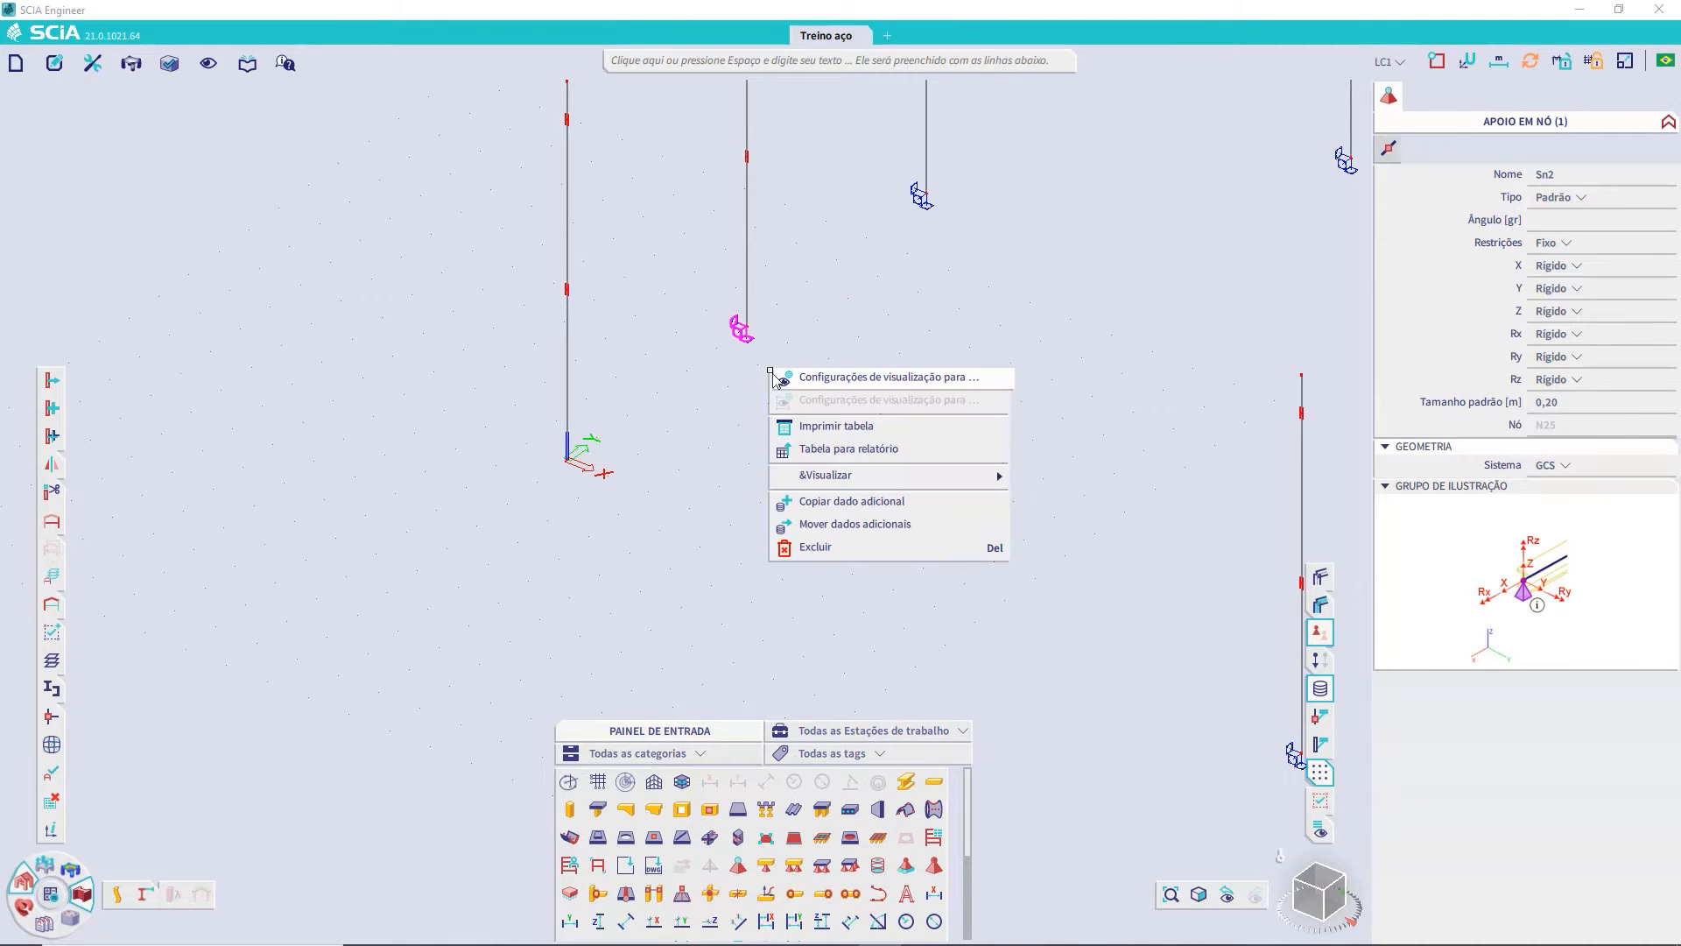
left_click(856, 505)
left_click_drag(499, 424, 642, 541)
key("Escape")
key("Escape")
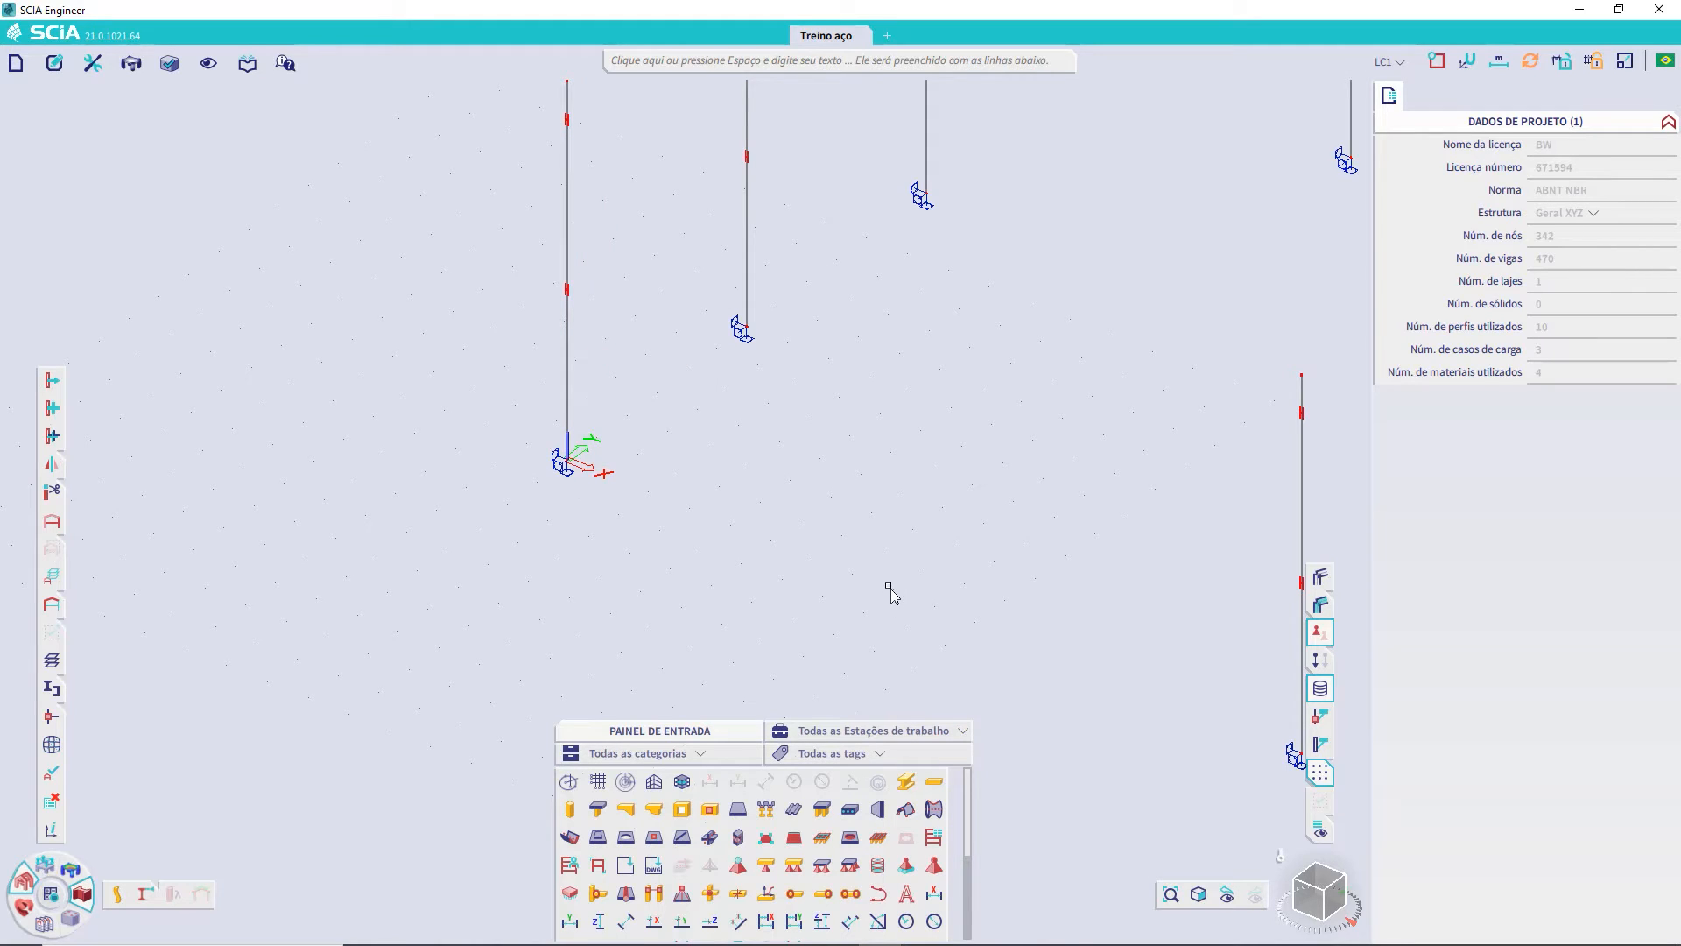
- Filter the input commands to the Condições de contorno category
left_click(949, 731)
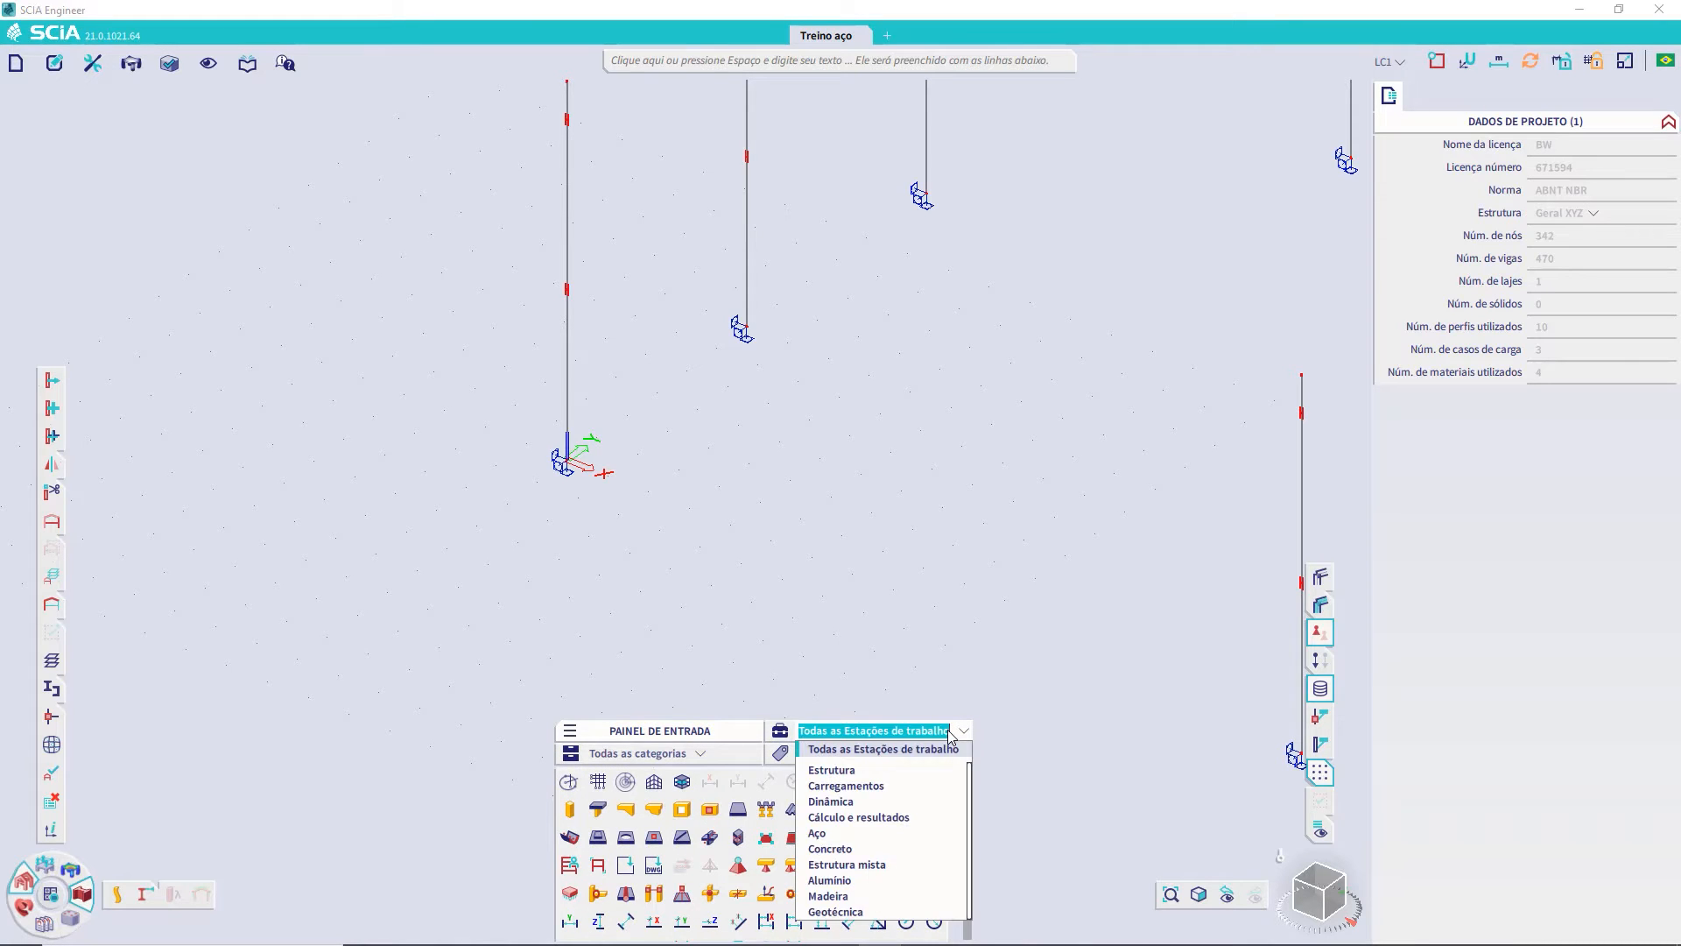
left_click(722, 754)
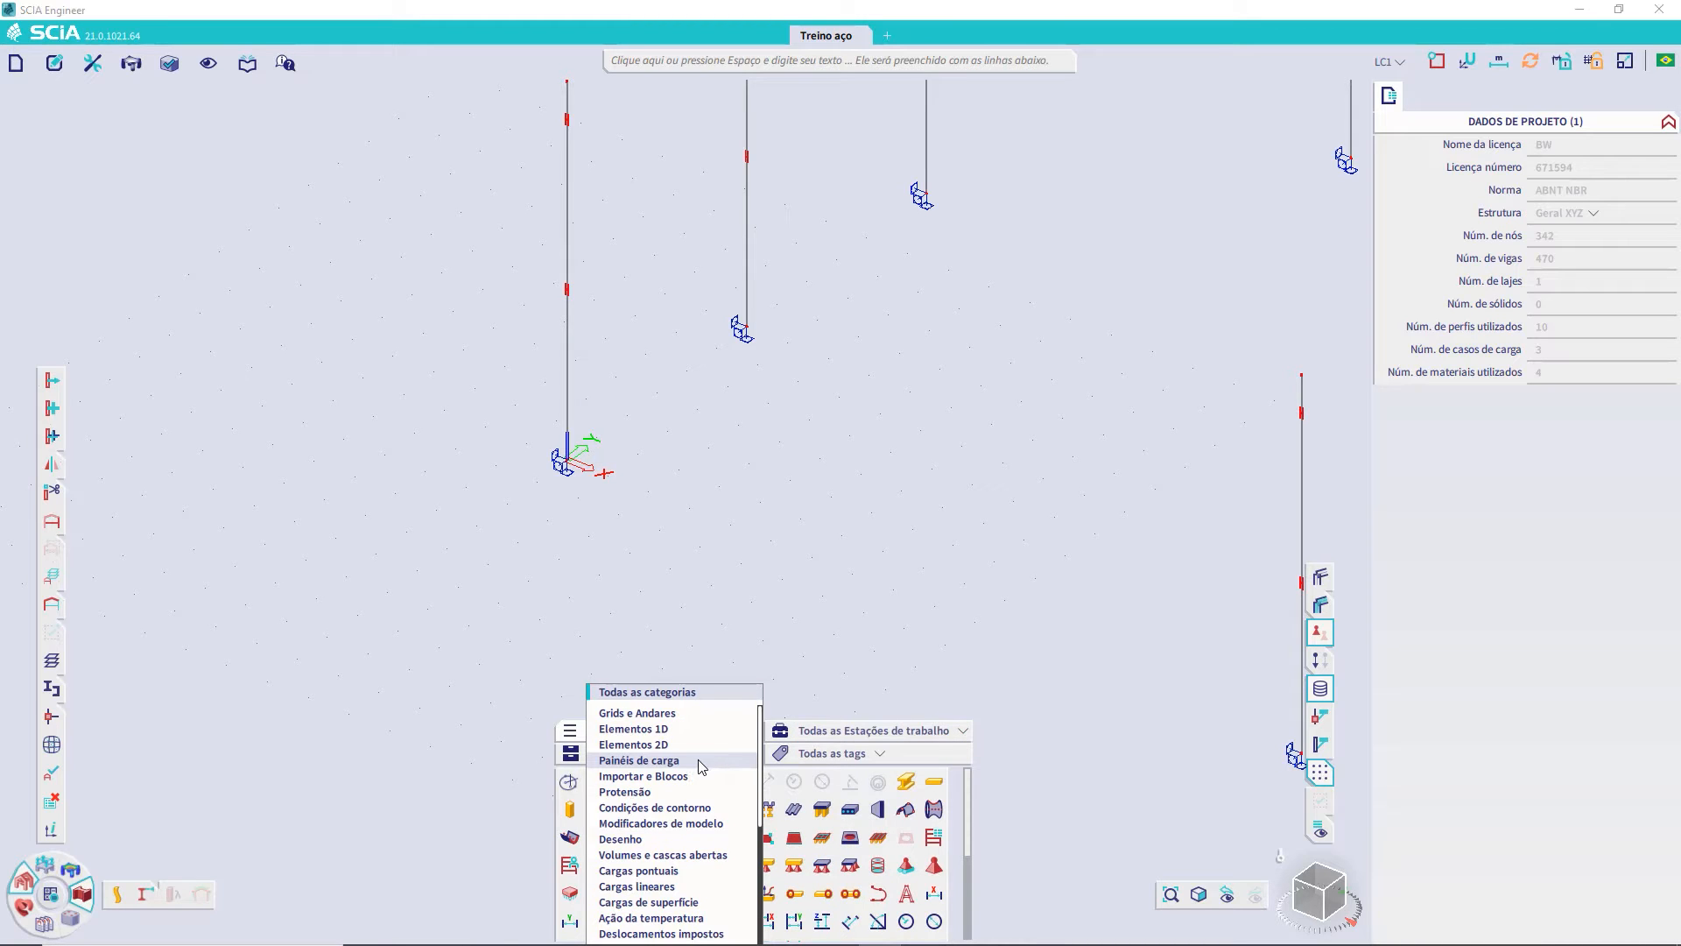
left_click(692, 808)
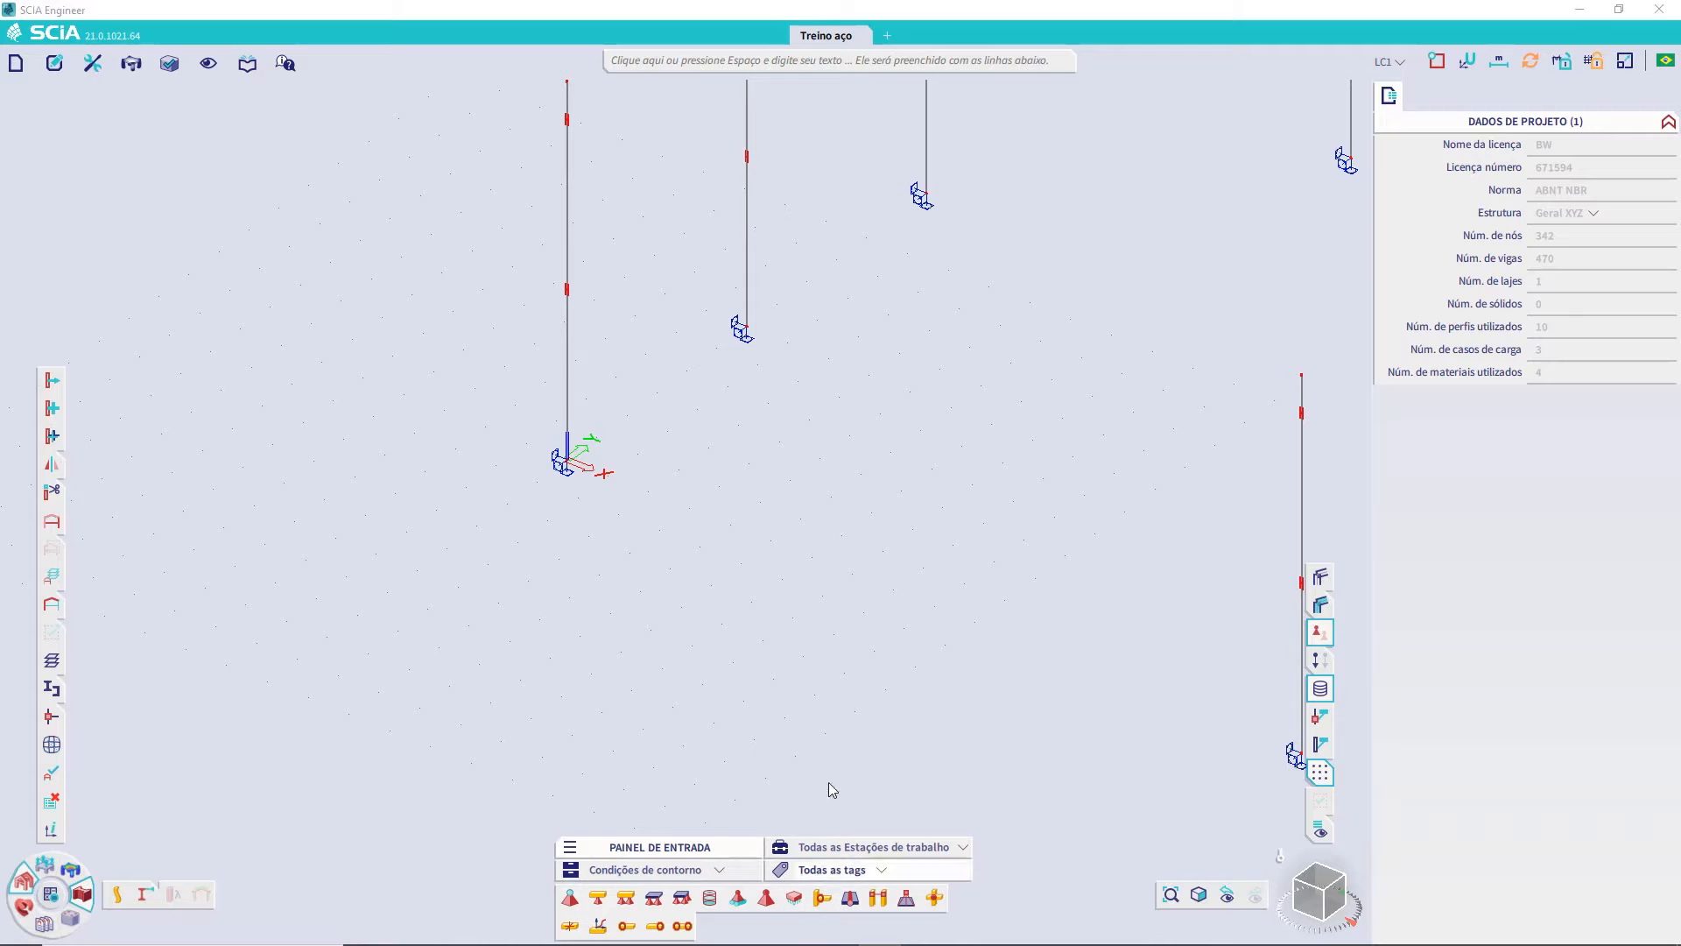
- Change the layer activity so that Treliça is the active layer instead of the columns
scroll(836, 597, "down", 5)
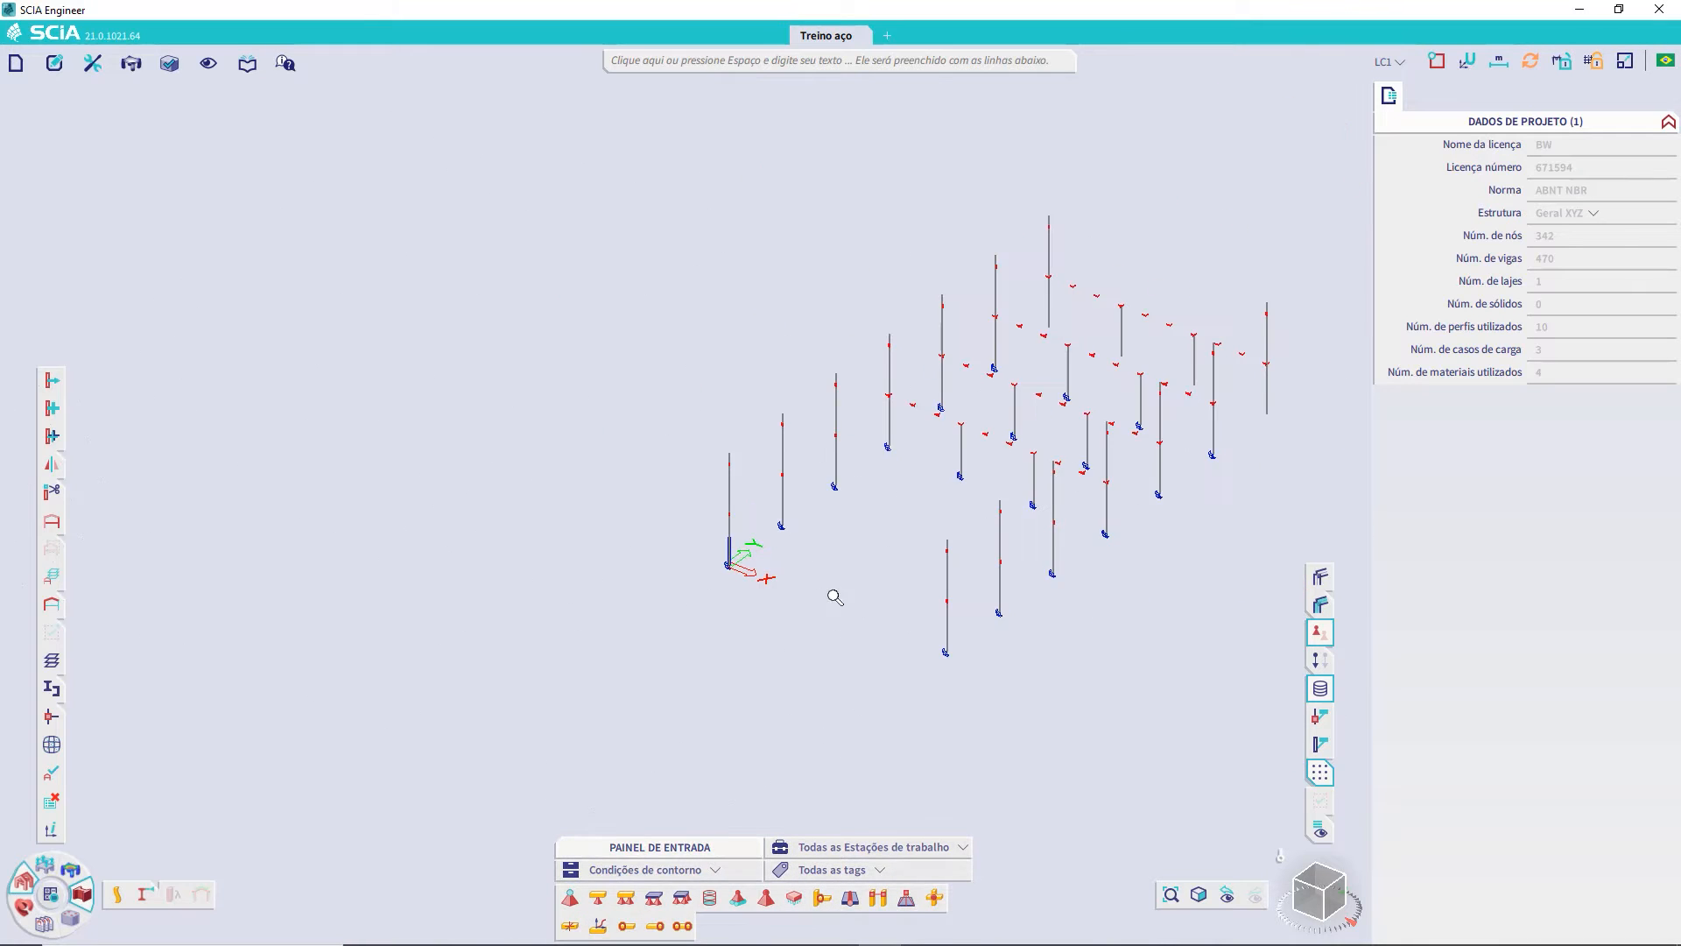
middle_click_drag(890, 713, 763, 713)
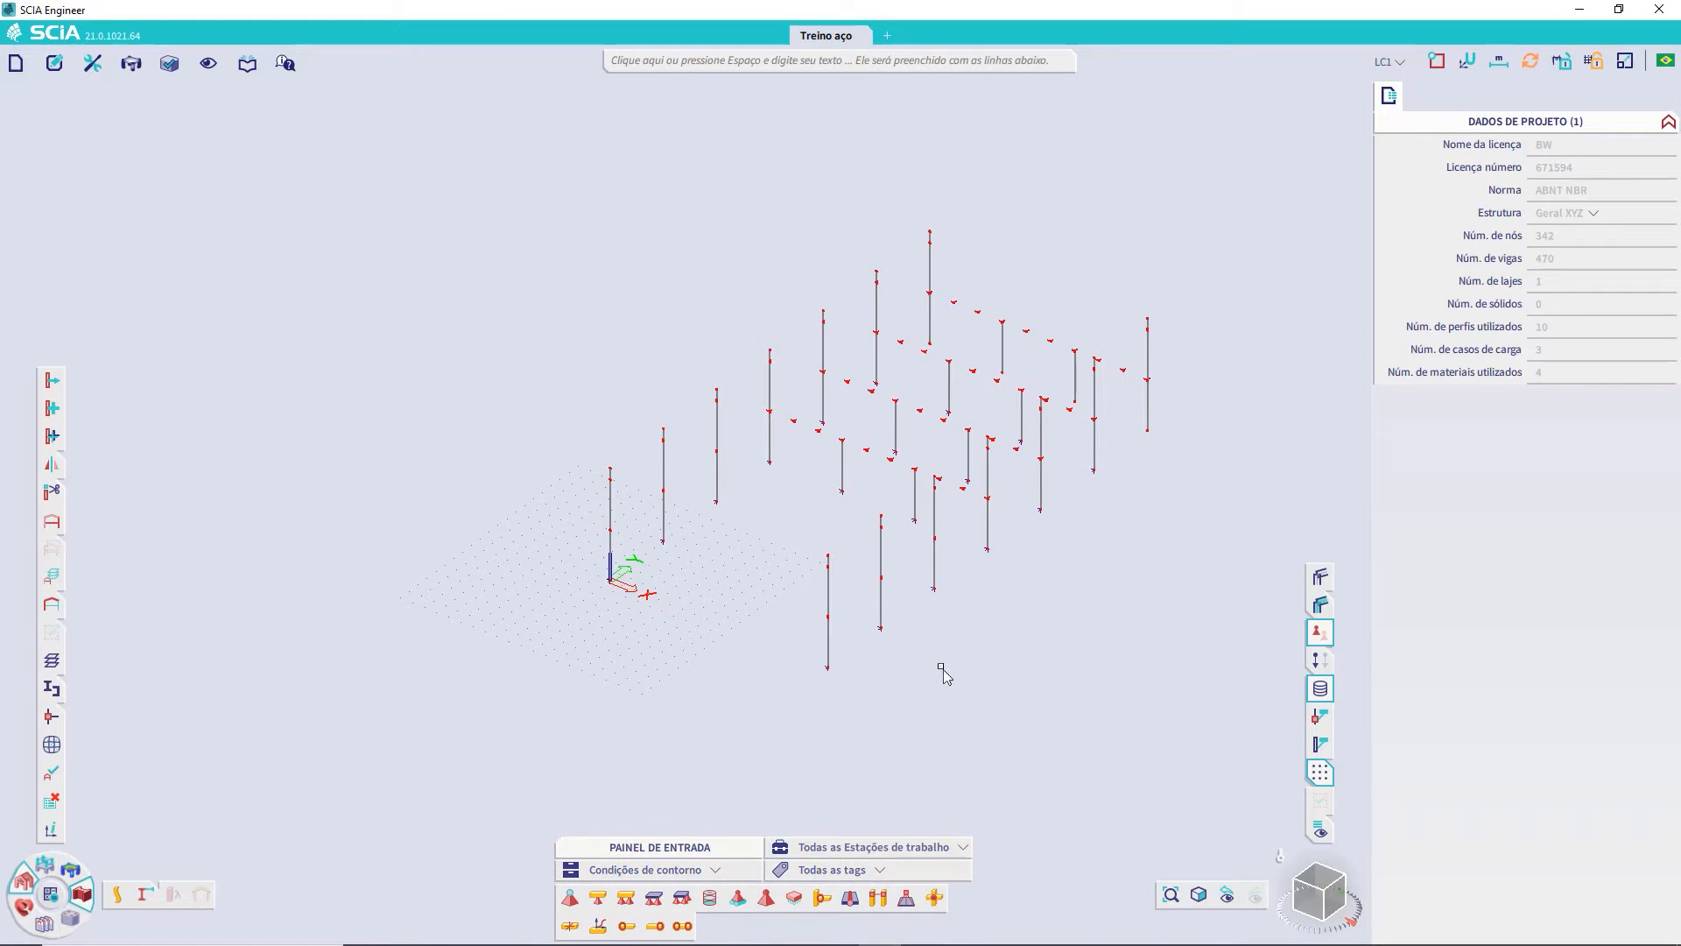
middle_click_drag(942, 668, 897, 684)
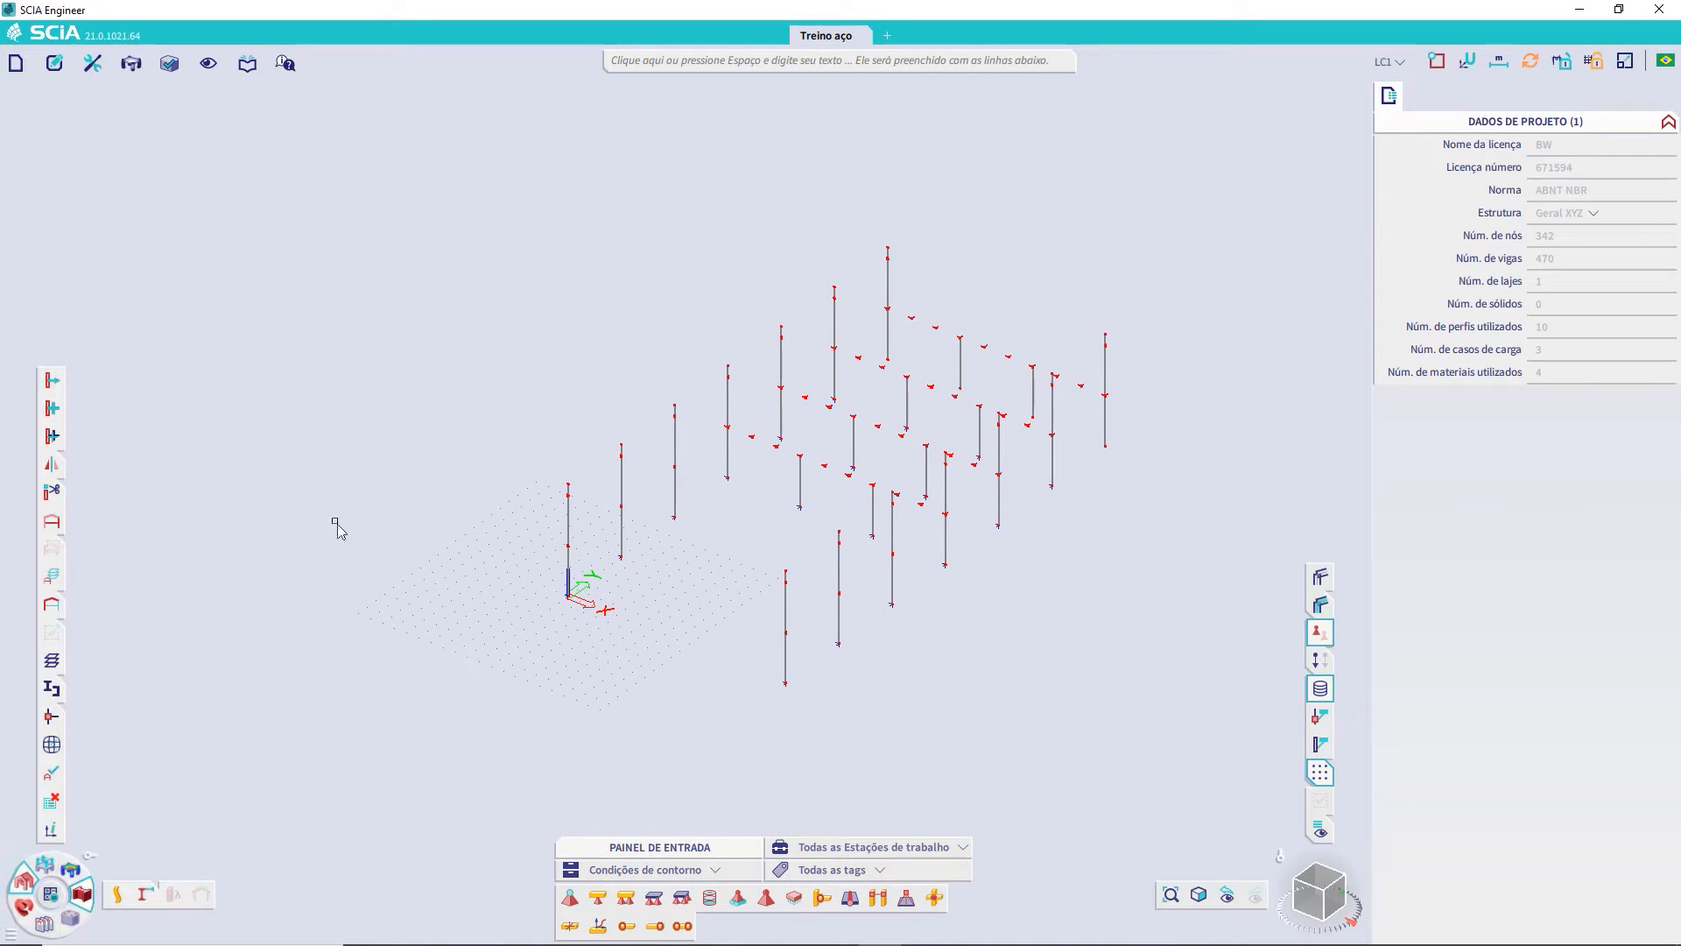
left_click(52, 576)
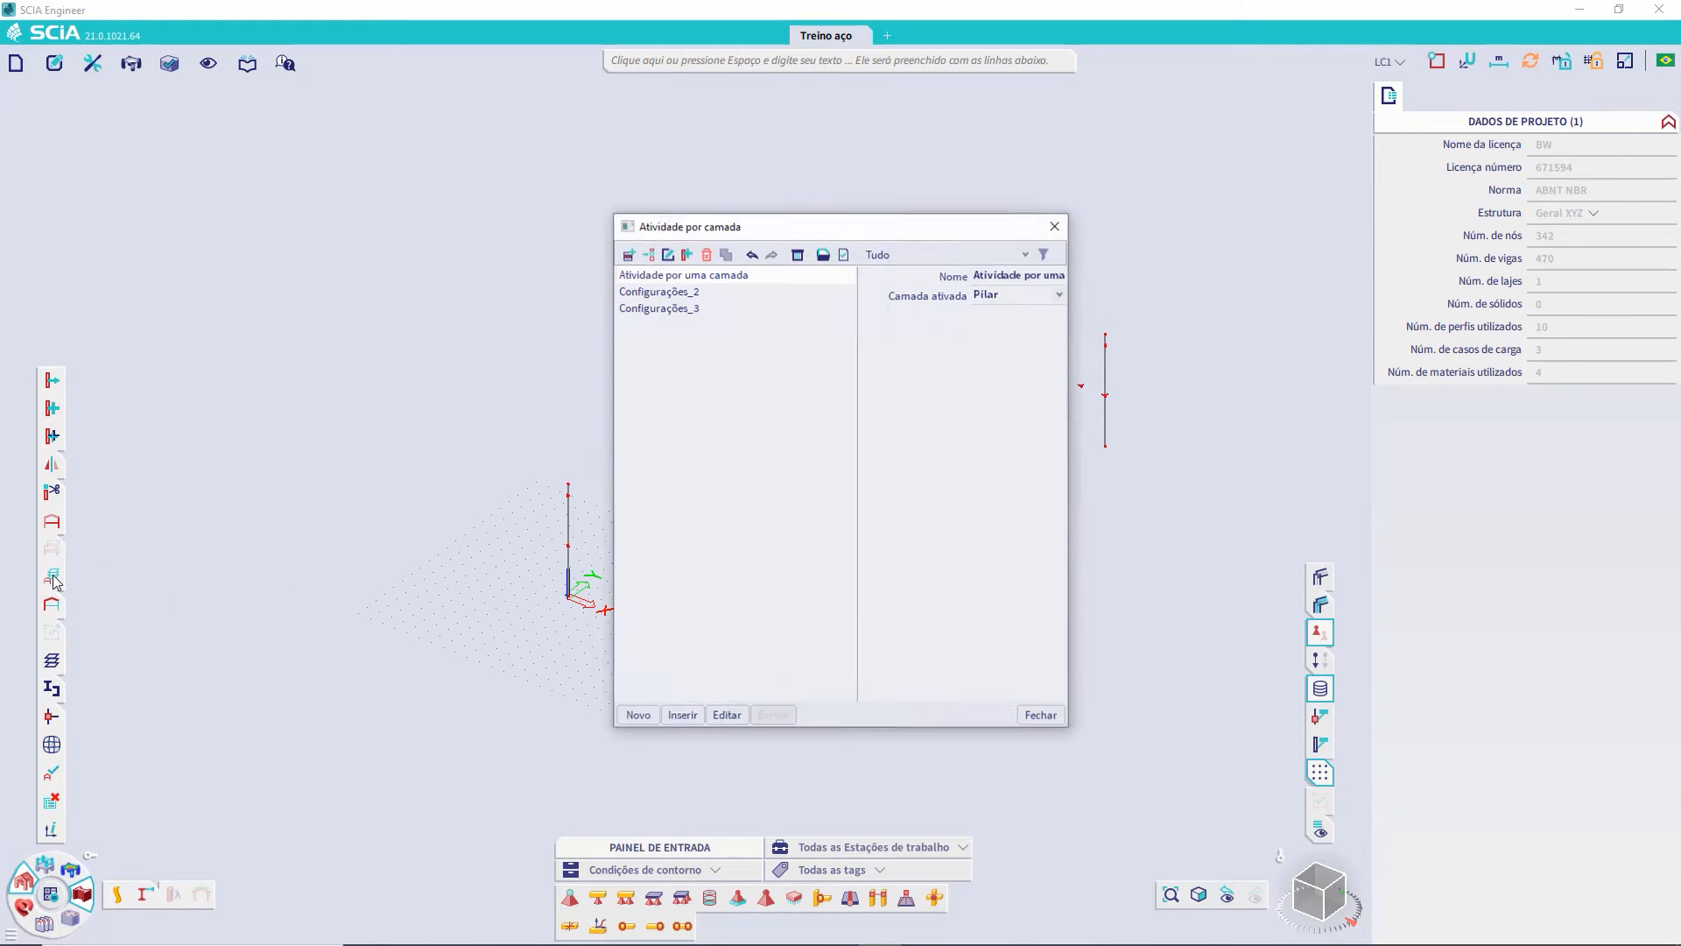
left_click(1055, 299)
left_click(1015, 326)
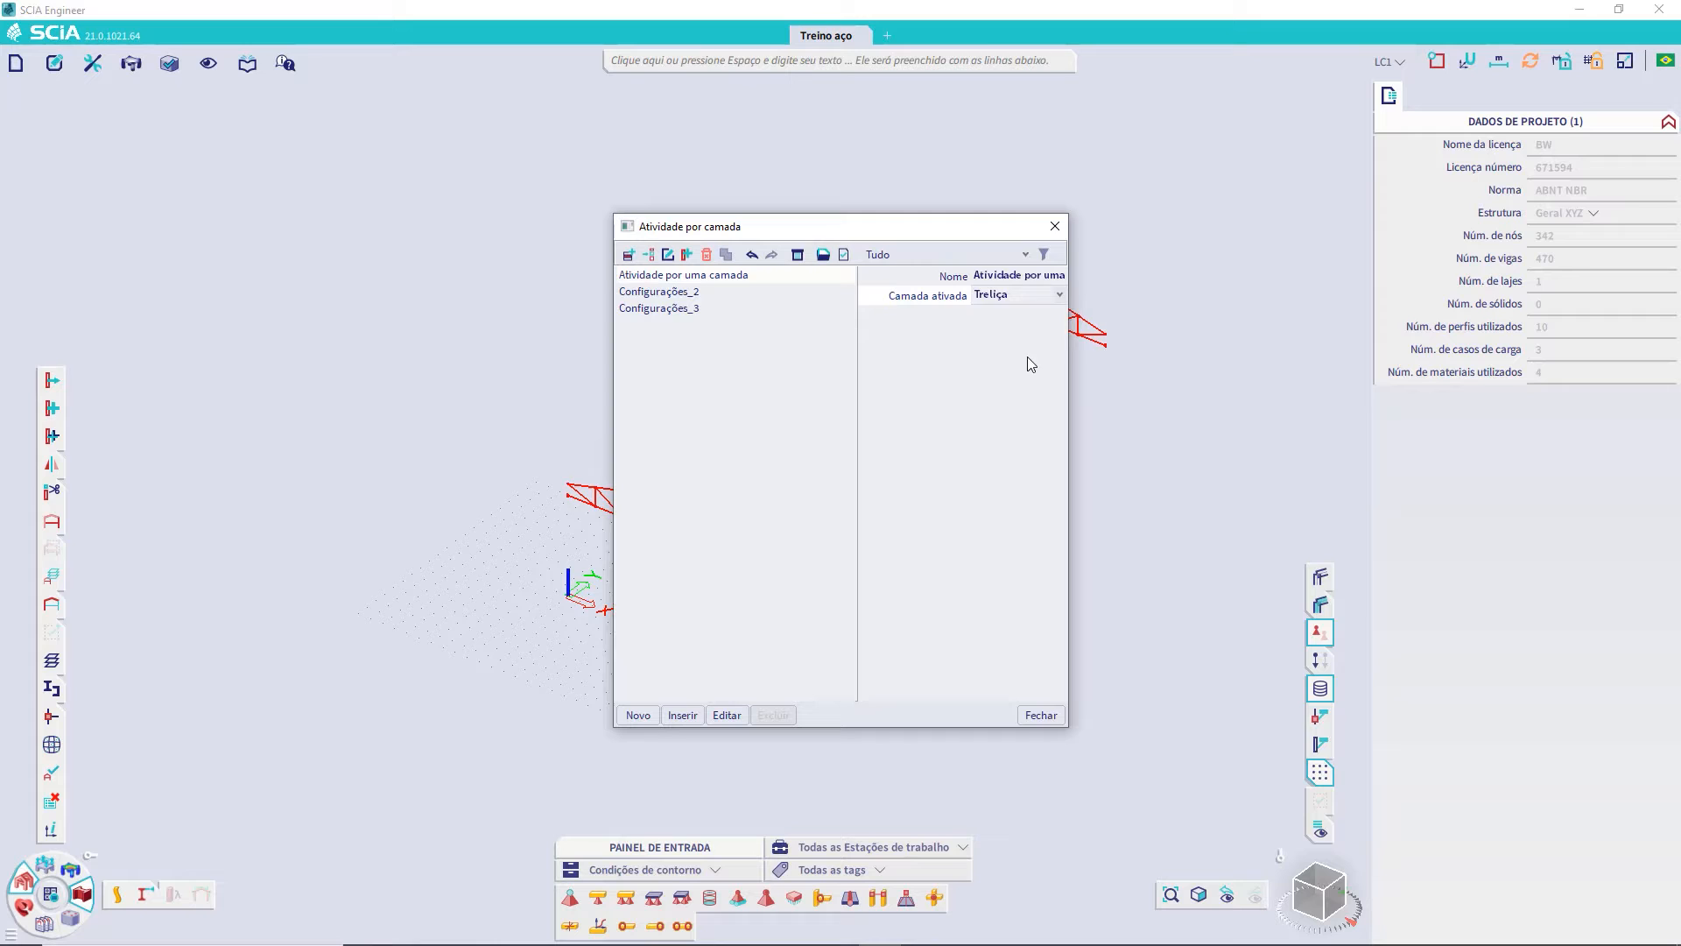
left_click(1042, 714)
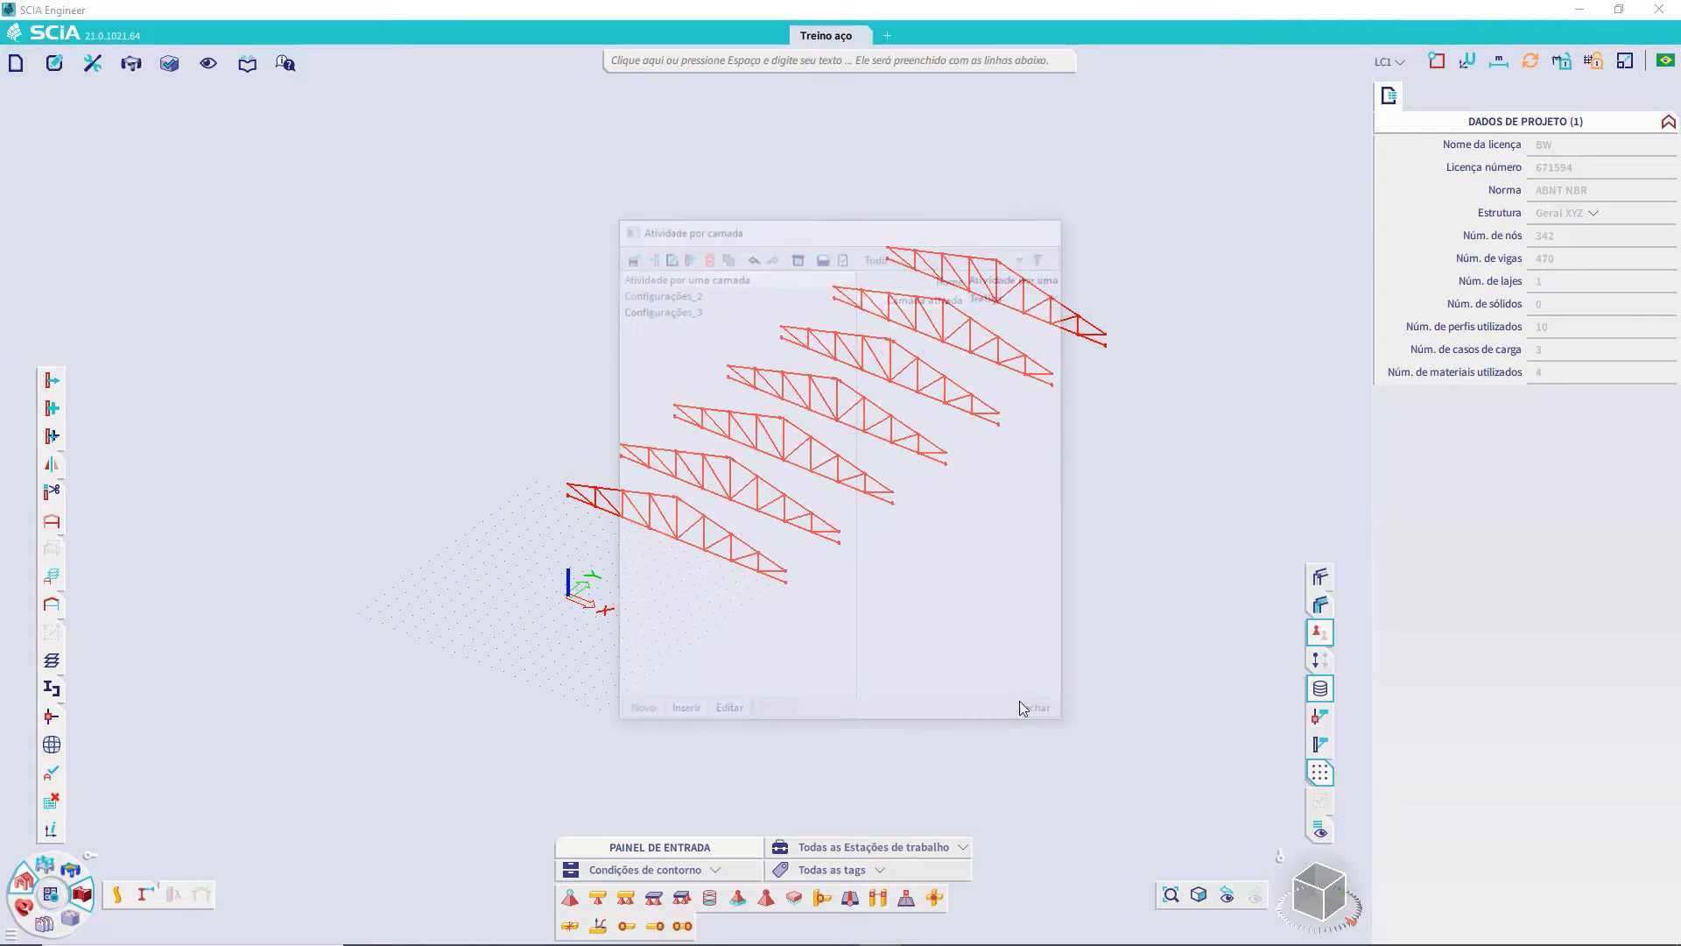
- Add beam hinges at the Início position with fiy Livre to all diagonals and posts of the trusses, selected in front view
left_click(1302, 883)
scroll(555, 661, "down", 2)
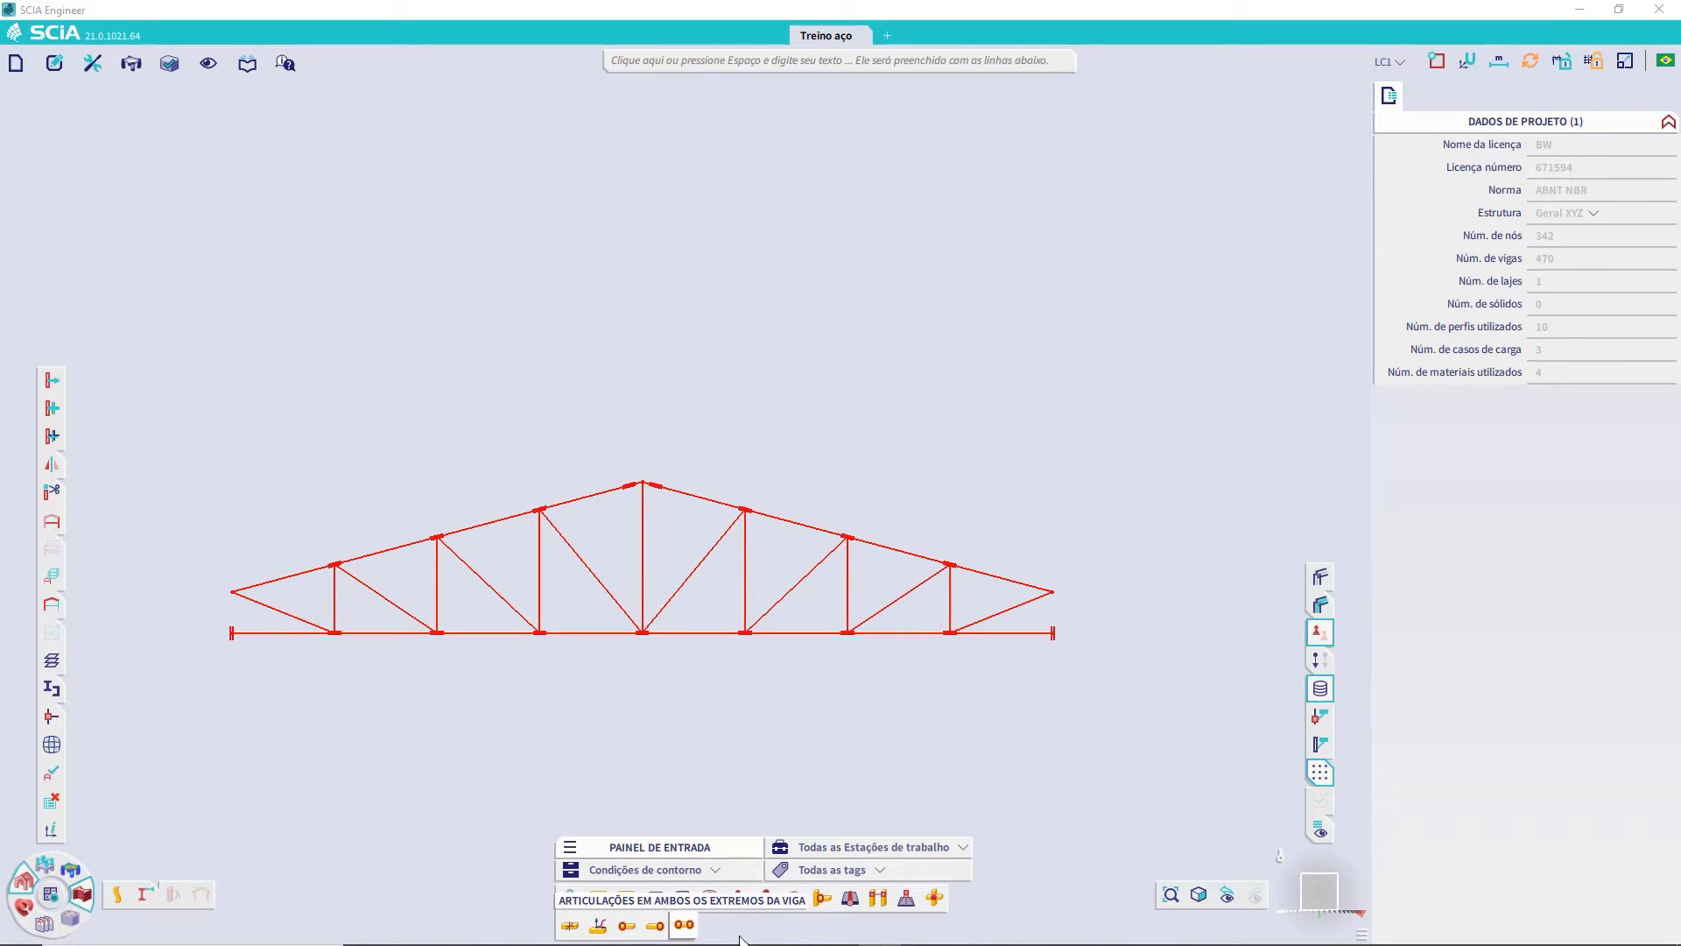
left_click(821, 899)
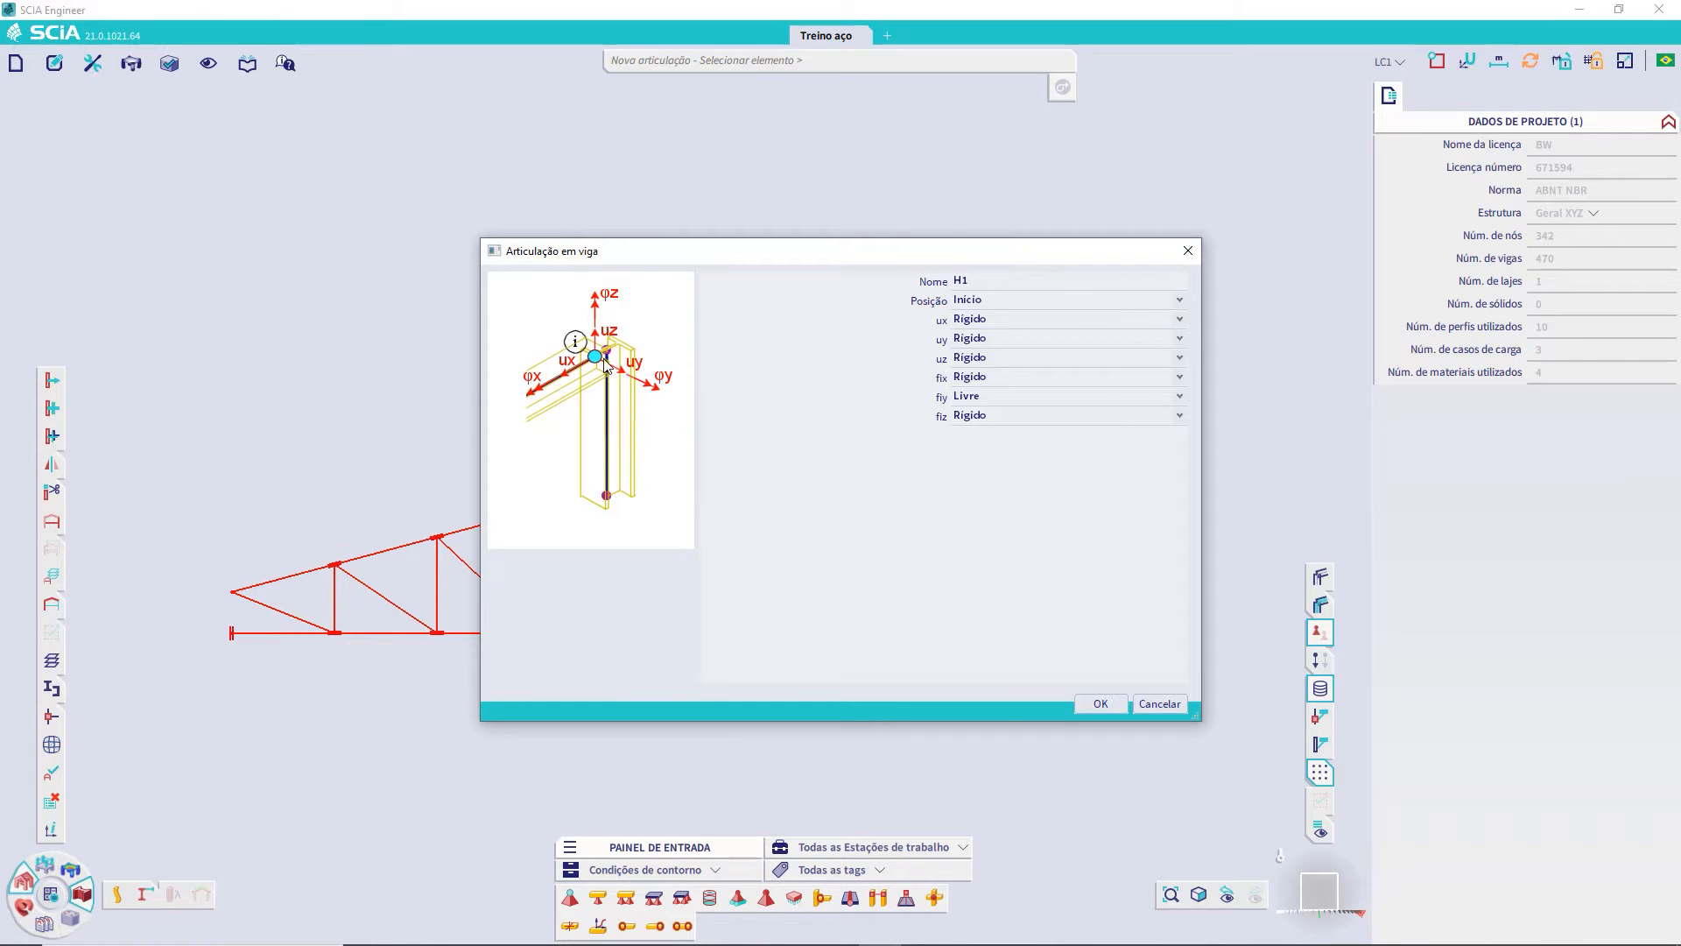
left_click(988, 398)
left_click(988, 397)
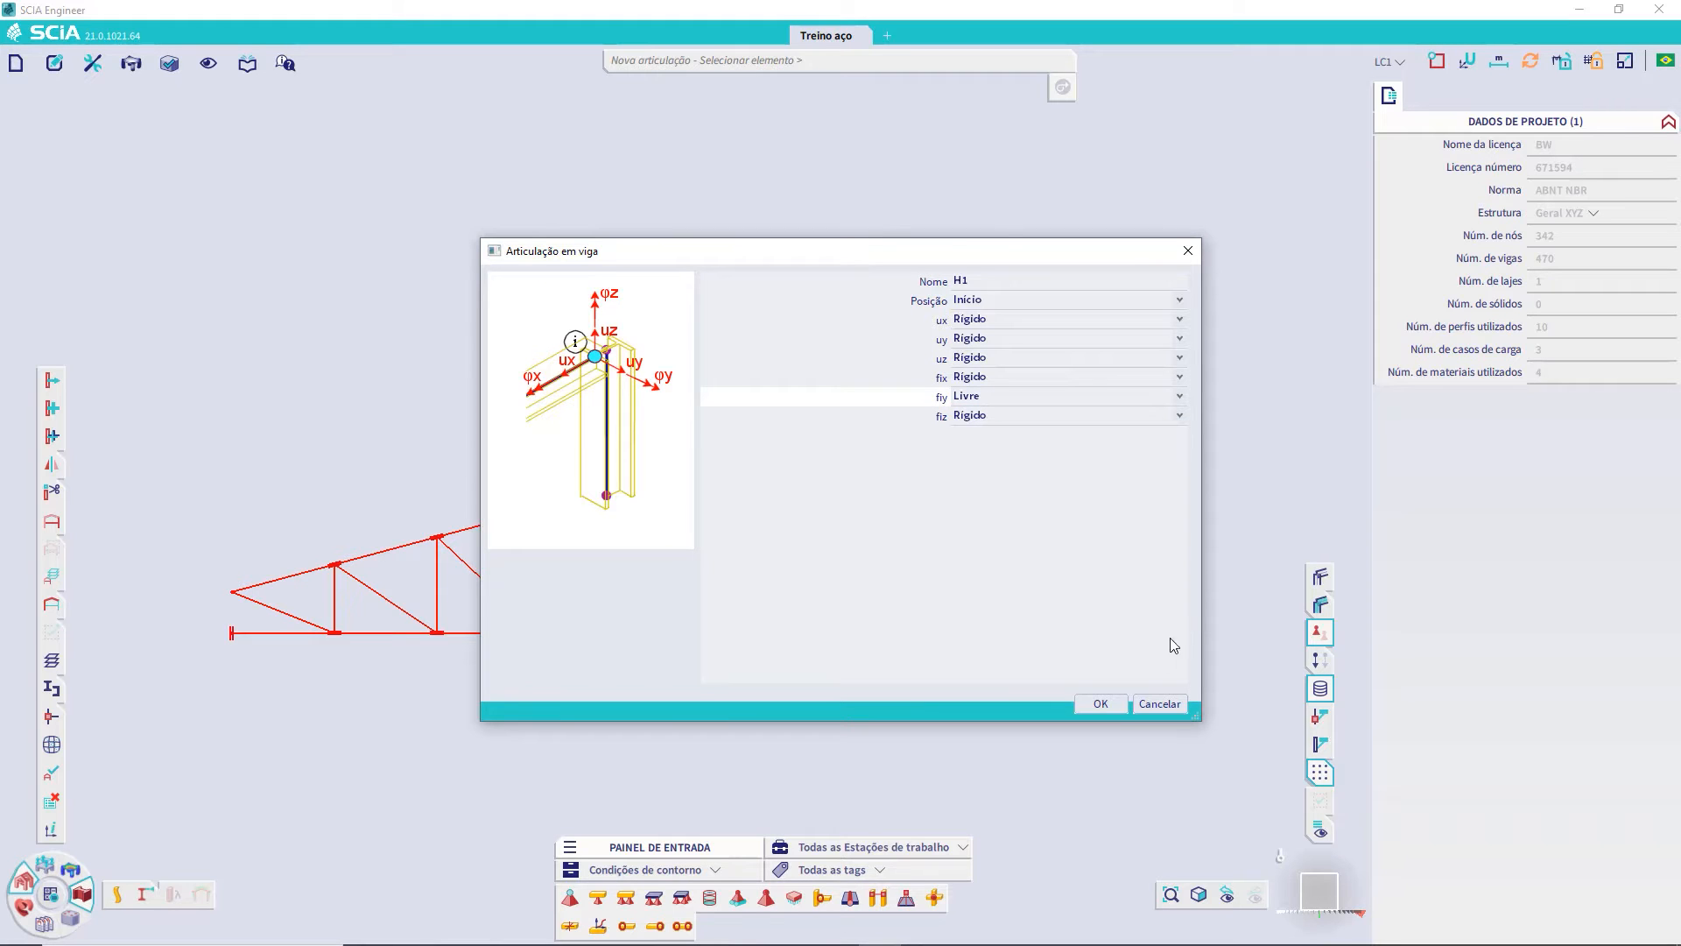
left_click(1100, 709)
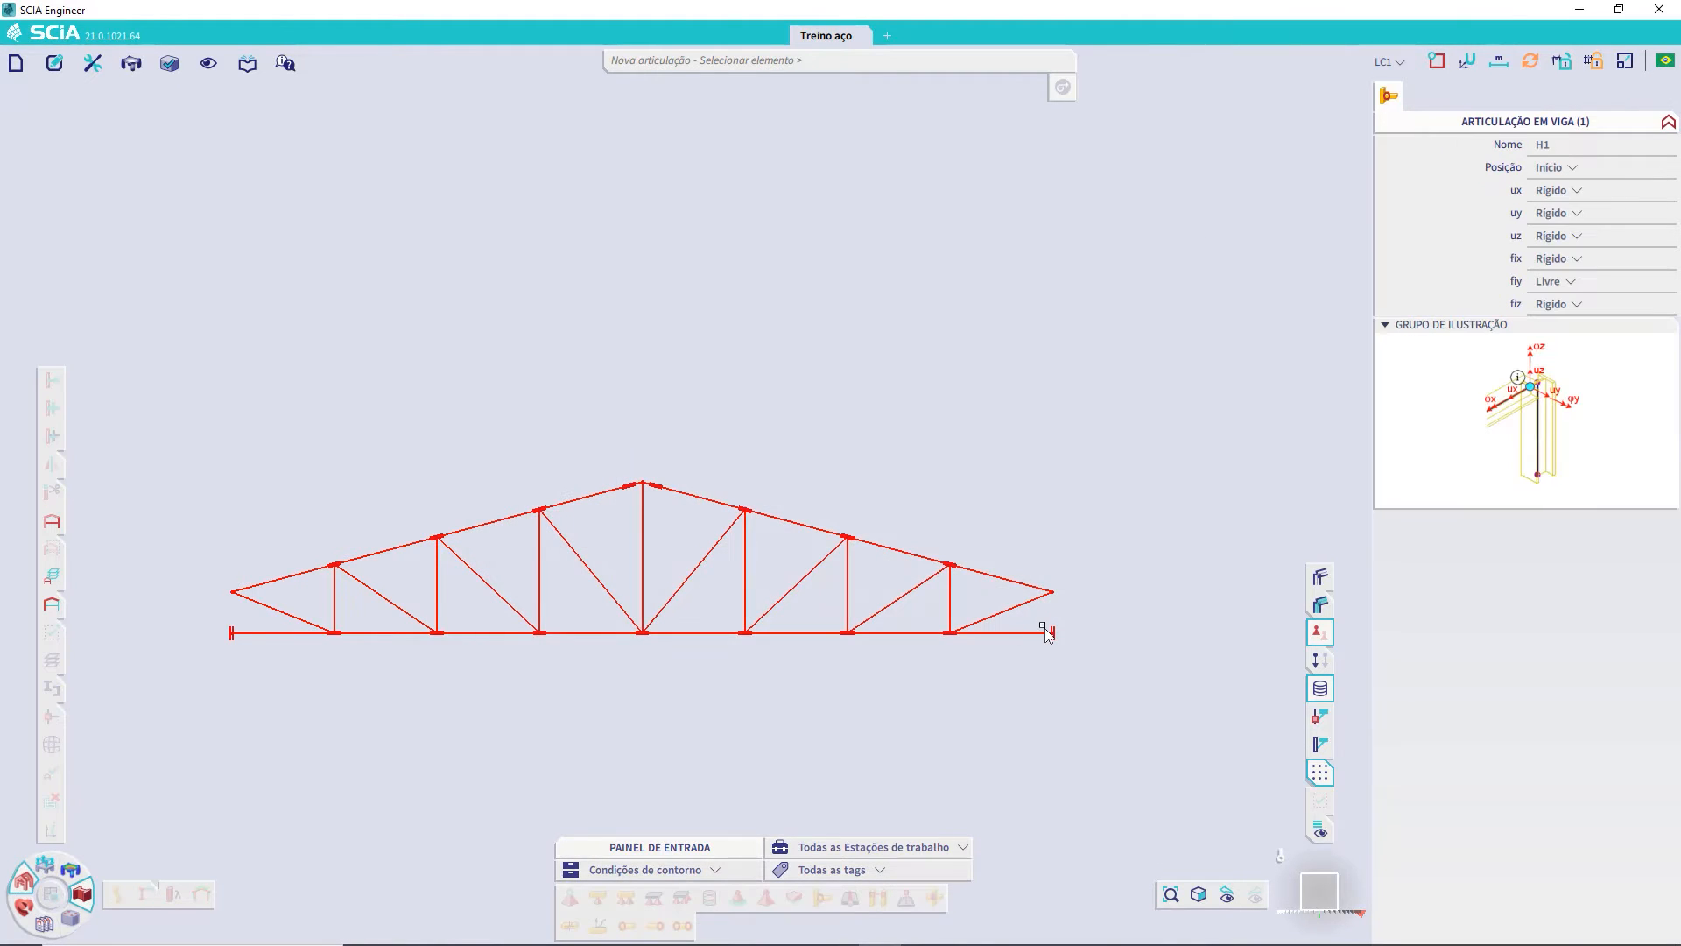
left_click(1006, 610)
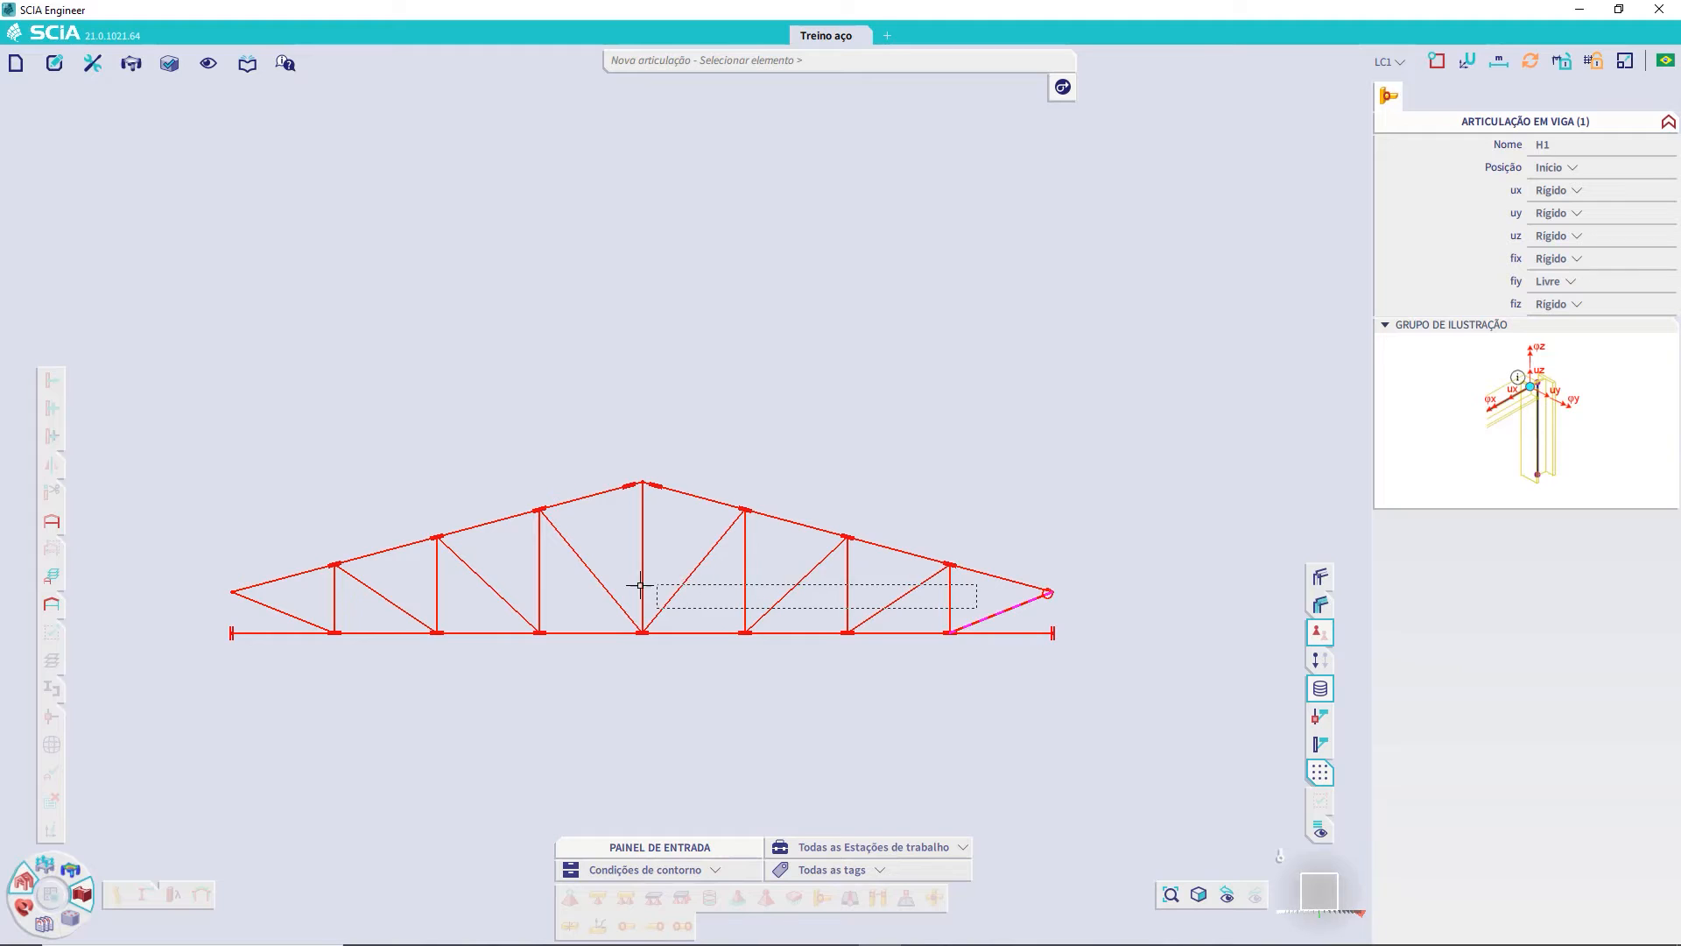
left_click_drag(434, 584, 331, 585)
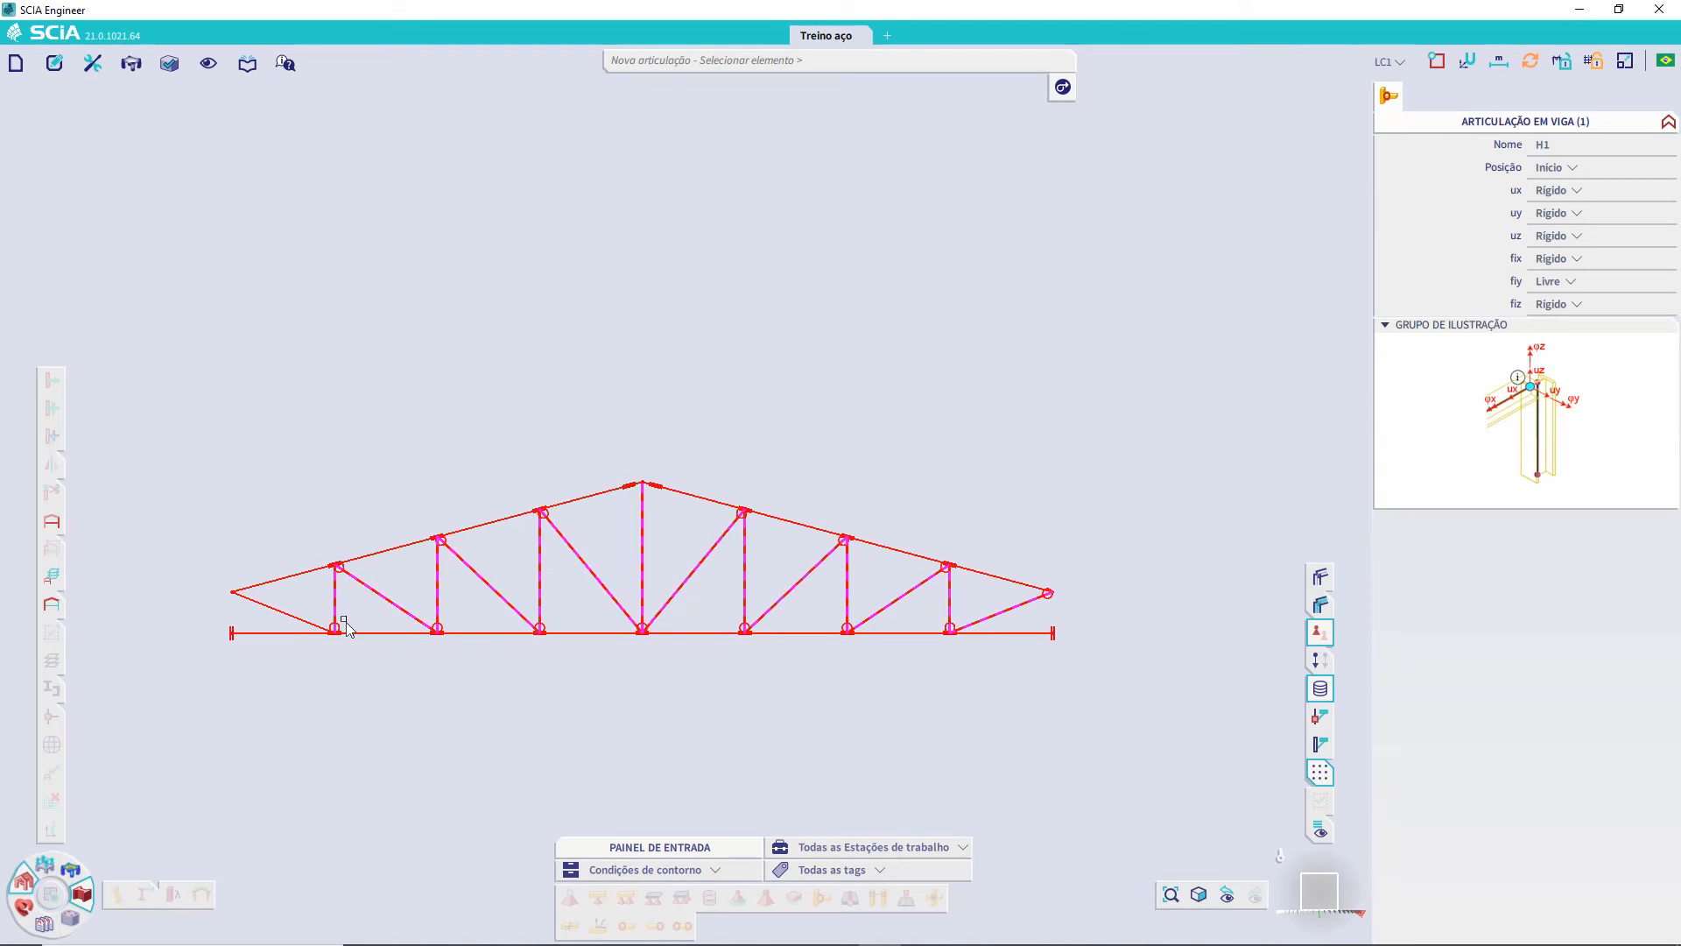
left_click(254, 600)
key("Escape")
scroll(260, 635, "up", 2)
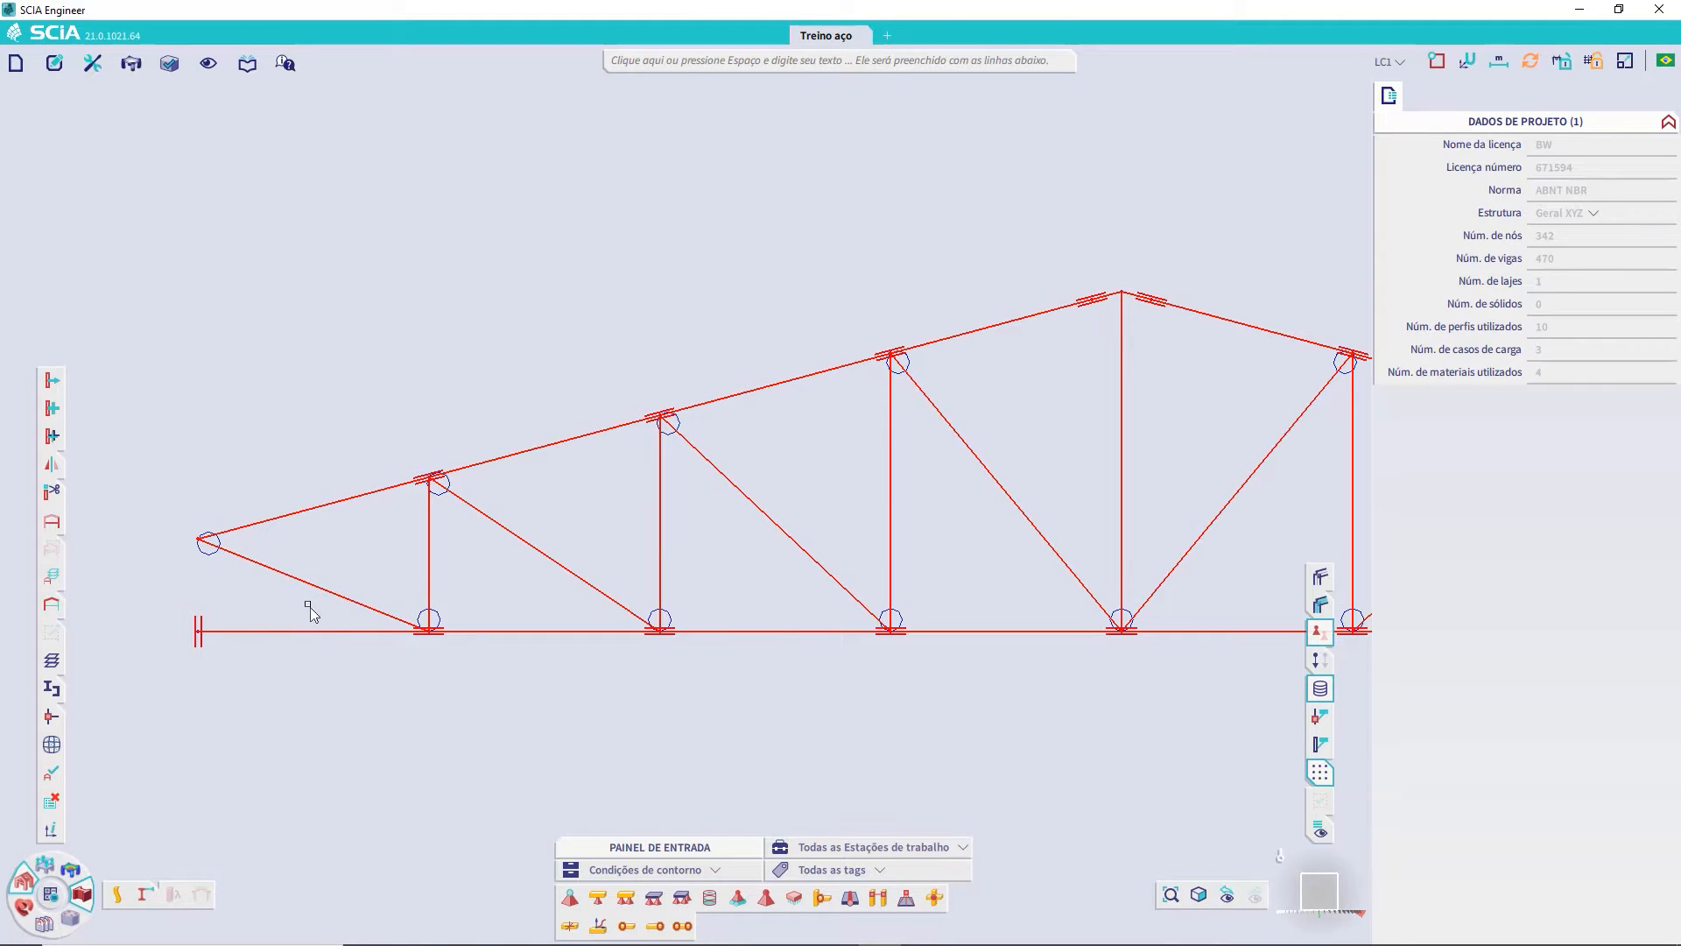
left_click(211, 562)
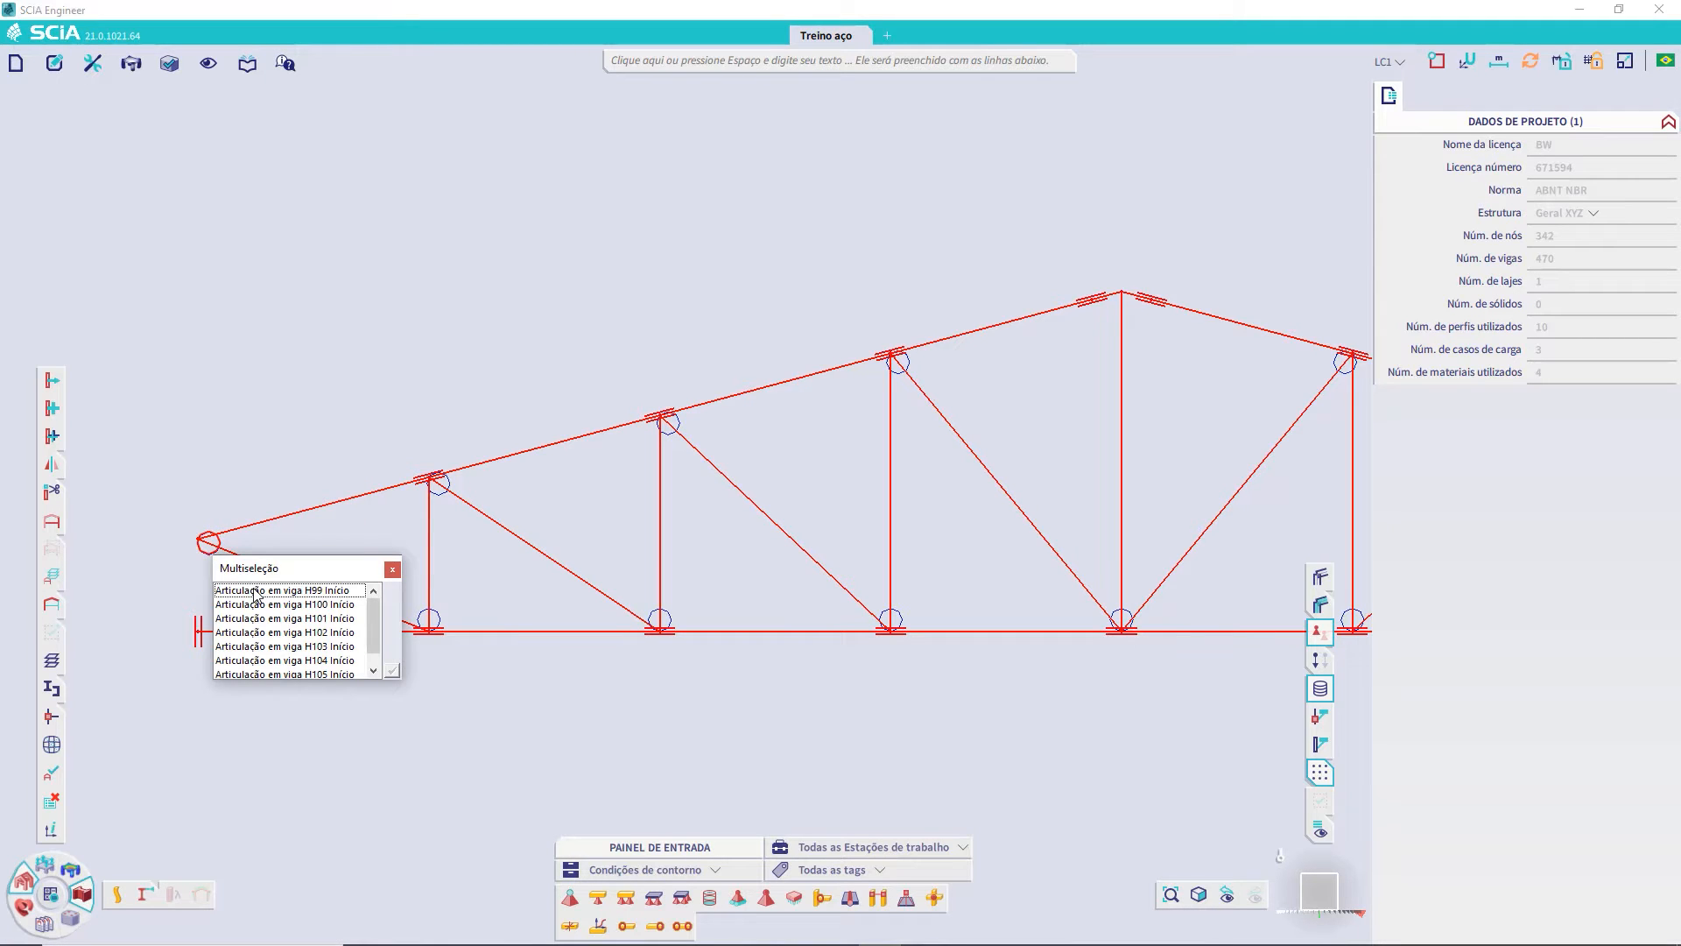
scroll(429, 521, "down", 4)
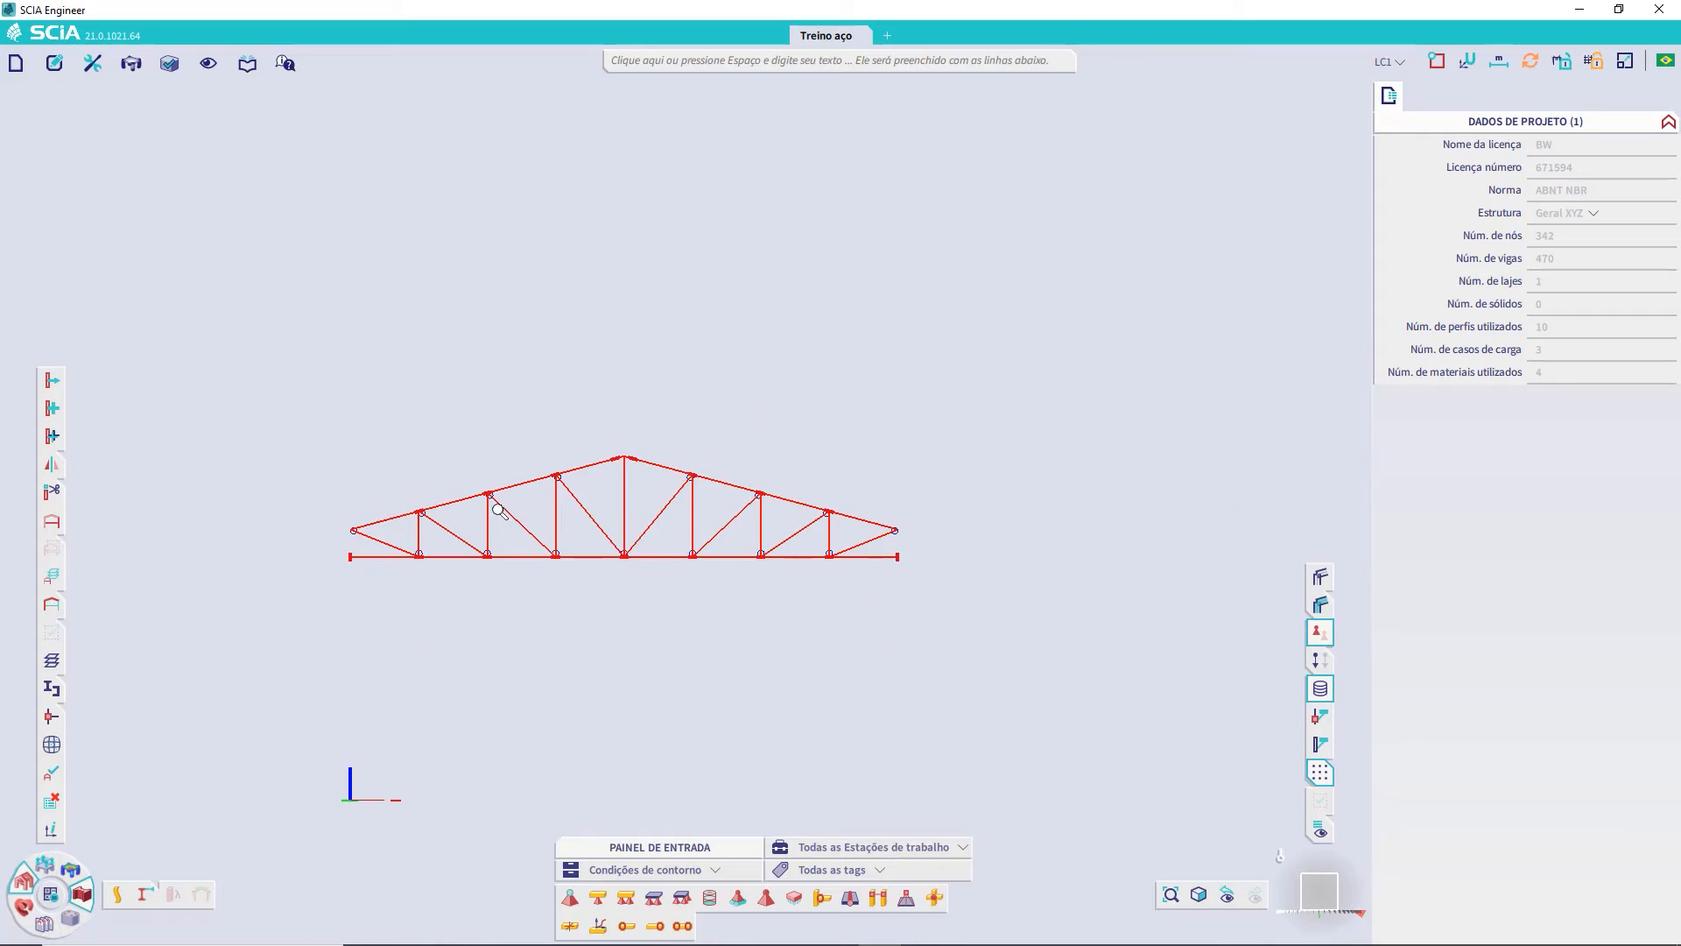
mouse_move(655, 555)
right_mouse_down("ctrl")
mouse_move(634, 577)
mouse_move(654, 561)
right_mouse_up("ctrl")
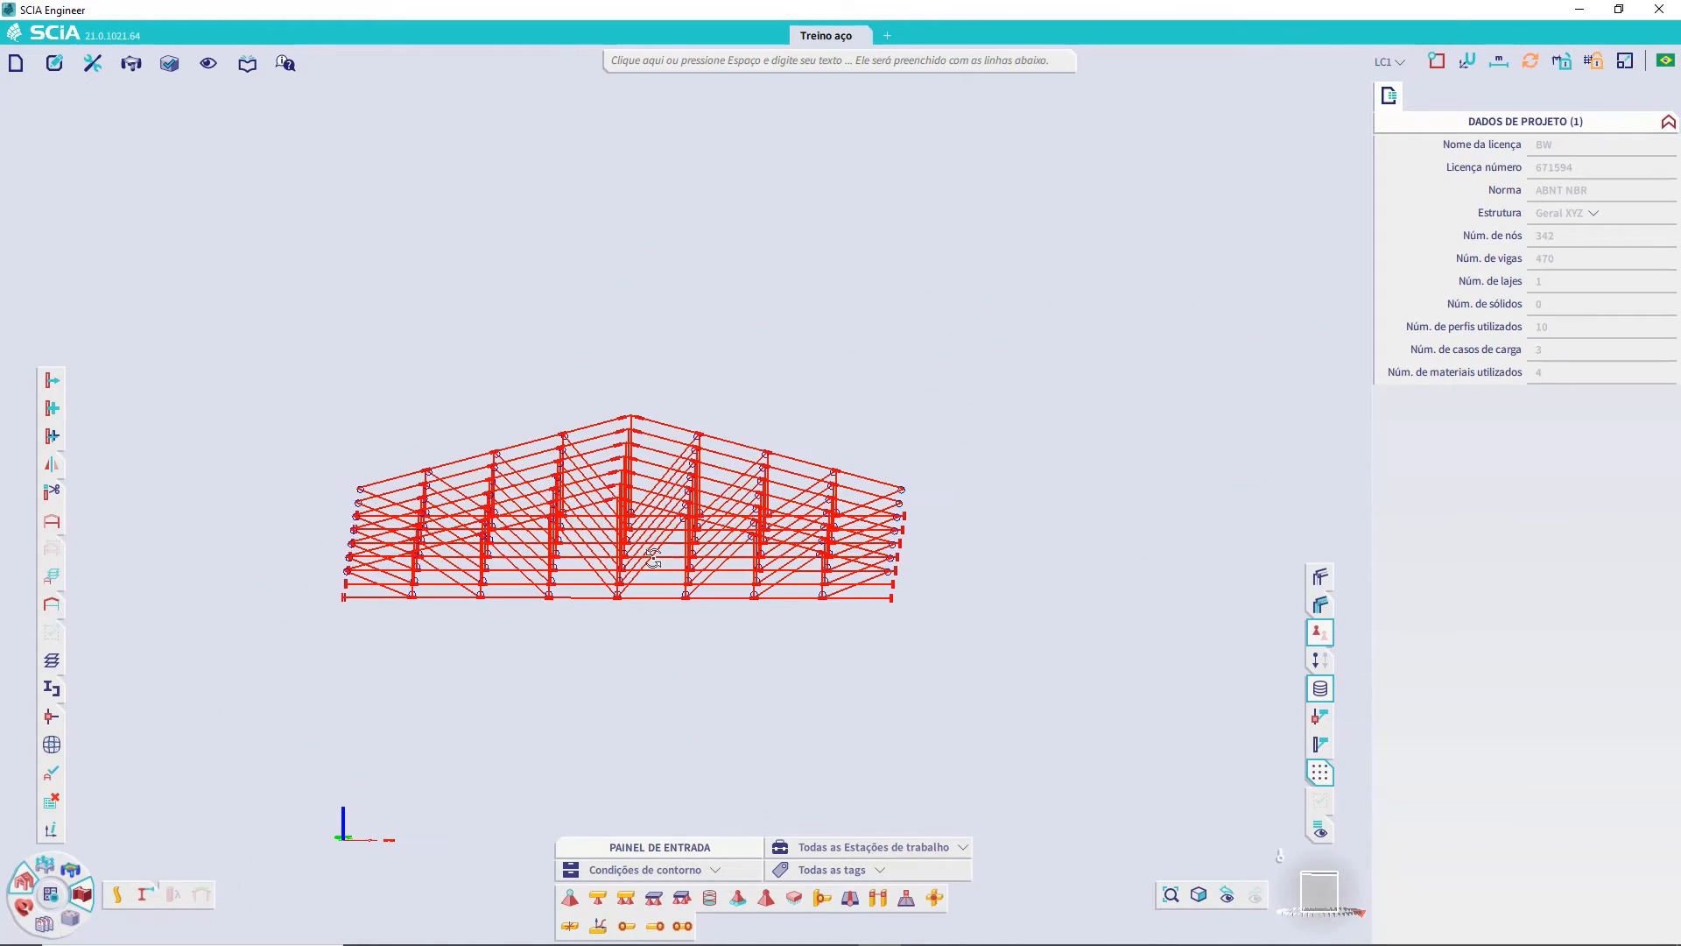
left_click(1320, 891)
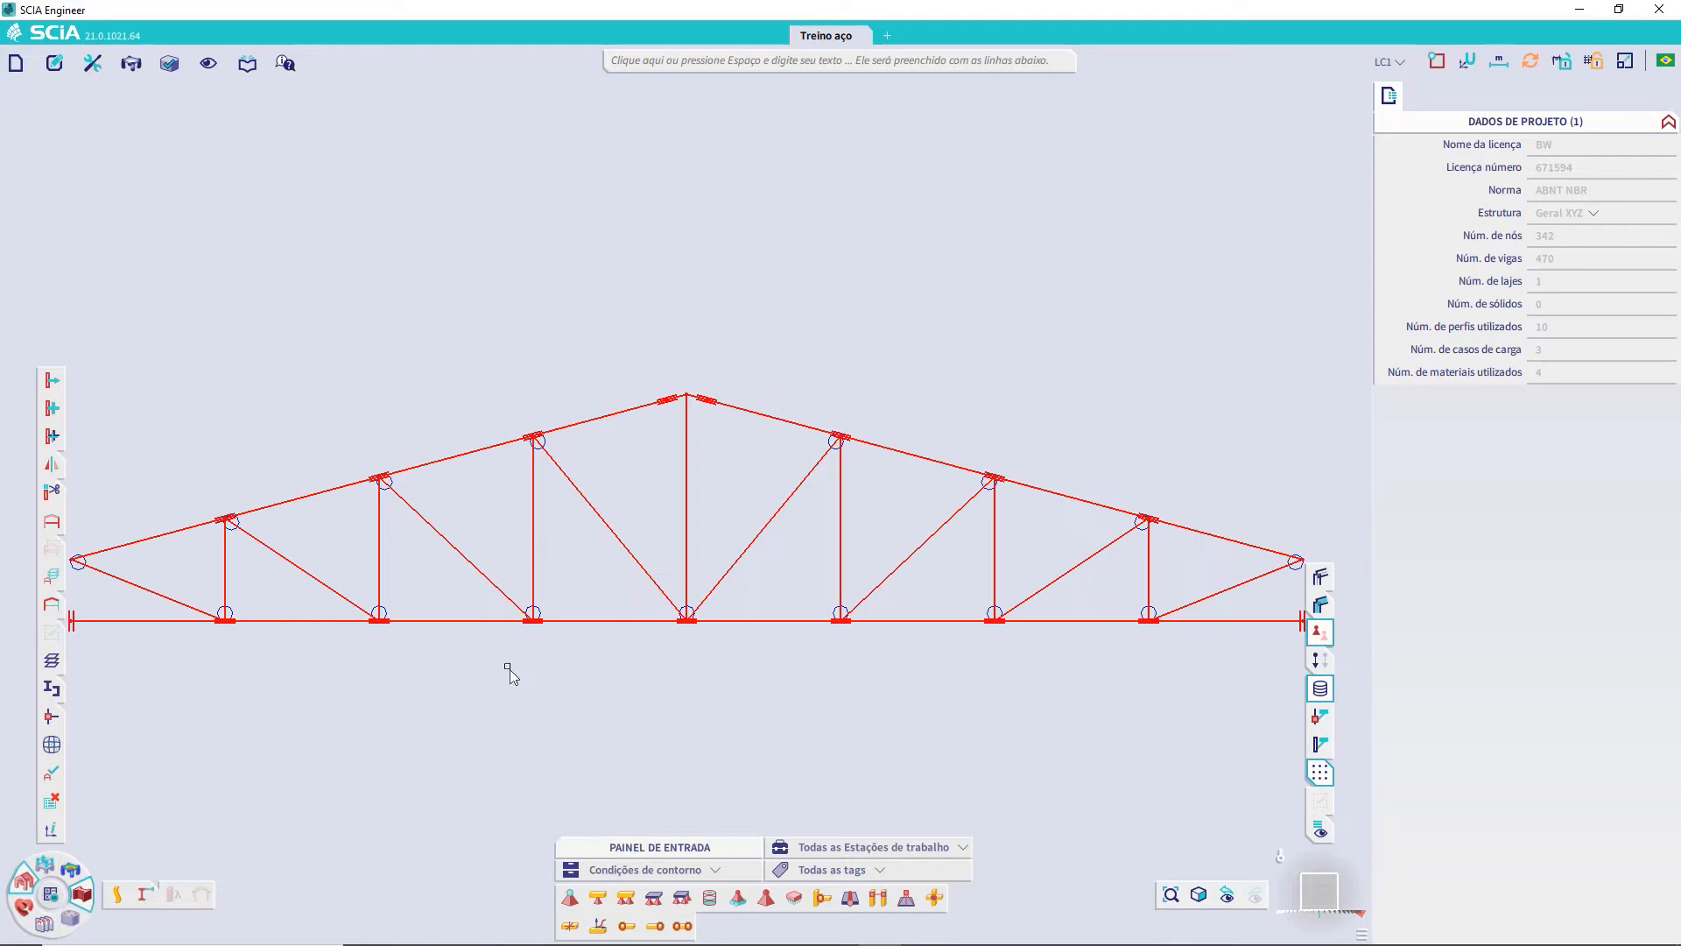
- Expand the selection from one truss hinge to all beam hinges with fiy Livre and set their position to Ambos
middle_click_drag(213, 526, 326, 471)
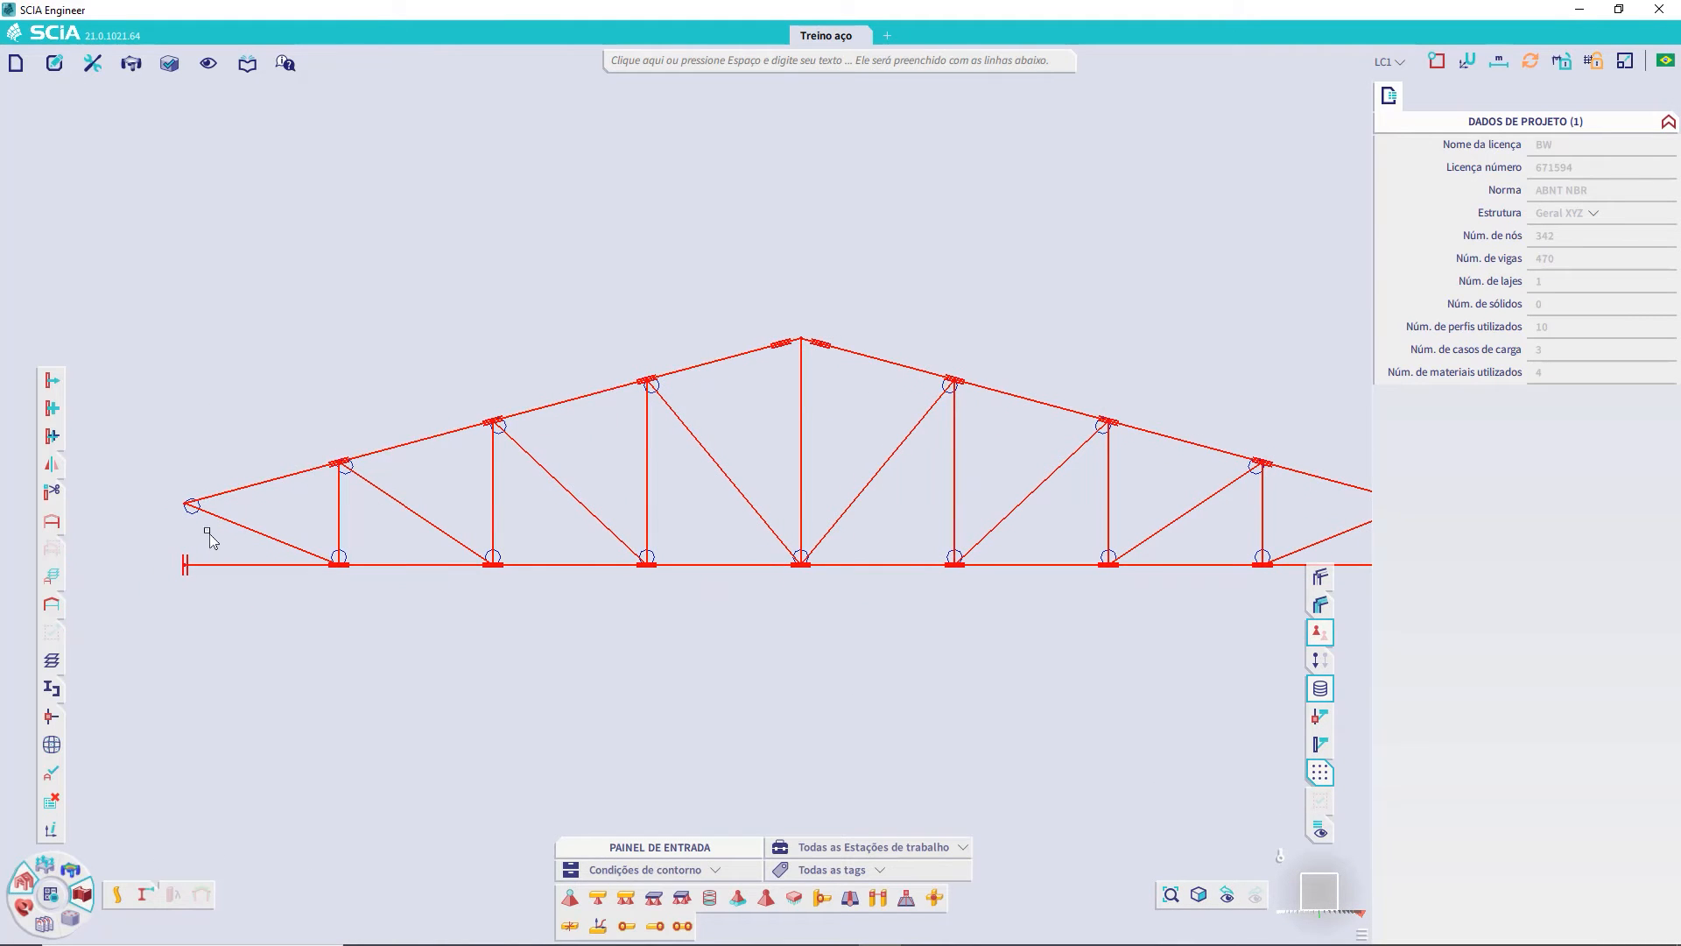
left_click(194, 508)
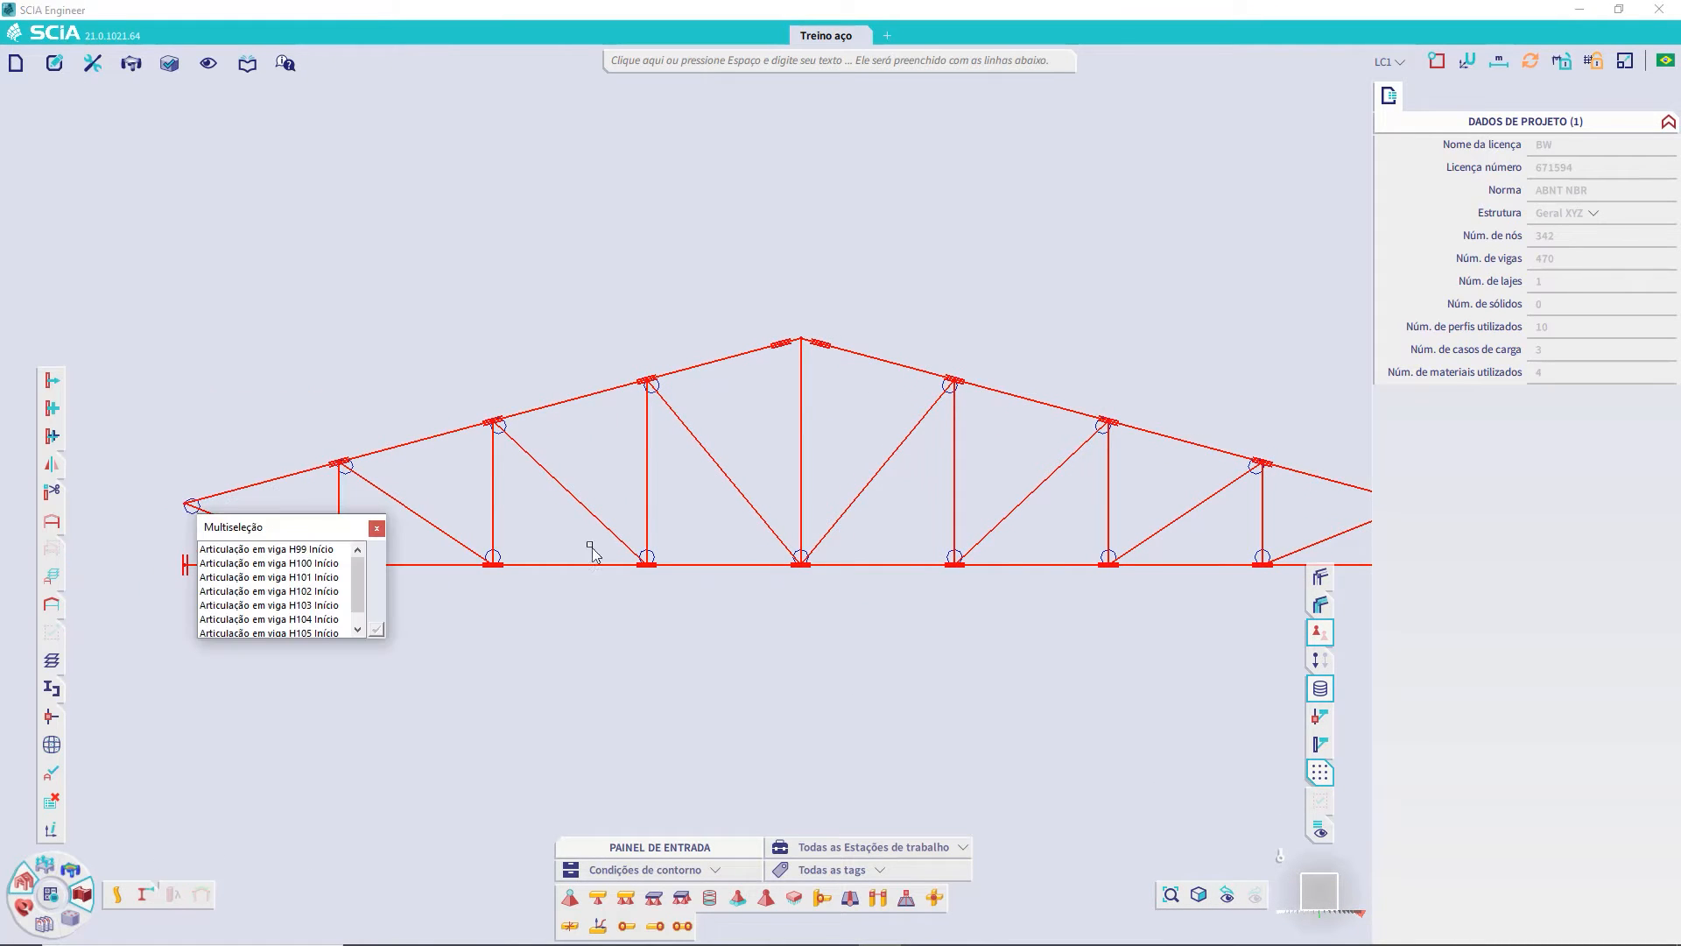
left_click(282, 550)
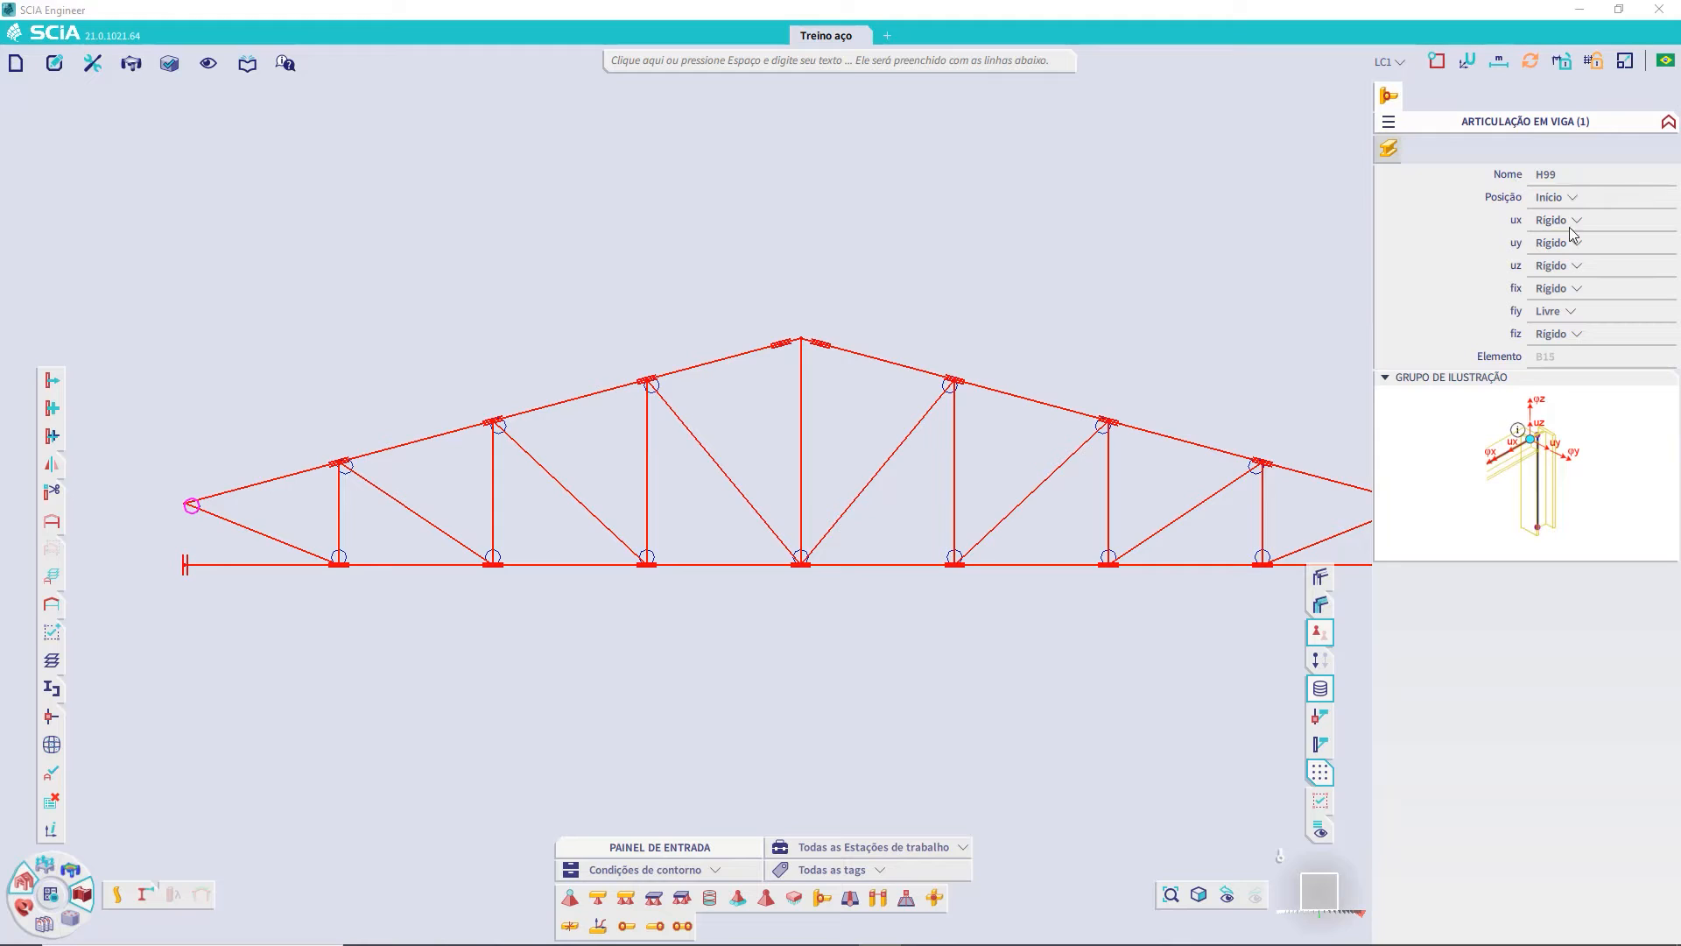
right_click(1560, 314)
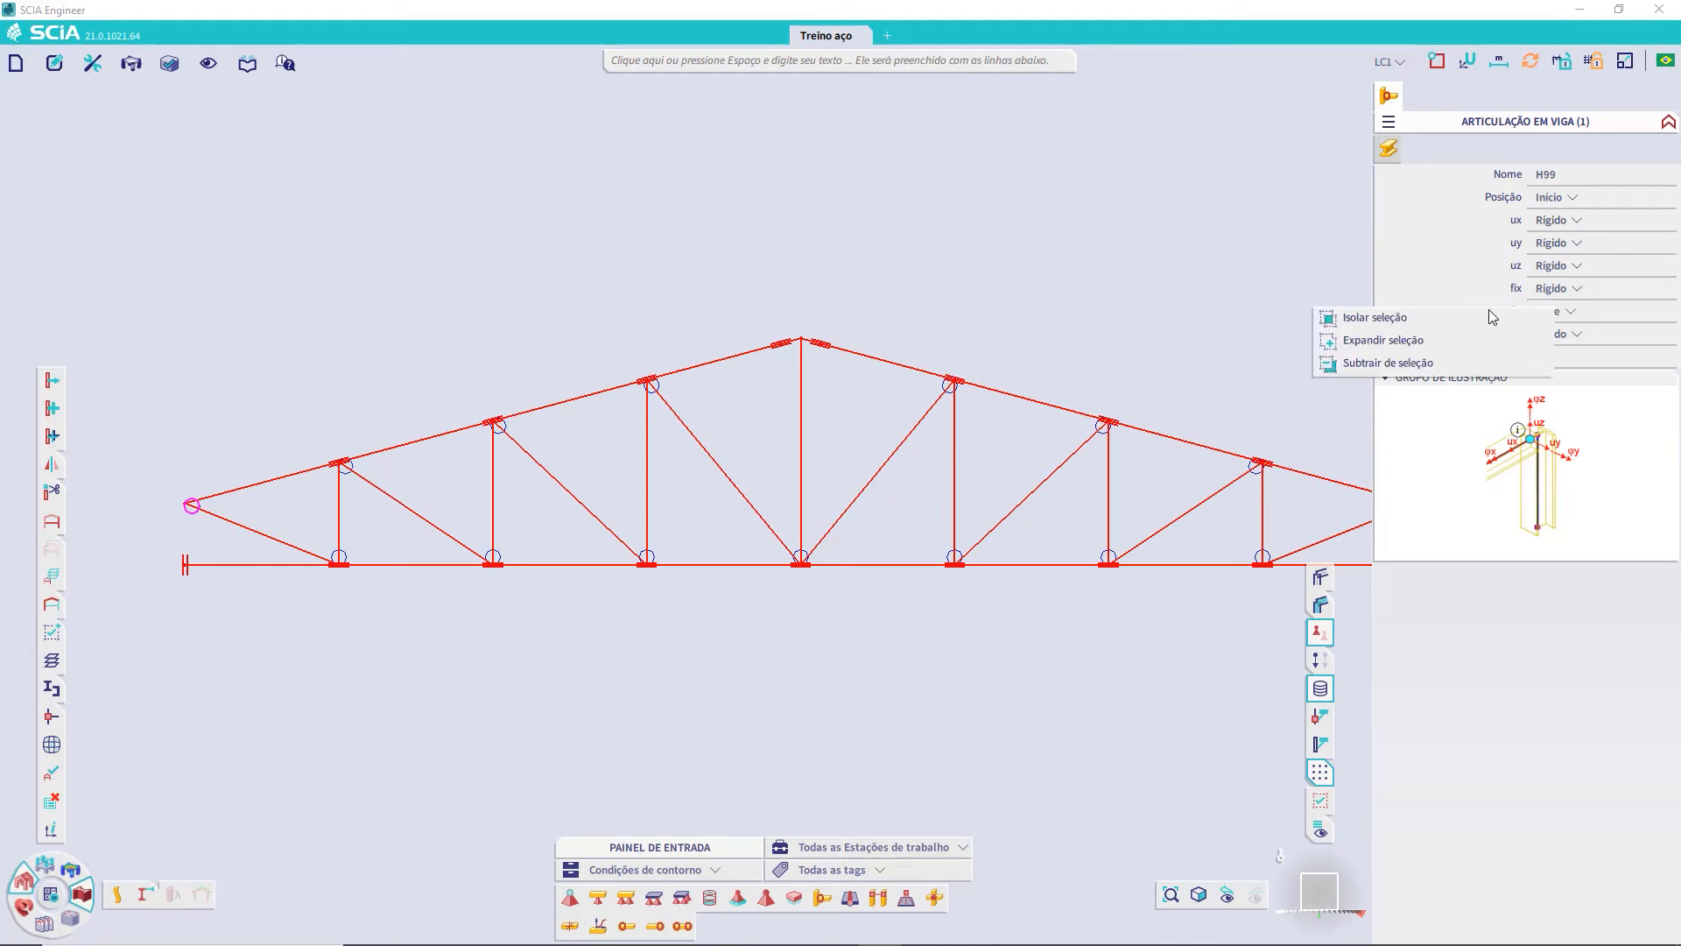
left_click(1392, 340)
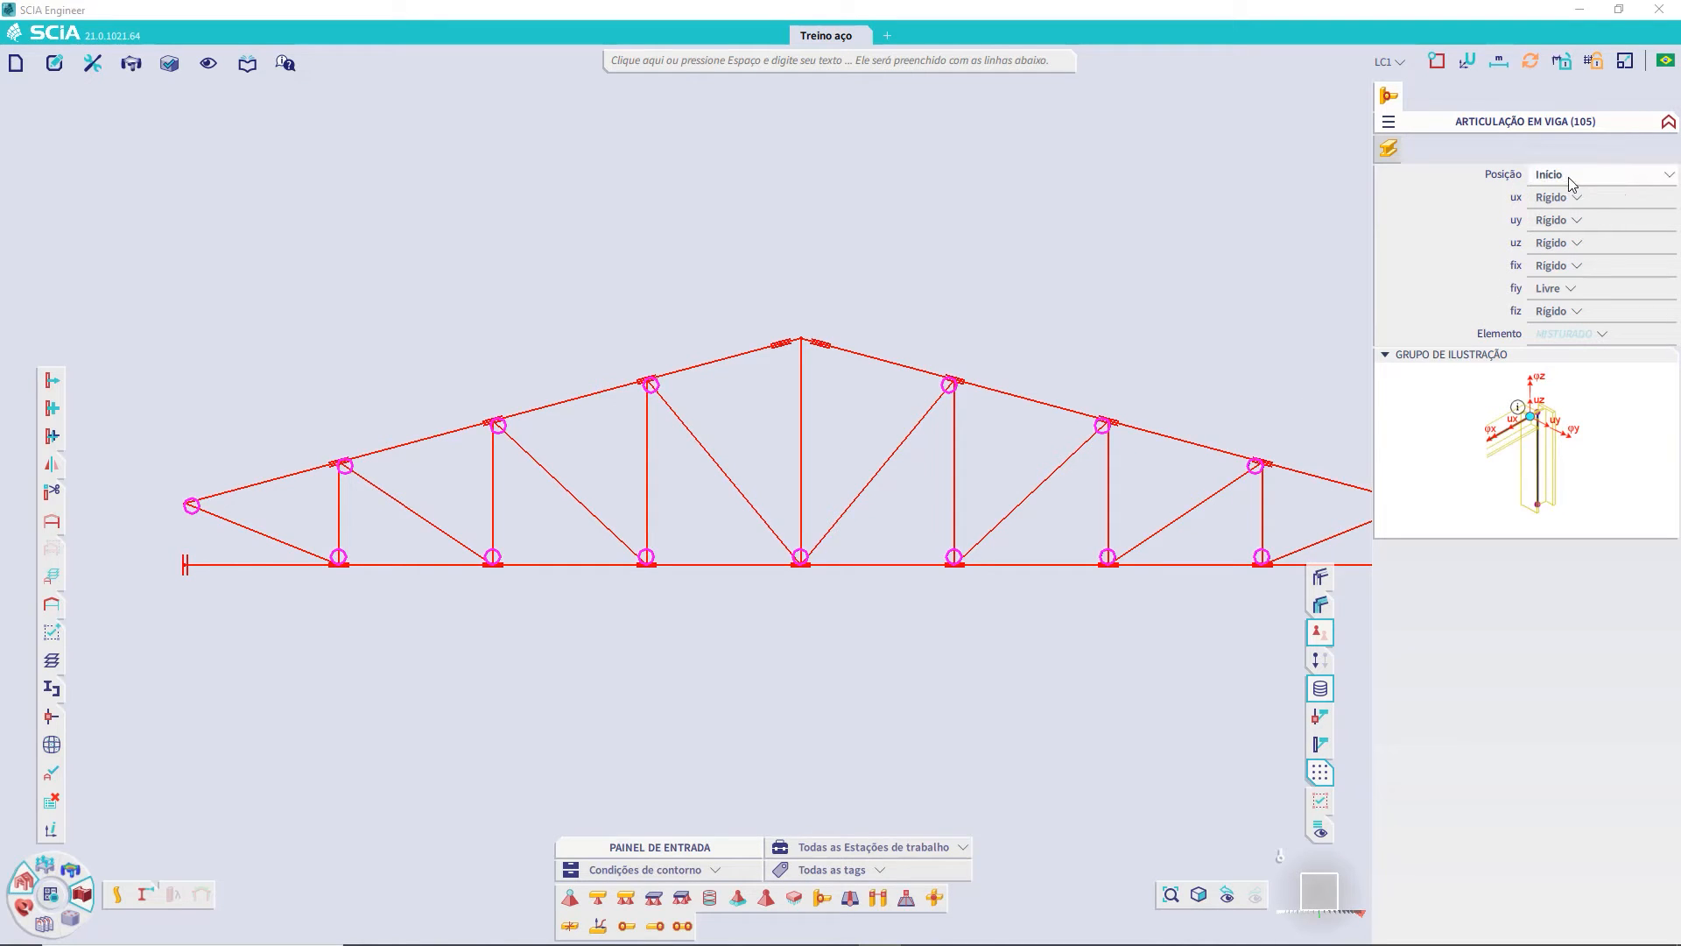
left_click(1666, 181)
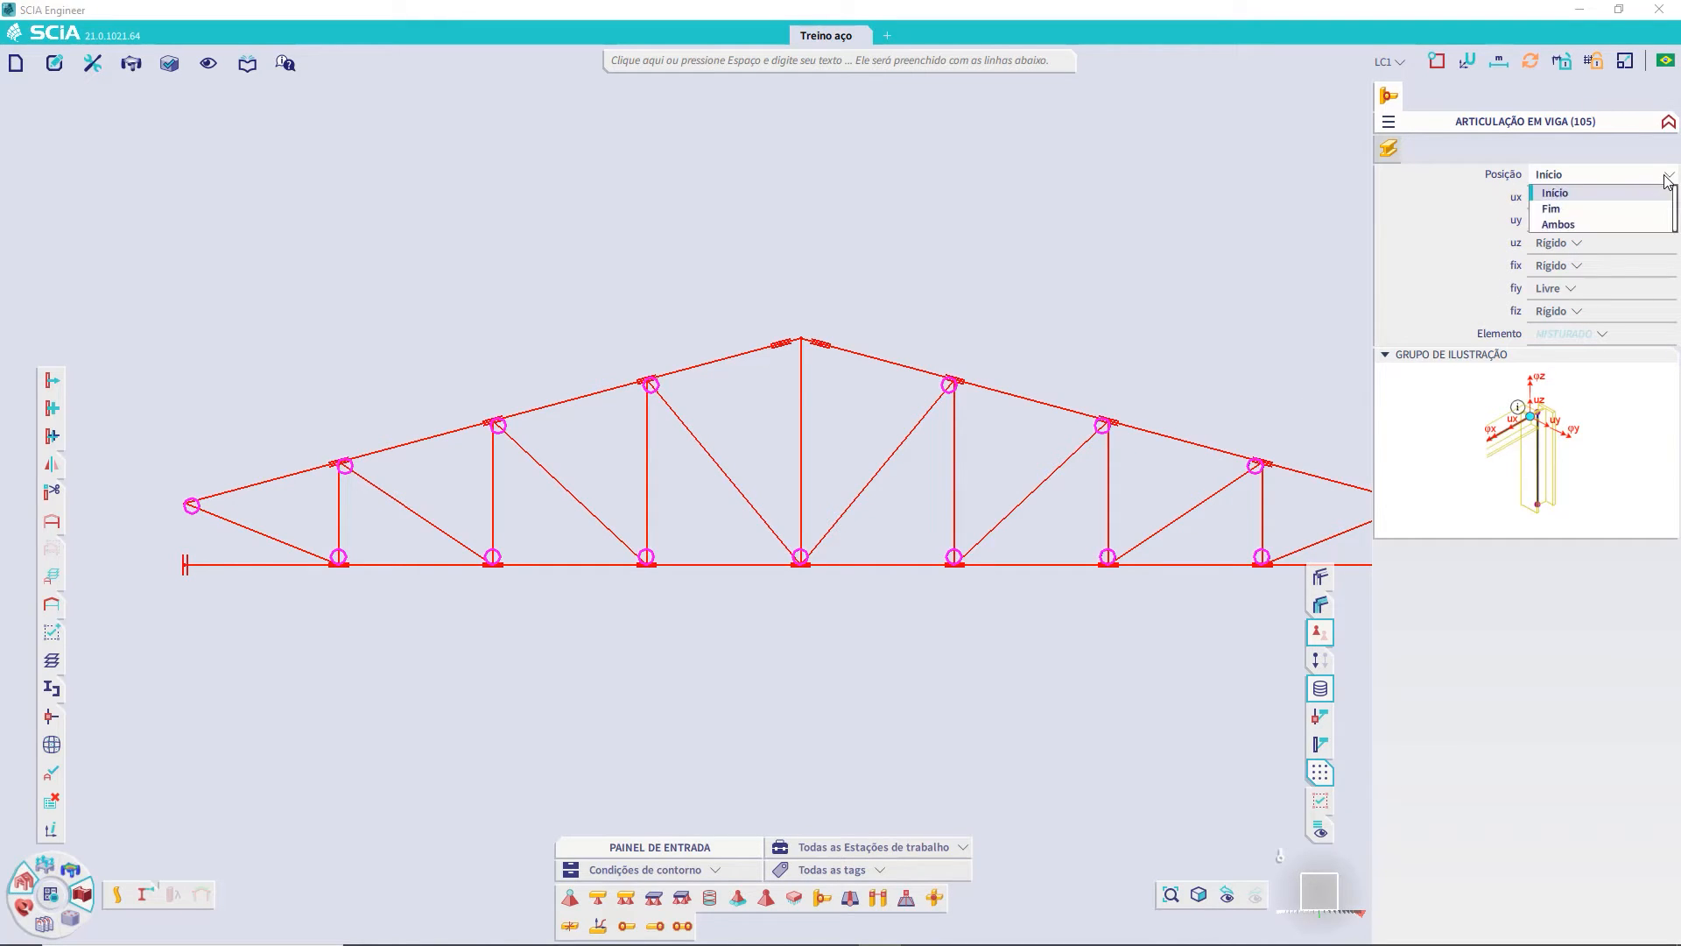
left_click(1564, 225)
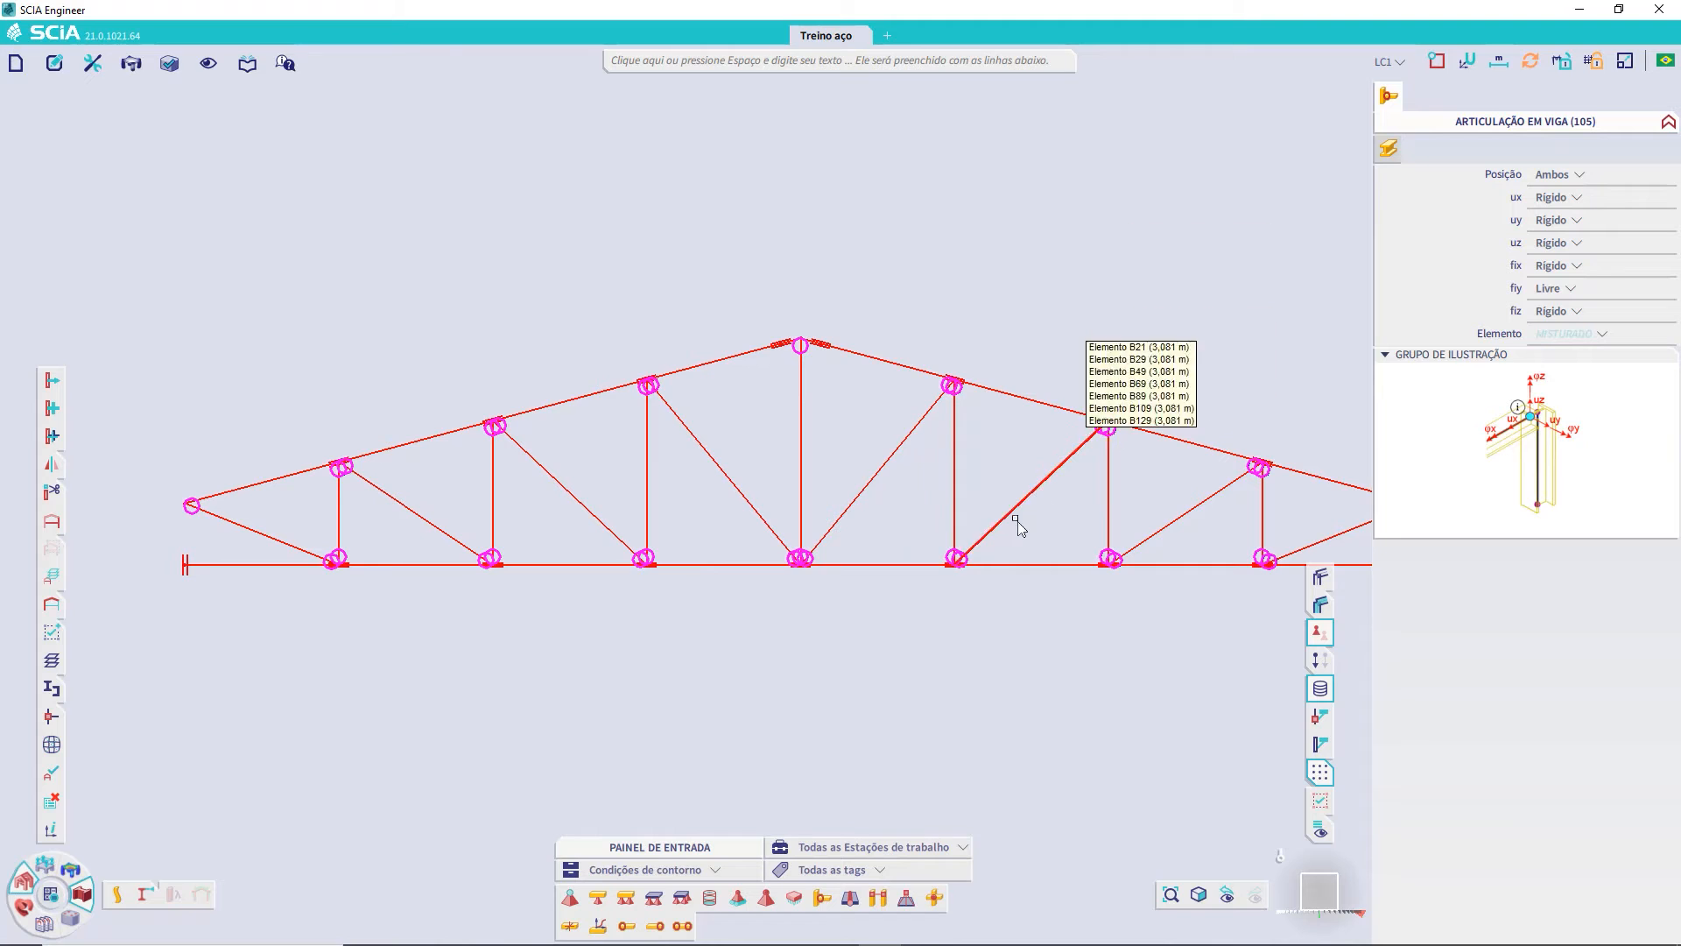
key("Escape")
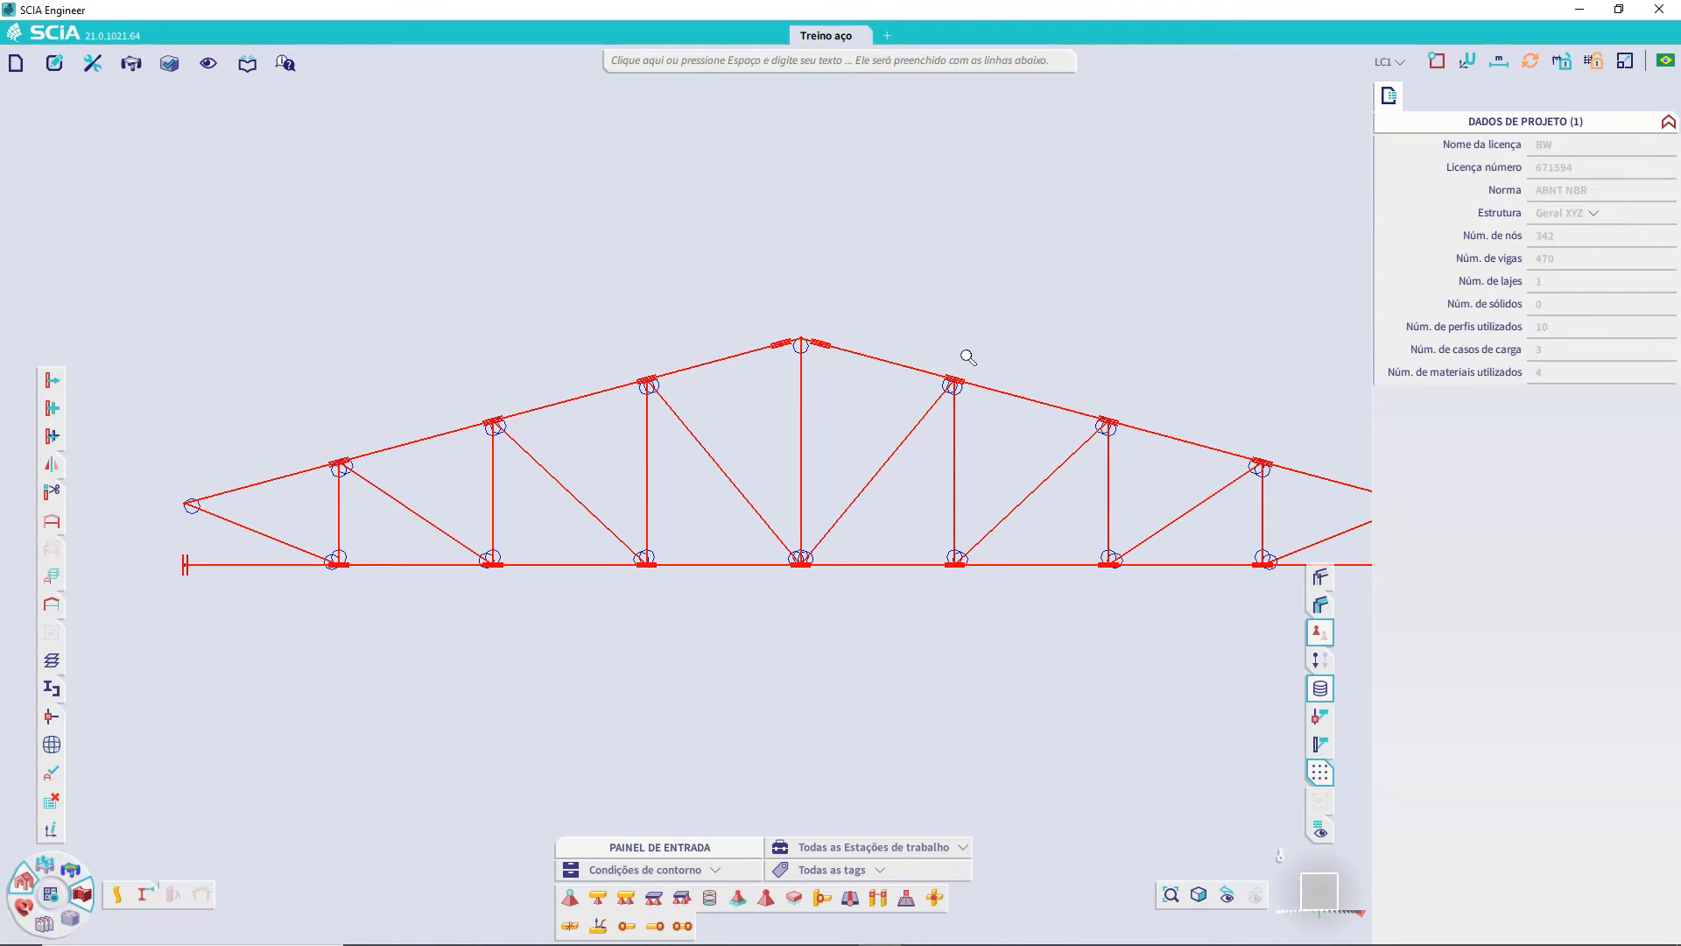
- Change the layer activity so that Mezanino is the active layer instead of the trusses
scroll(967, 357, "down", 6)
right_click_drag(992, 446, 953, 469, "ctrl")
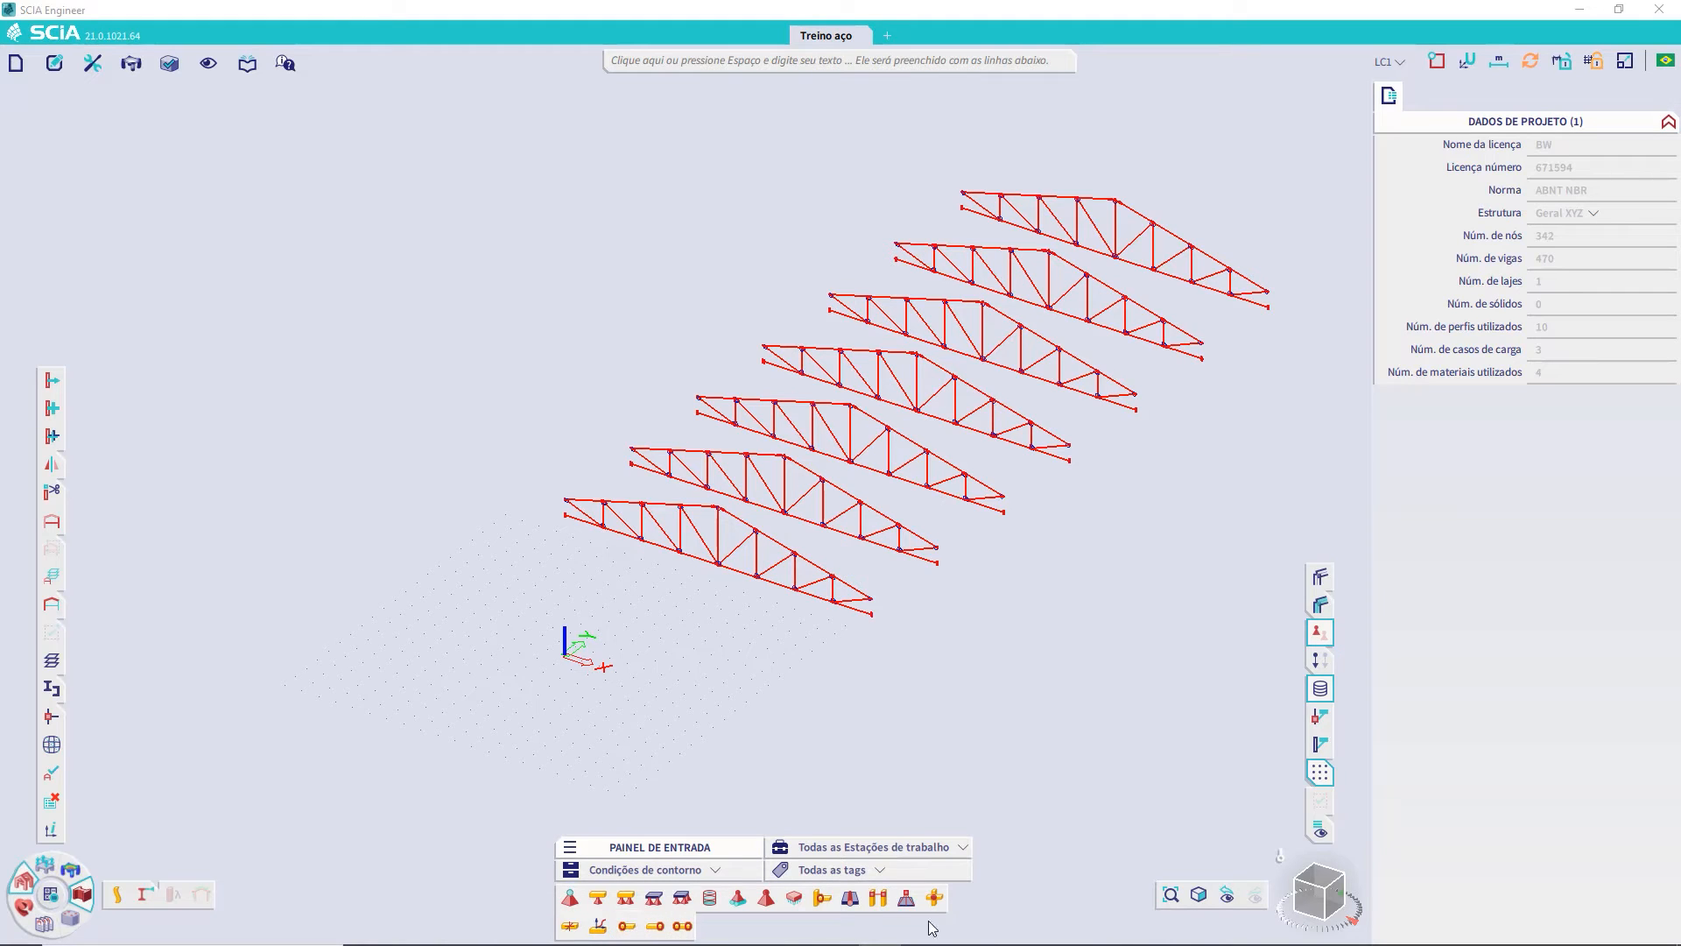
left_click(818, 893)
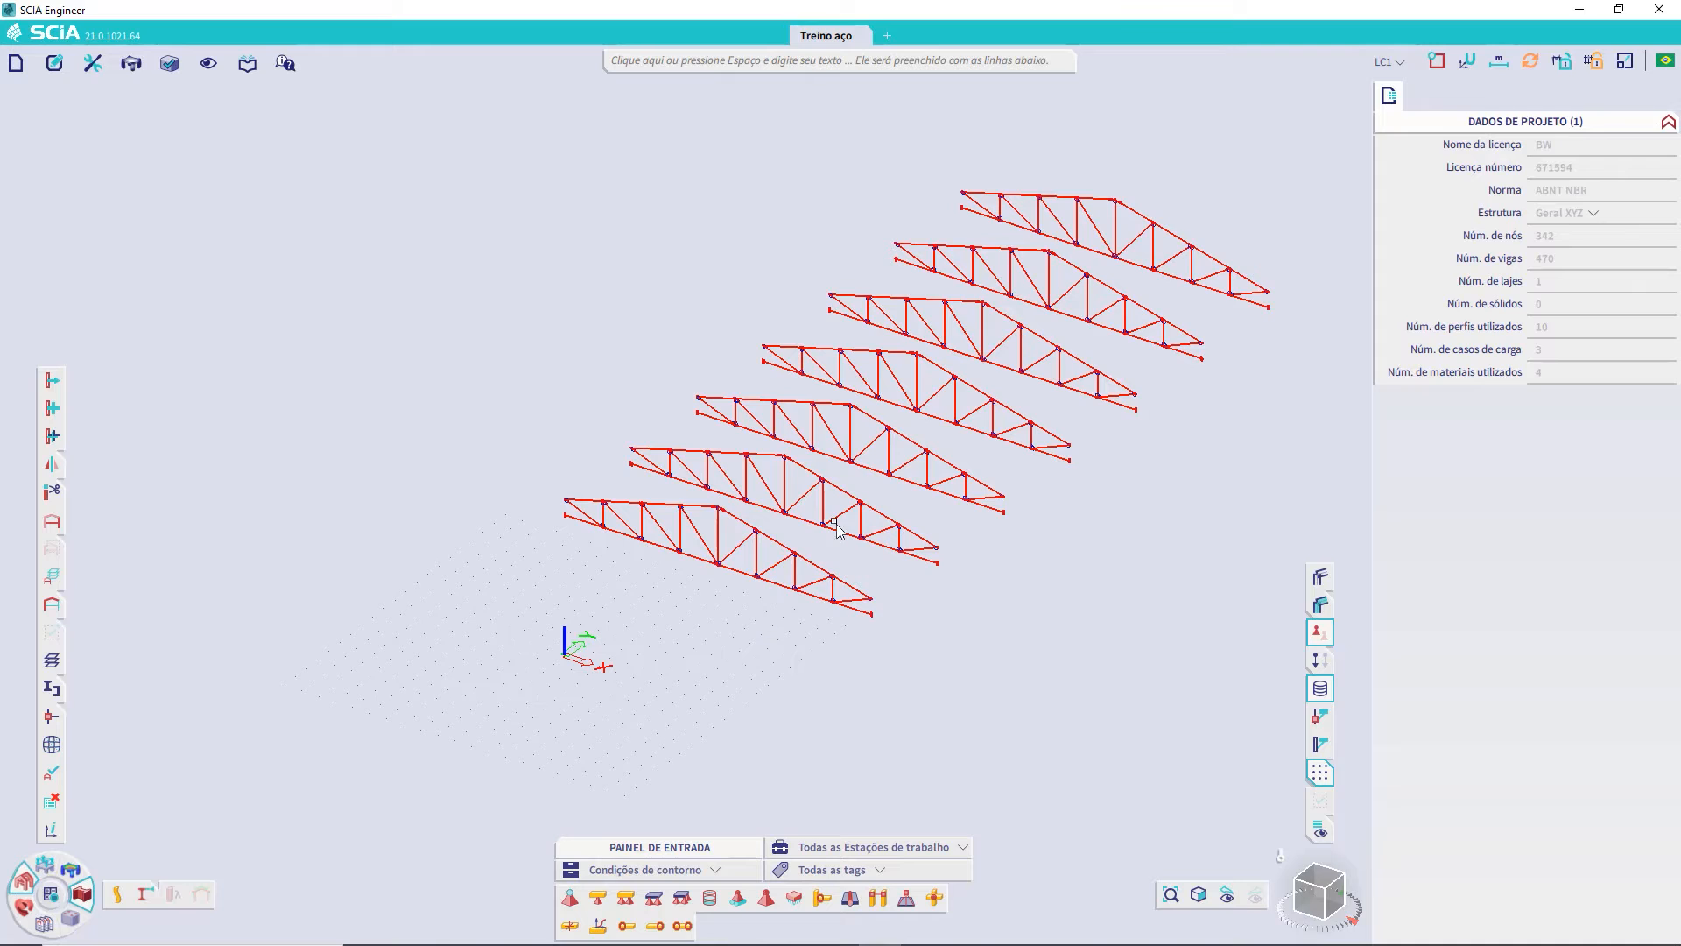
middle_click_drag(970, 331, 935, 354)
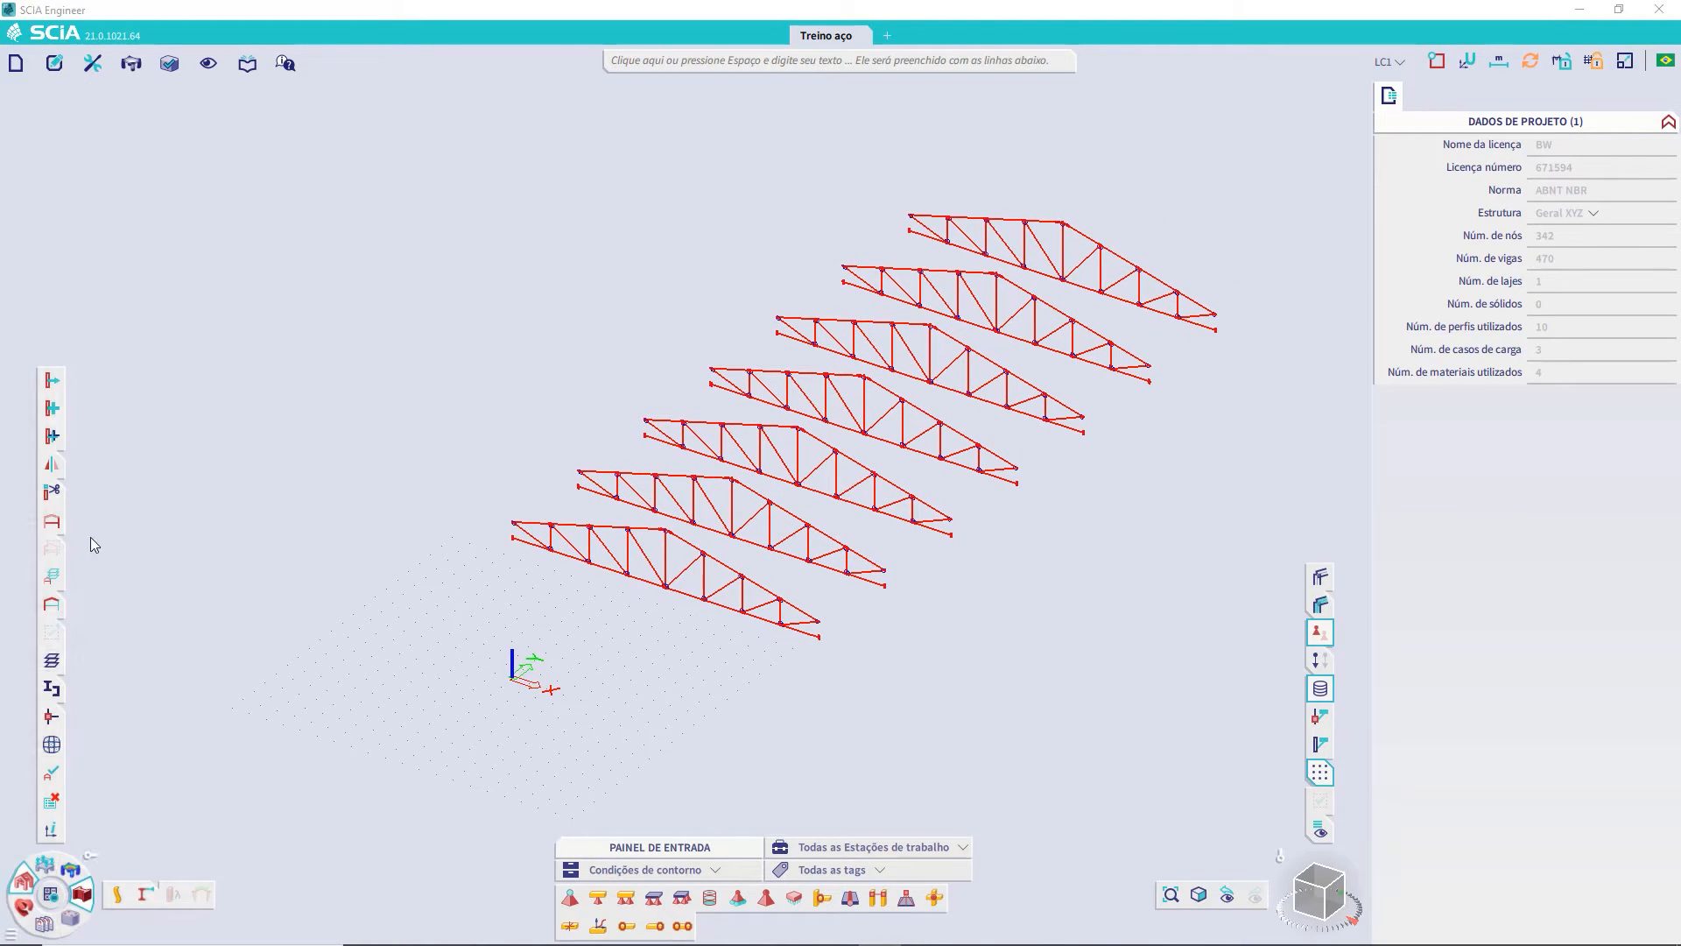
left_click(54, 578)
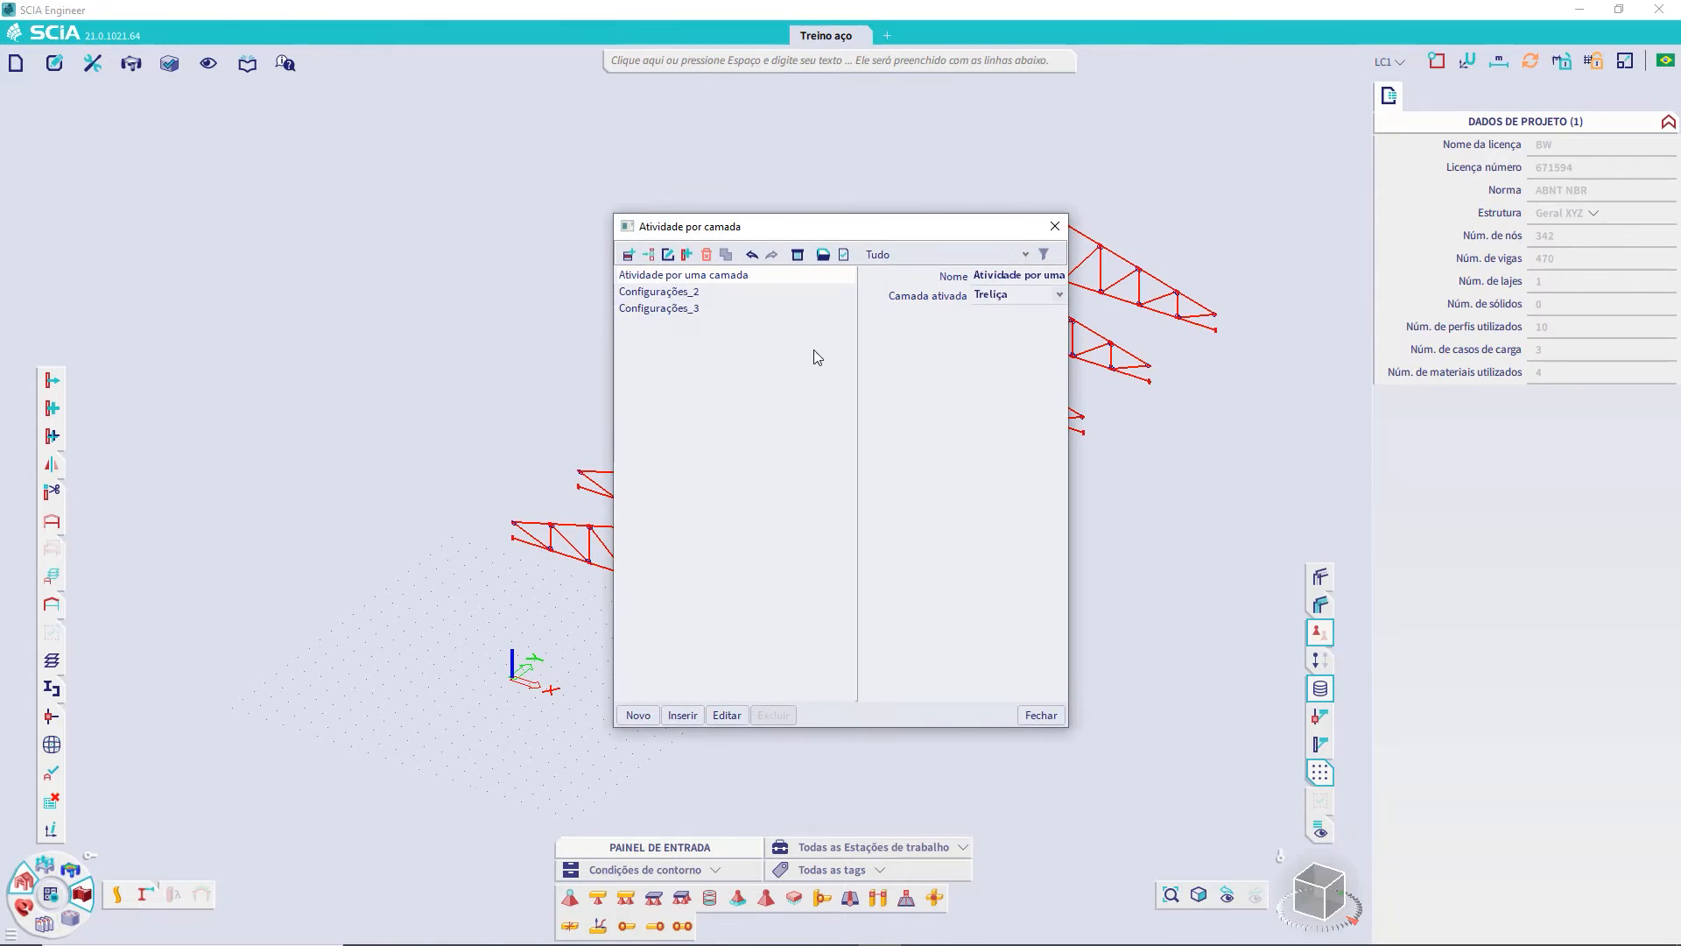
left_click(1009, 296)
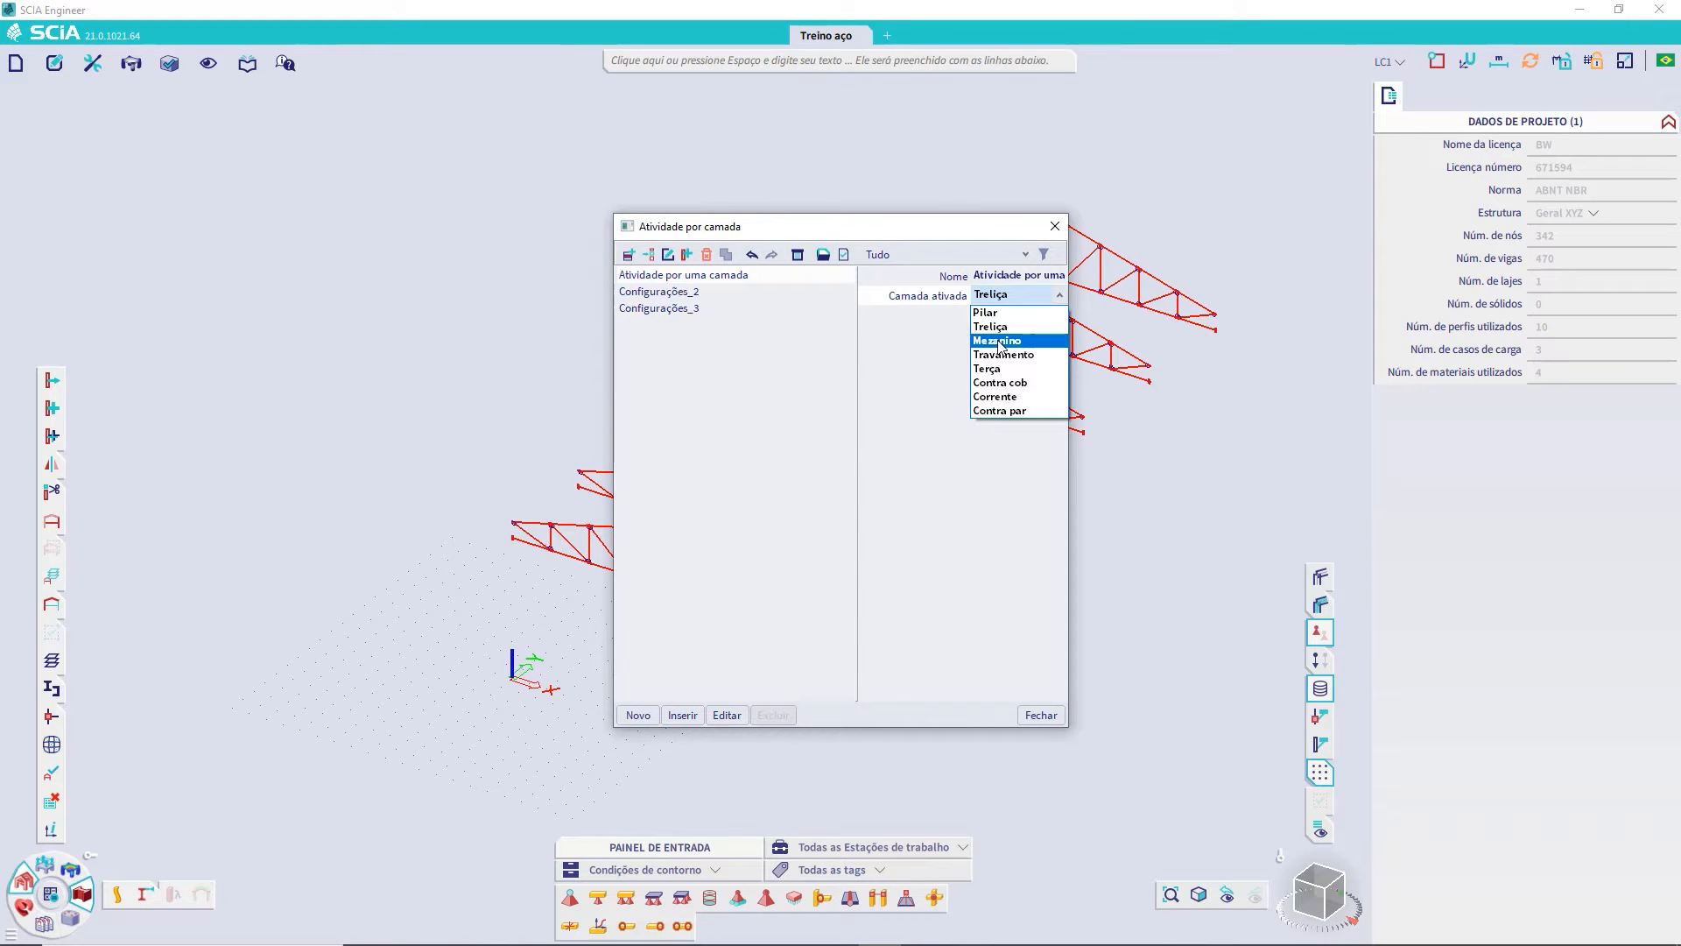
left_click(1001, 341)
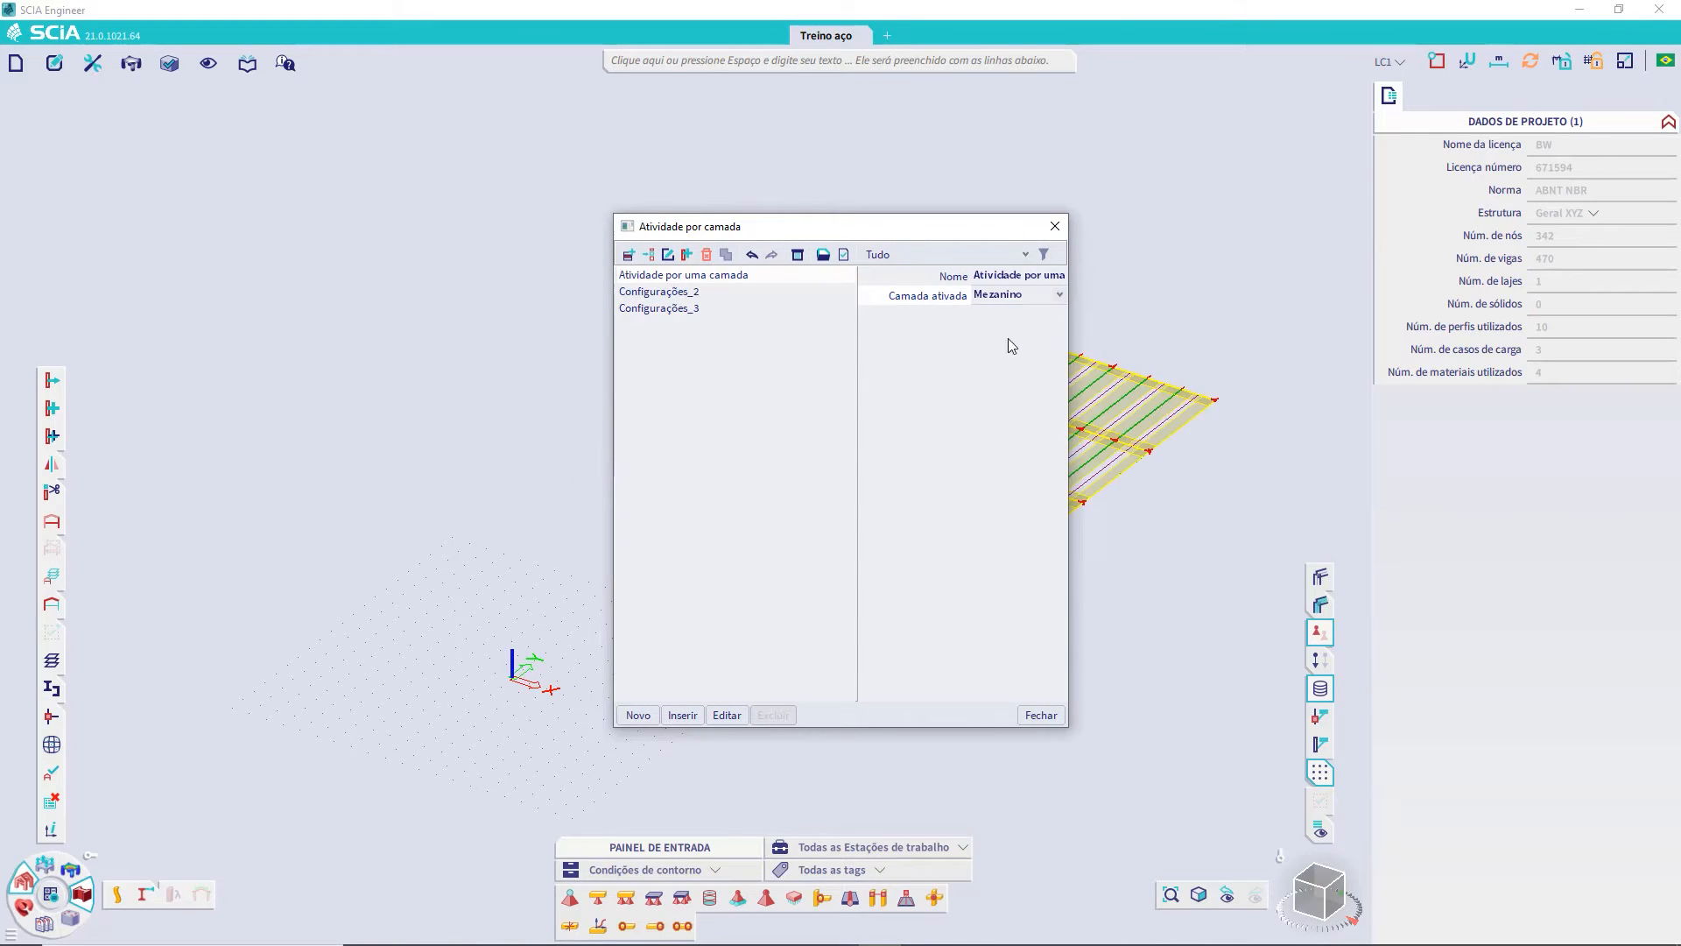
left_click(1040, 714)
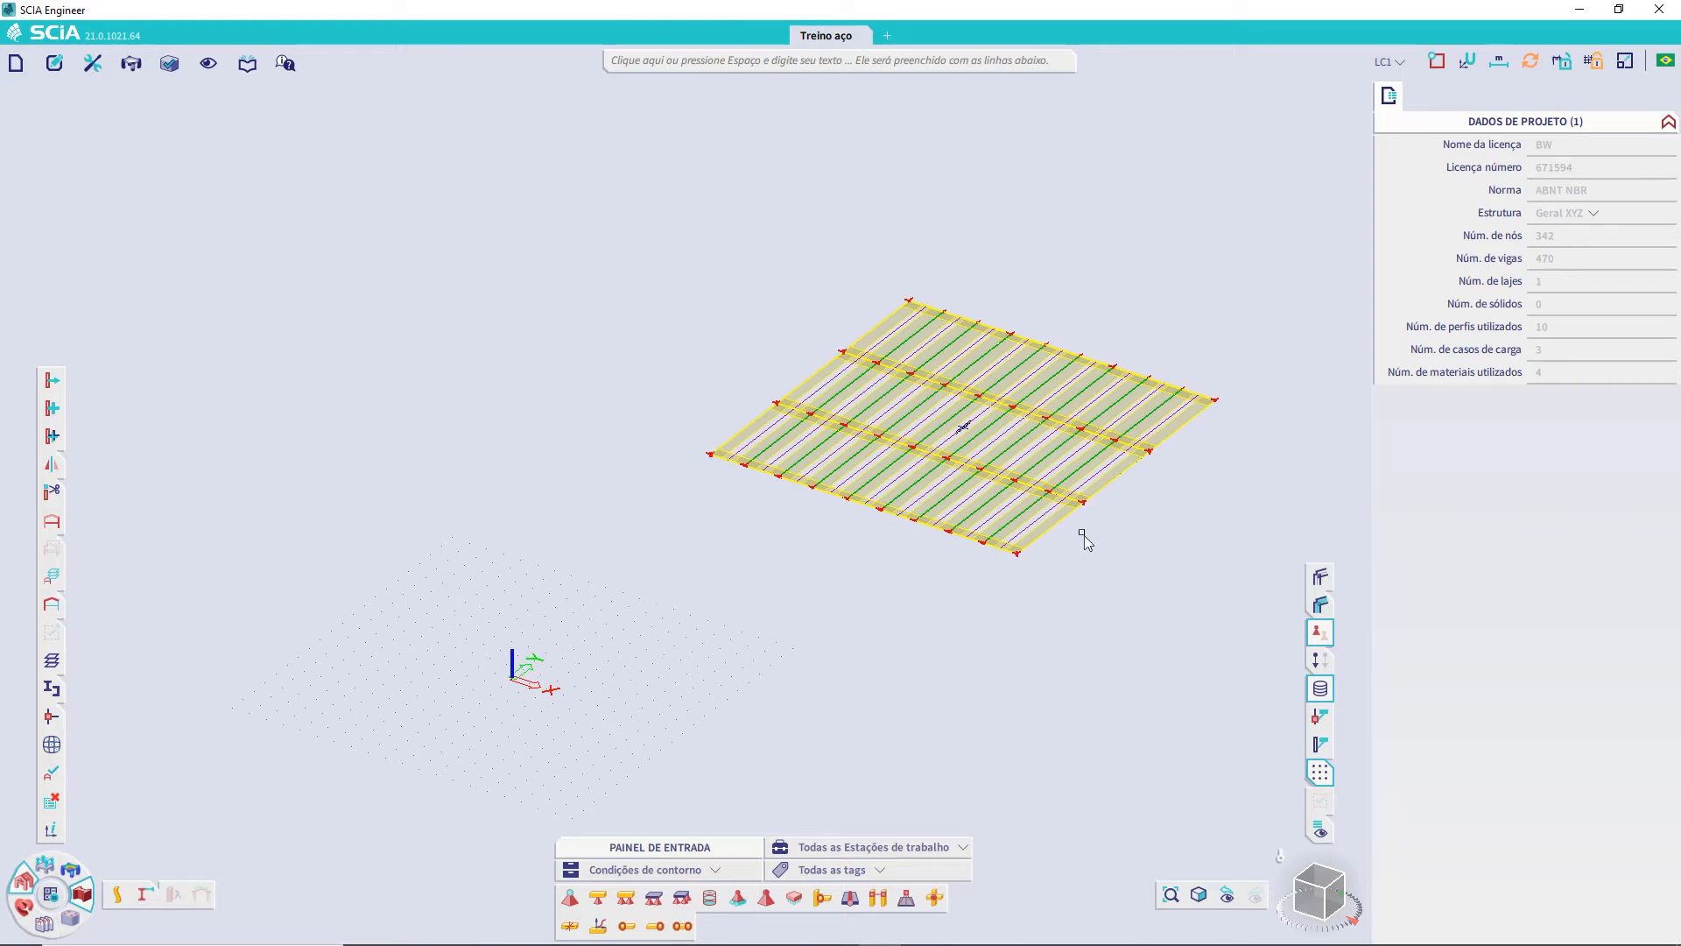
- Add beam hinges at the Ambos position with fiy Livre and fiz Rígido to the secondary beams in all three mezzanine bays
right_click_drag(1047, 589, 975, 599, "ctrl")
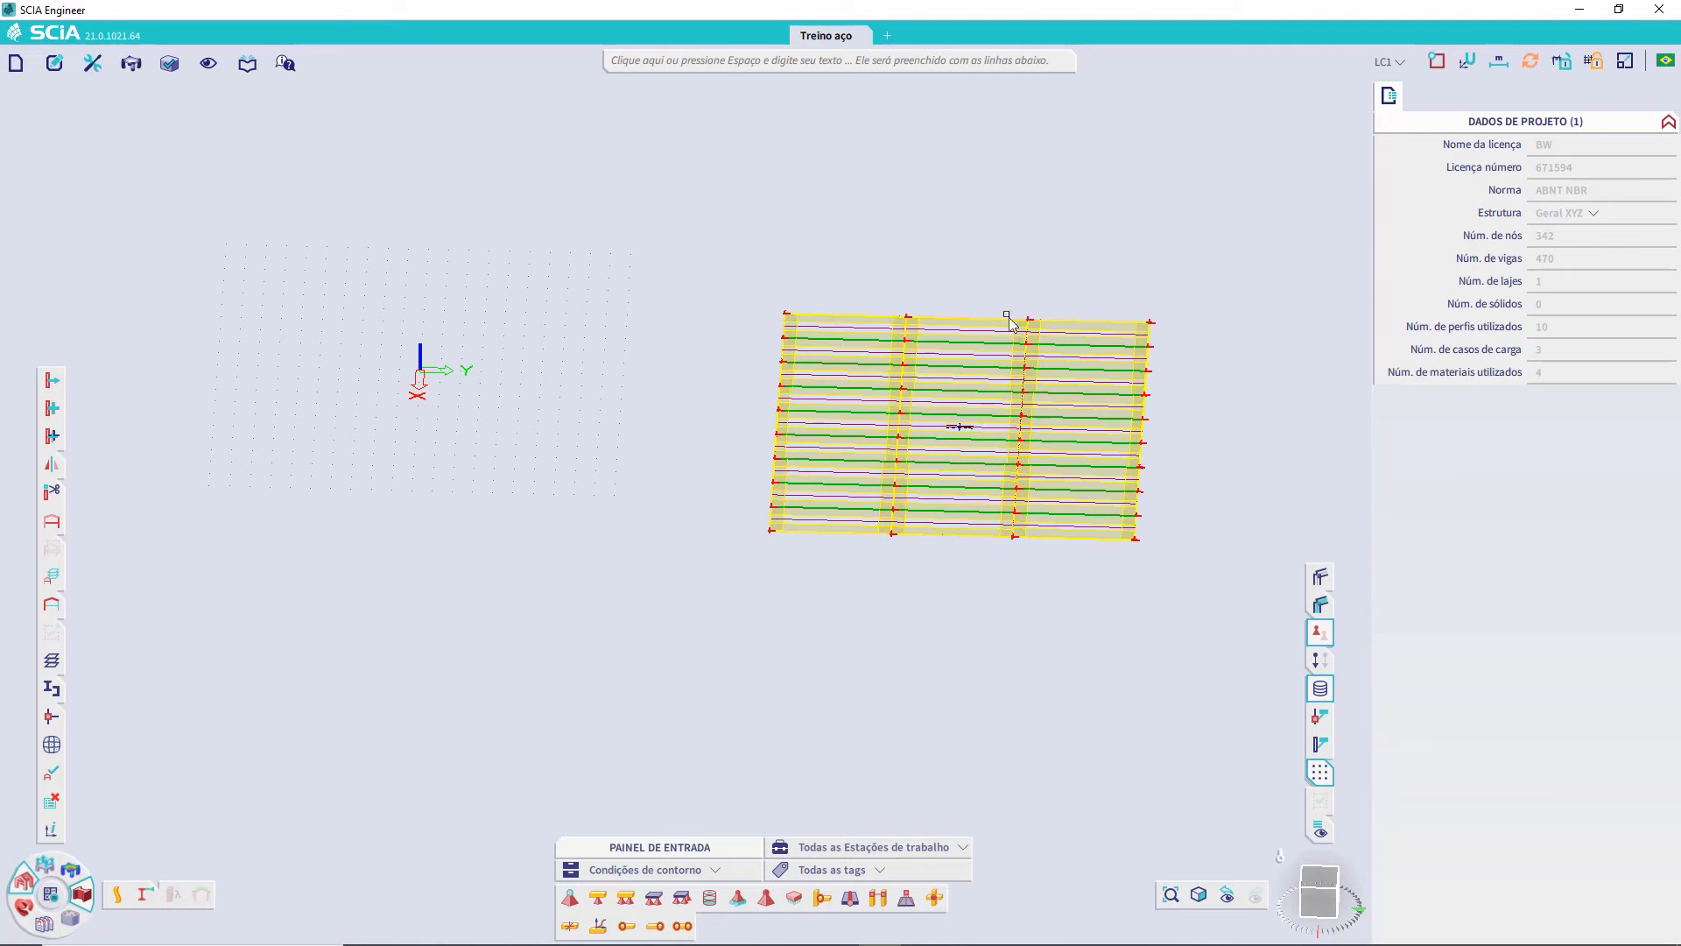
left_click(684, 927)
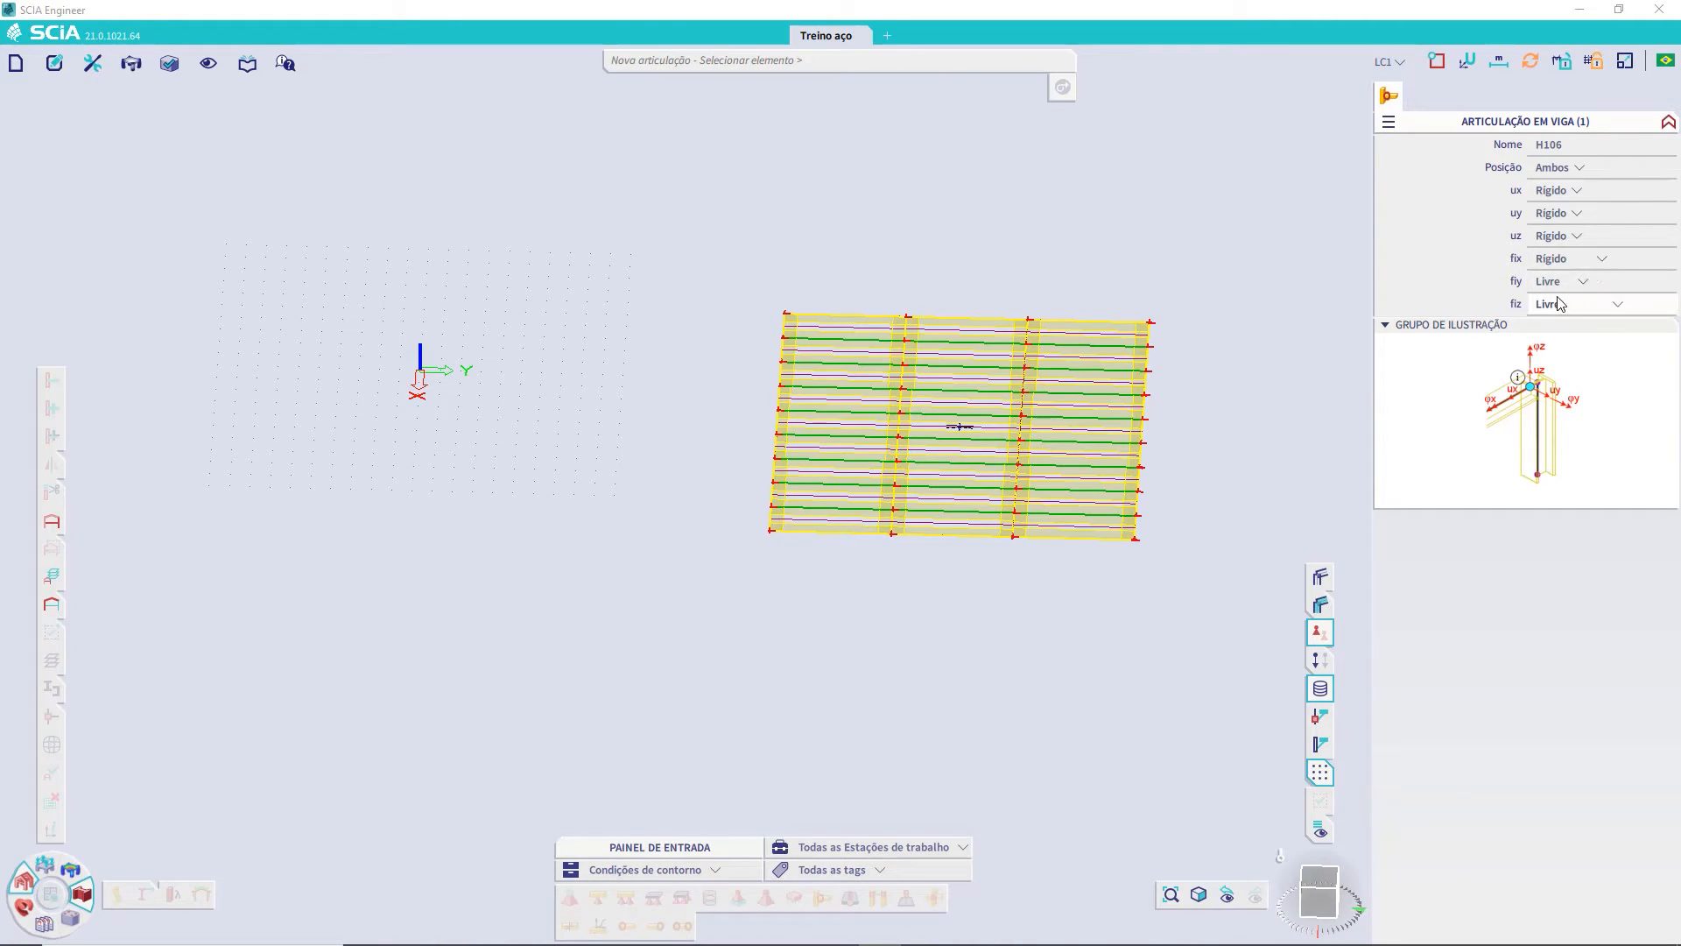
left_click(1670, 308)
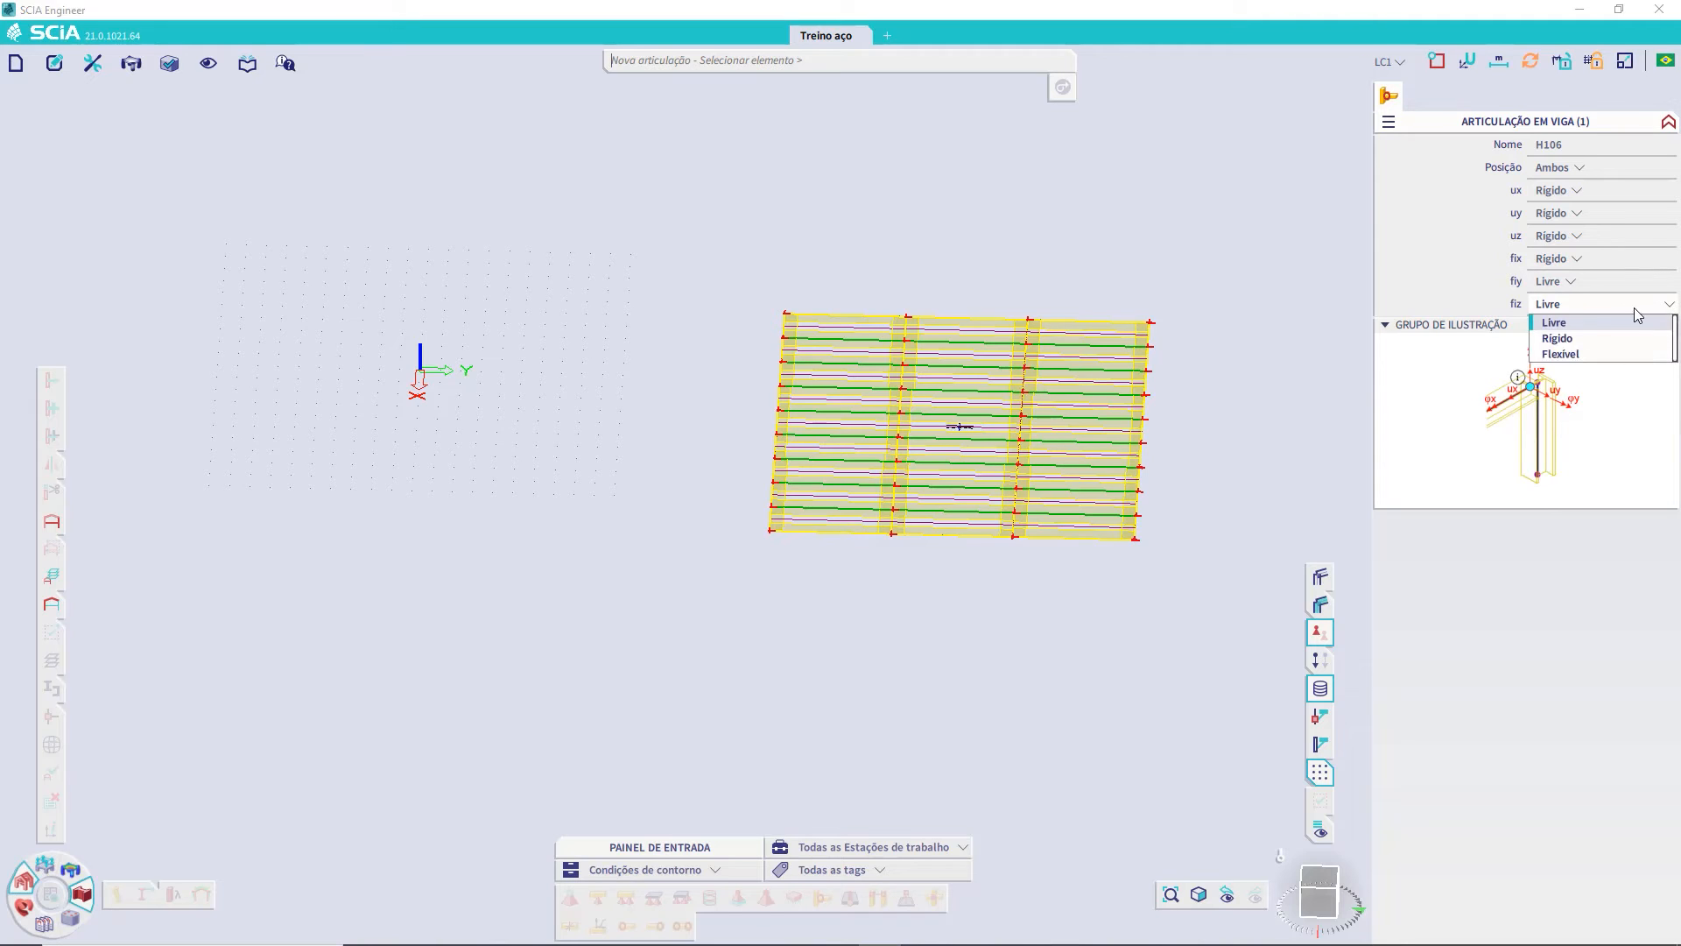
left_click(1556, 335)
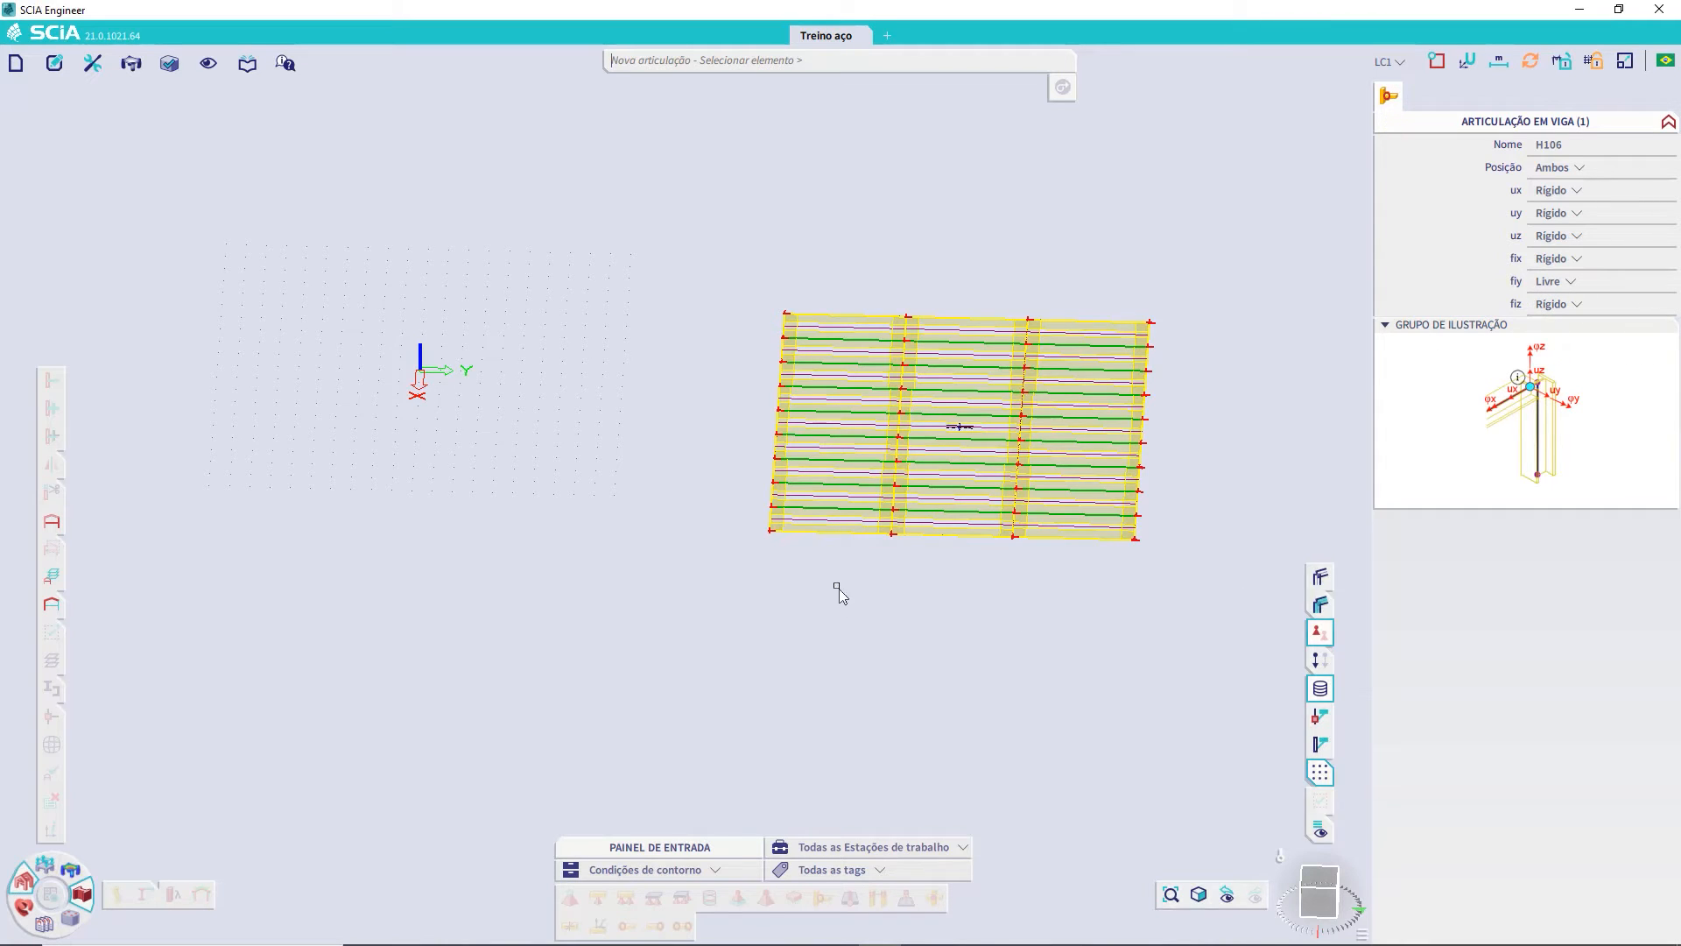
left_click_drag(843, 580, 884, 291)
left_click_drag(1003, 587, 969, 278)
left_click_drag(1117, 580, 1066, 279)
key("Escape")
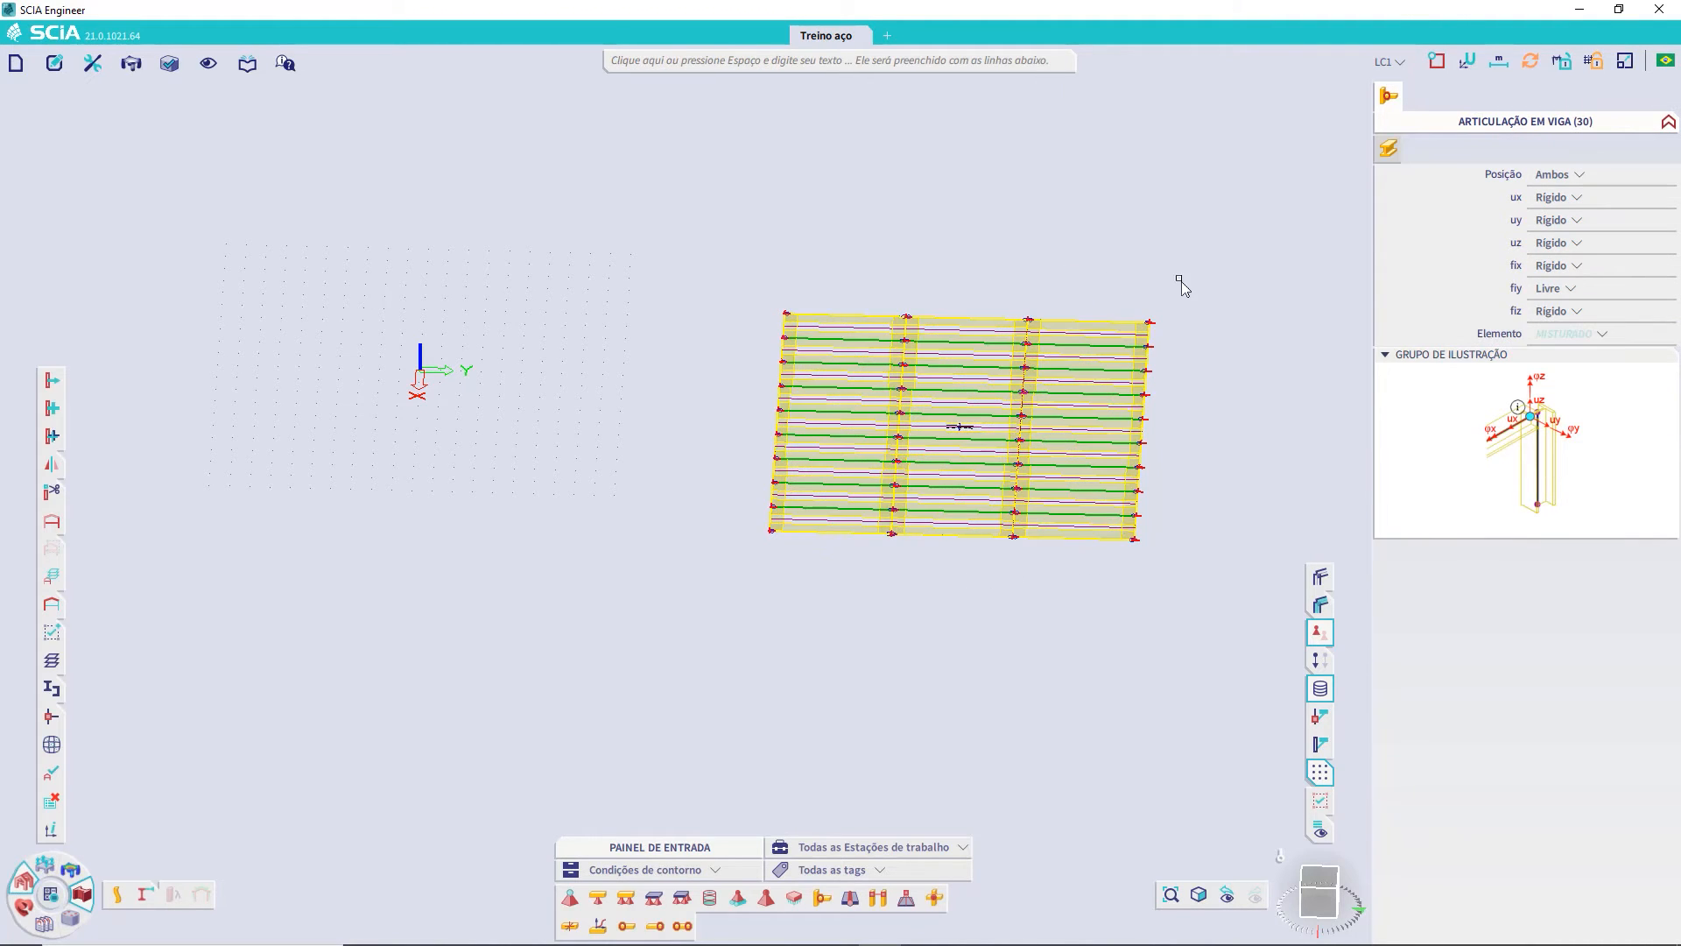
- Change the layer activity so that Travamento is the active layer instead of the mezzanine
scroll(1178, 465, "up", 5)
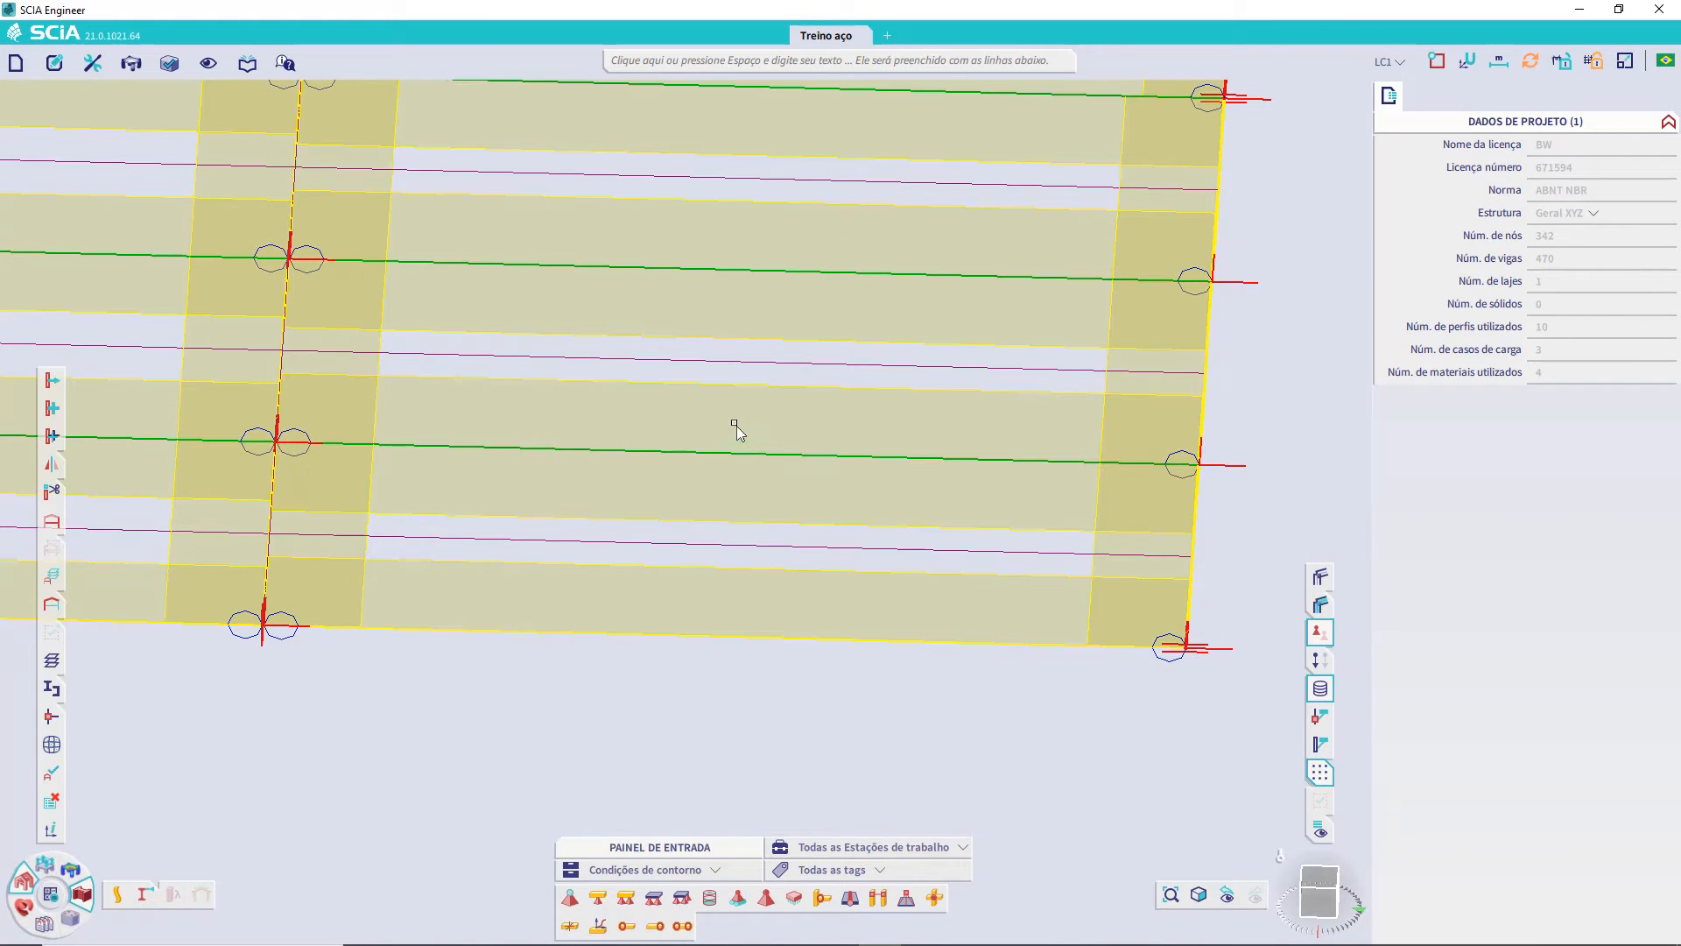
scroll(718, 419, "down", 6)
right_click_drag(563, 464, 645, 462, "ctrl")
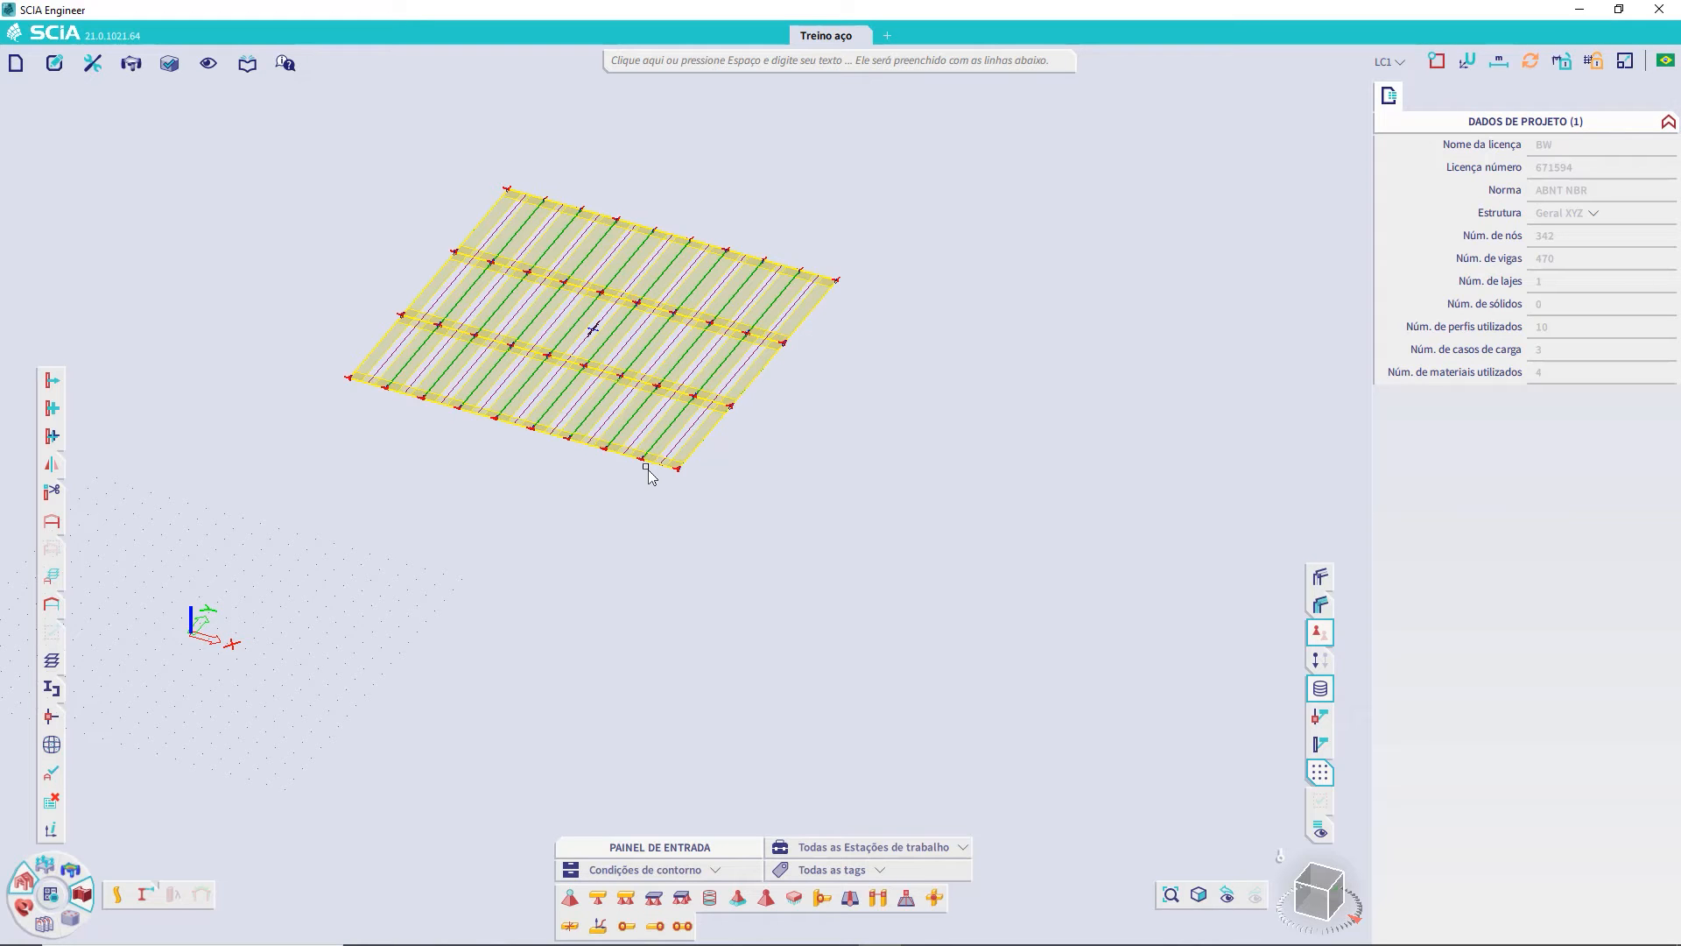
scroll(648, 473, "up", 3)
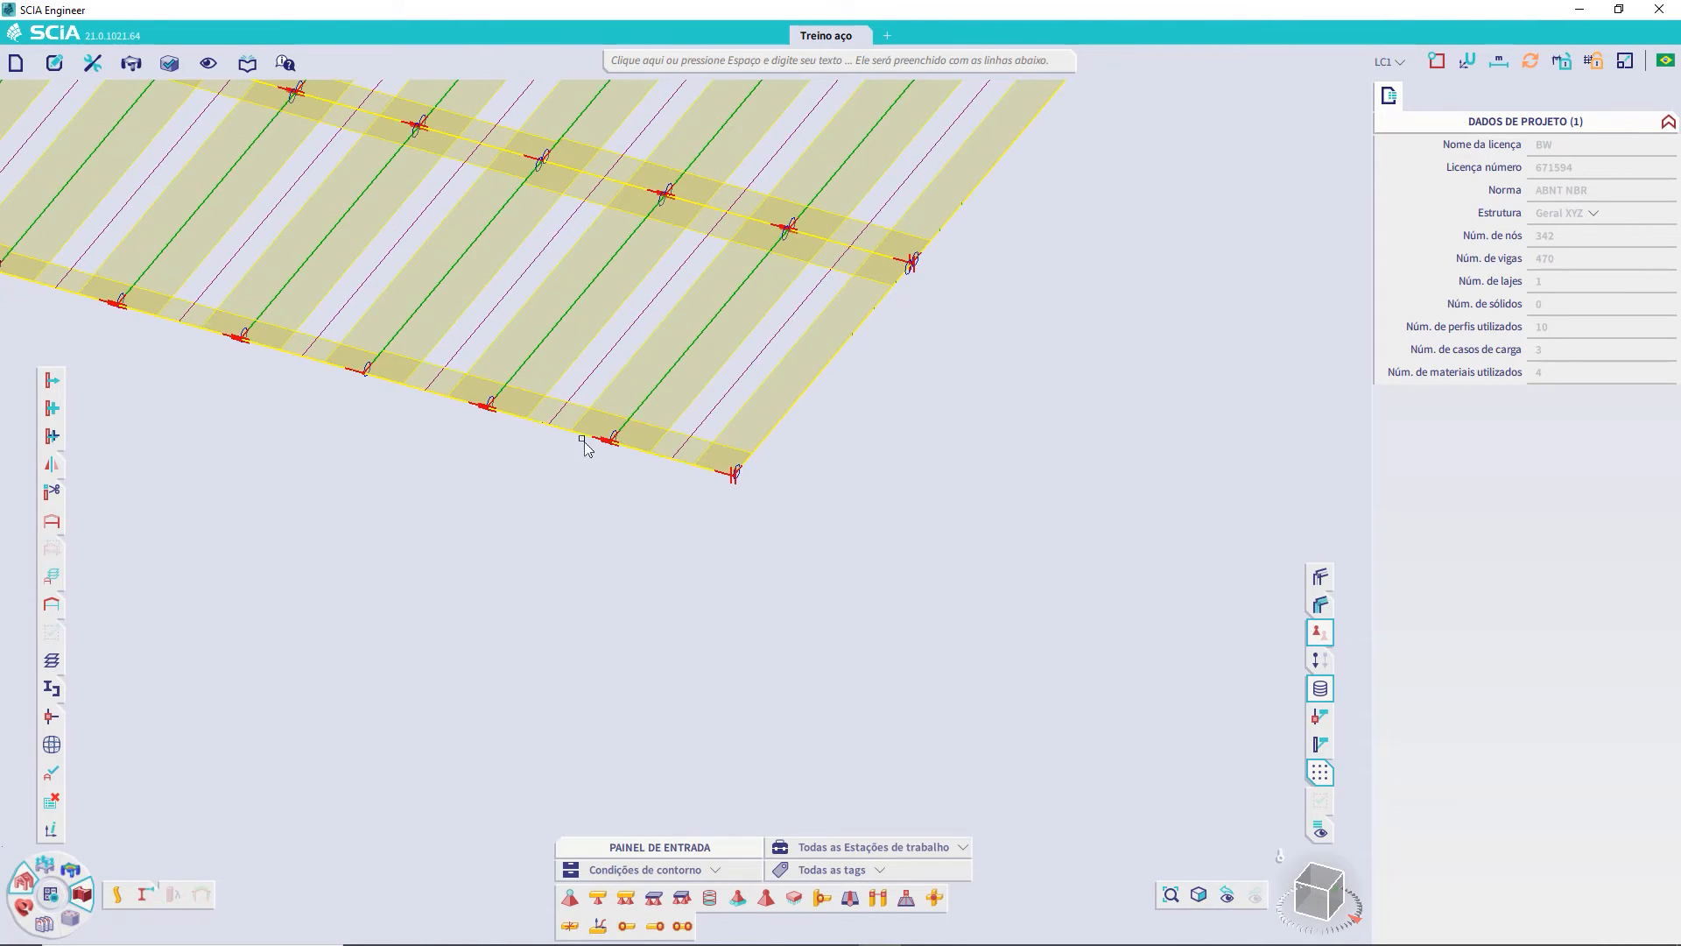
middle_click_drag(595, 509, 867, 648)
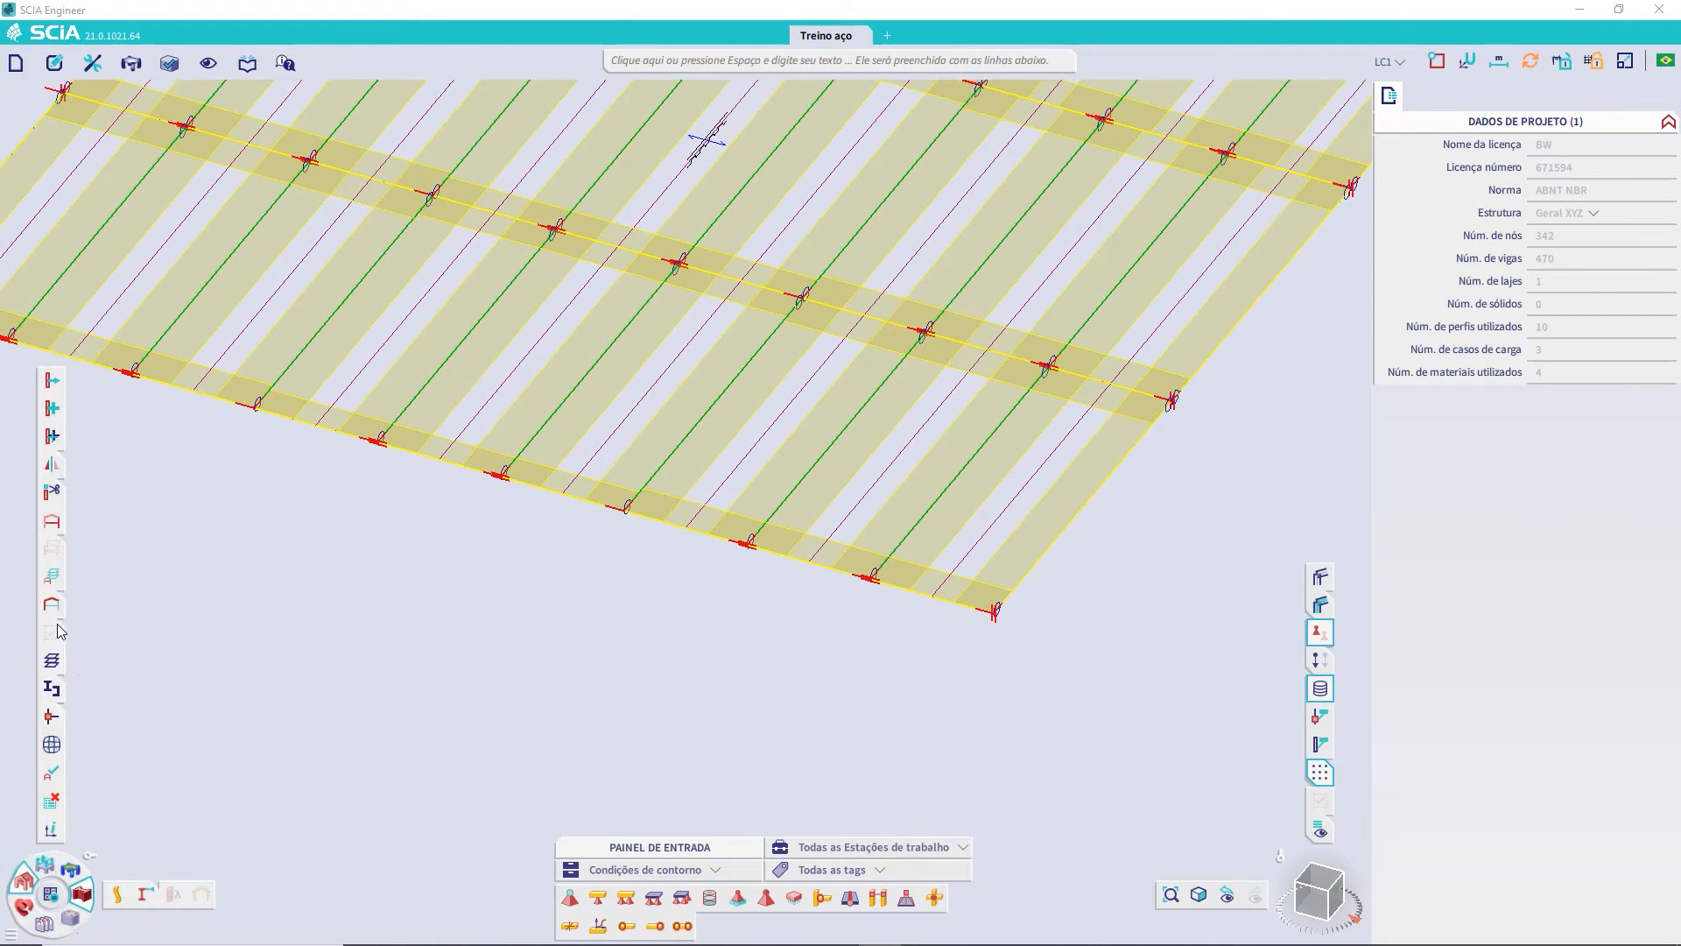
left_click(54, 577)
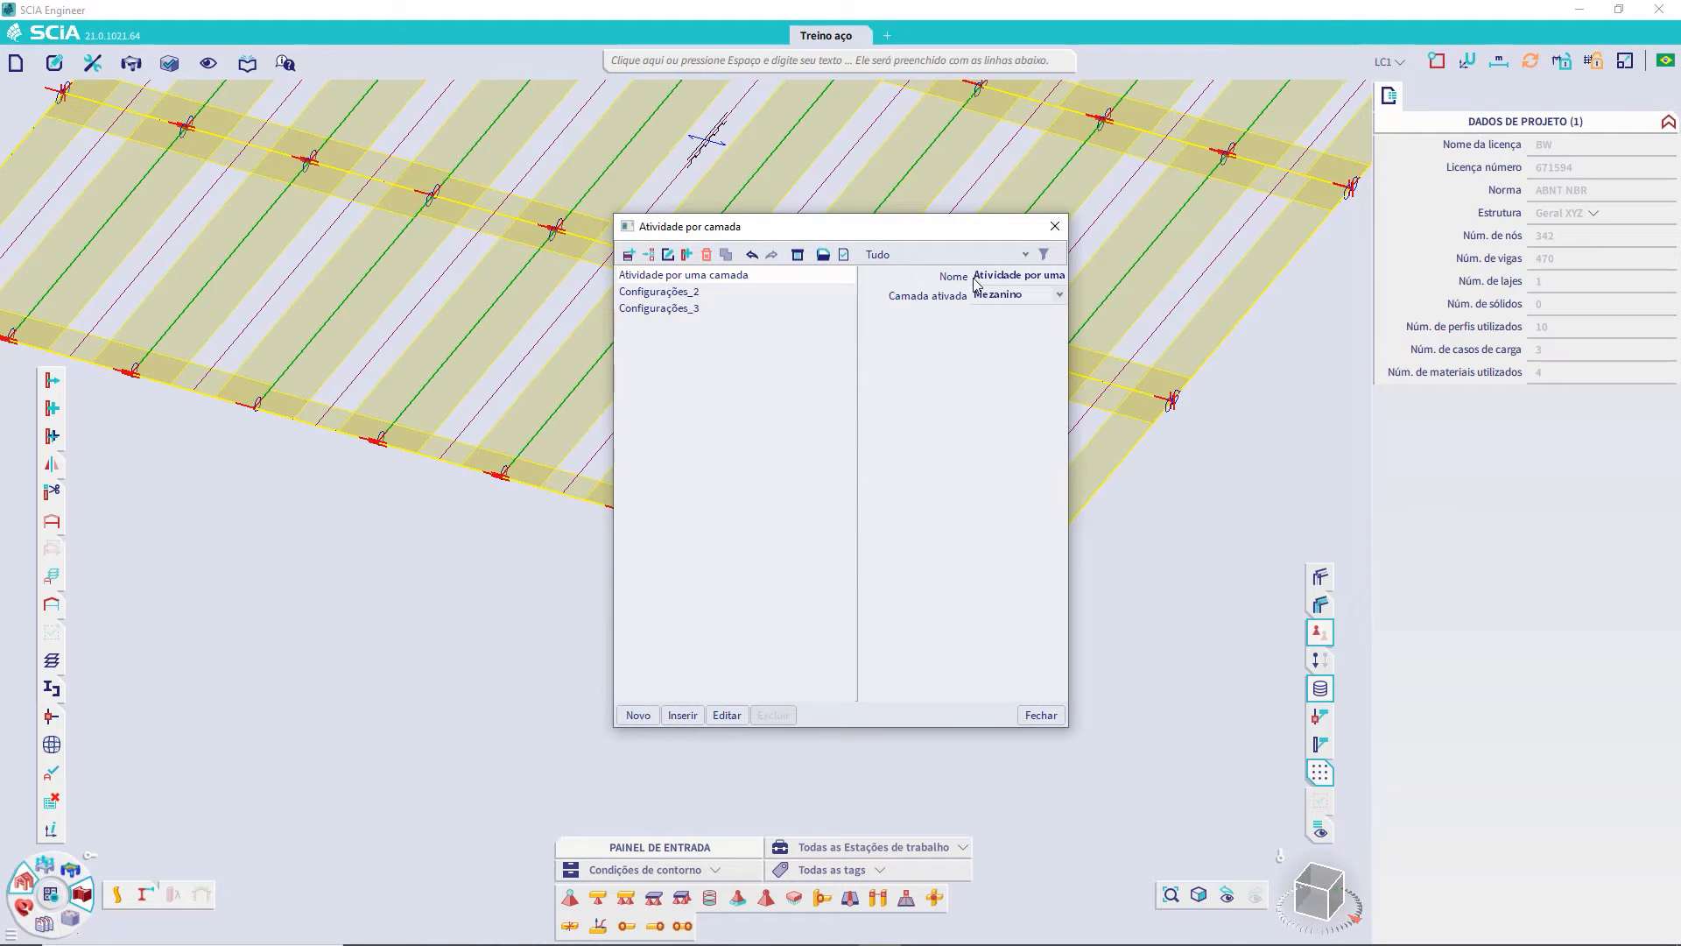
left_click(1058, 296)
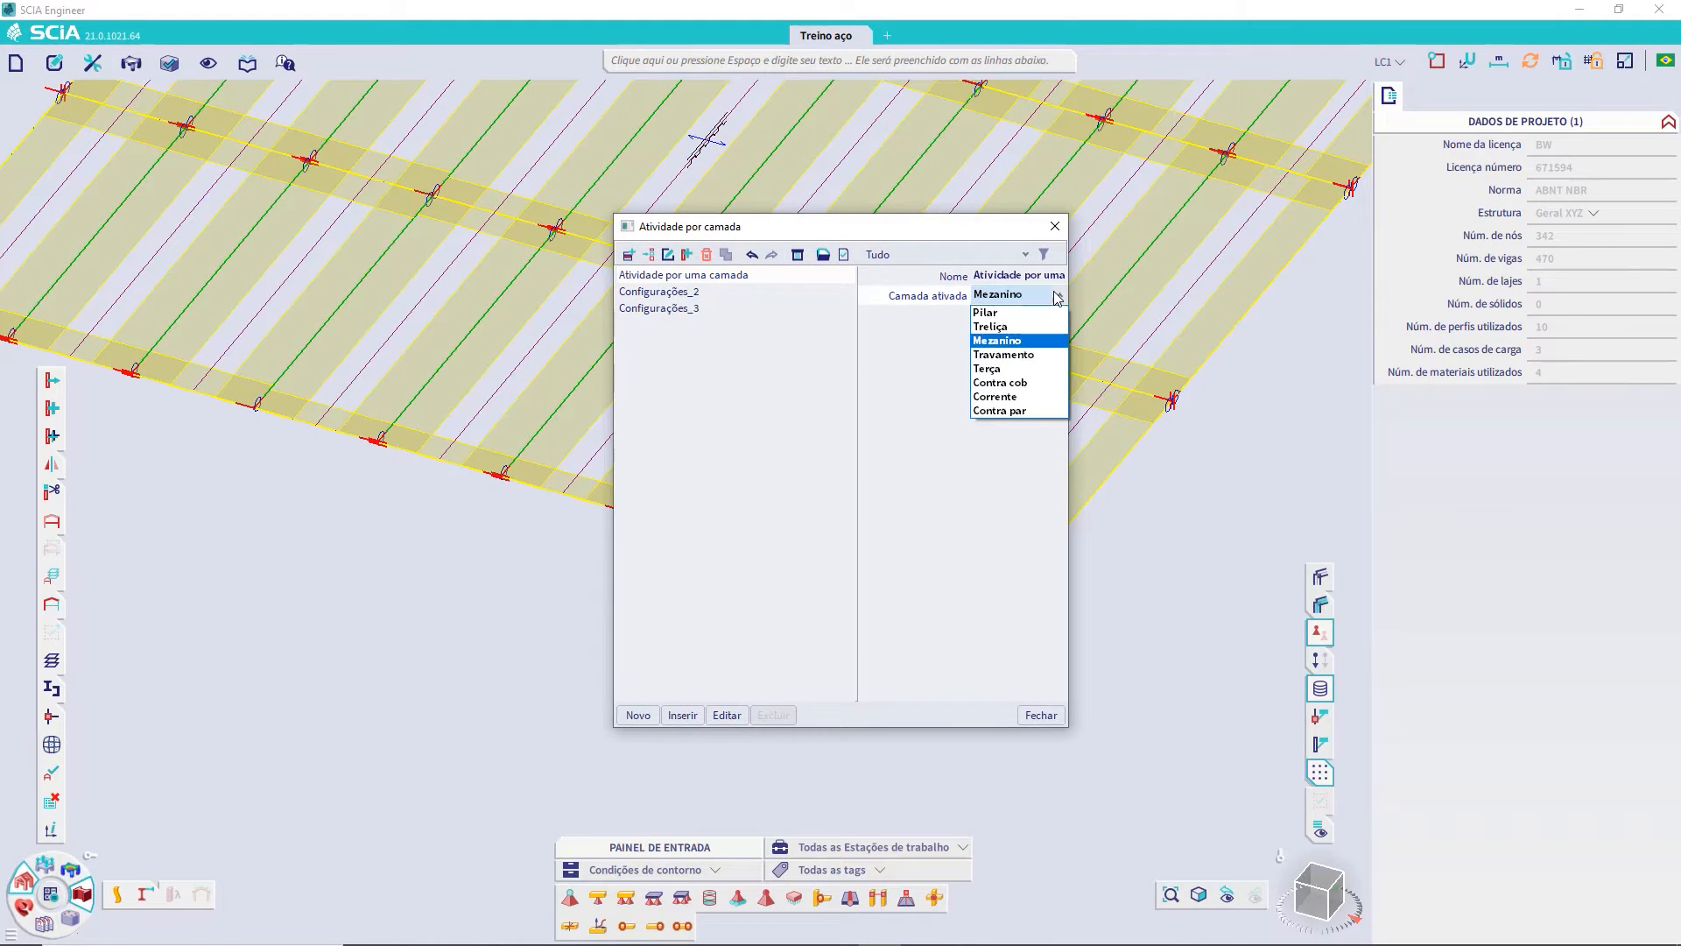
left_click(1002, 354)
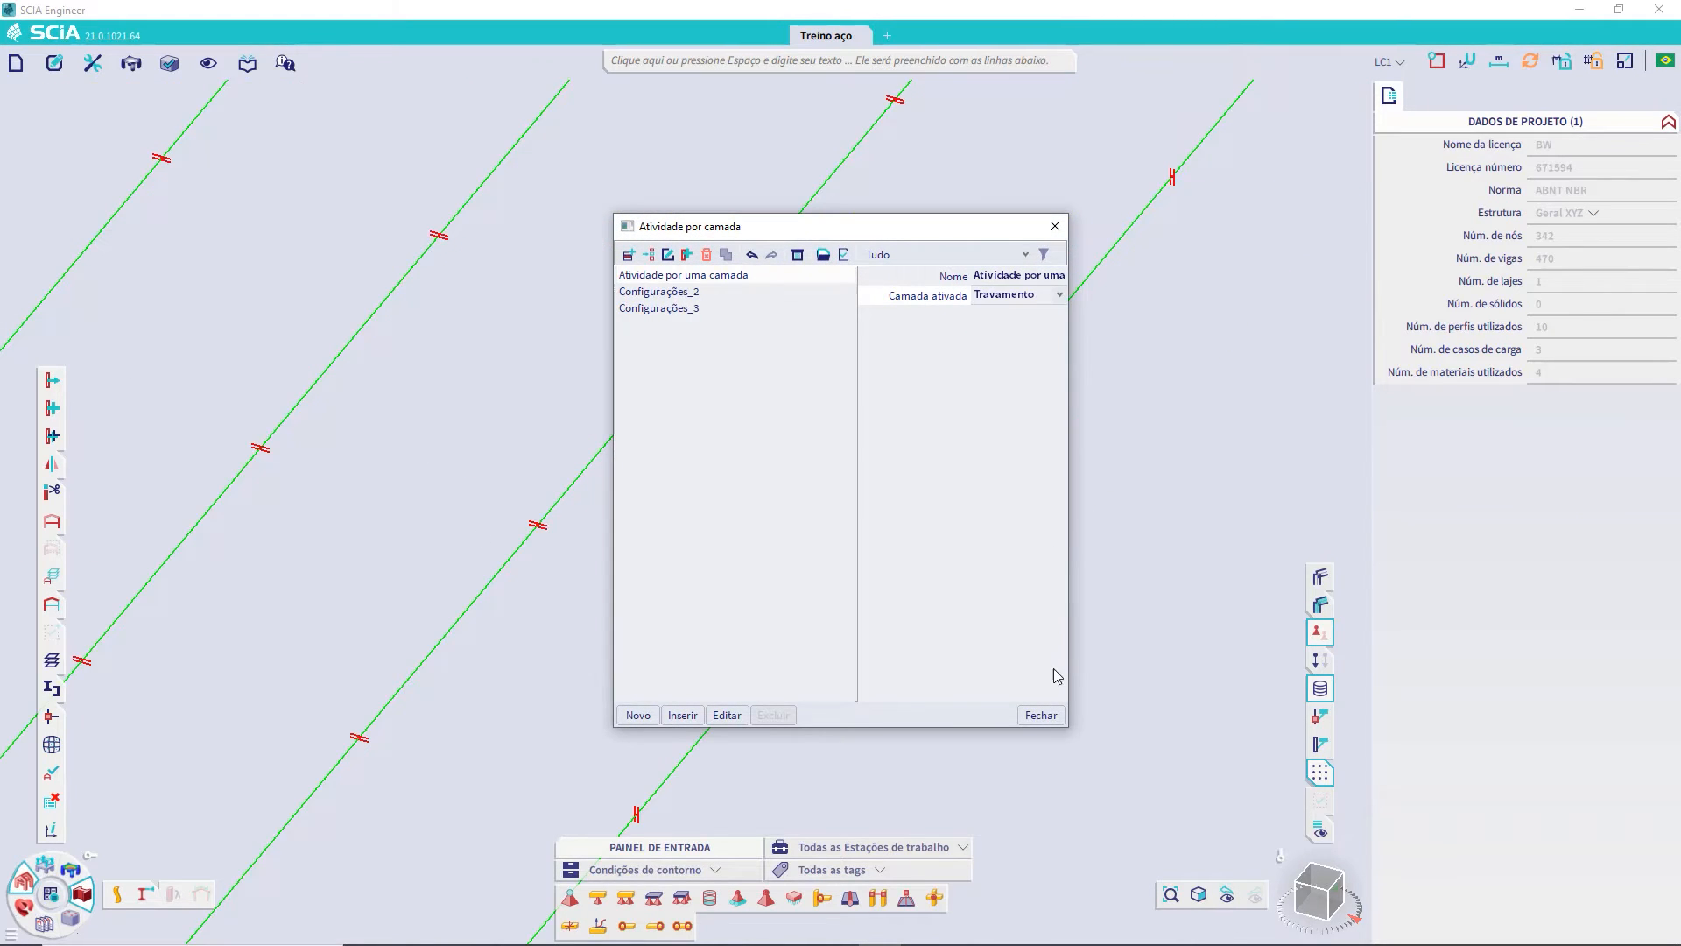
left_click(1039, 715)
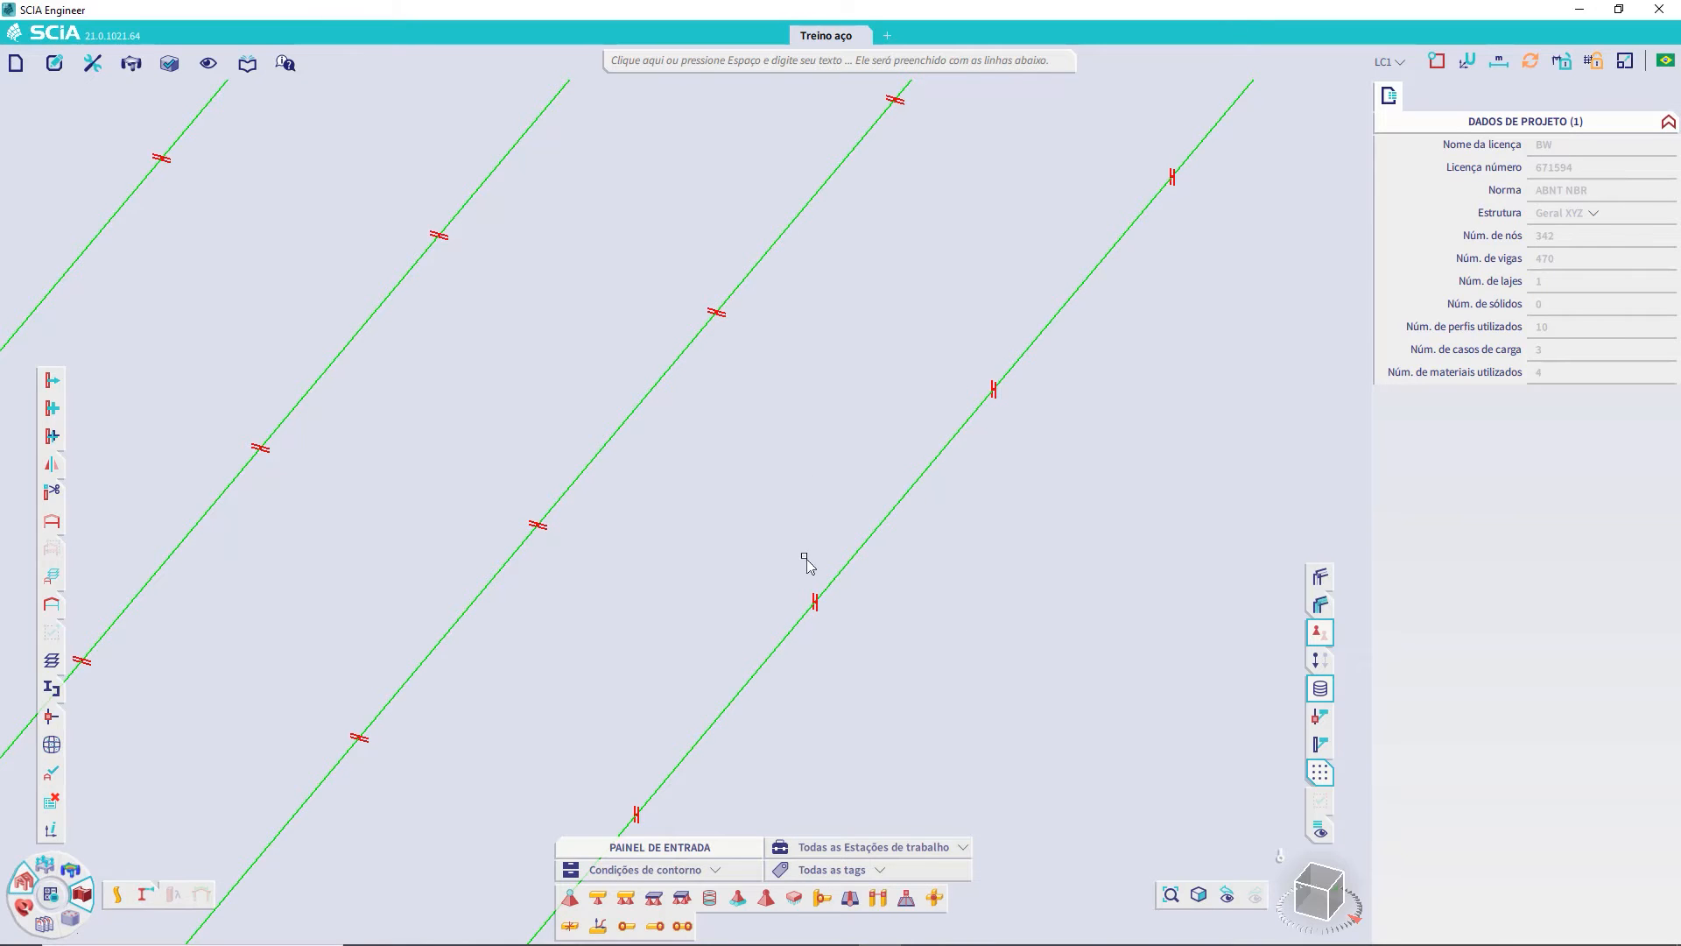
- Add beam hinges at the Ambos position with fiy Livre and fiz Rígido to all bracing members of the Travamento layer
scroll(805, 556, "down", 3)
middle_click_drag(988, 544, 944, 502)
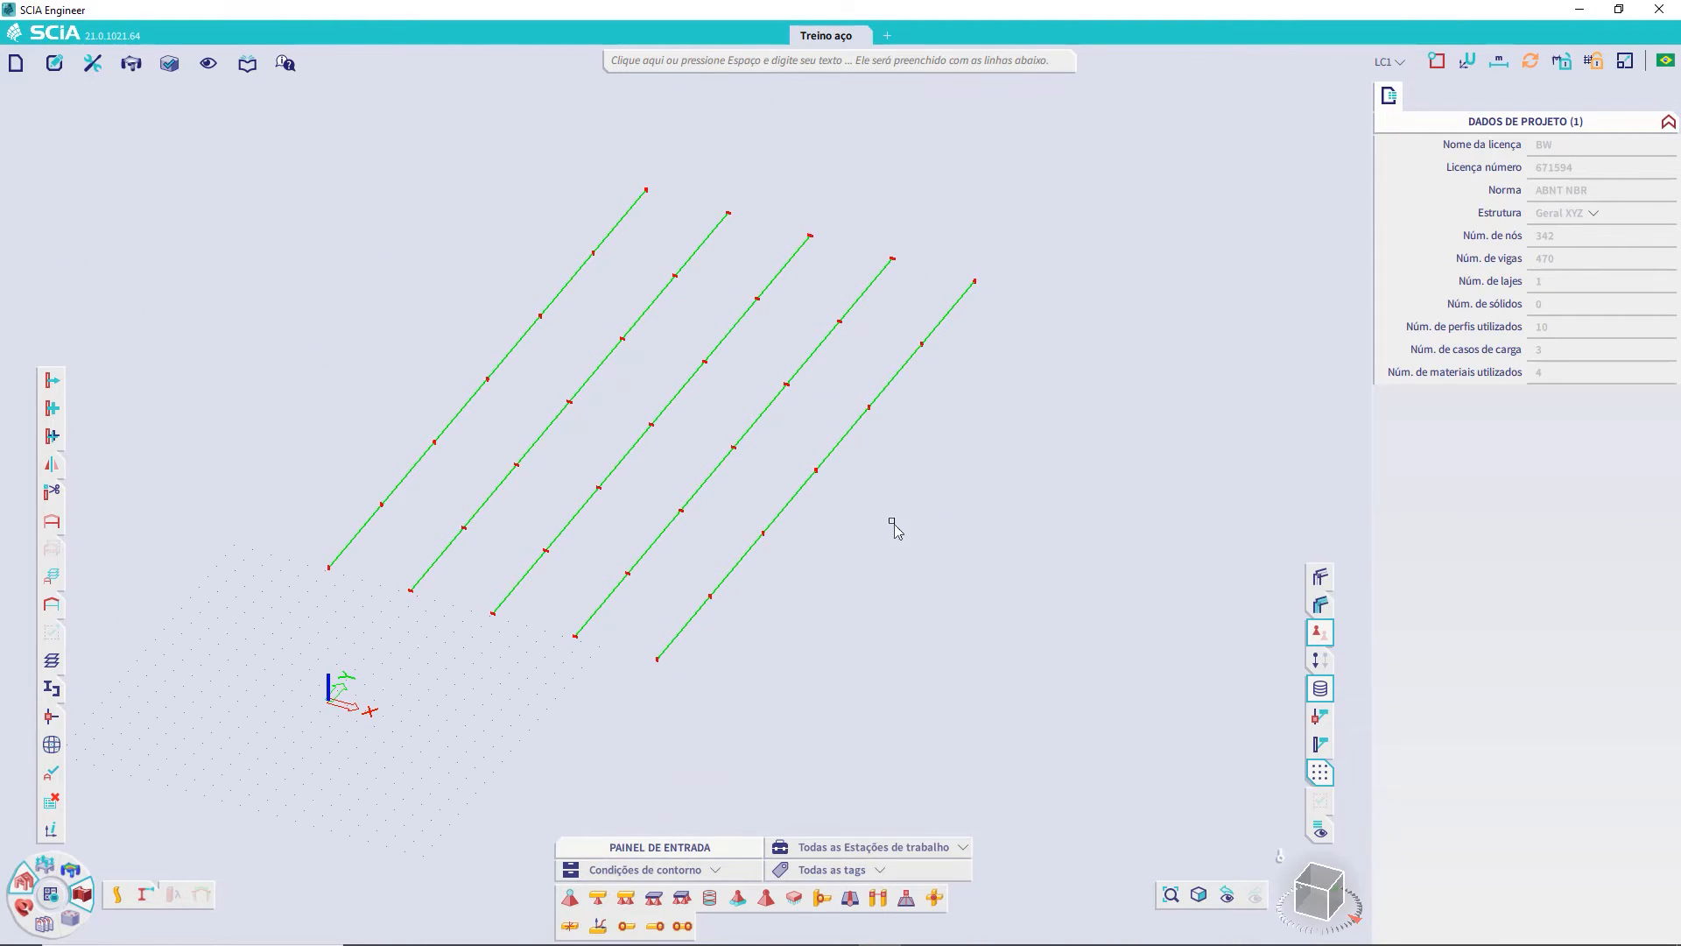
left_click(686, 926)
left_click(1572, 304)
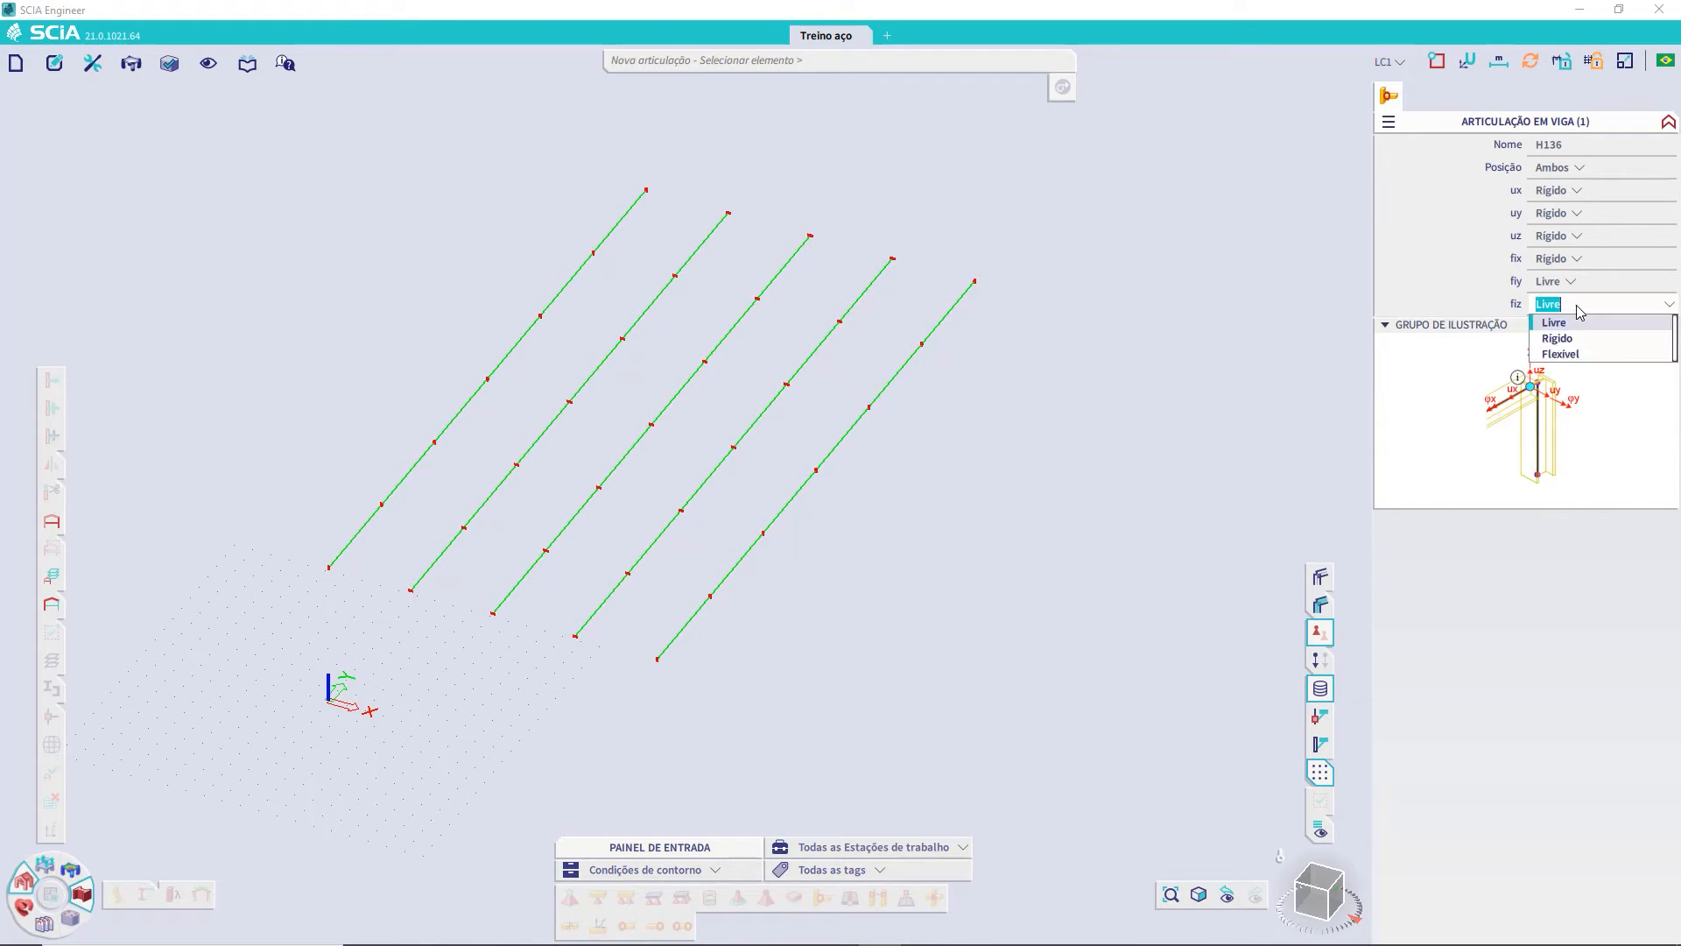
left_click(1558, 339)
right_click_drag(902, 591, 860, 590, "ctrl")
left_click_drag(1026, 636, 354, 234)
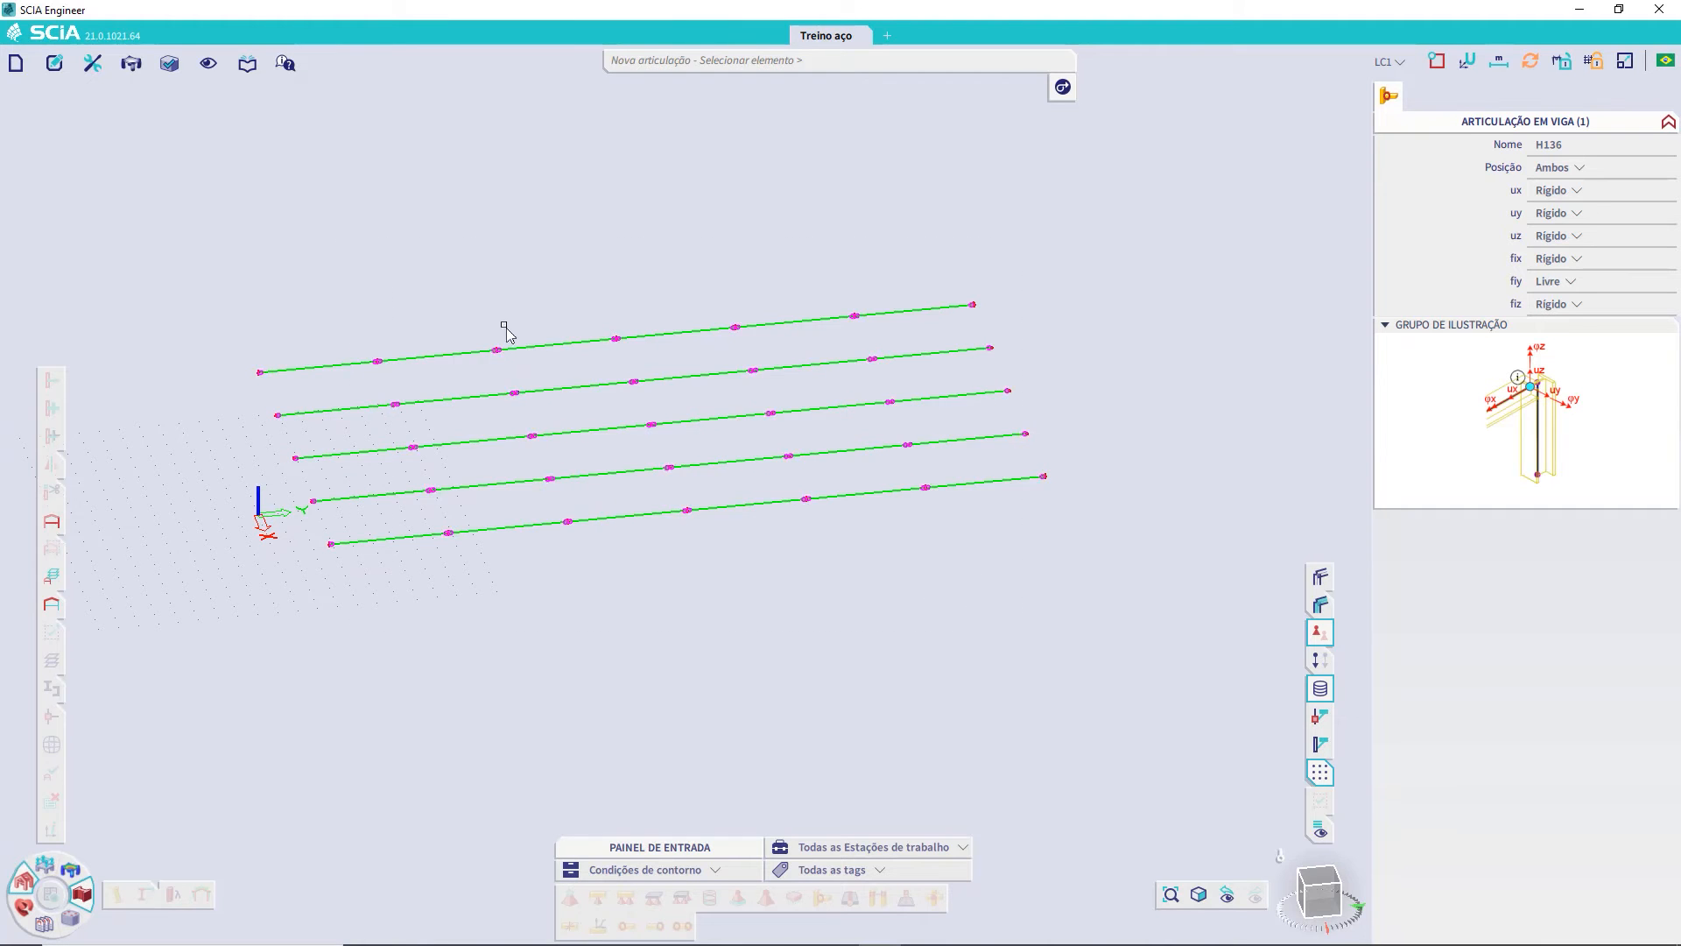
- Change the layer activity so that Terça is the active layer instead of Travamento
key("Escape")
scroll(407, 403, "up", 5)
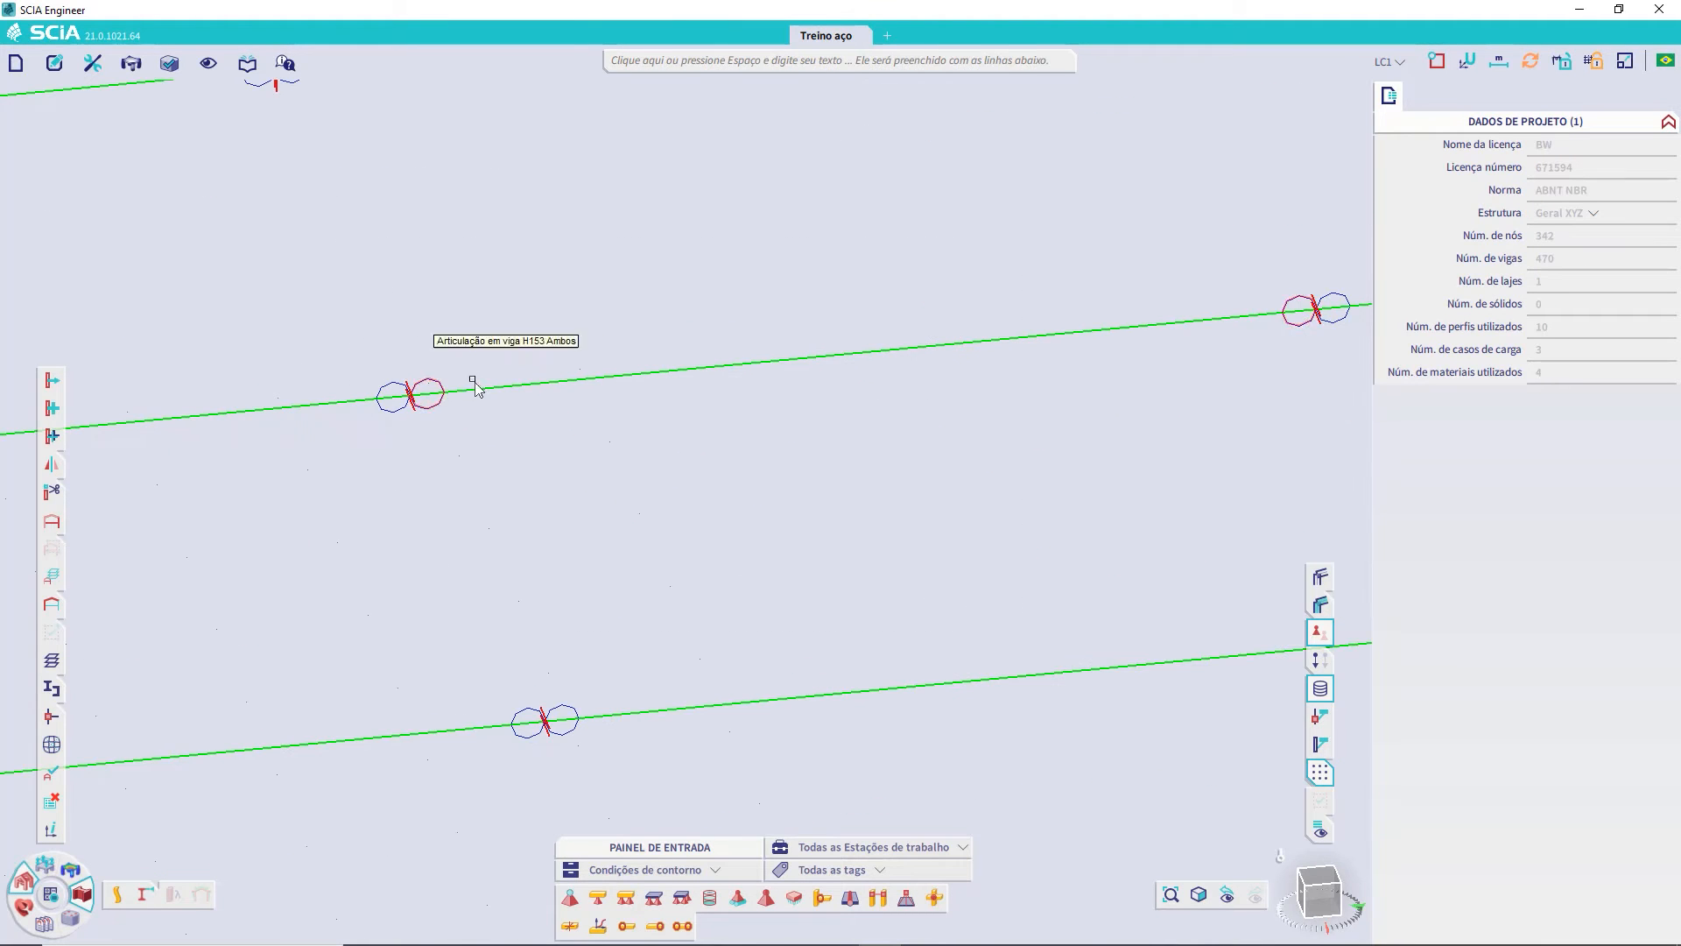
scroll(486, 438, "down", 2)
scroll(494, 454, "down", 3)
right_click_drag(574, 469, 511, 642, "ctrl")
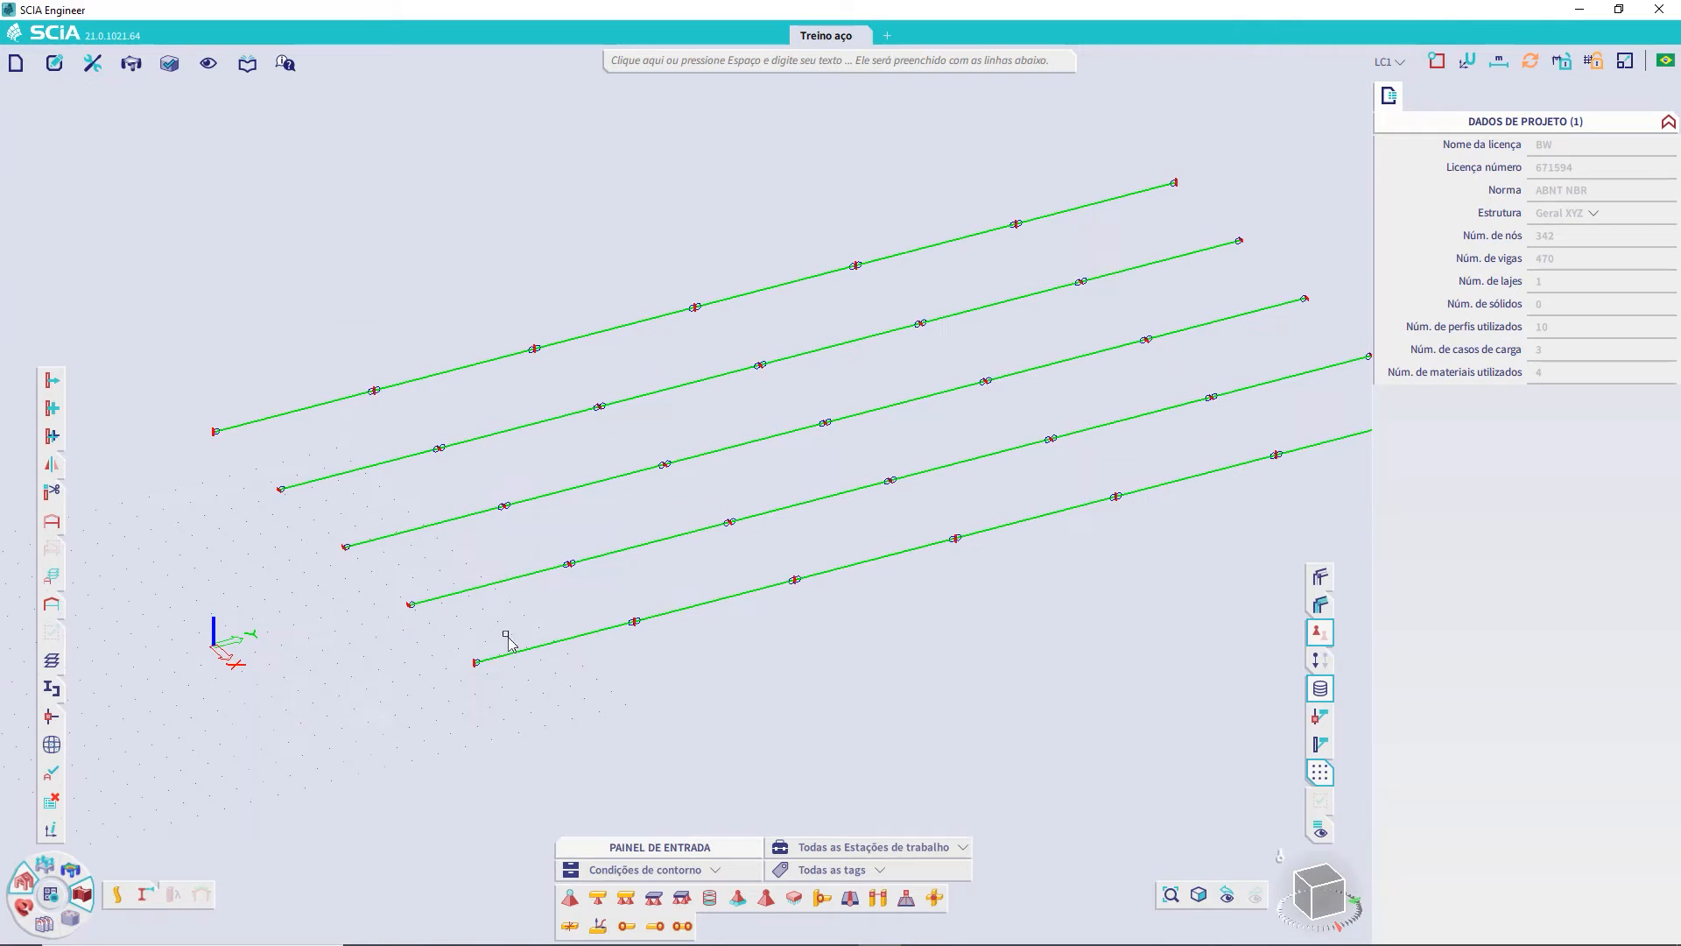
left_click(52, 576)
left_click(1054, 296)
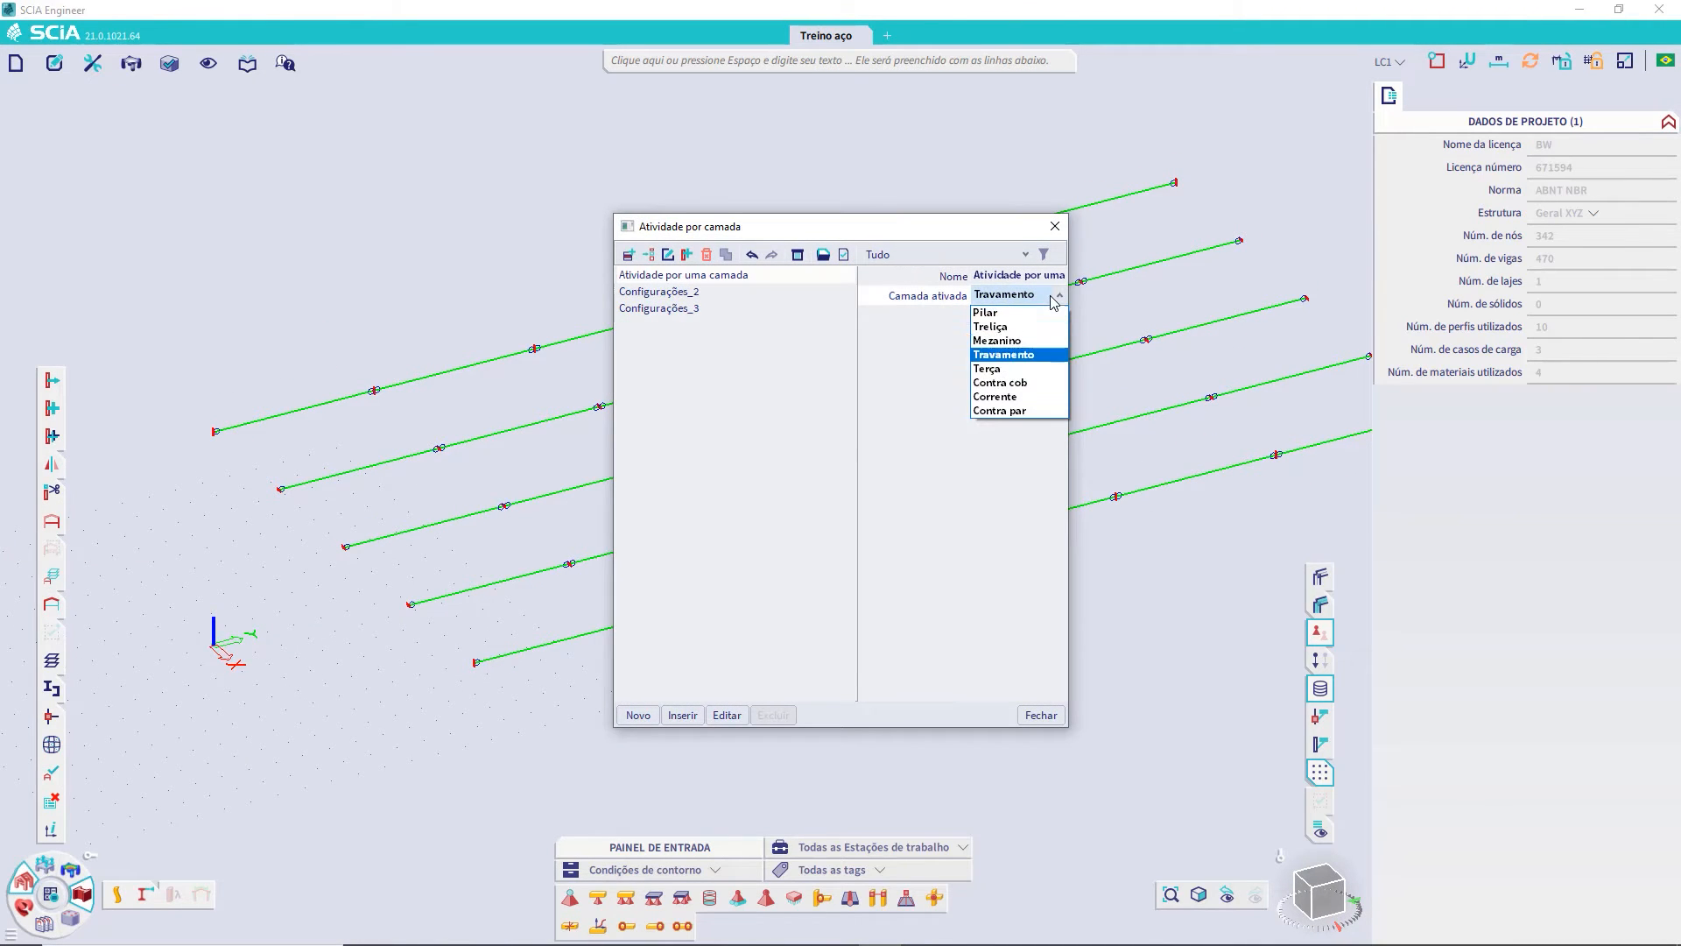
left_click(1003, 371)
left_click(1041, 716)
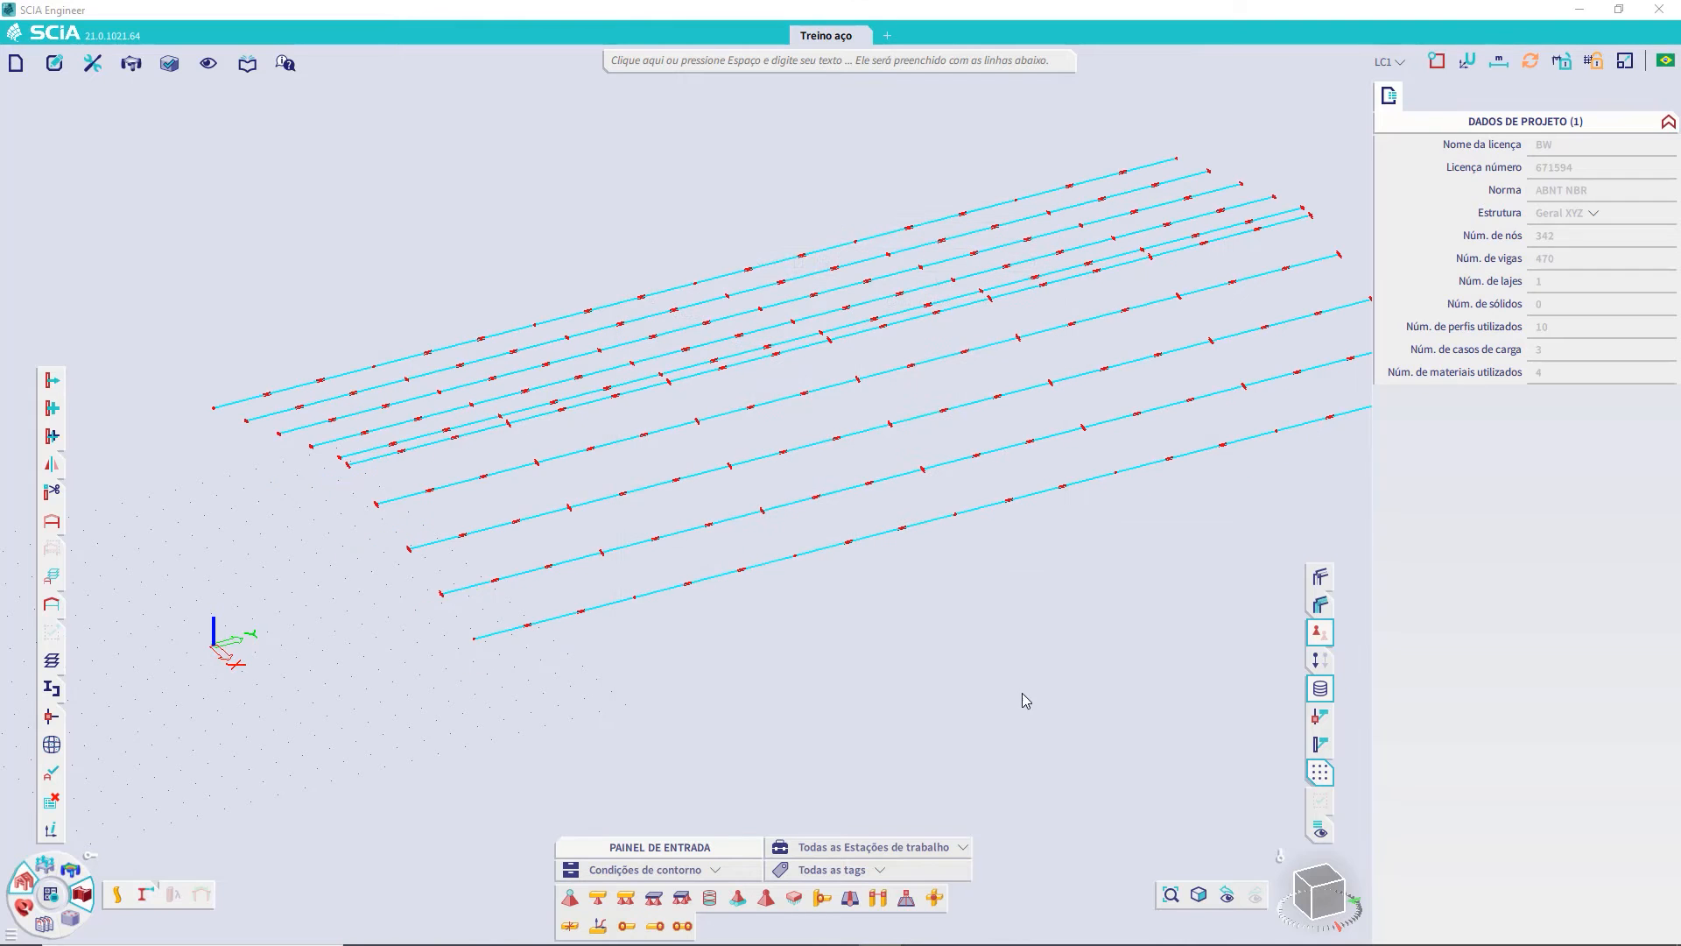
- Add beam hinges at the Ambos position with fiy Livre and fiz Rígido to all purlins of the Terça layer
left_click(687, 926)
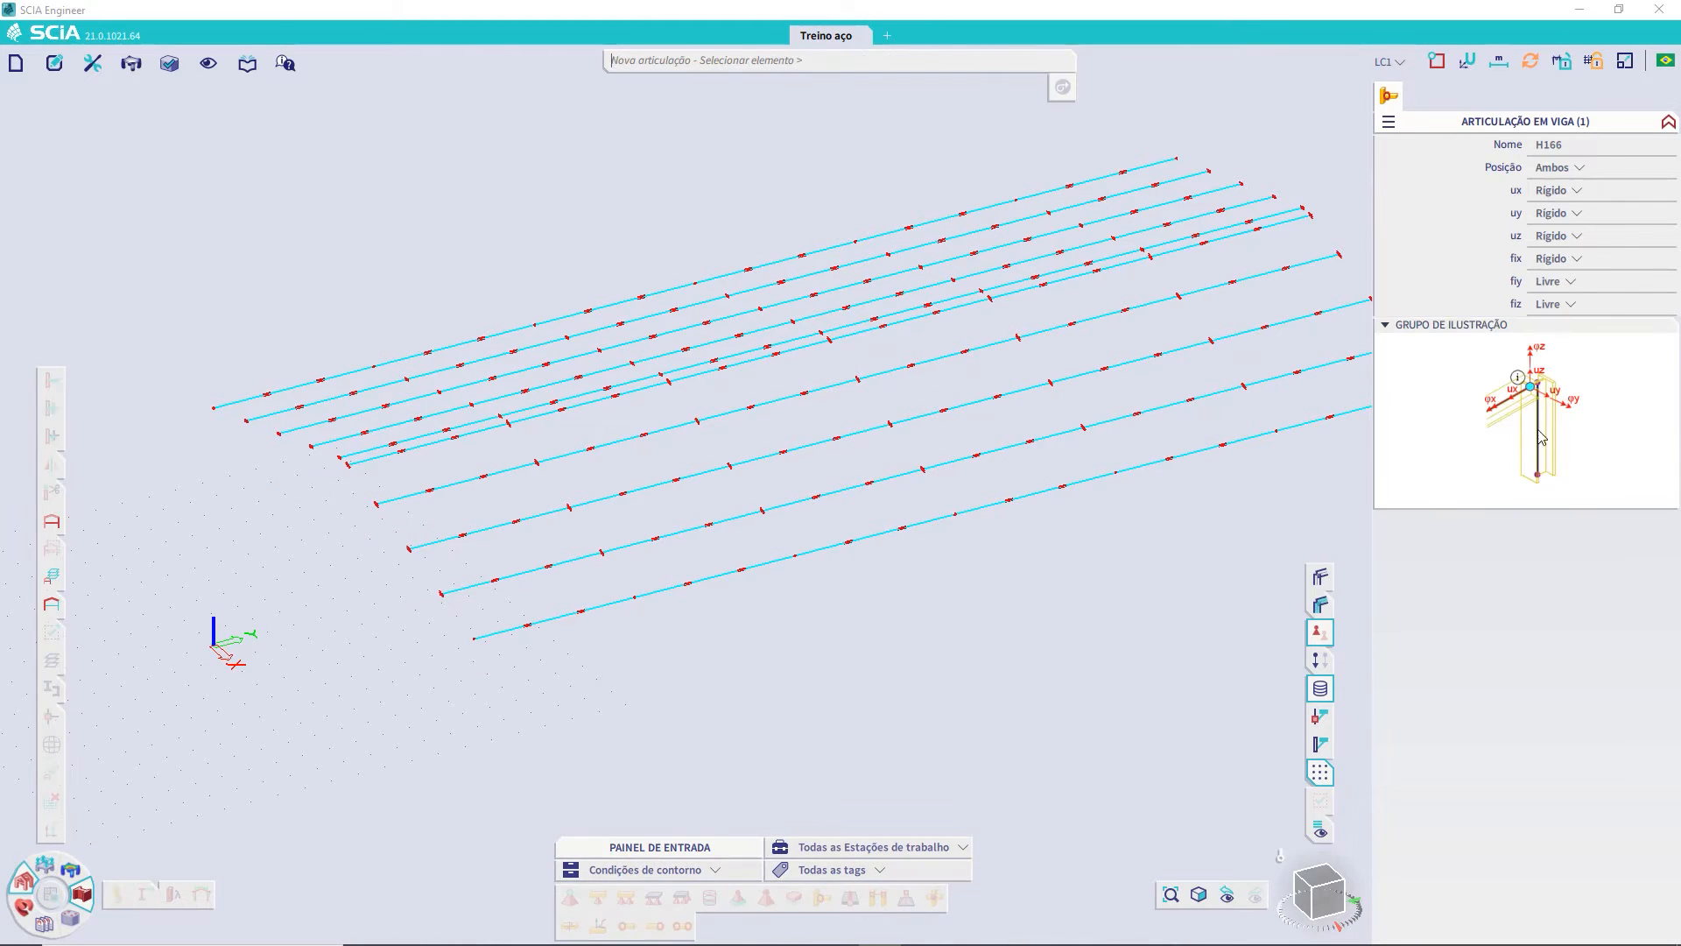
left_click(1616, 304)
left_click(1559, 339)
scroll(912, 642, "down", 5)
right_click_drag(965, 656, 1058, 671, "ctrl")
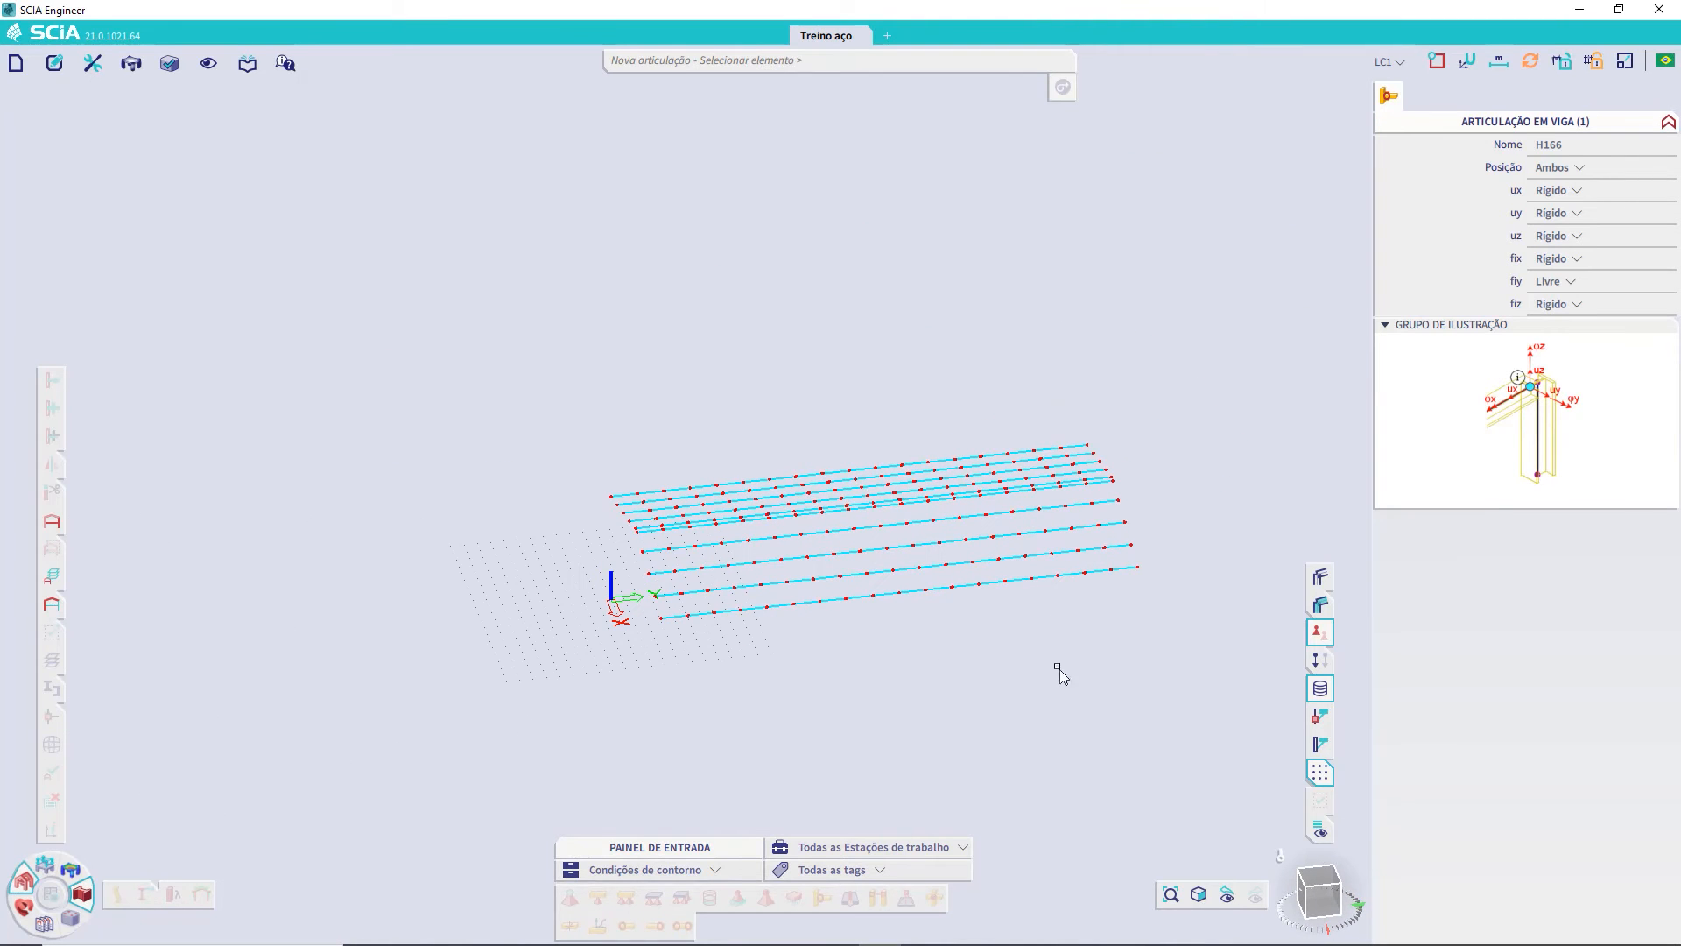
left_click_drag(1128, 675, 609, 366)
- Change the layer activity so that Contra cob is the active layer instead of the purlins
scroll(690, 627, "up", 2)
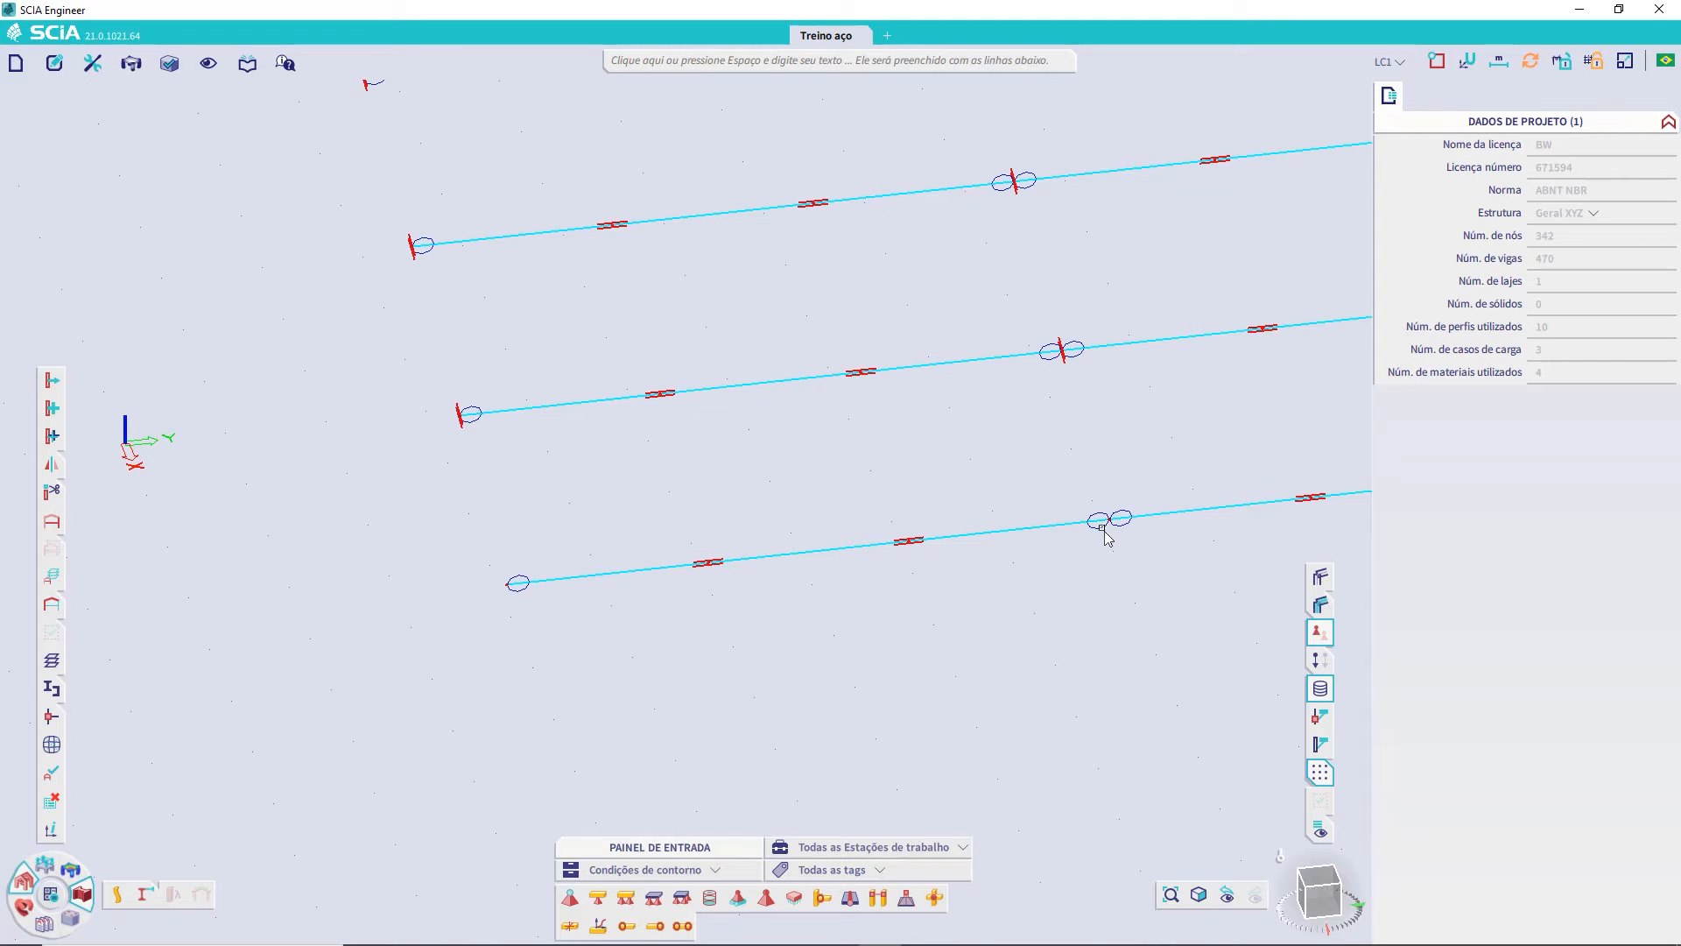
scroll(698, 513, "down", 3)
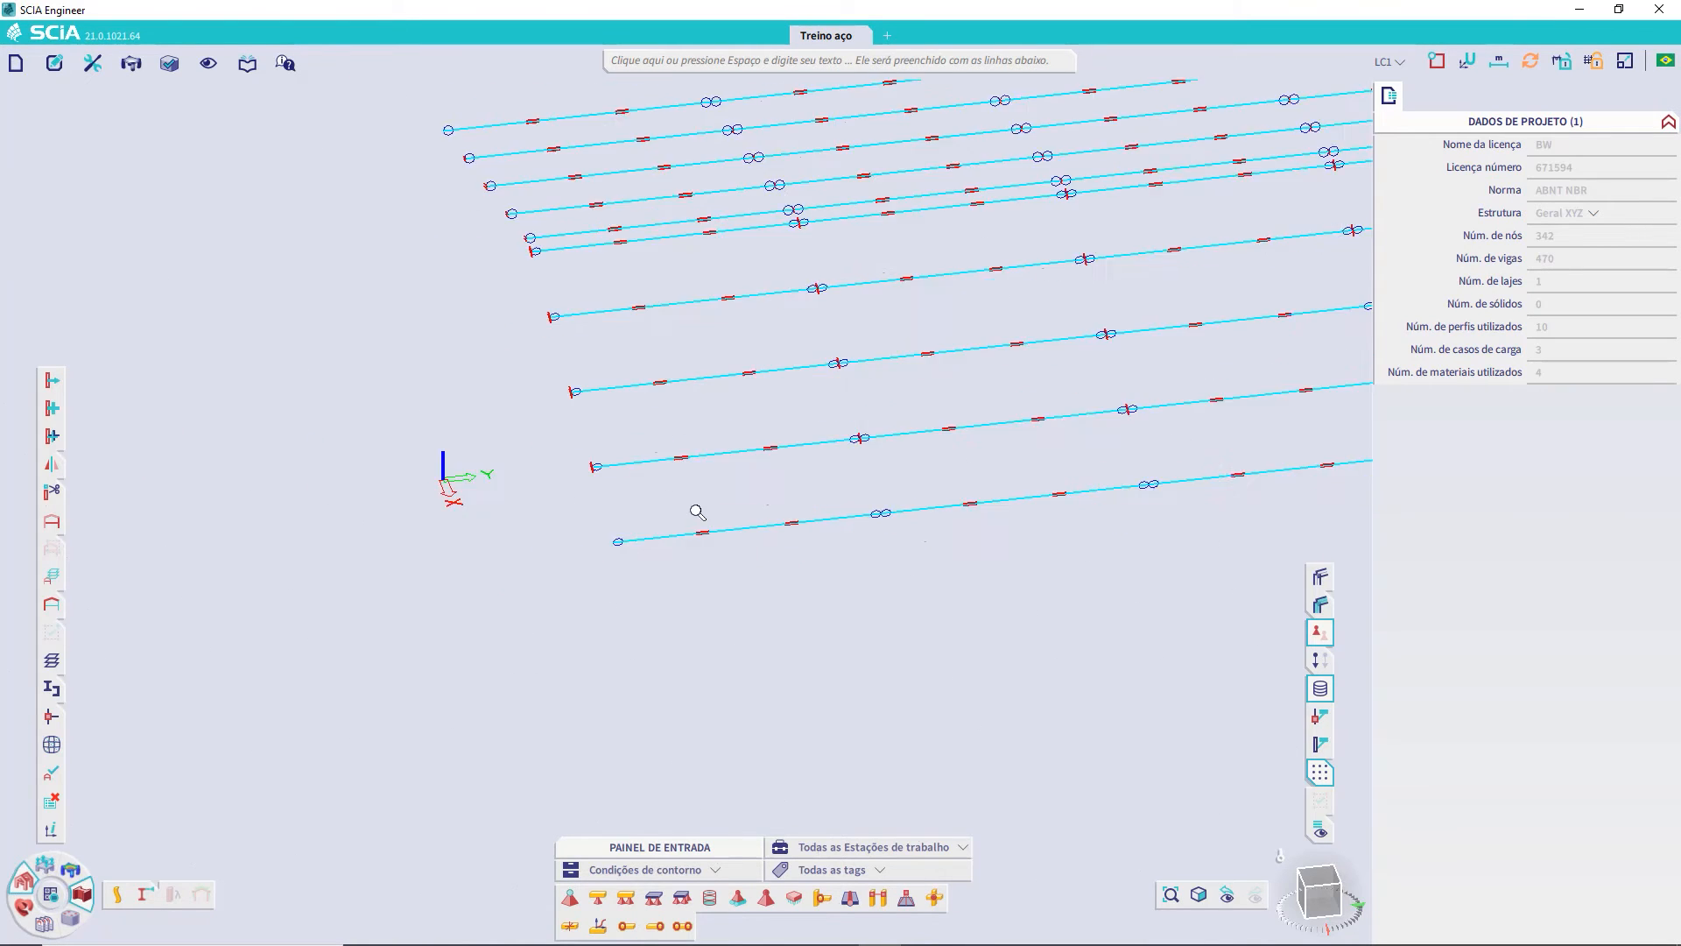
scroll(697, 512, "down", 2)
right_click_drag(781, 576, 800, 574, "ctrl")
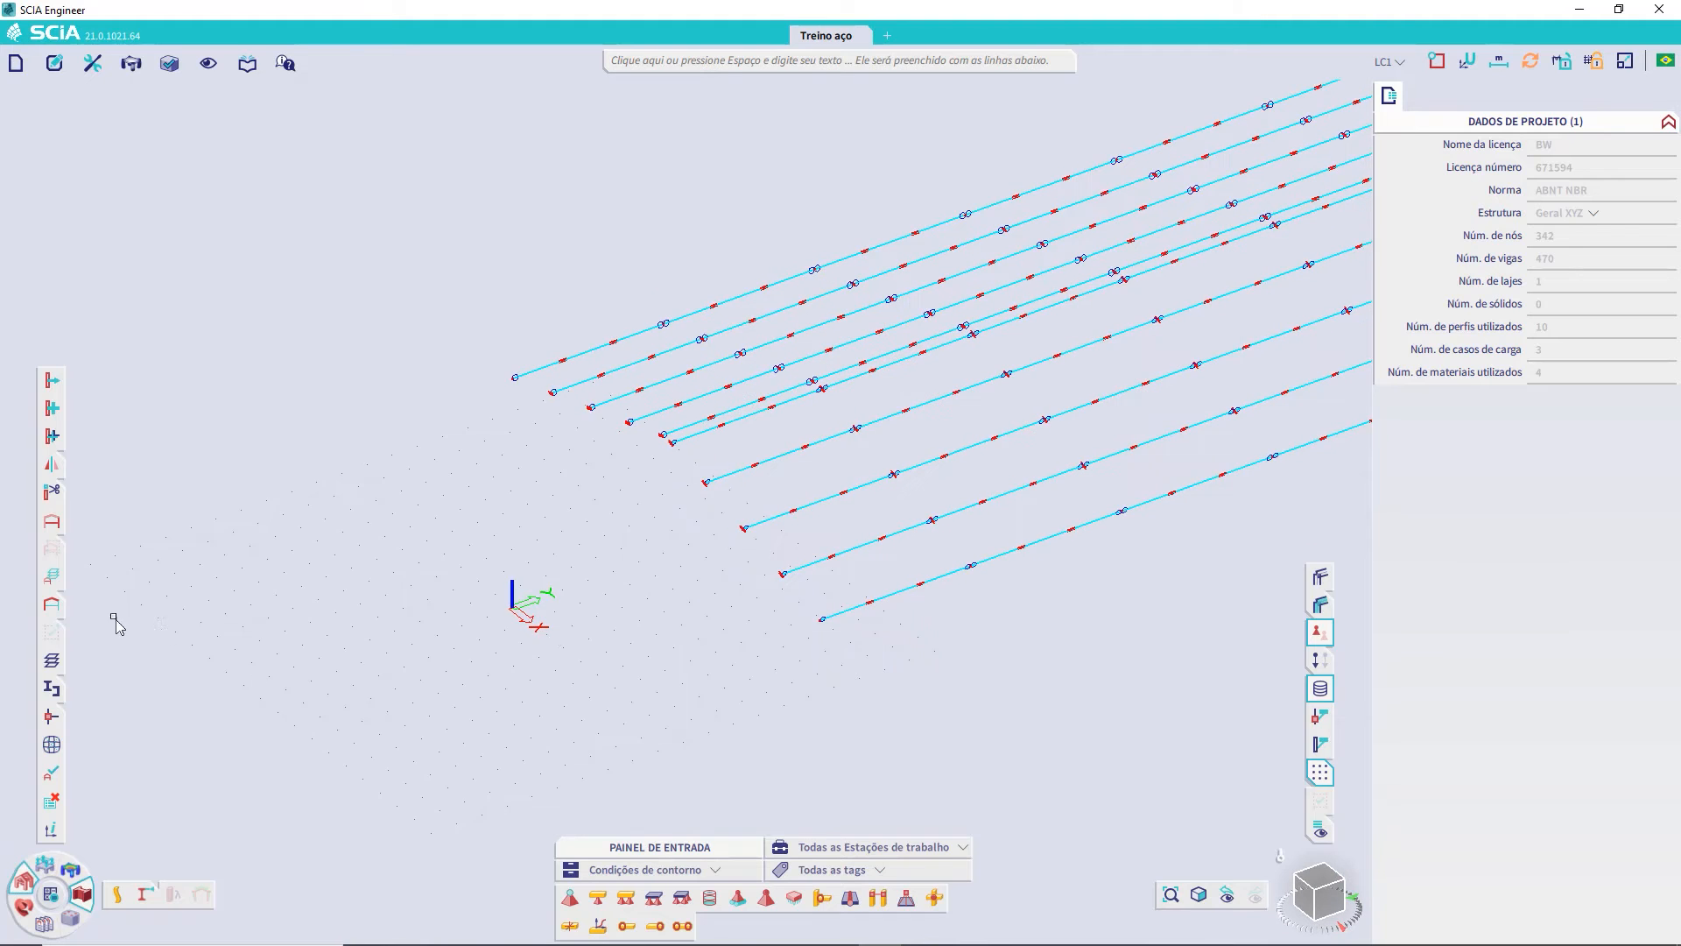
left_click(51, 575)
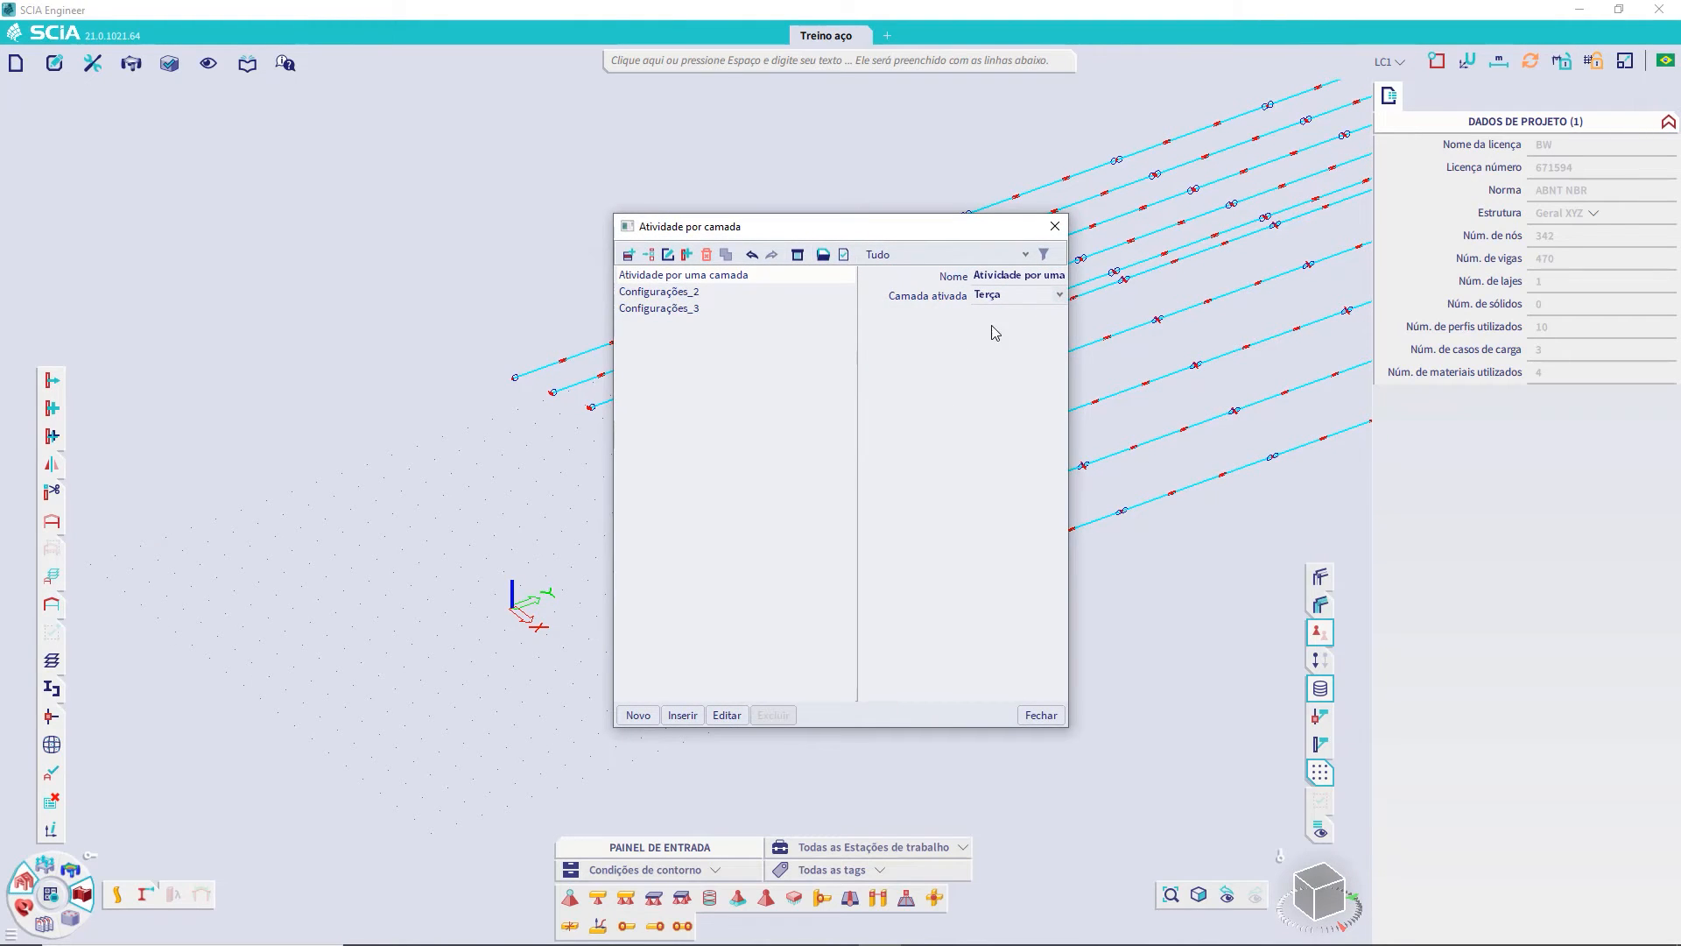
left_click(1038, 294)
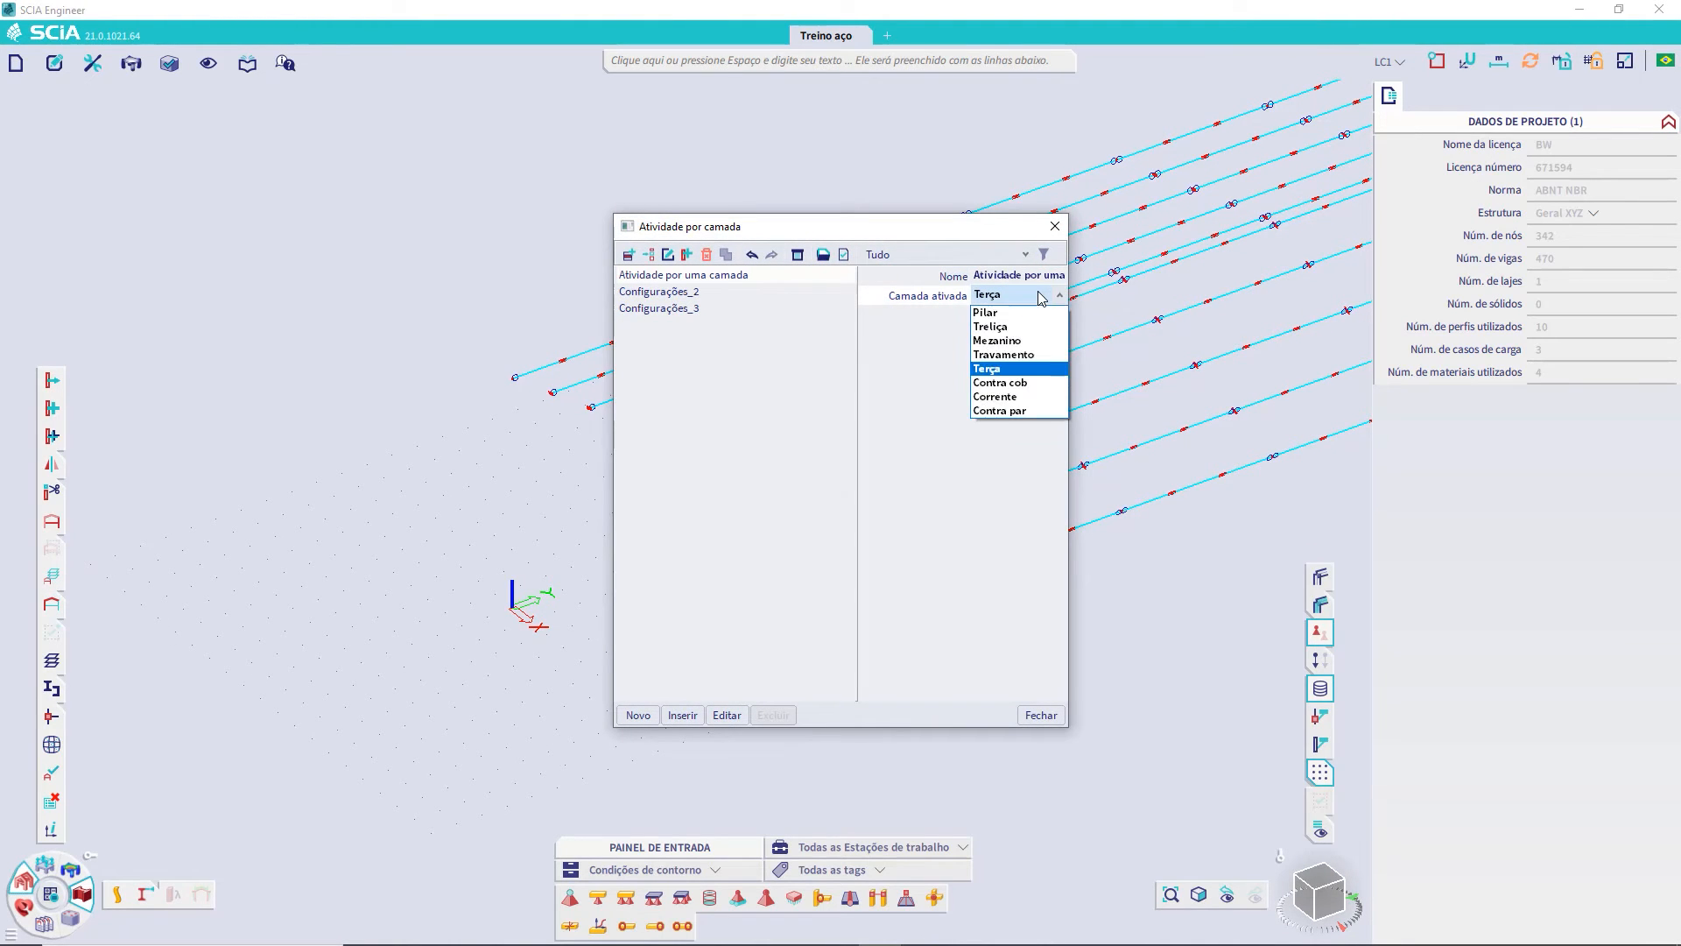
left_click(1007, 382)
left_click(1041, 715)
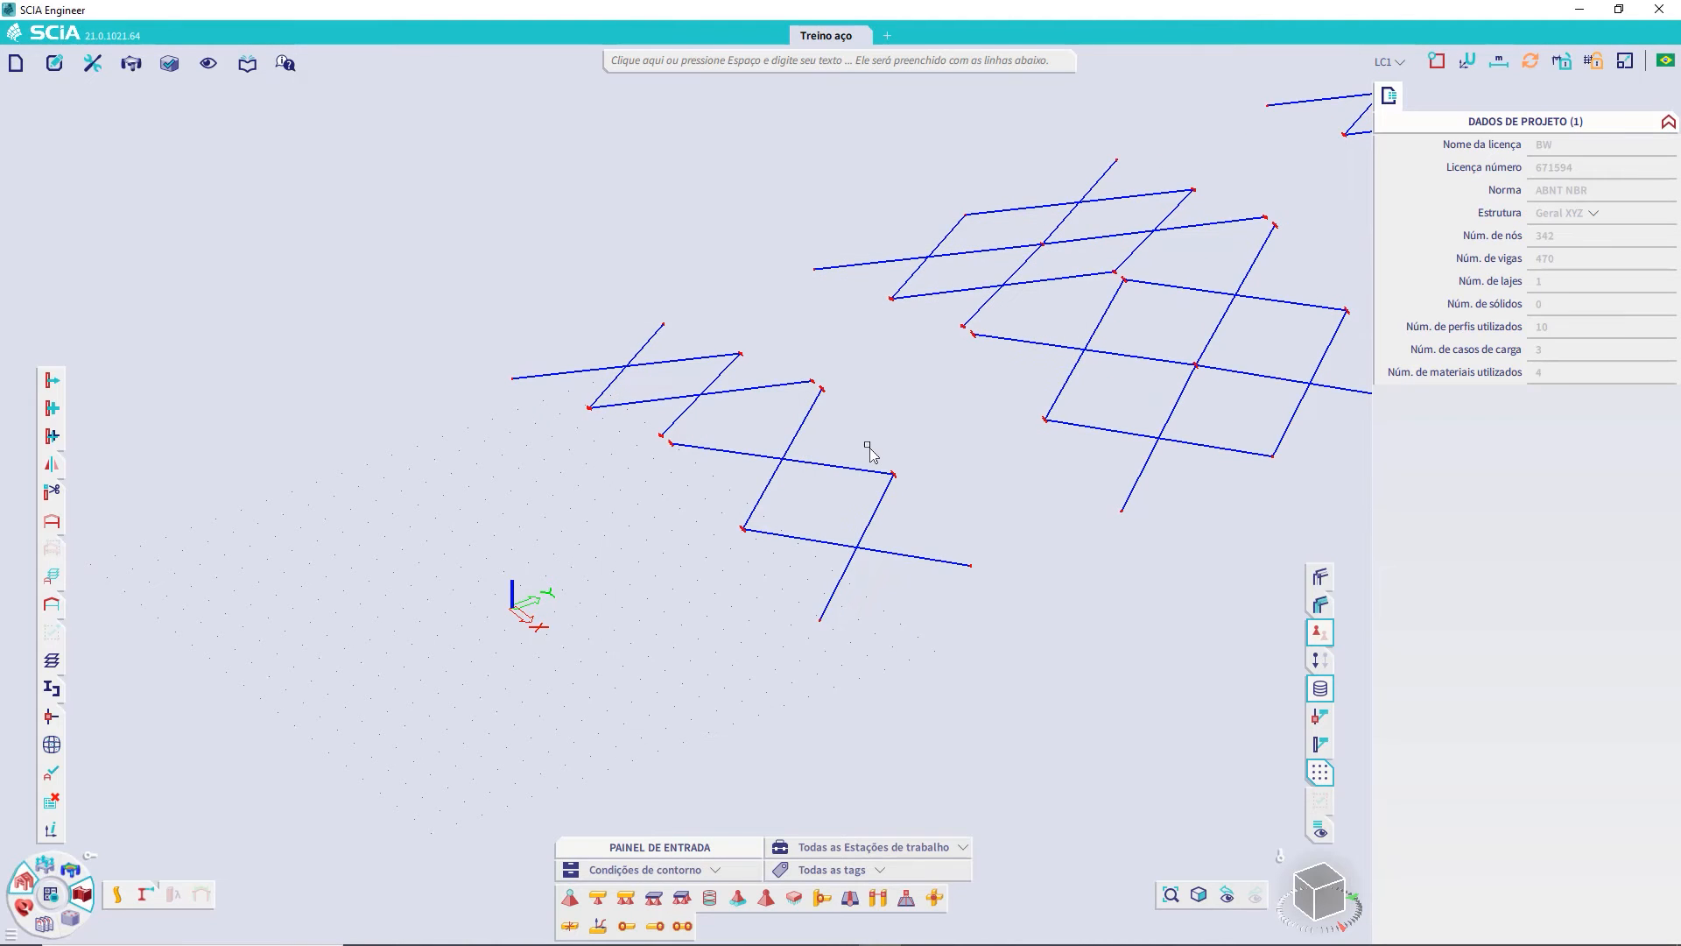
- Set the Tipo de MEF of all roof bracing members on the Contra cob layer to Somente força axial
scroll(830, 441, "down", 2)
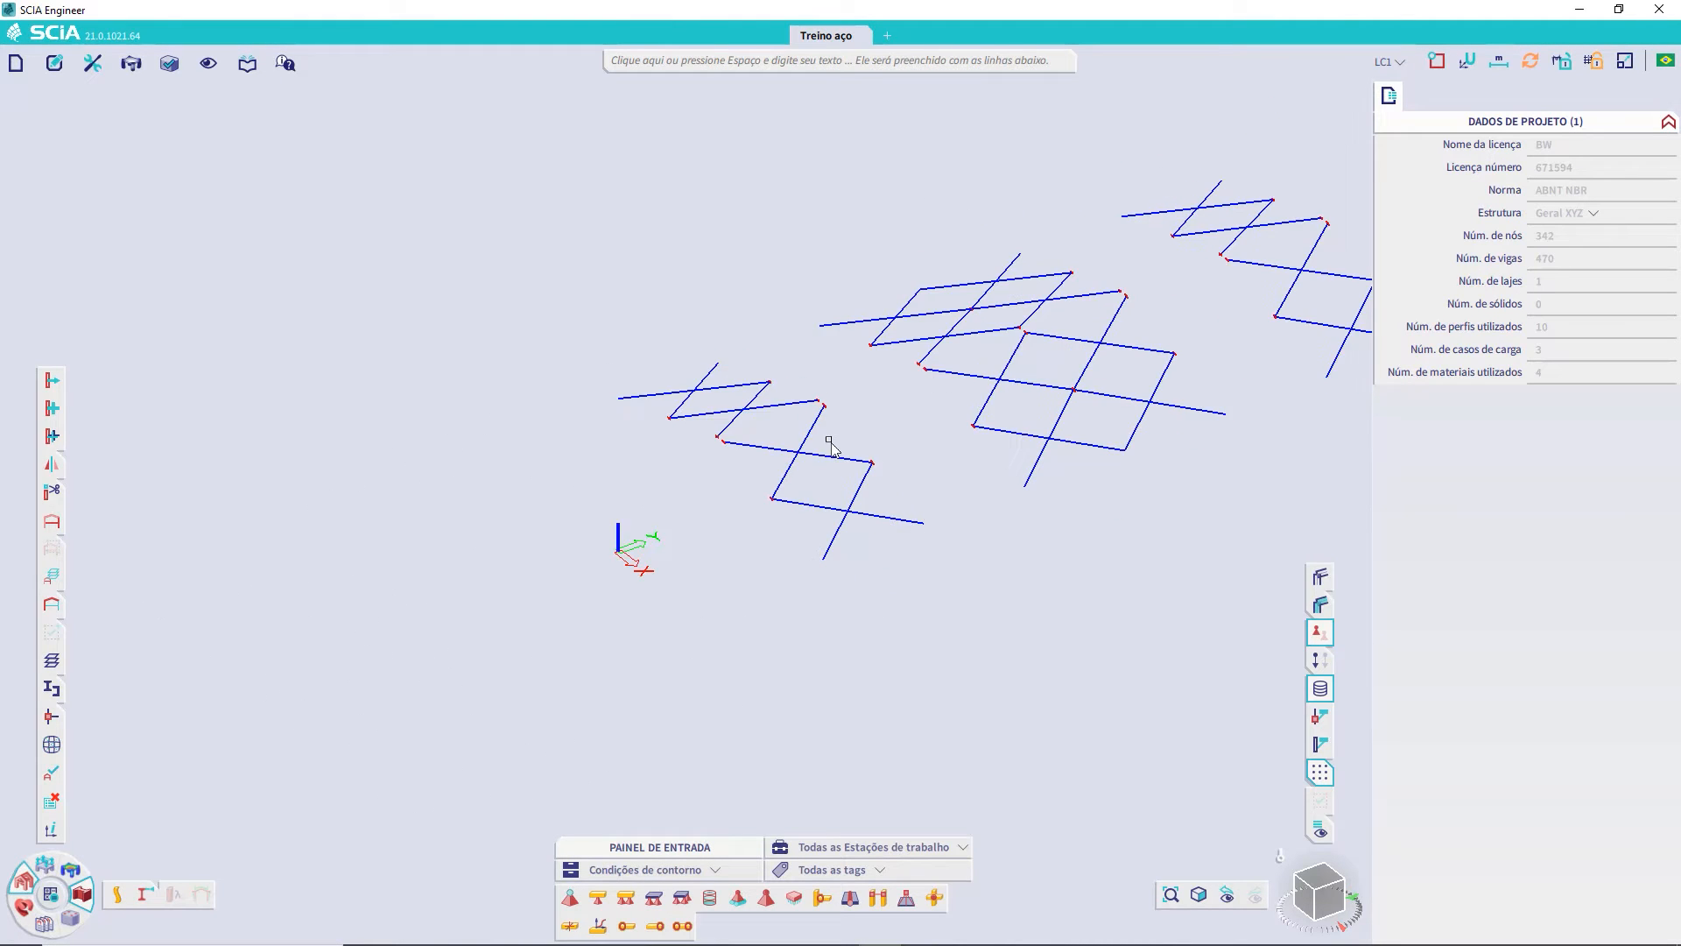
mouse_move(835, 485)
right_mouse_down("ctrl")
mouse_move(867, 474)
mouse_move(865, 488)
right_mouse_up("ctrl")
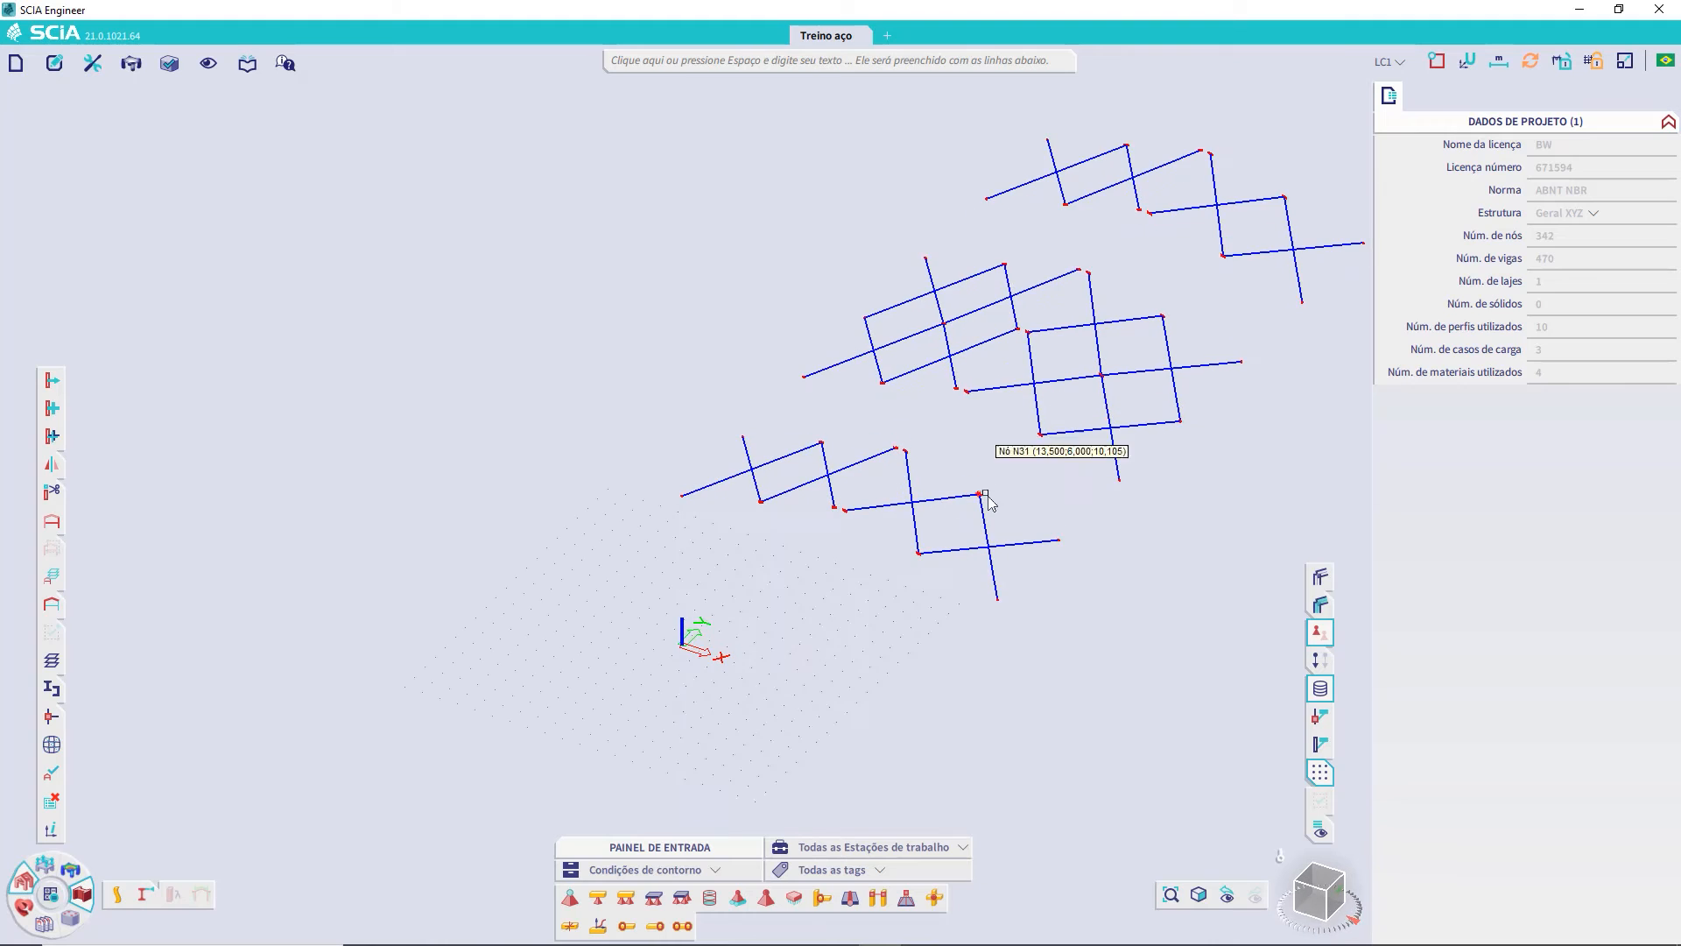
middle_click_drag(916, 535, 787, 598)
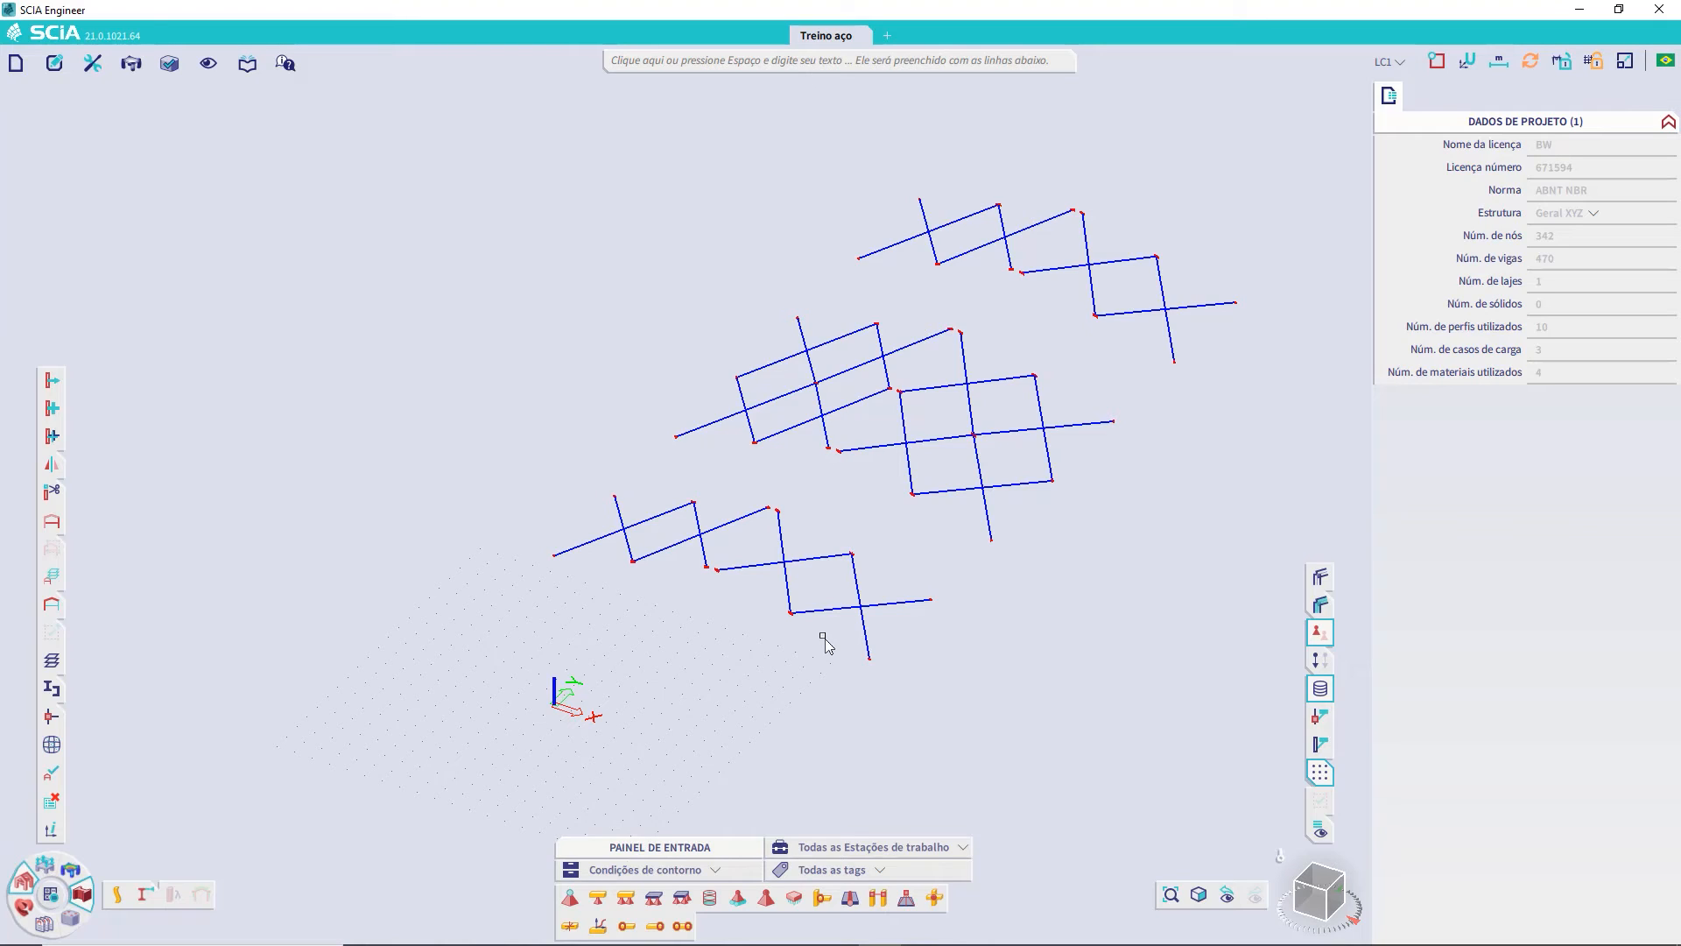
middle_click_drag(984, 619, 970, 647)
left_click_drag(1187, 688, 555, 199)
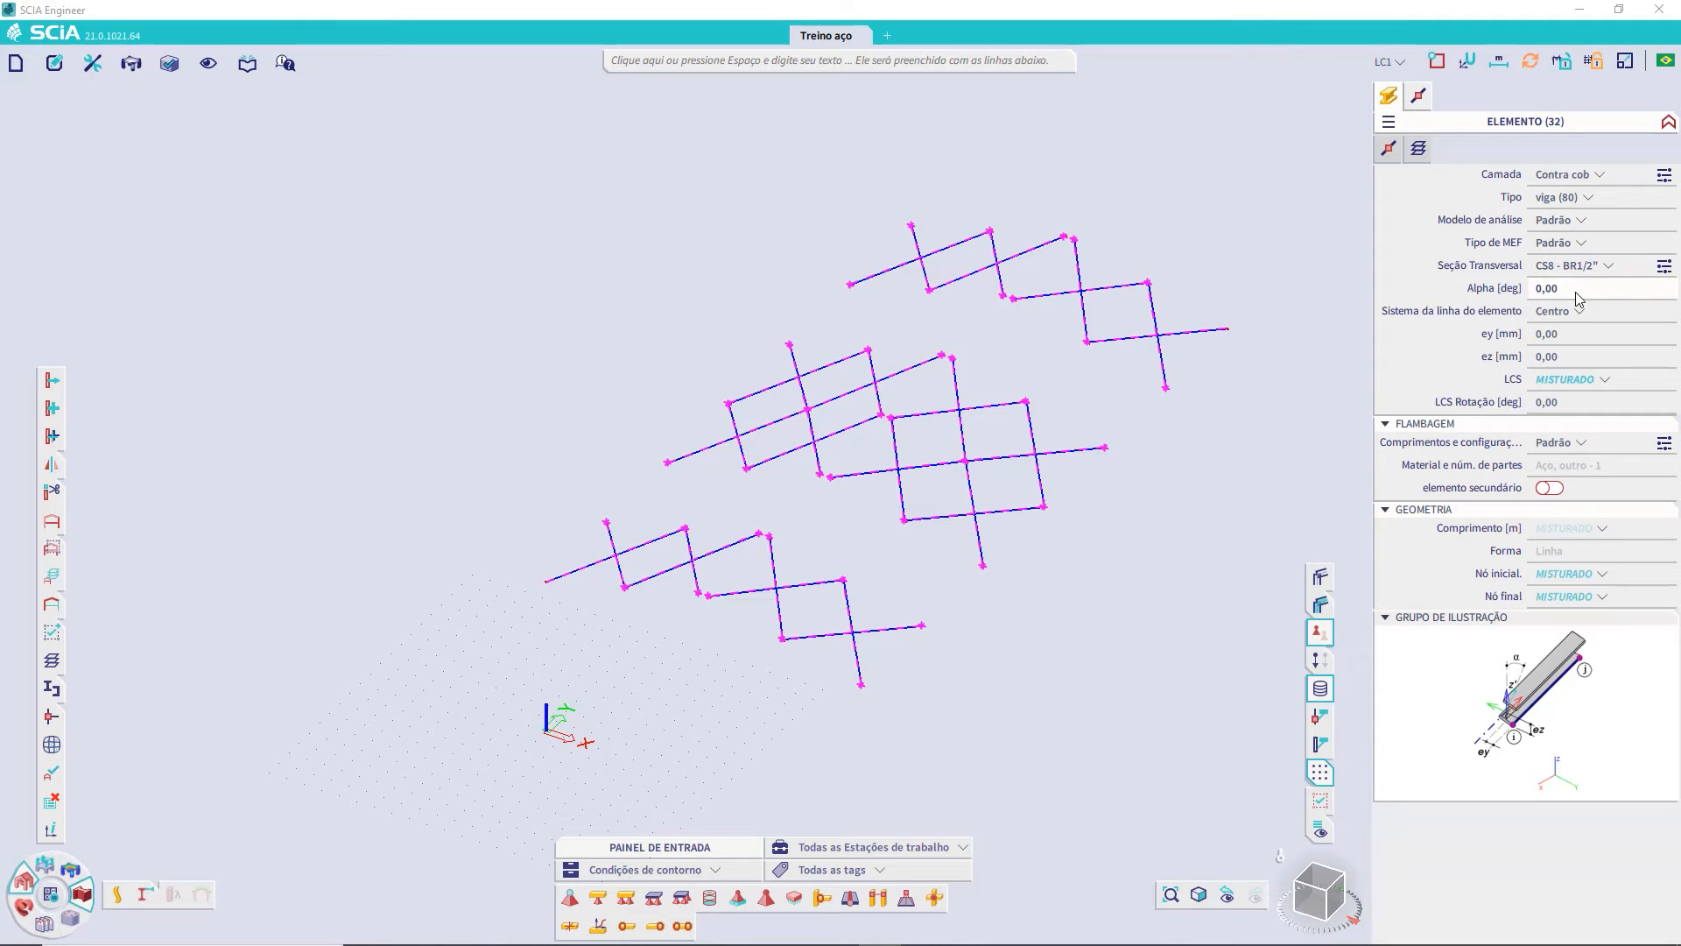
left_click(1665, 250)
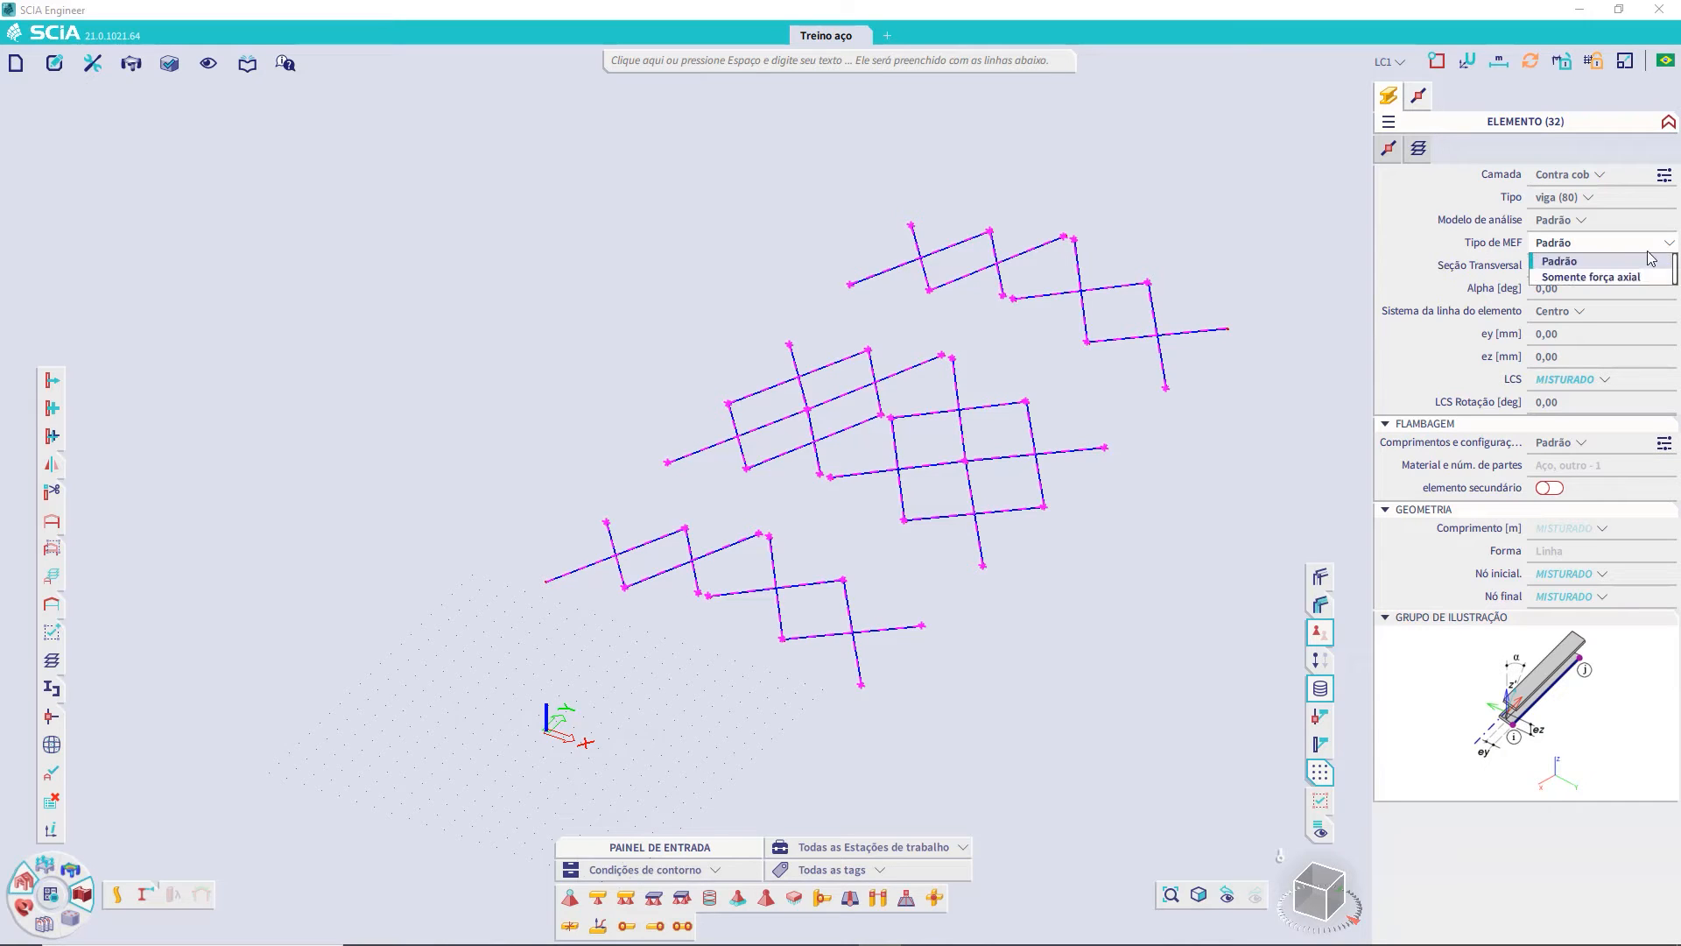
left_click(1592, 277)
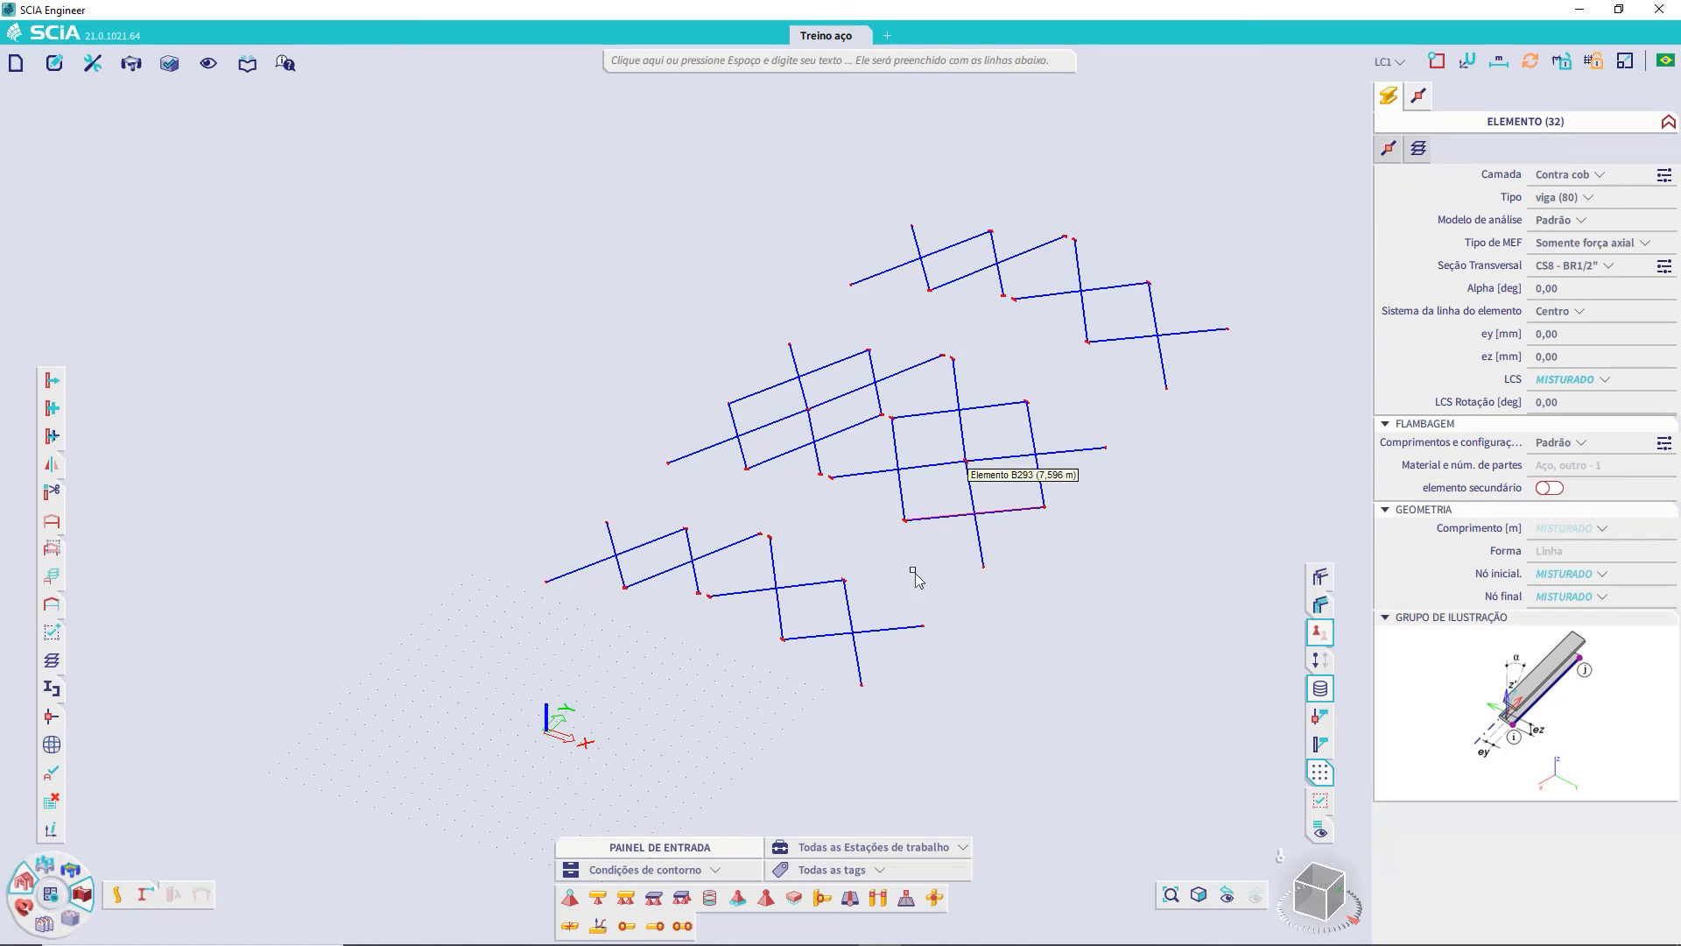
key("Escape")
- Enable the display of the Tipo de MEF element parameter in the view settings for the whole model
scroll(886, 623, "up", 4)
left_click_drag(924, 675, 863, 578)
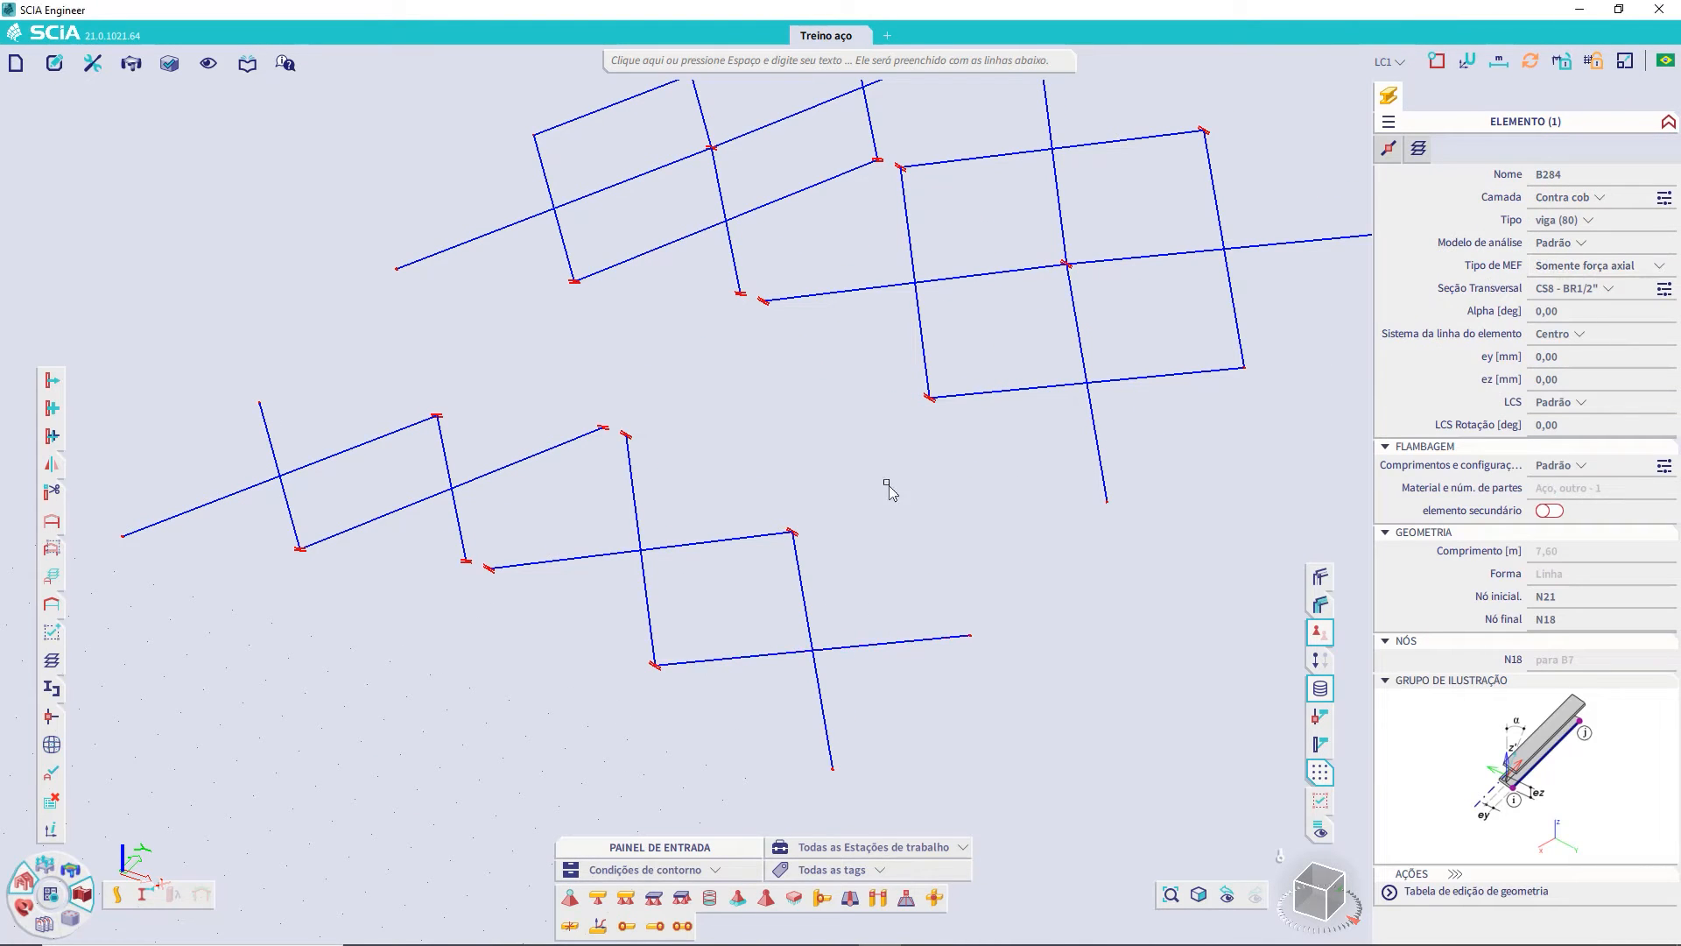
scroll(890, 482, "down", 5)
key("Escape")
middle_click_drag(981, 453, 895, 515)
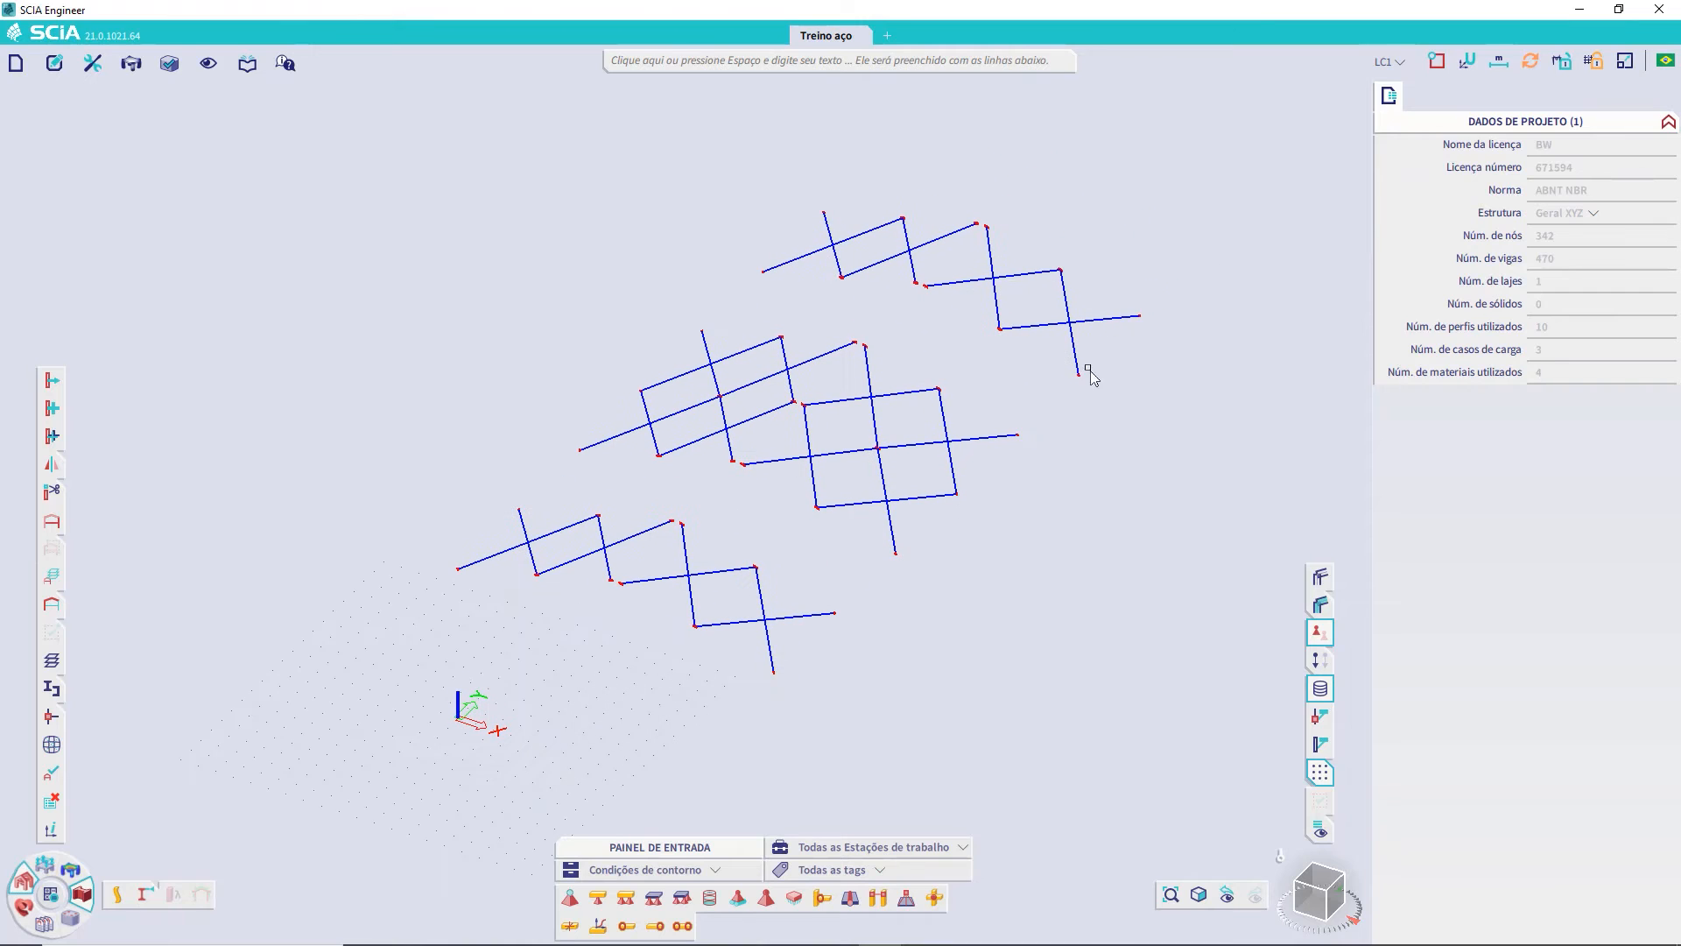
right_click(1022, 492)
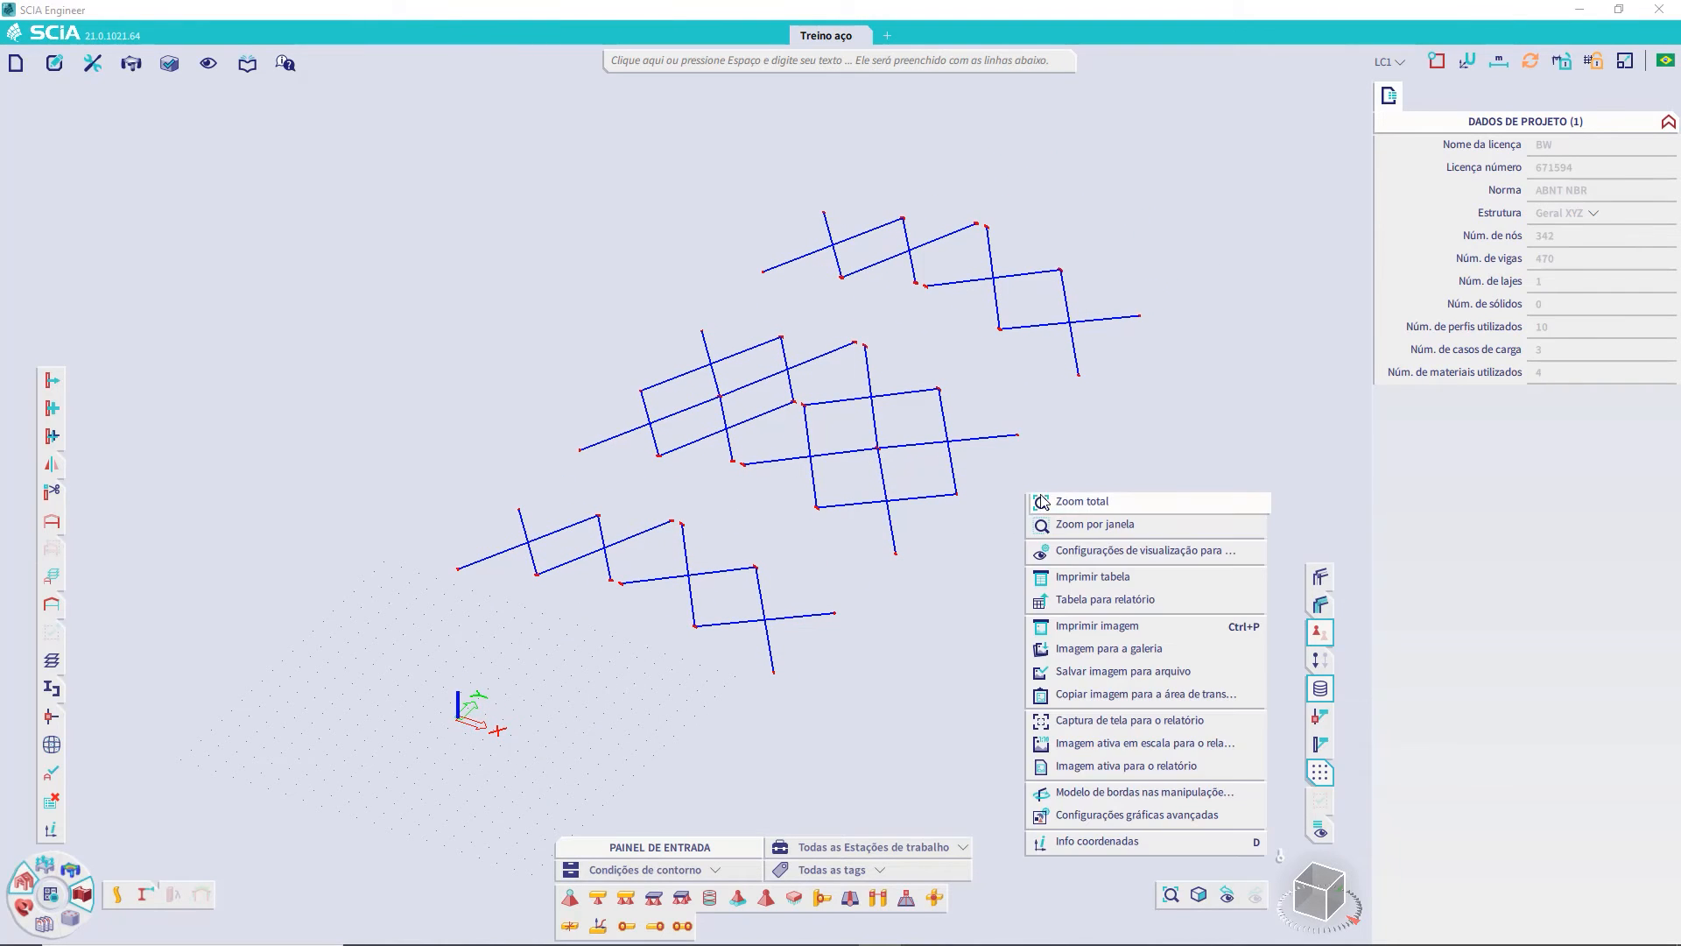
left_click(1087, 550)
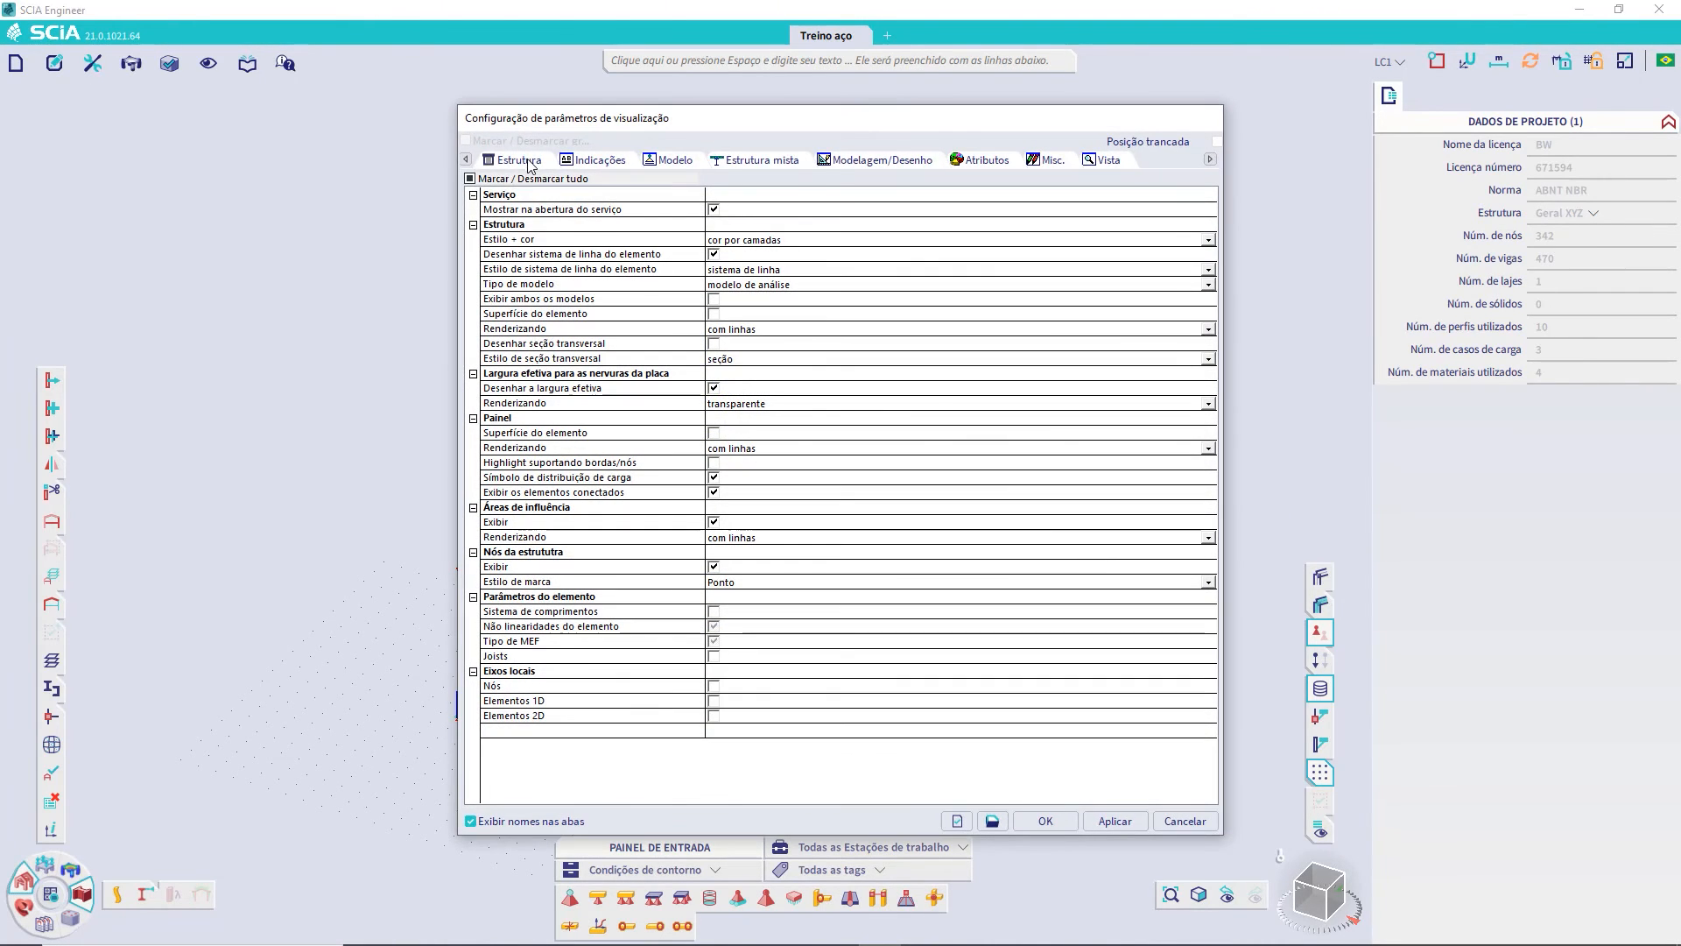
left_click(713, 642)
left_click(1046, 820)
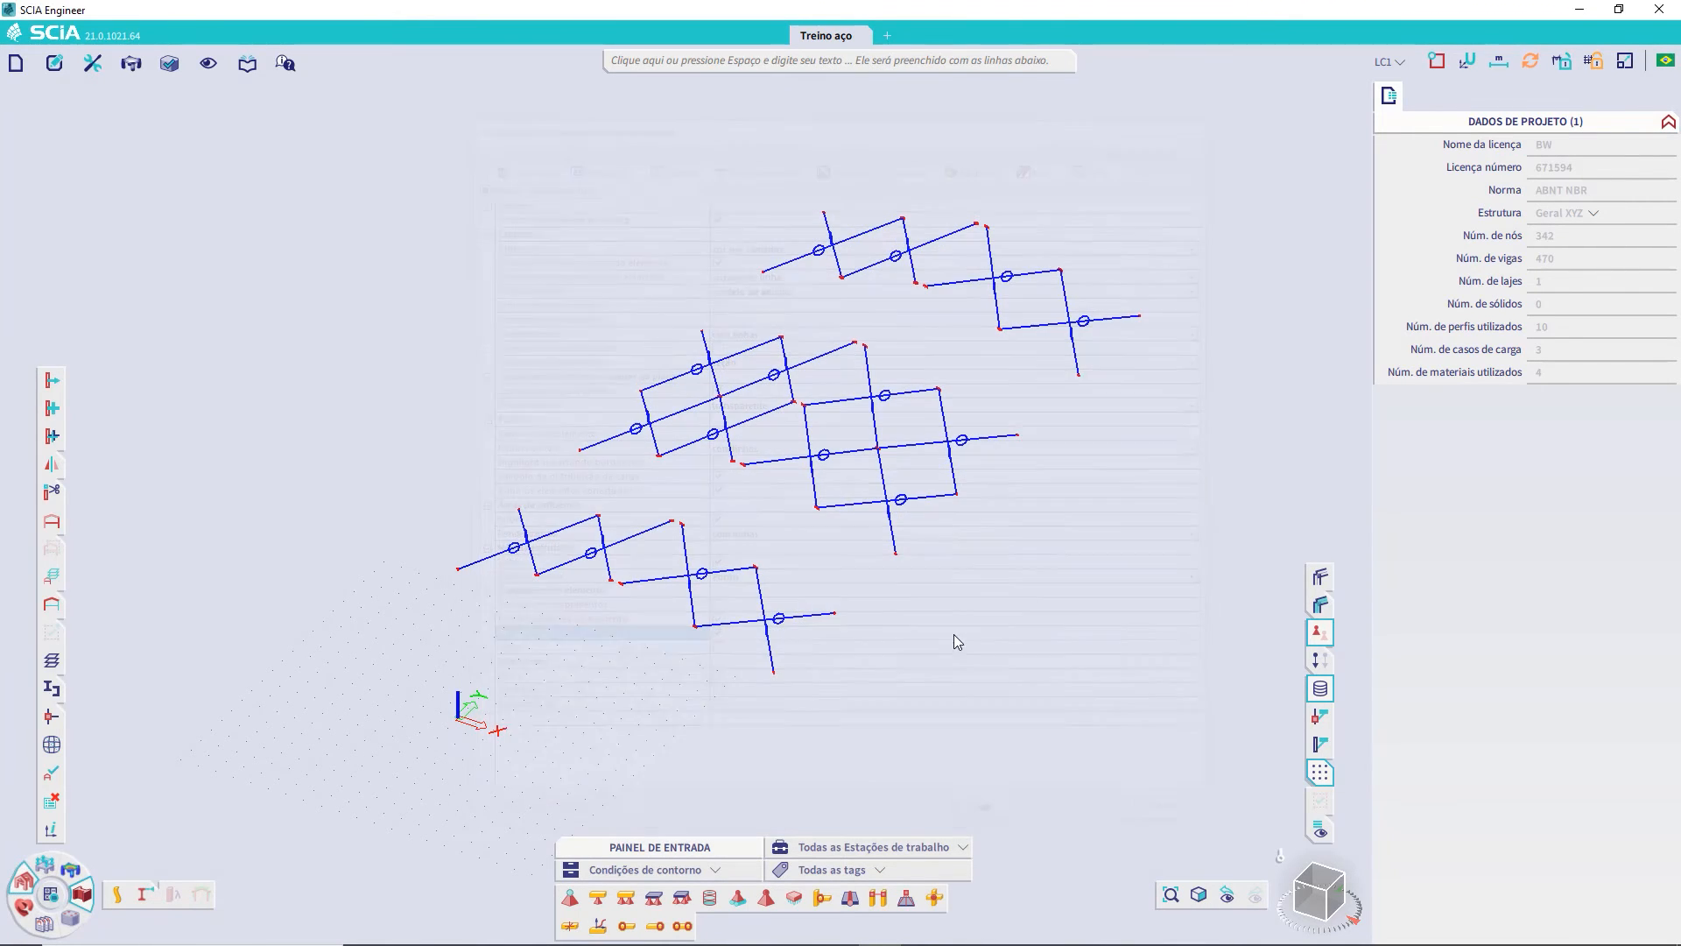
- Change the layer activity so that Corrente is the active layer instead of Contra cob
scroll(903, 511, "up", 3)
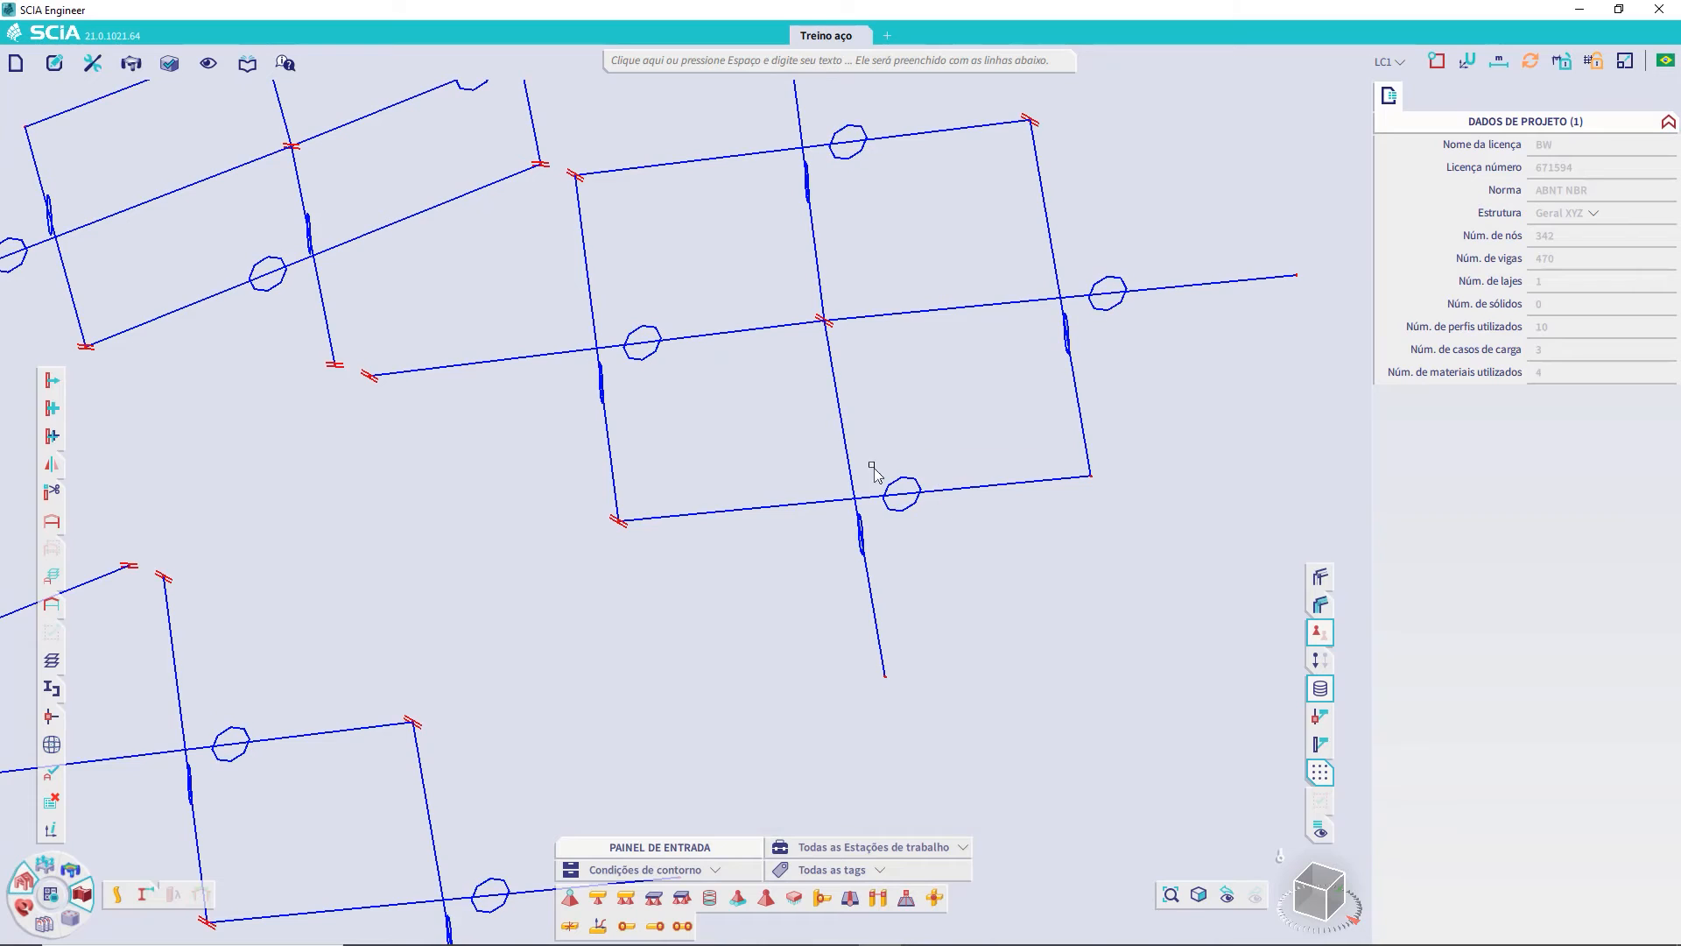
scroll(785, 517, "down", 3)
middle_click_drag(845, 589, 881, 556)
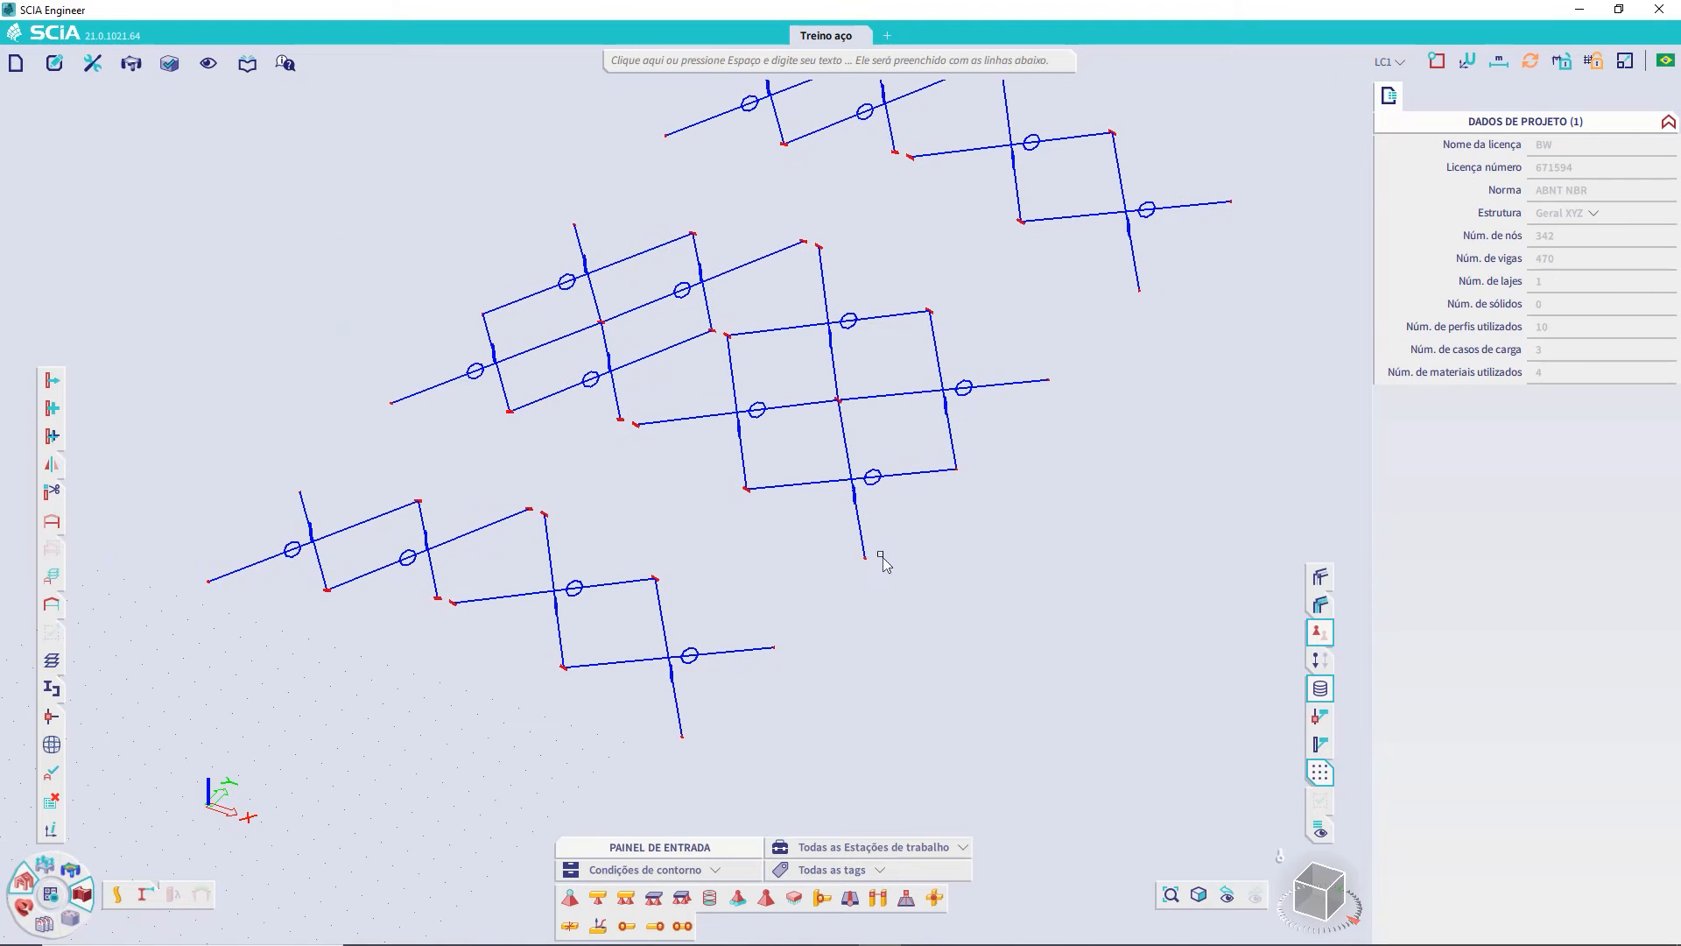
left_click(54, 576)
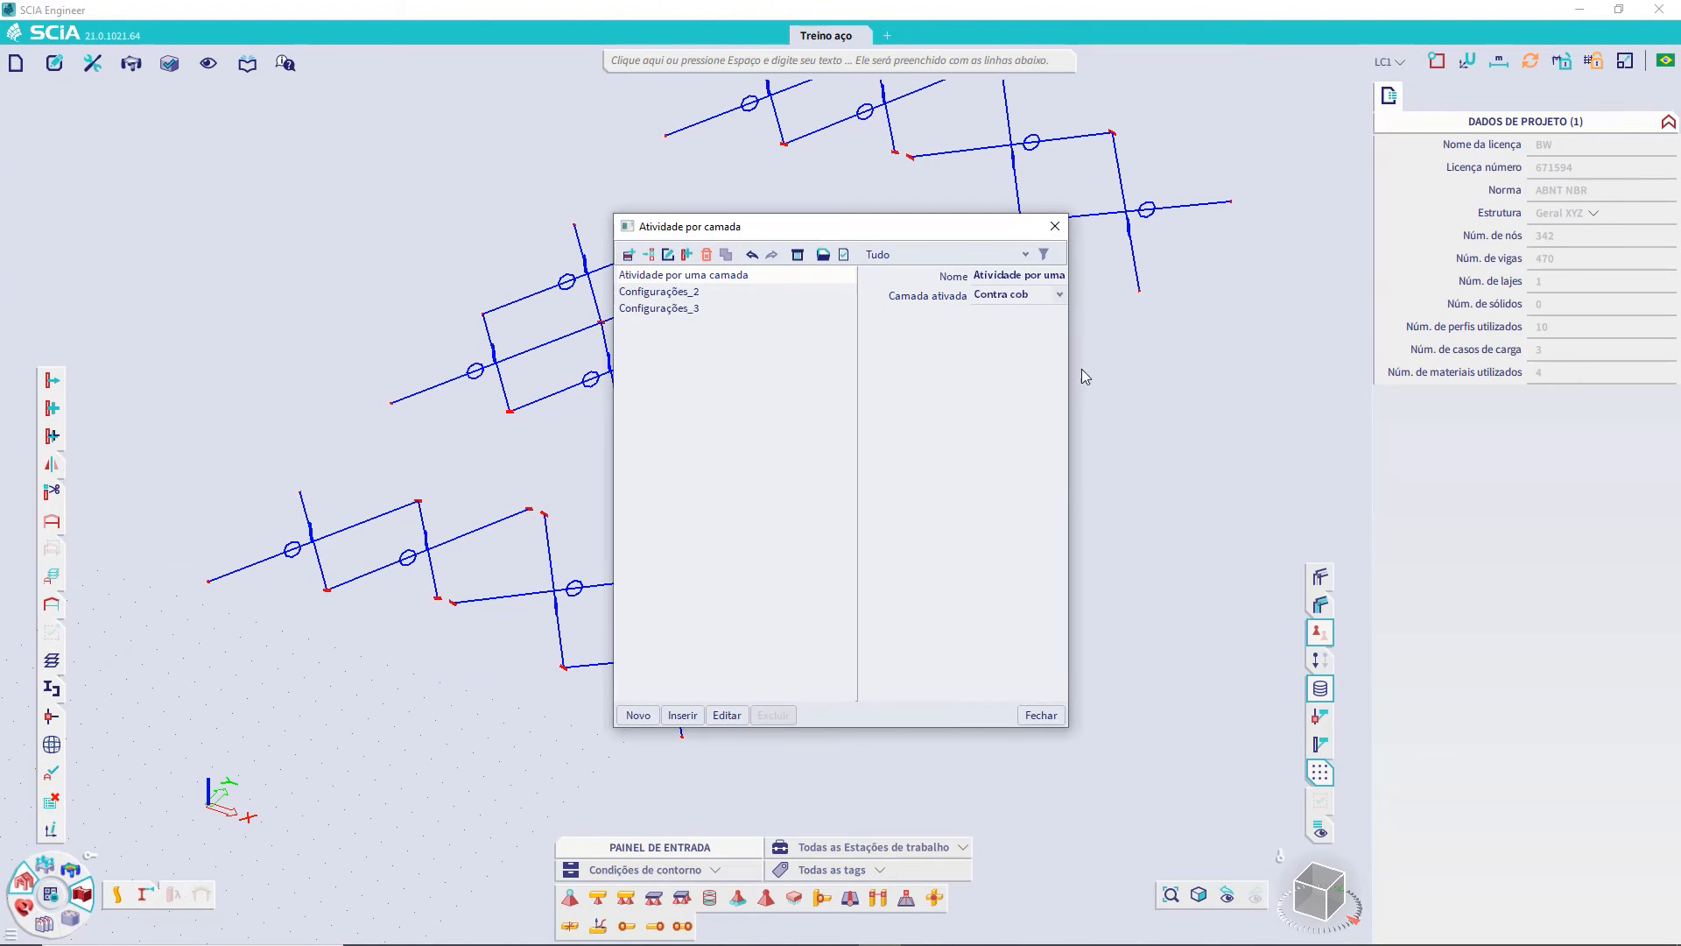
left_click(1055, 298)
left_click(1007, 401)
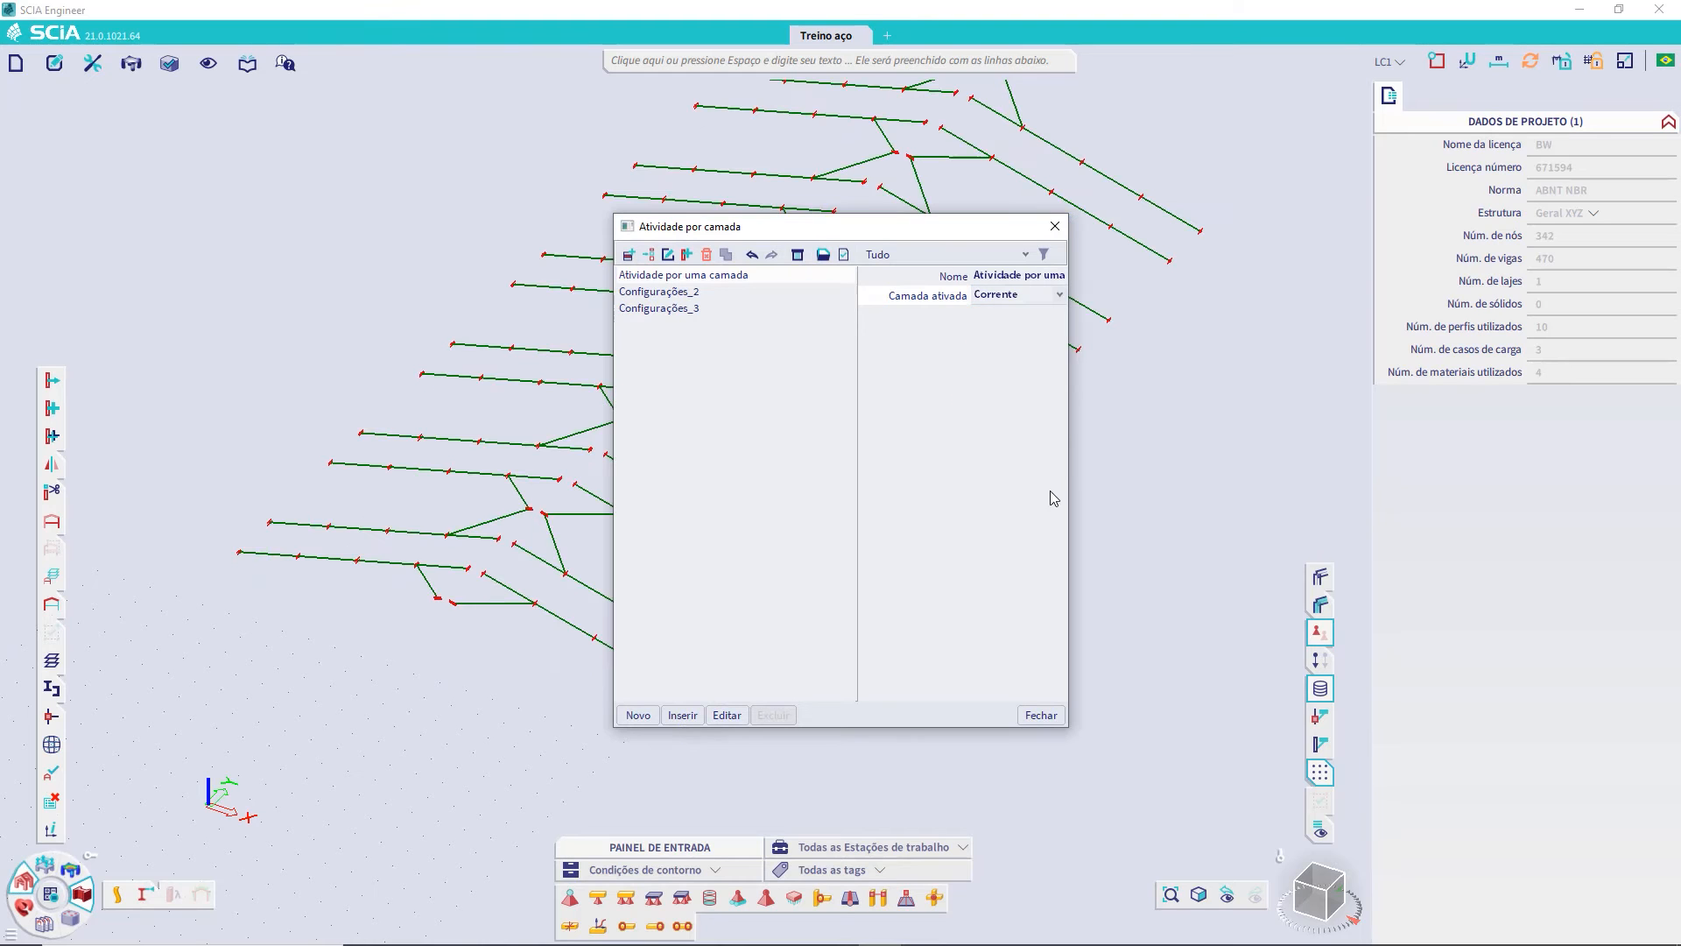
left_click(1041, 715)
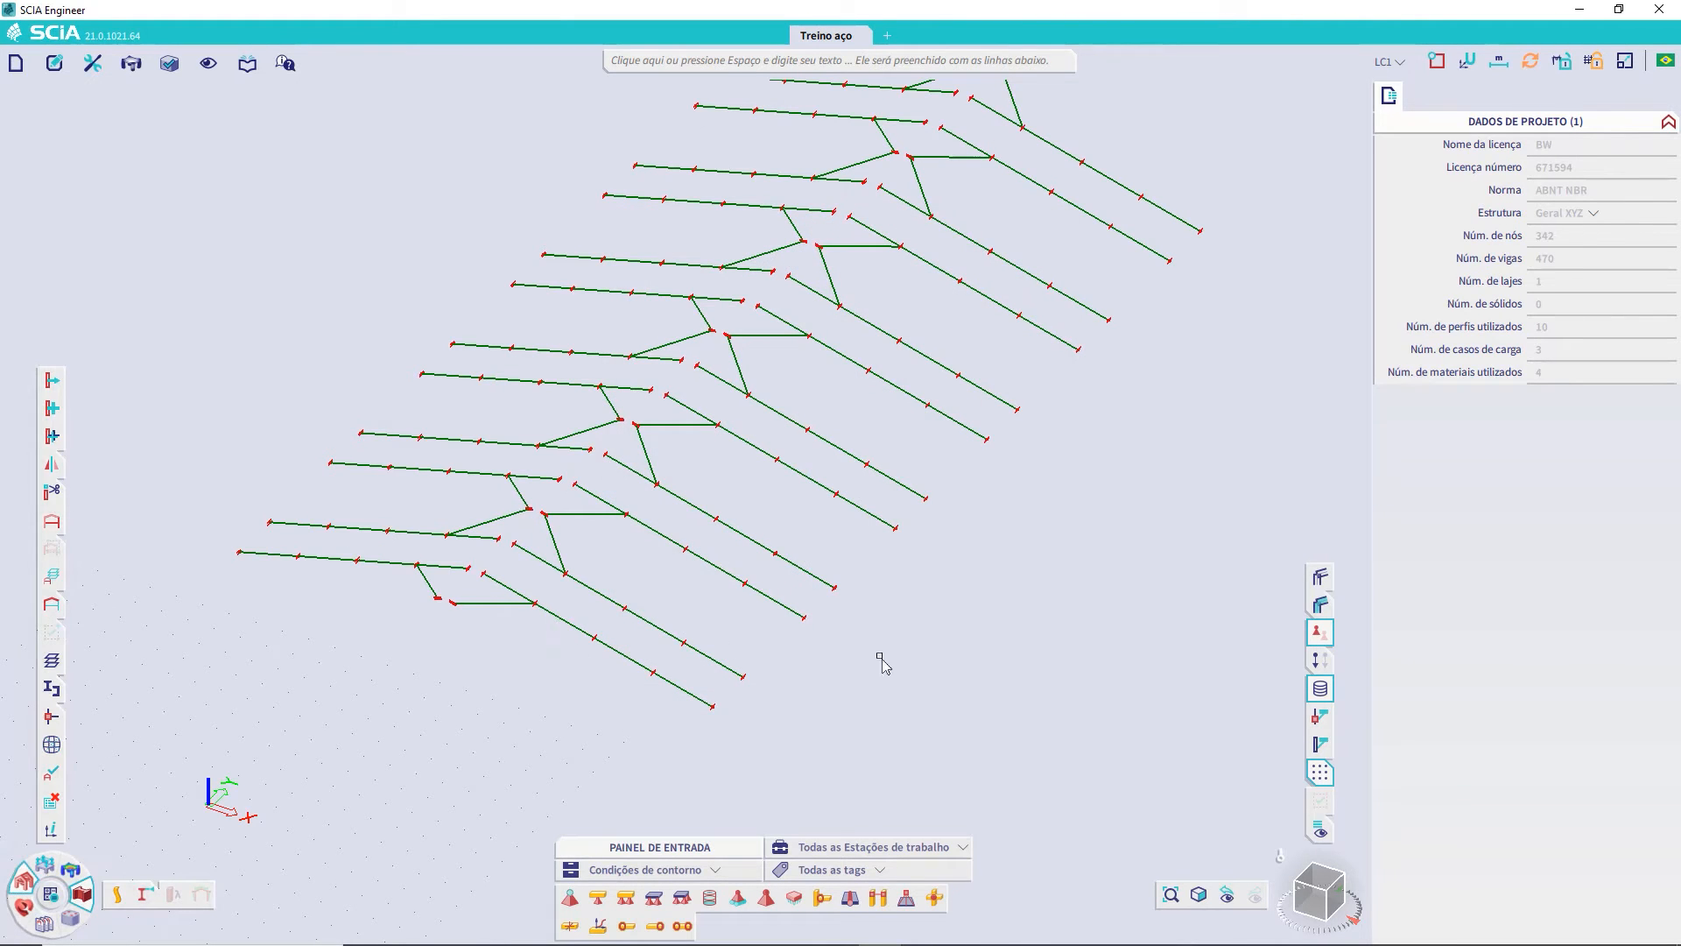
- Select all CS8 - BR1/2" members of the Corrente layer by their shared section and set their Tipo de MEF to Somente força axial
scroll(619, 613, "up", 4)
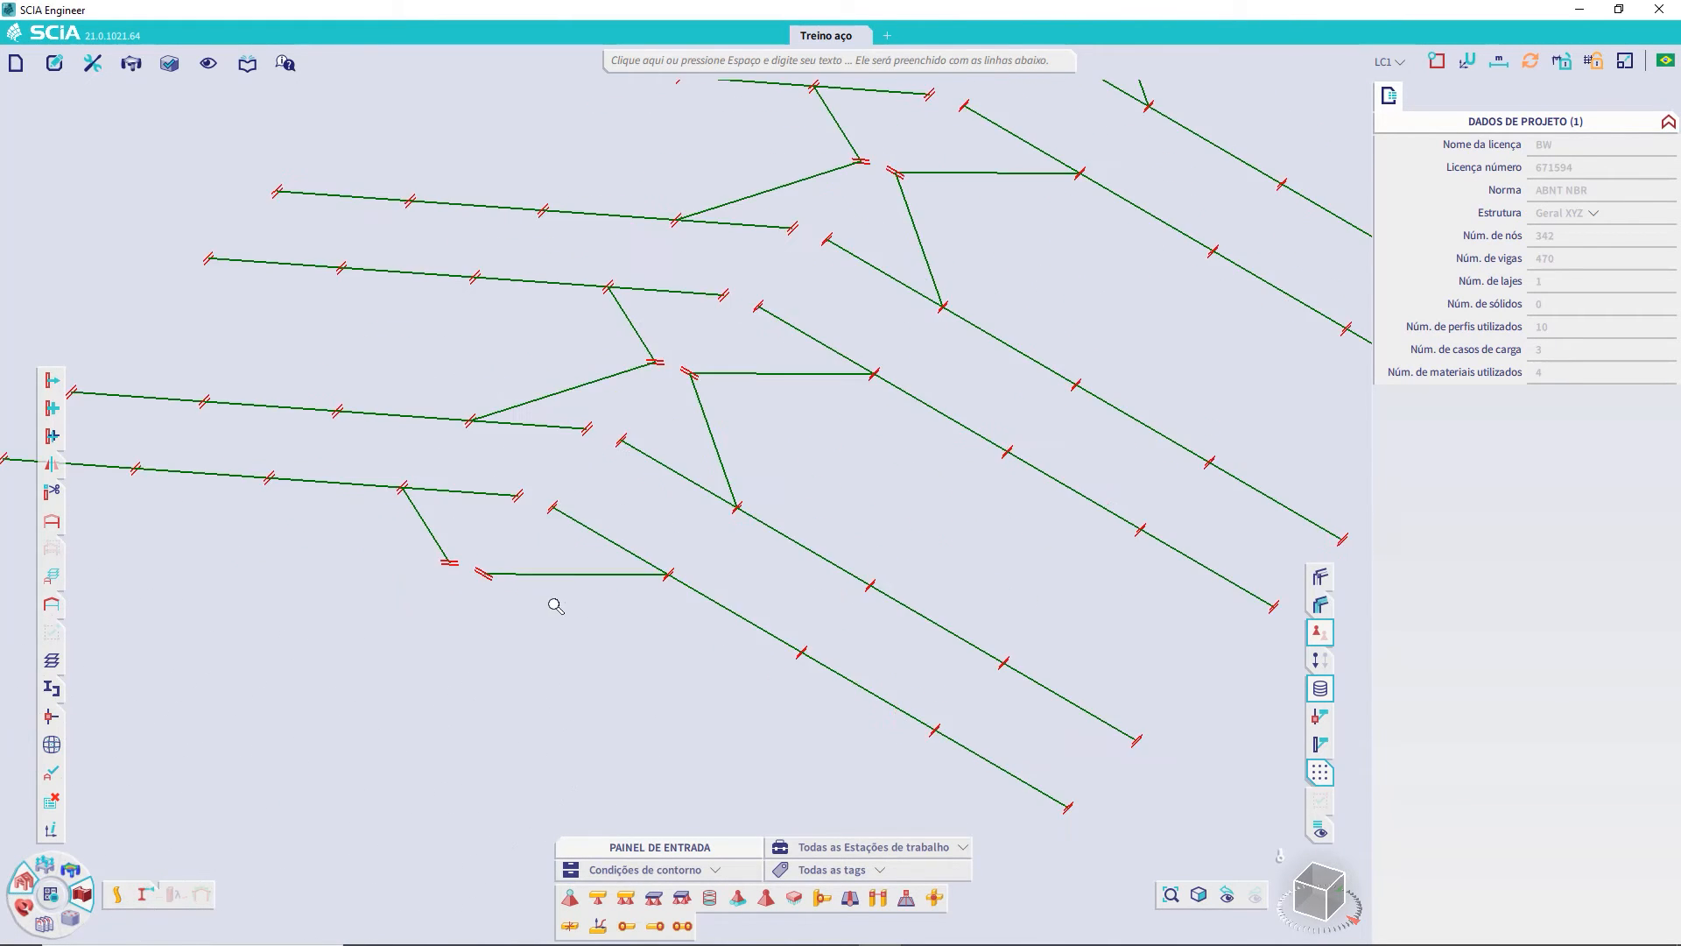
left_click(584, 575)
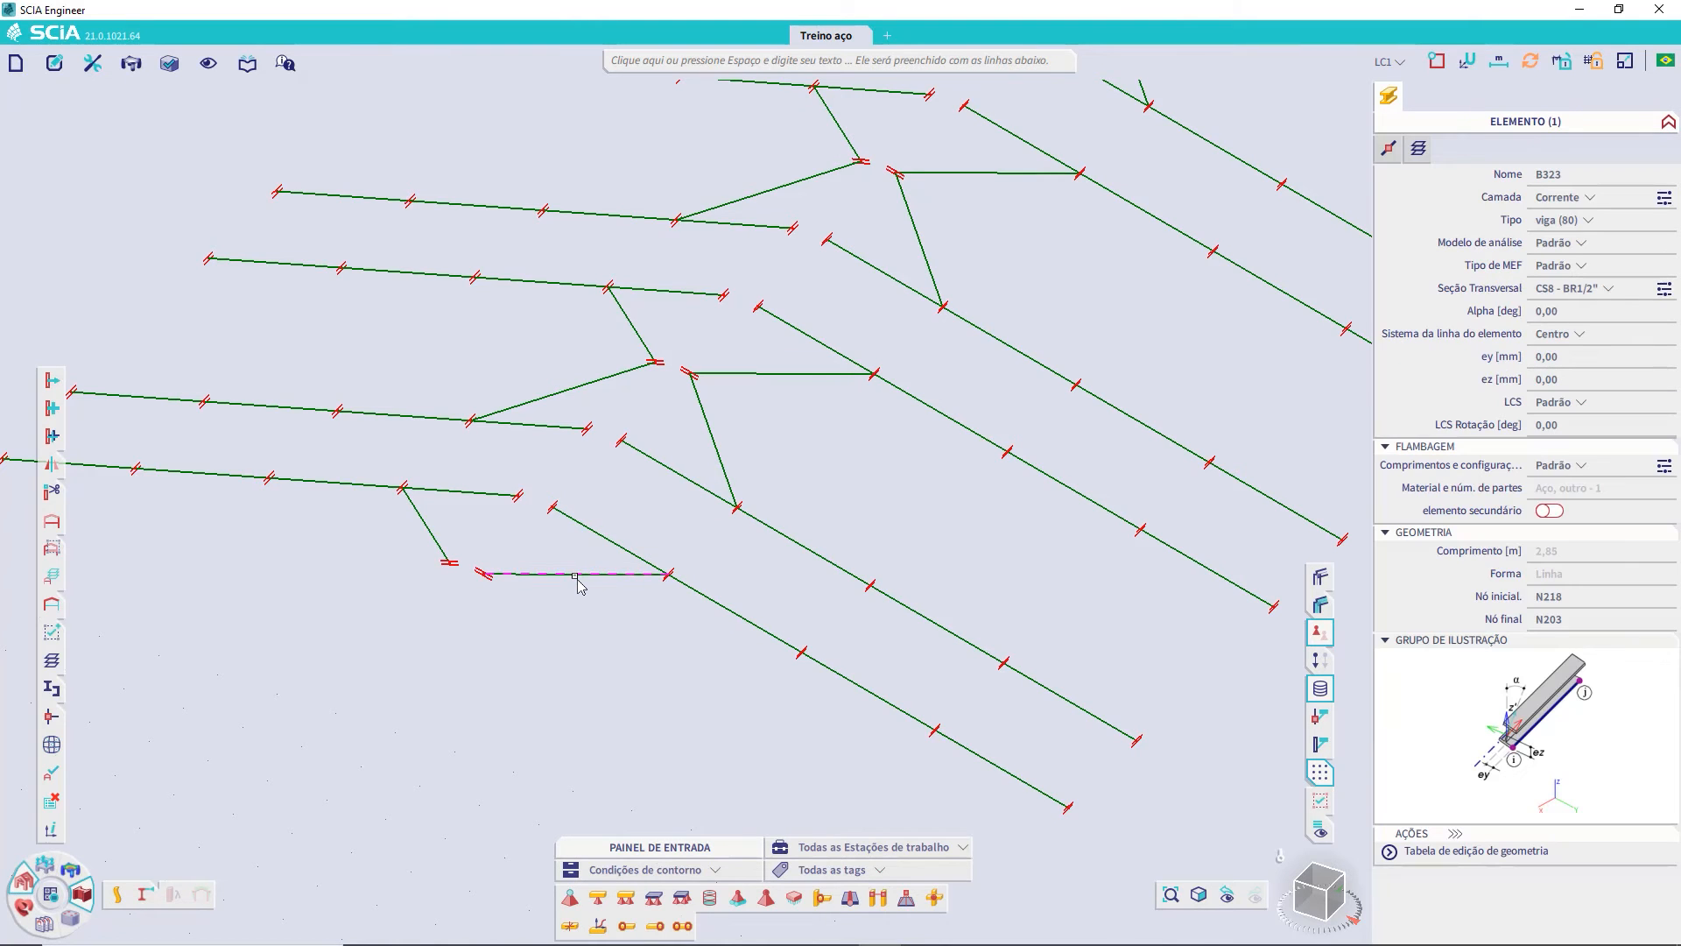
right_click(1581, 290)
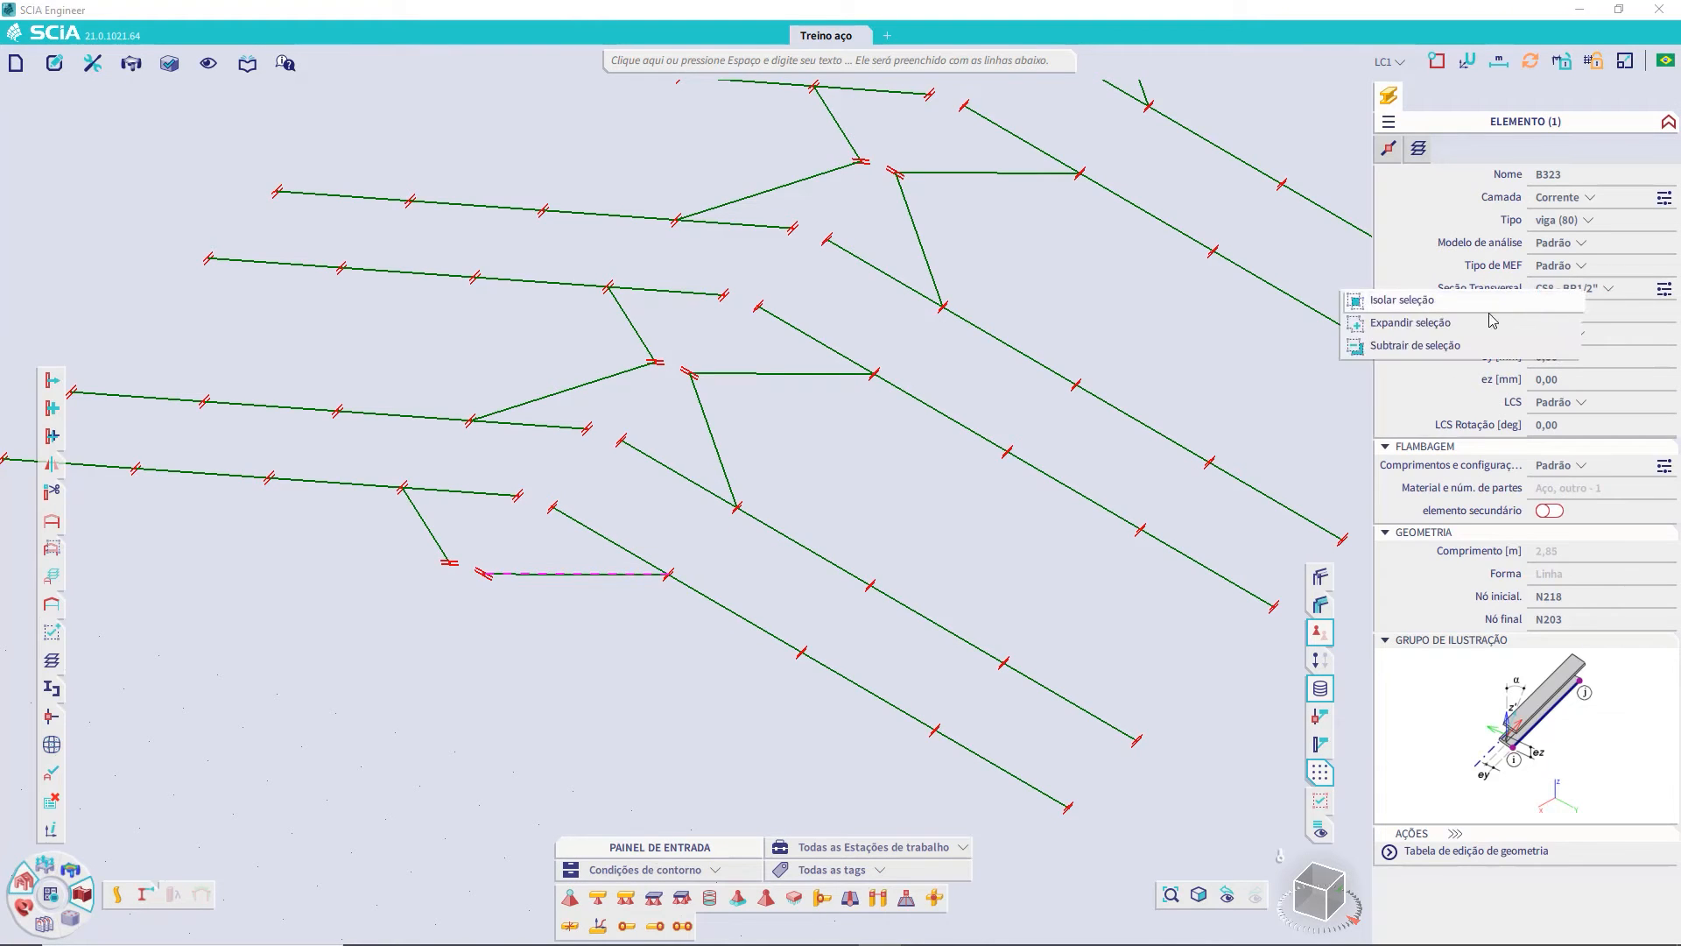
left_click(1464, 324)
left_click(1610, 245)
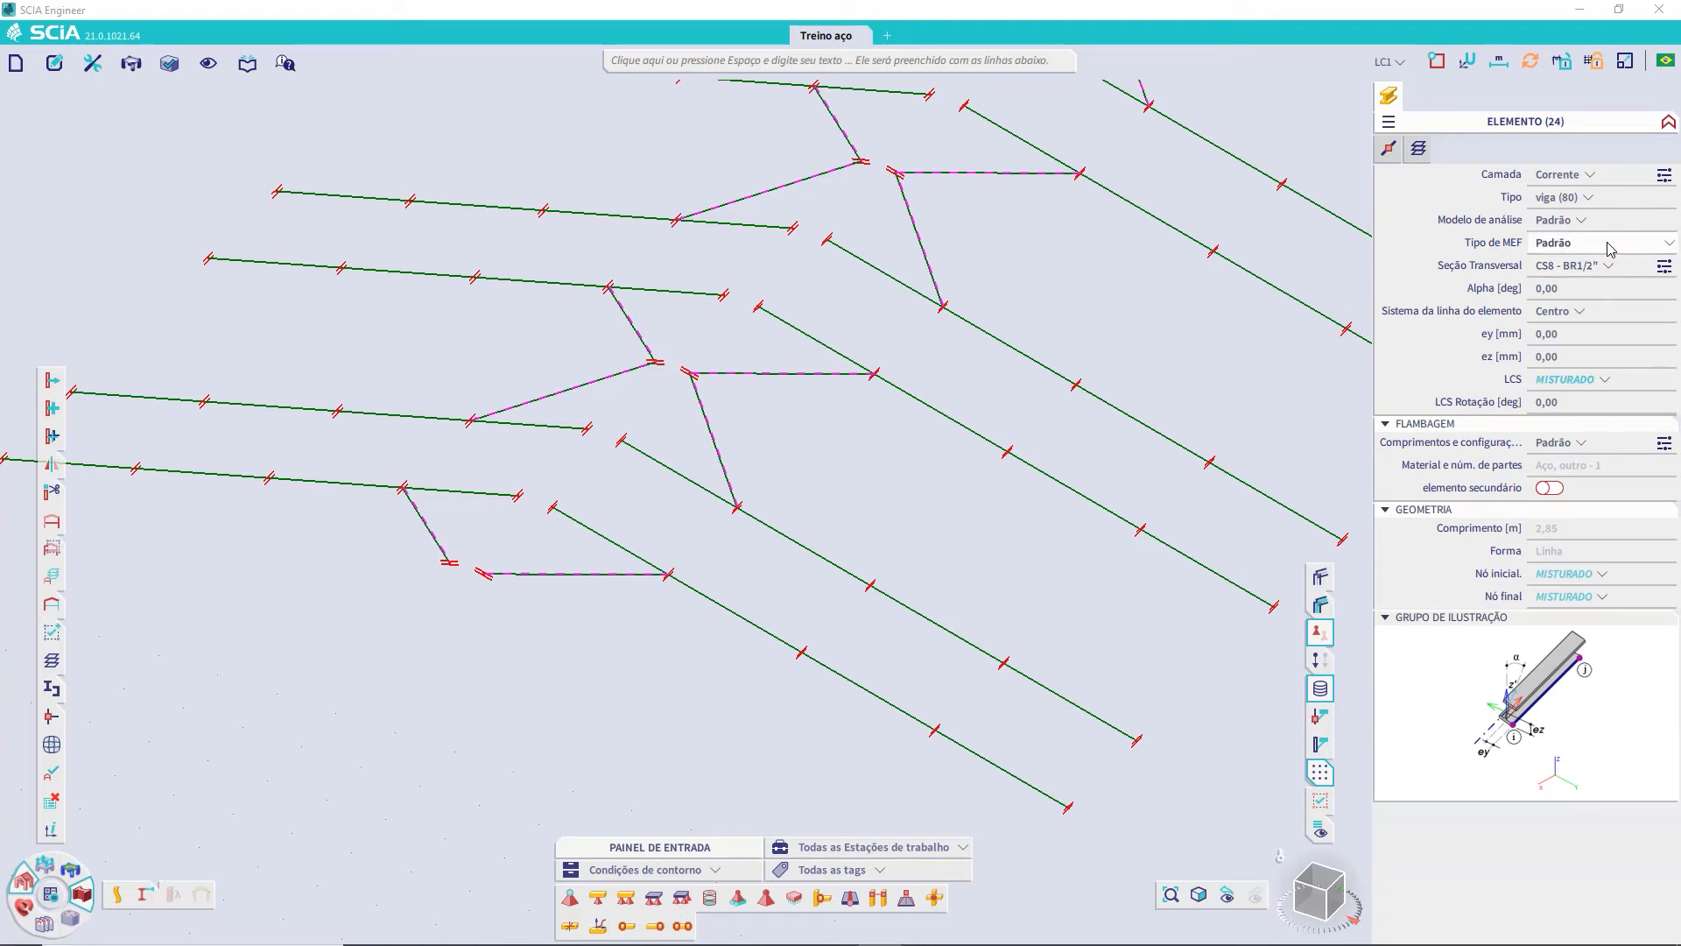
left_click(1587, 277)
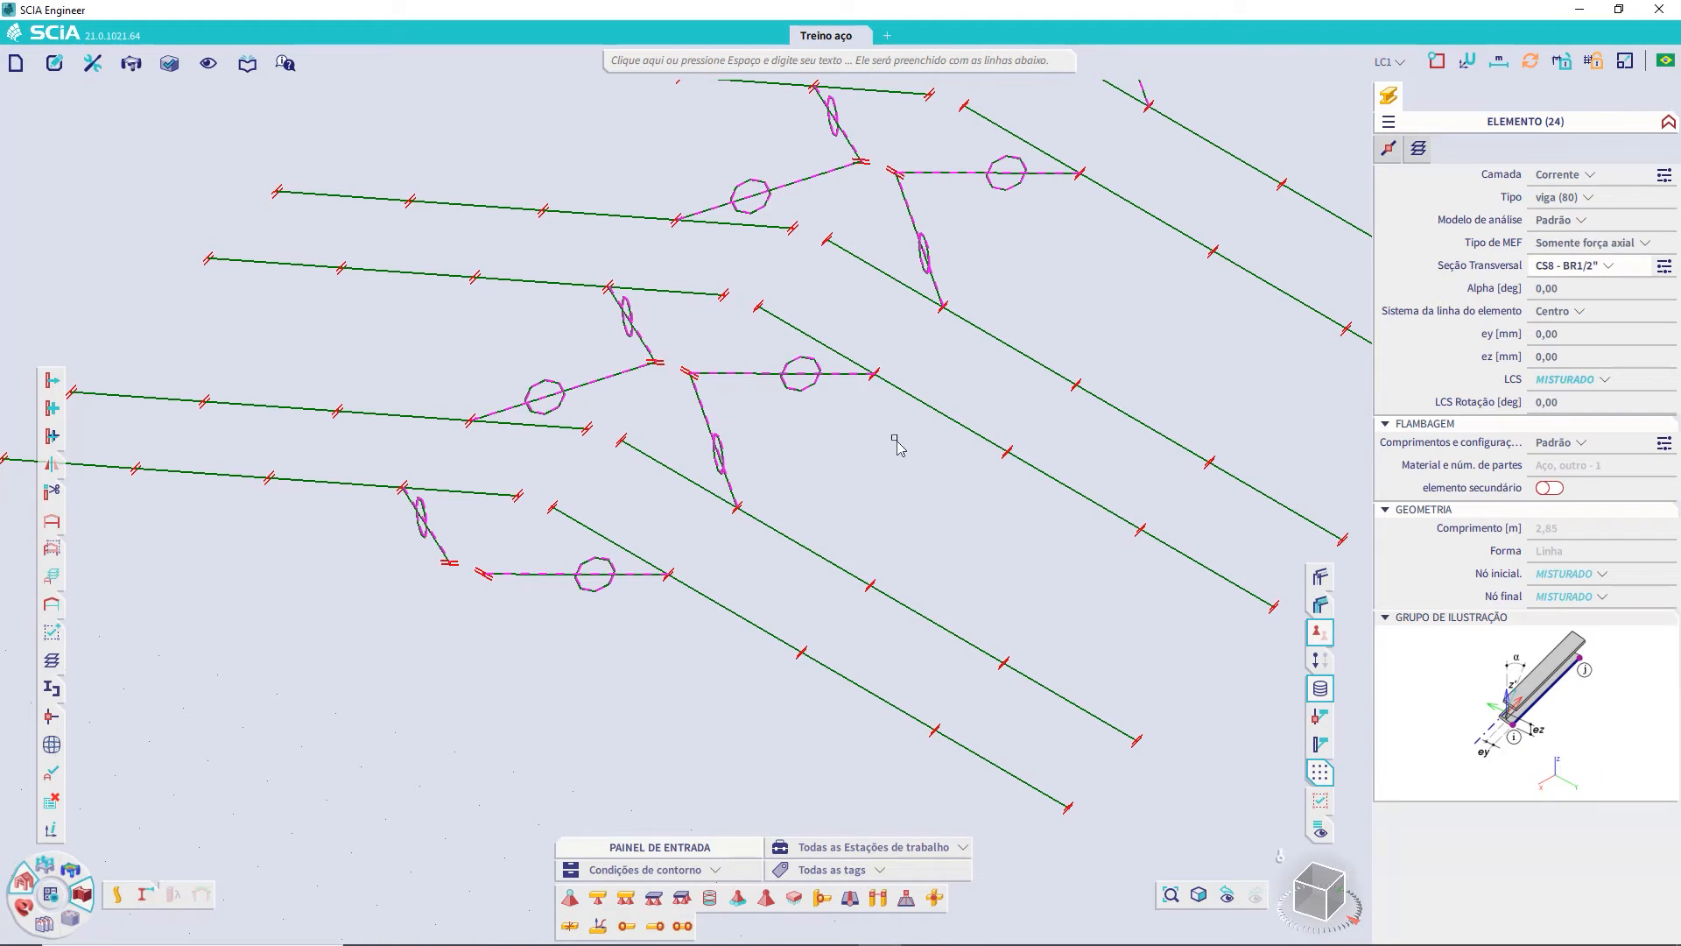
key("Escape")
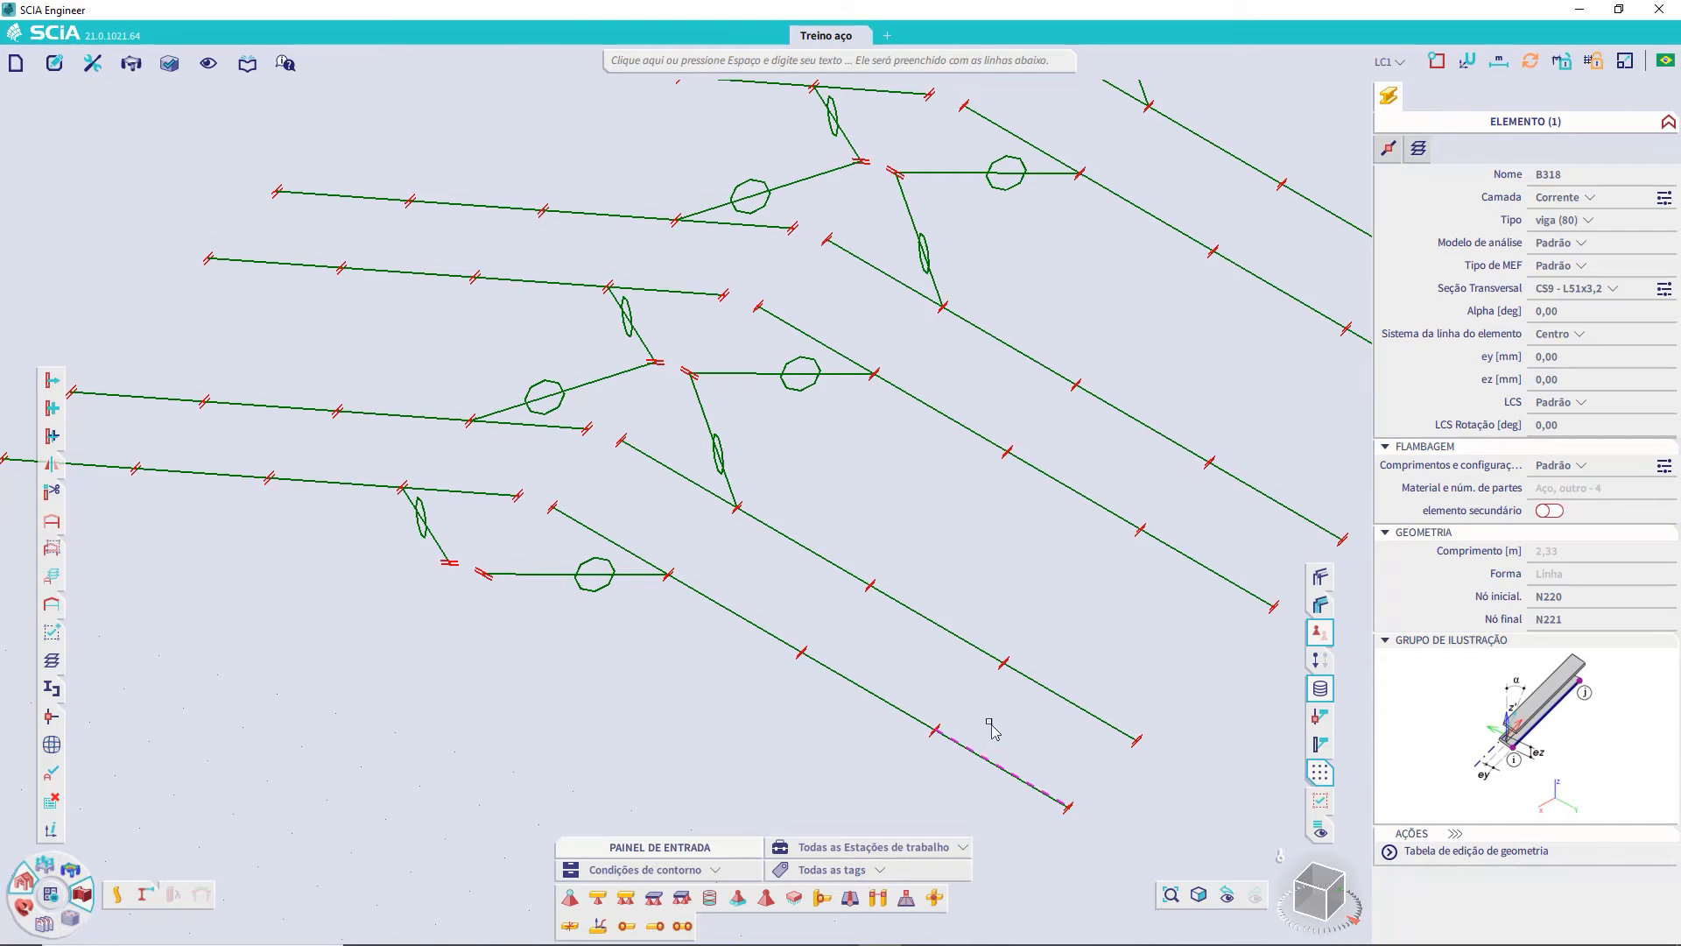
- Expand the selection to all CS9 - L51x3,2 members of the Corrente layer and add beam hinges at the Ambos position to them
right_click(1592, 298)
left_click(1482, 326)
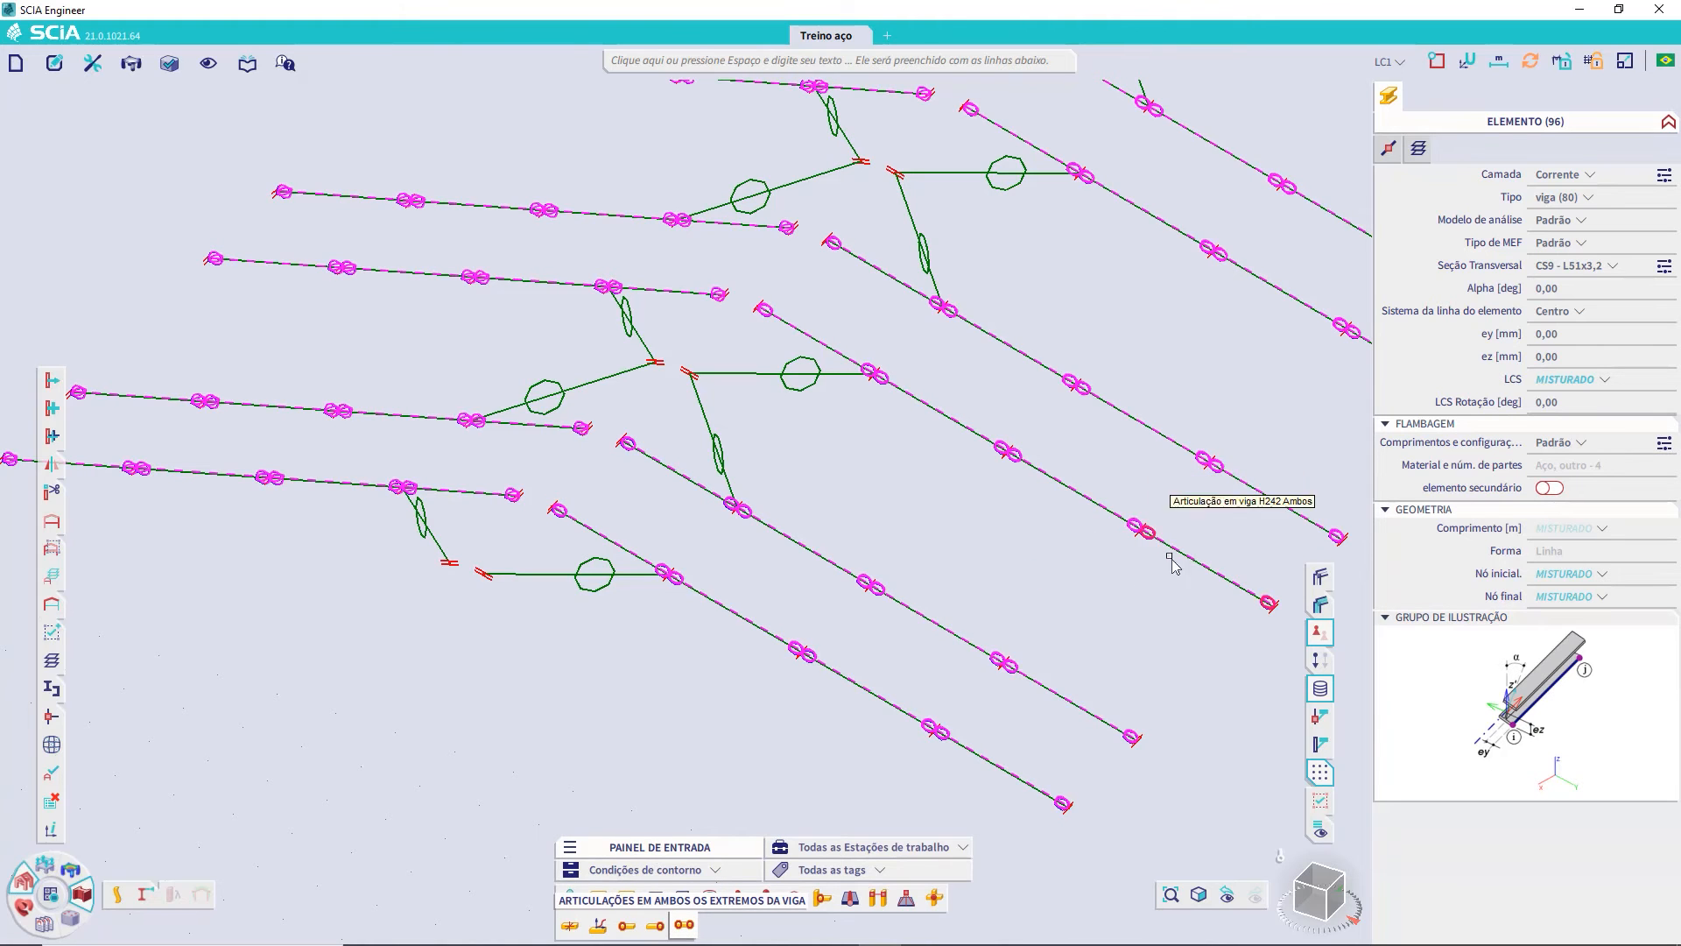
- Examine the beam hinges at the nodes along the CS9 - L51x3,2 members of the Corrente layer and clear the selection
scroll(1007, 661, "up", 8)
scroll(1002, 657, "up", 3)
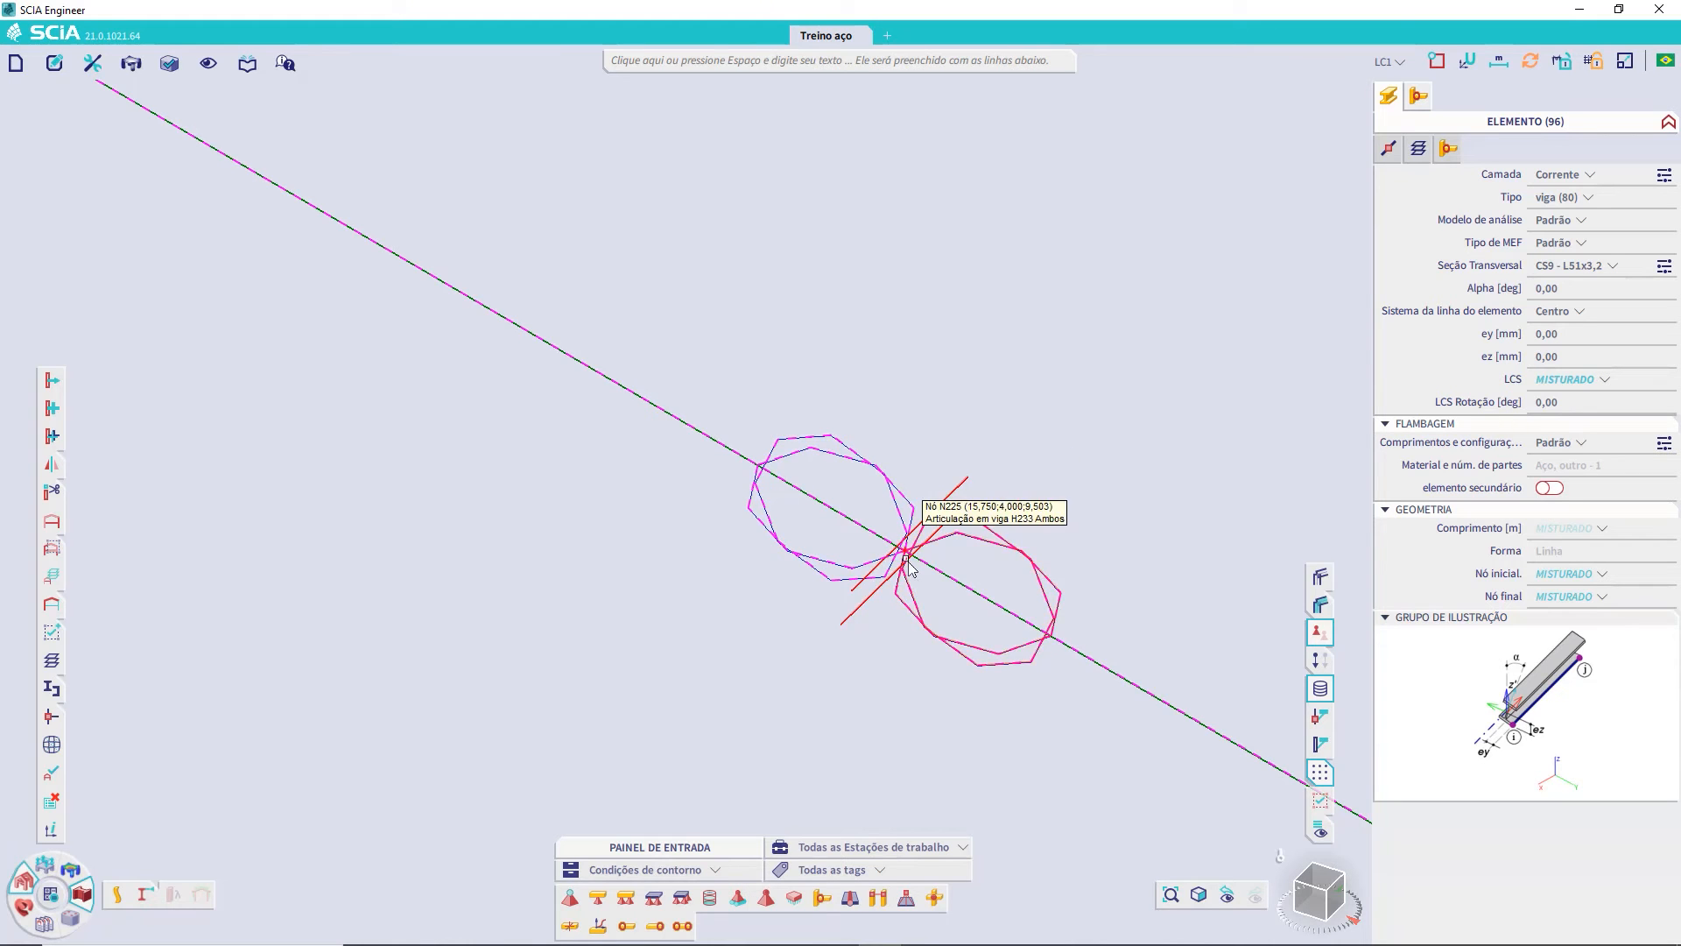
scroll(920, 560, "down", 10)
scroll(930, 565, "up", 8)
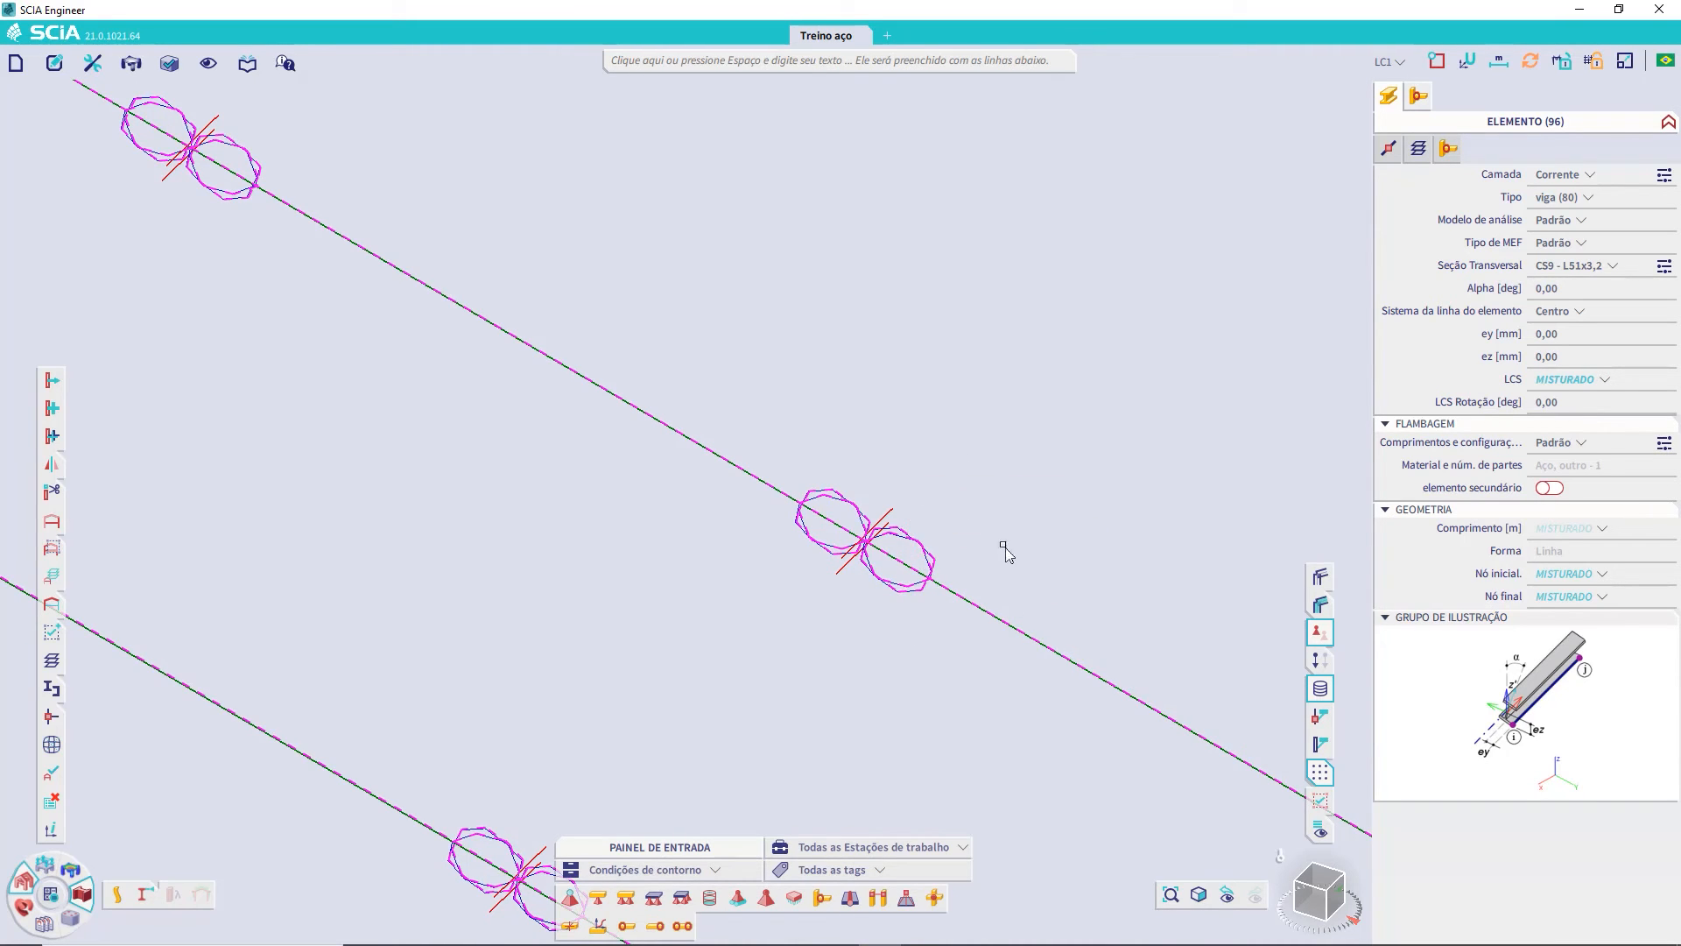
scroll(913, 447, "down", 3)
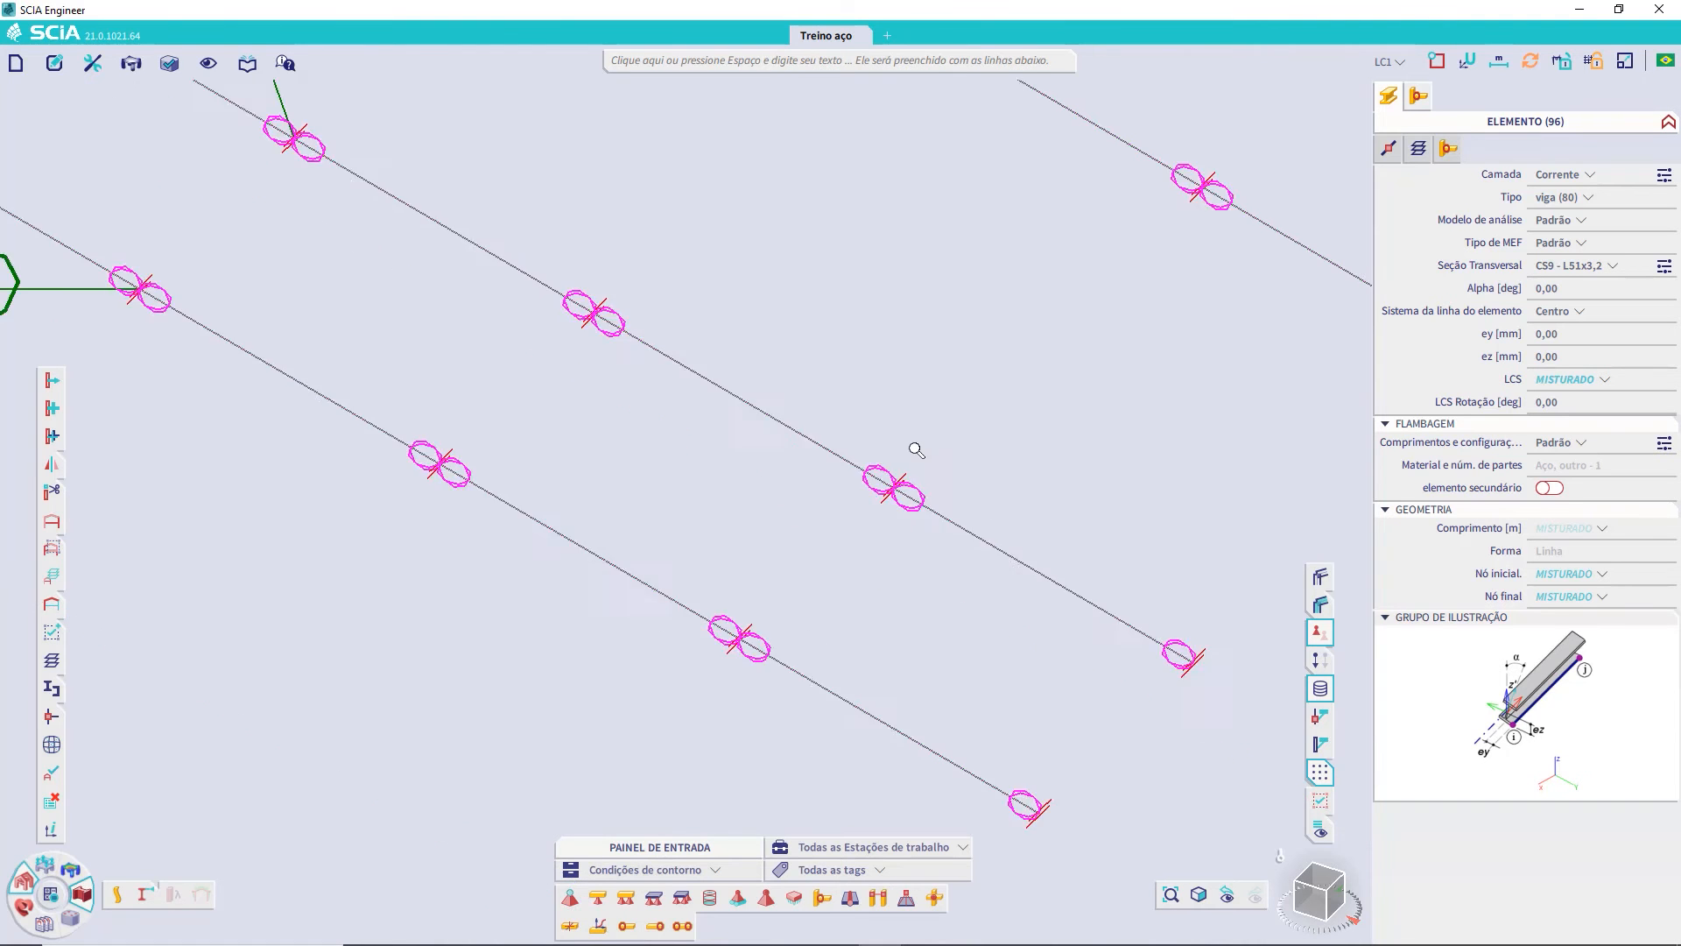
key("Escape")
scroll(840, 292, "down", 2)
scroll(840, 293, "down", 2)
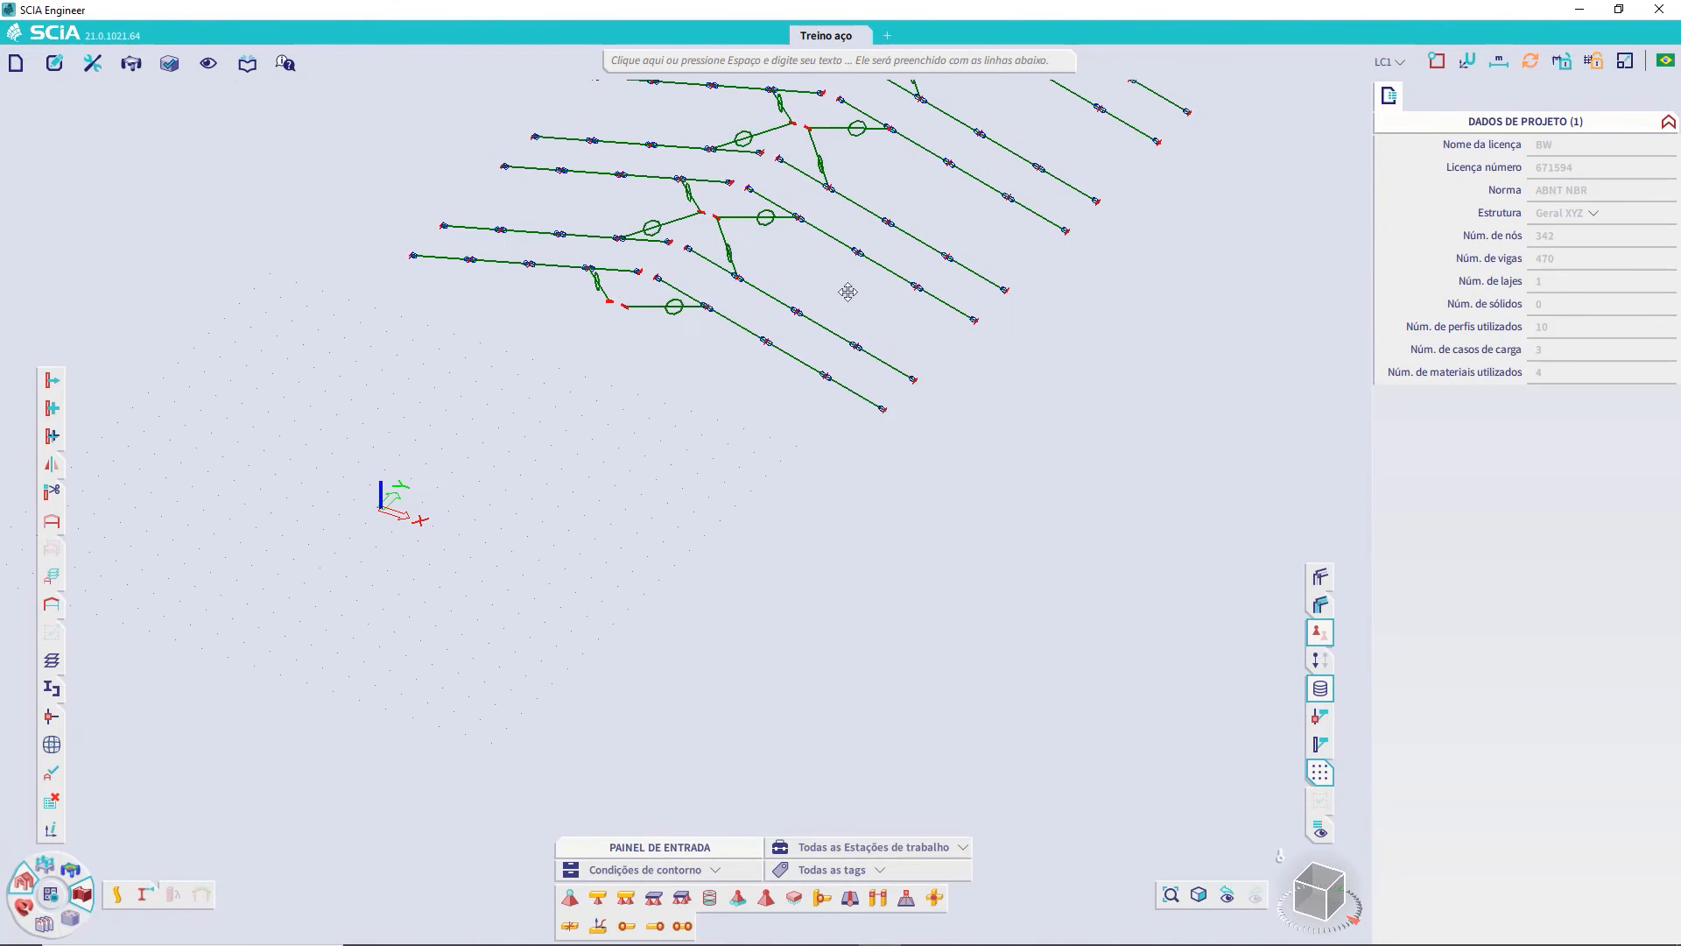
middle_click_drag(847, 289, 810, 582)
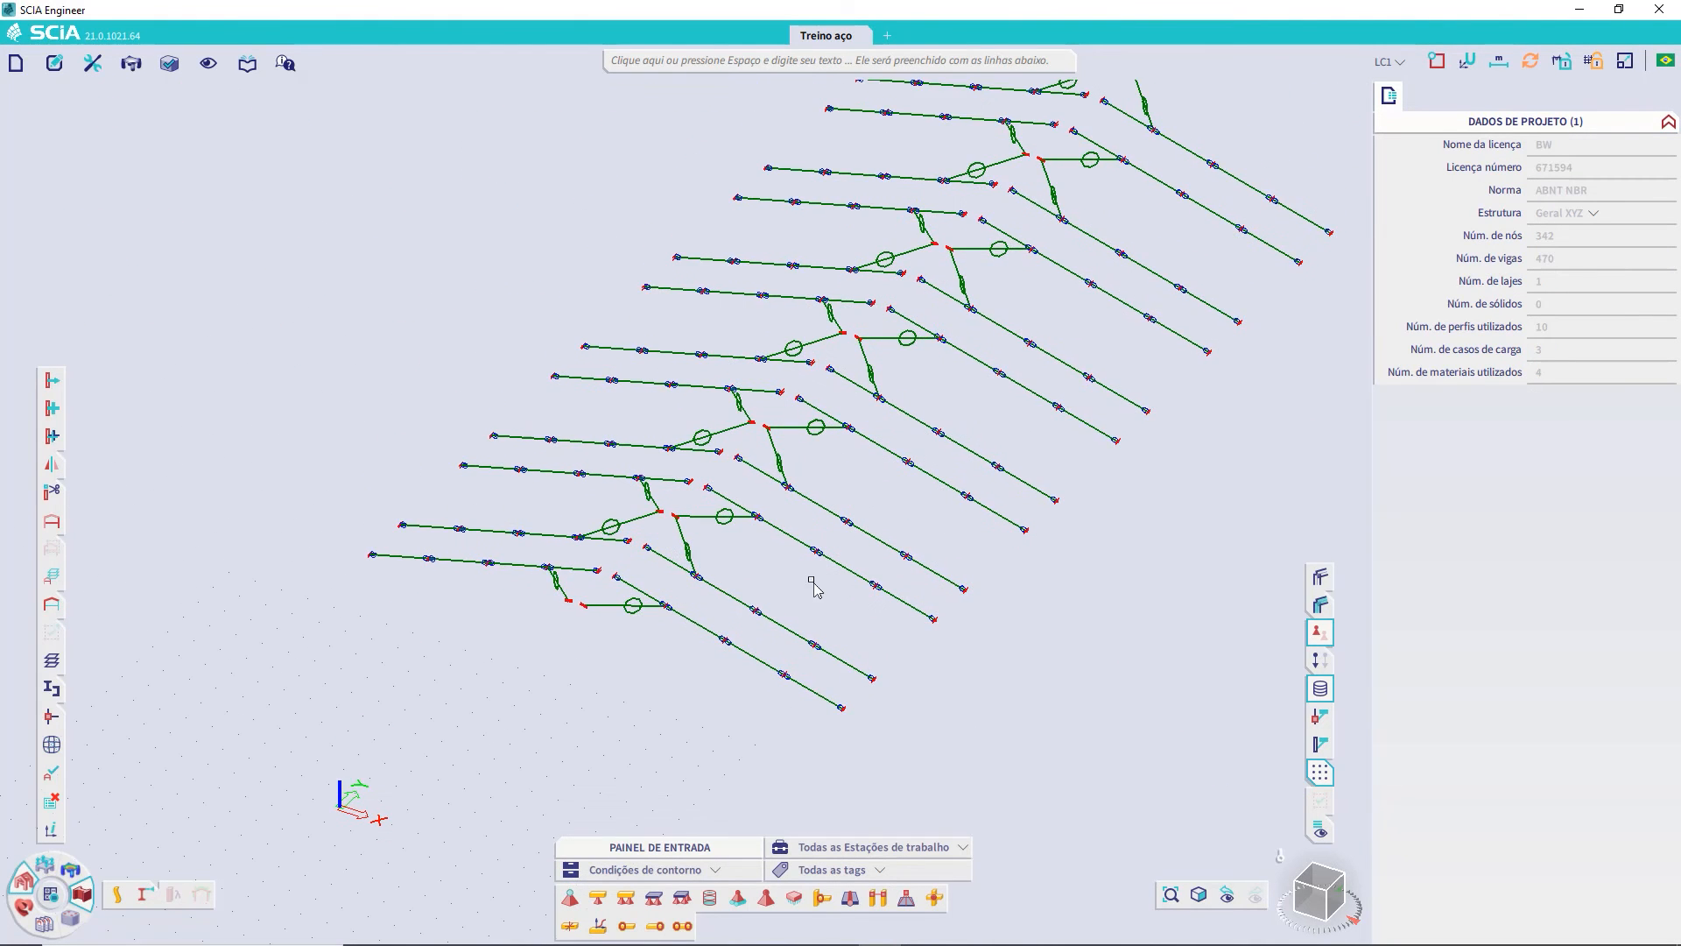
- Change the layer activity so that Contra par is the active layer instead of Corrente
left_click(53, 575)
left_click(1030, 300)
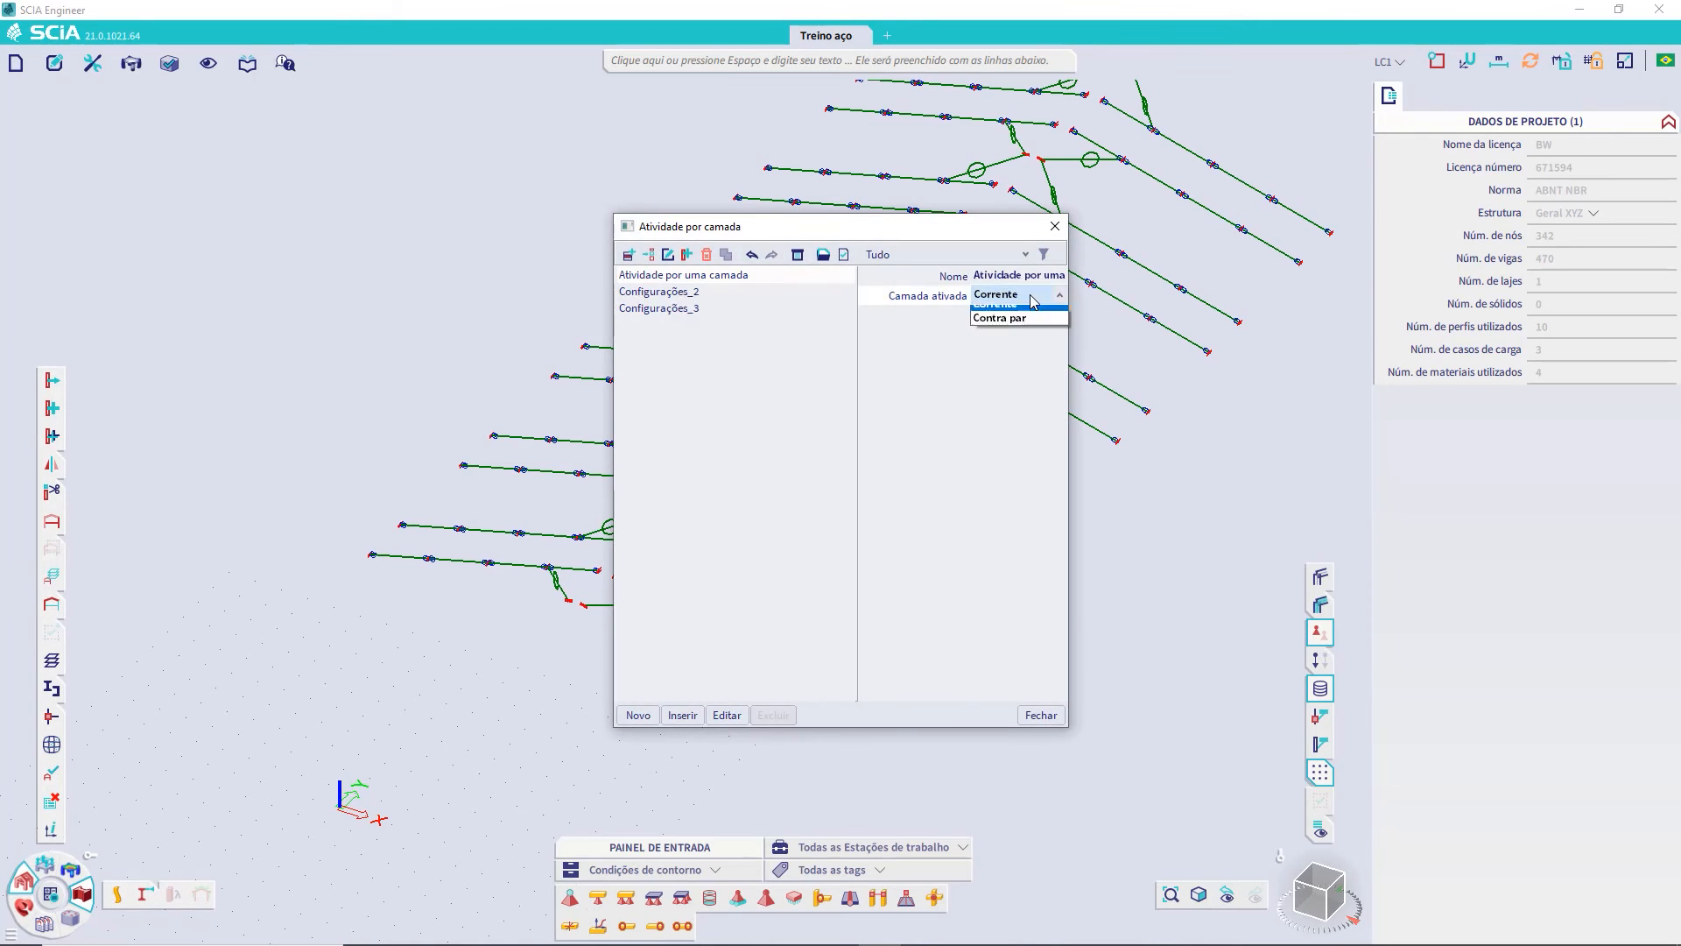
left_click(1009, 418)
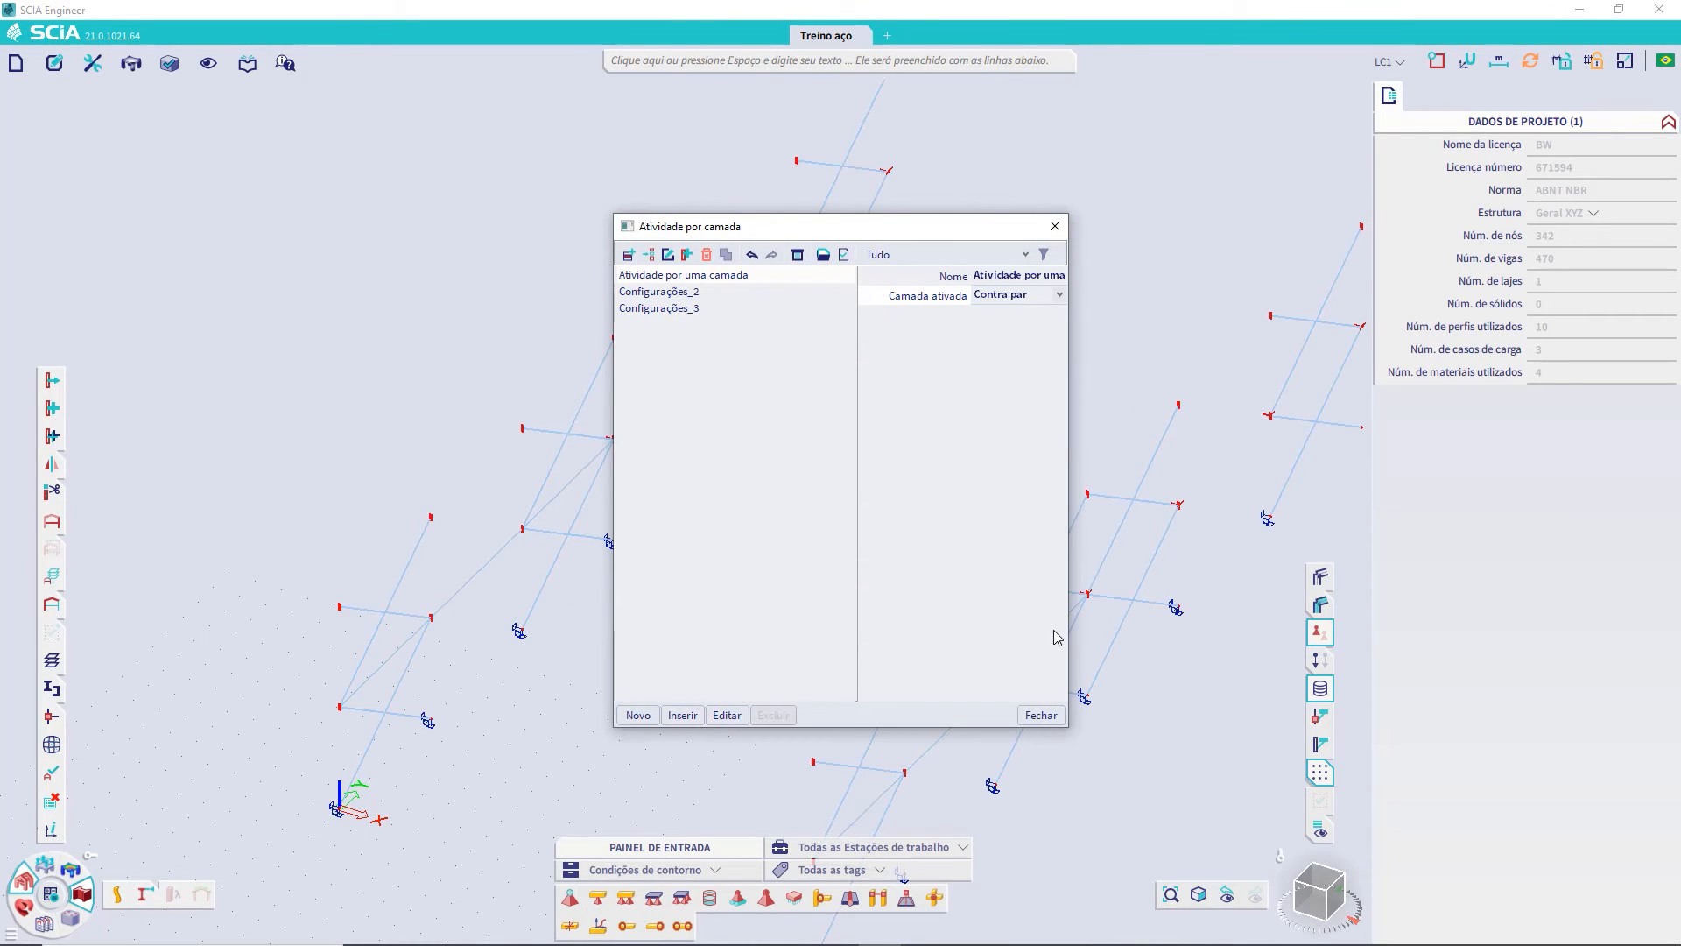
left_click(1041, 715)
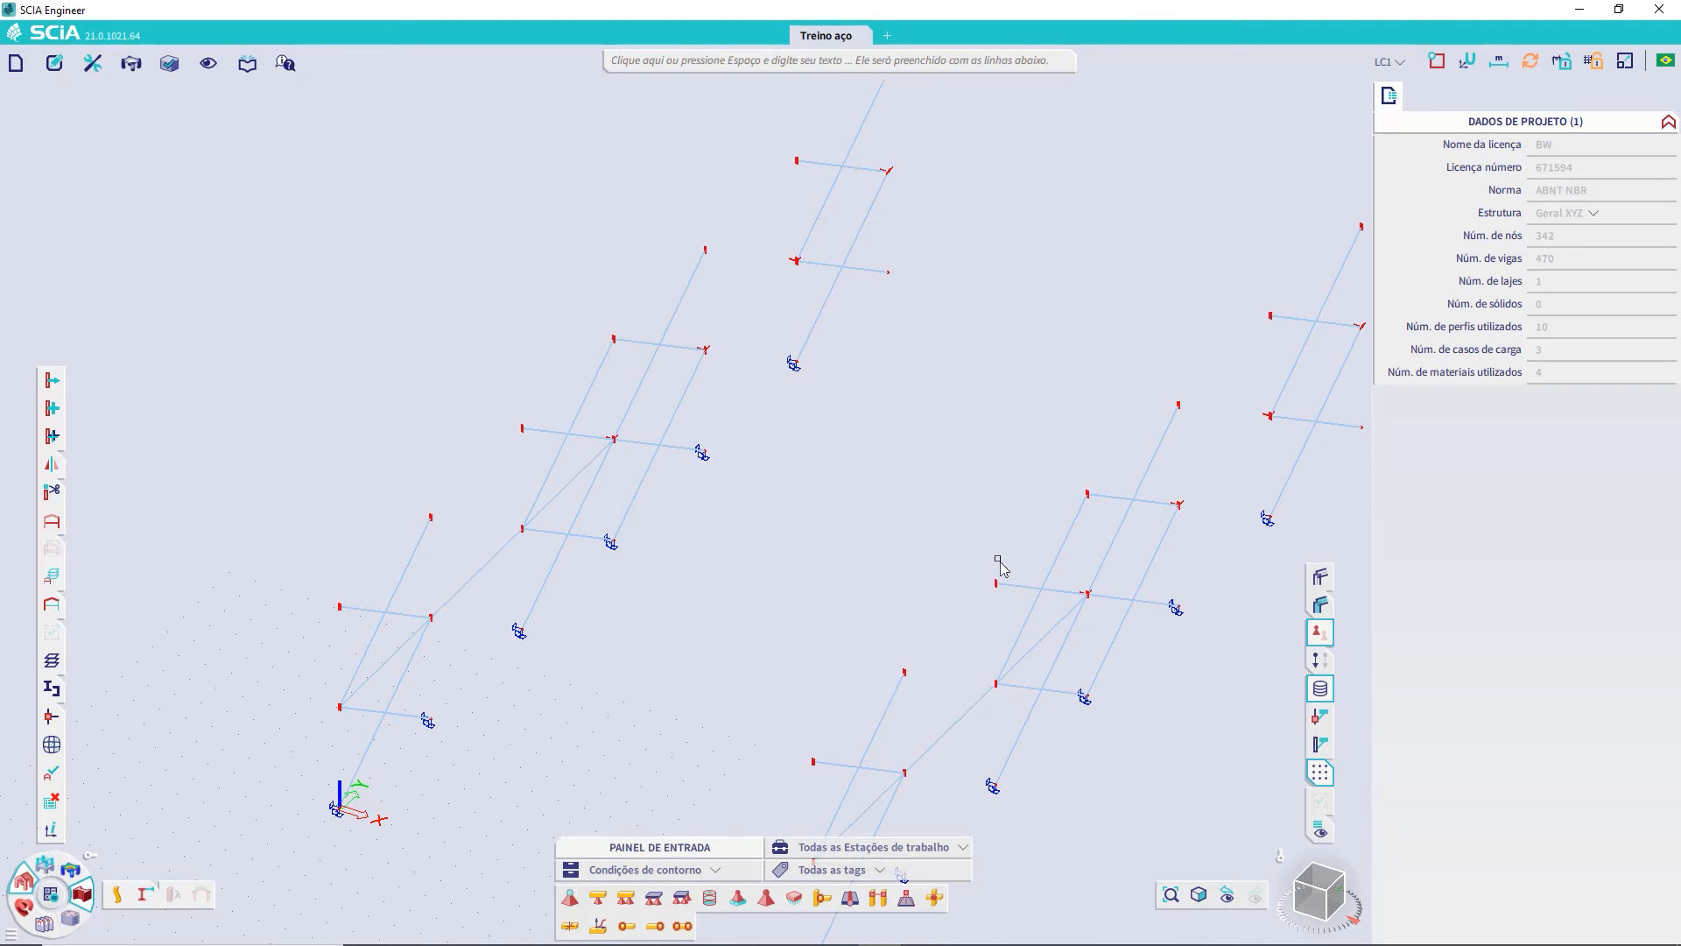
- Select all CS4 - VSM250x20 members of the Contra par layer by their shared section and add beam hinges at both ends
scroll(949, 605, "down", 2)
right_click_drag(964, 689, 909, 662, "ctrl")
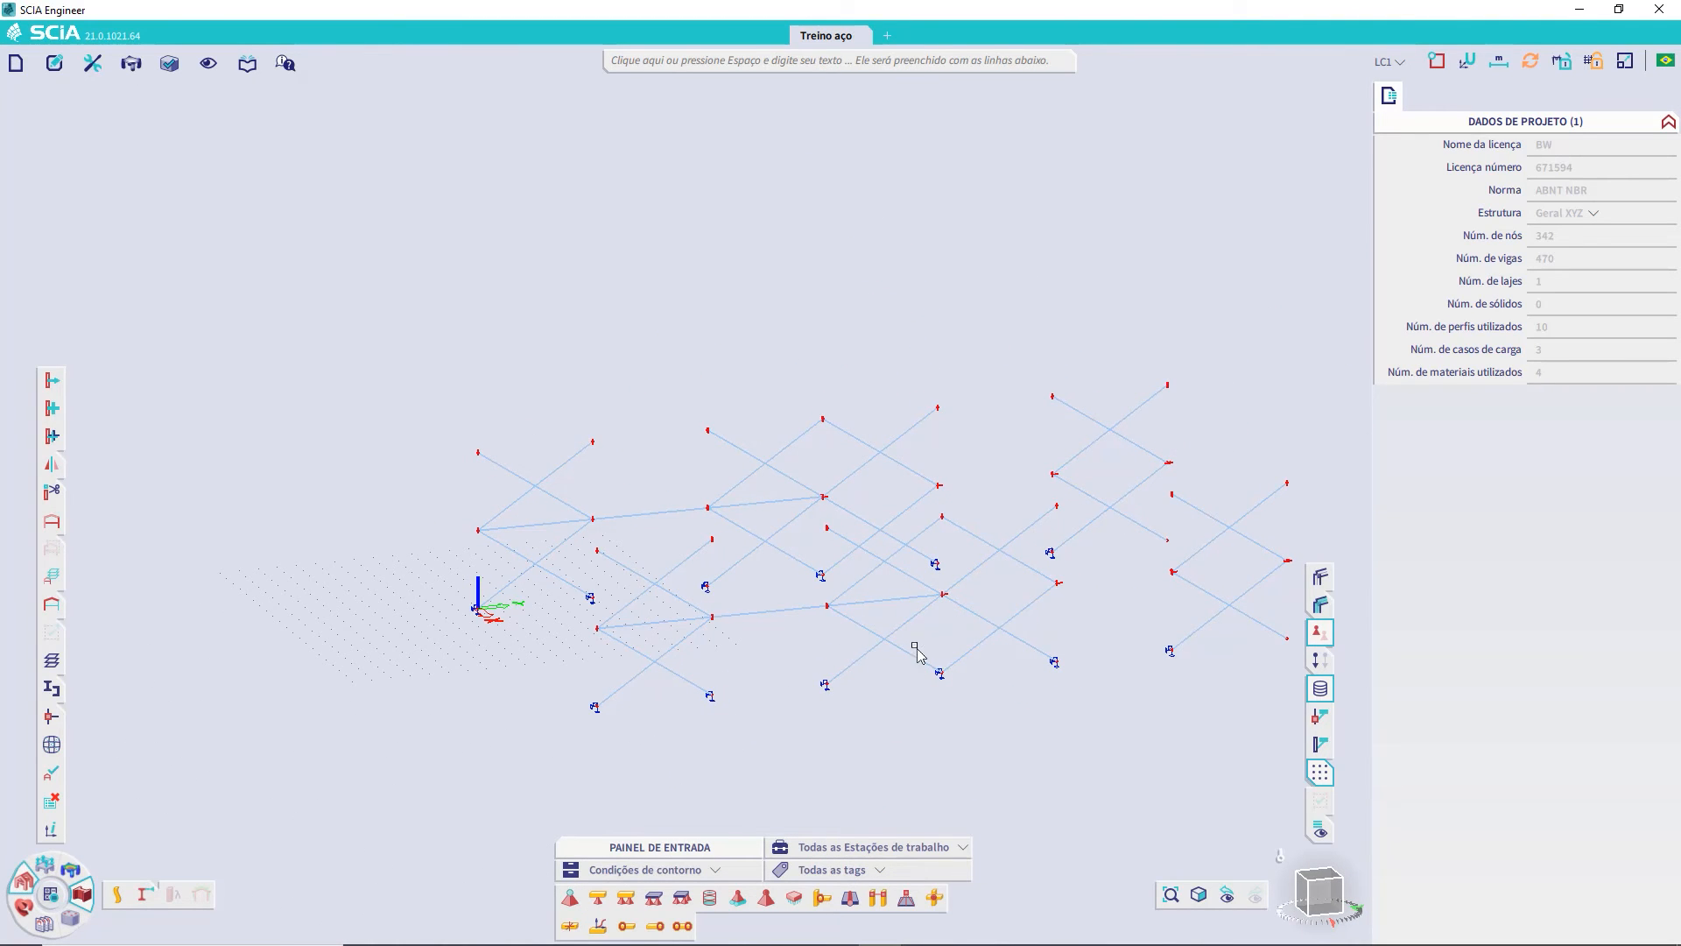
left_click(891, 603)
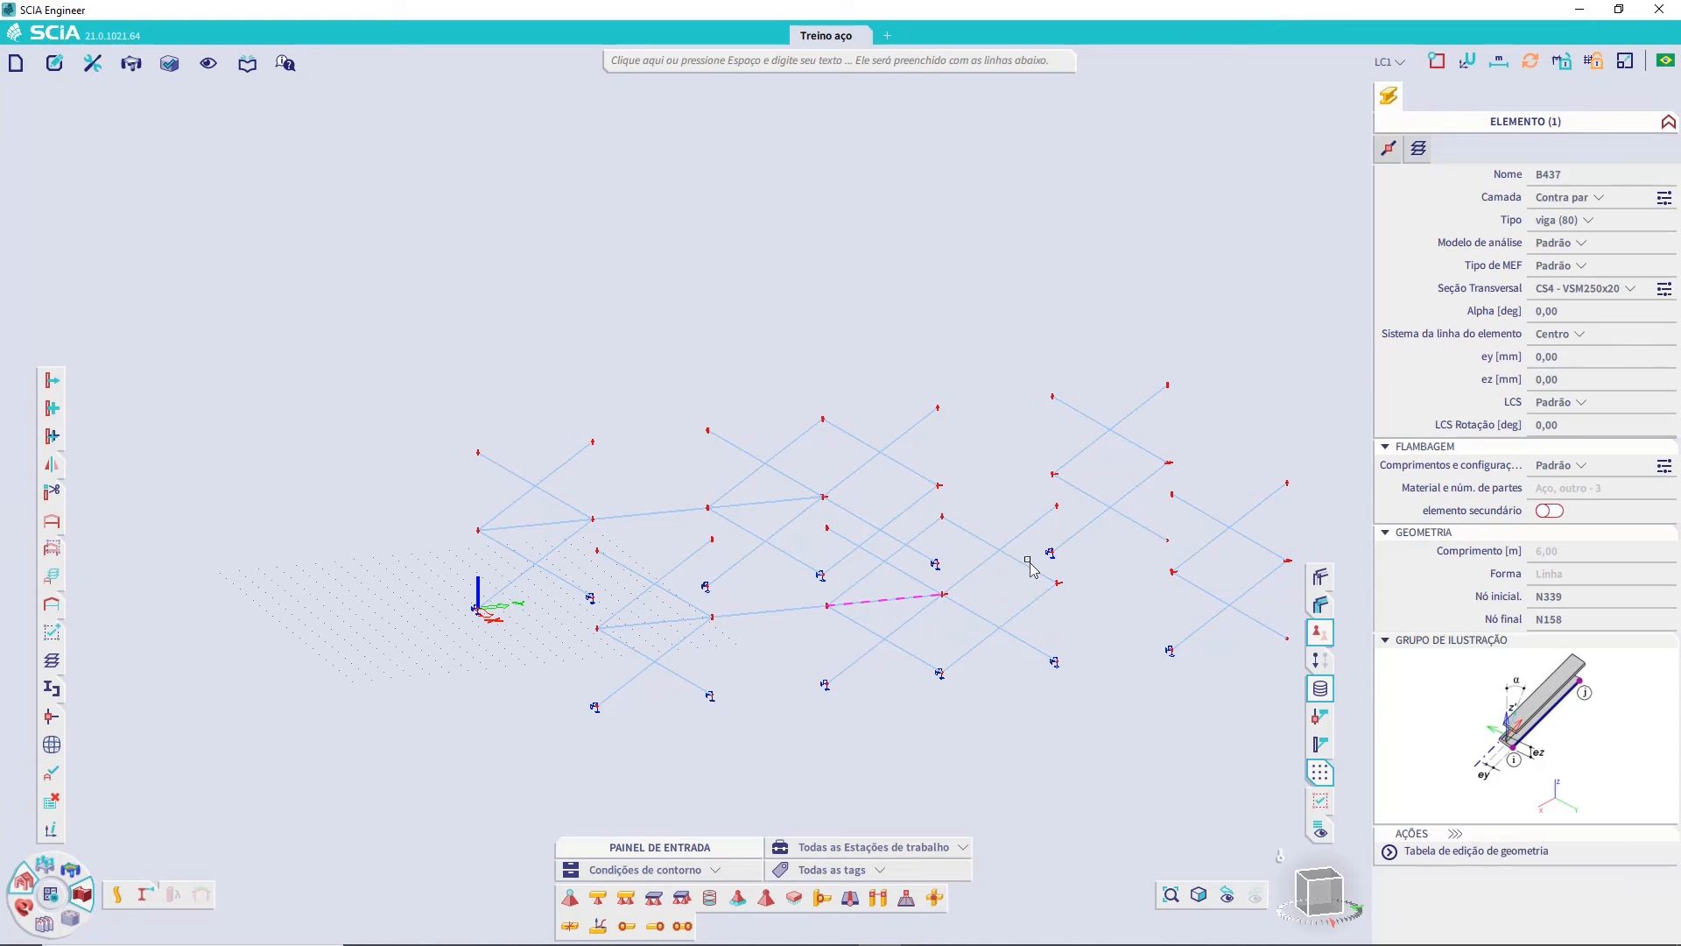
left_click(1590, 290)
right_click(1590, 290)
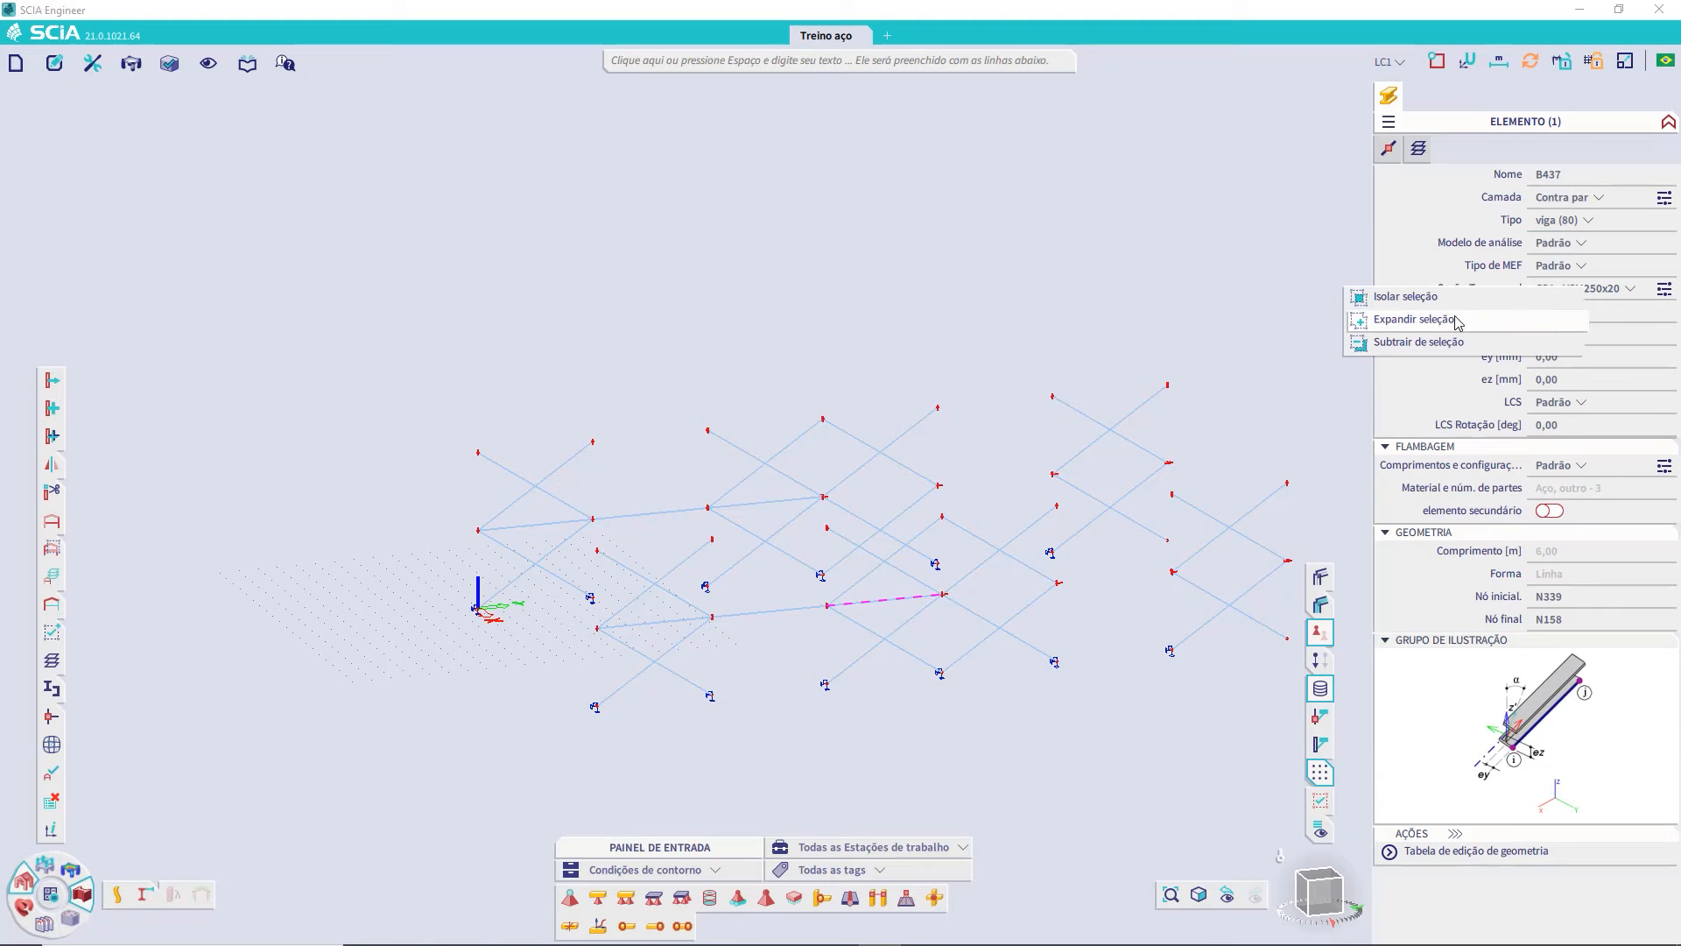
left_click(1408, 321)
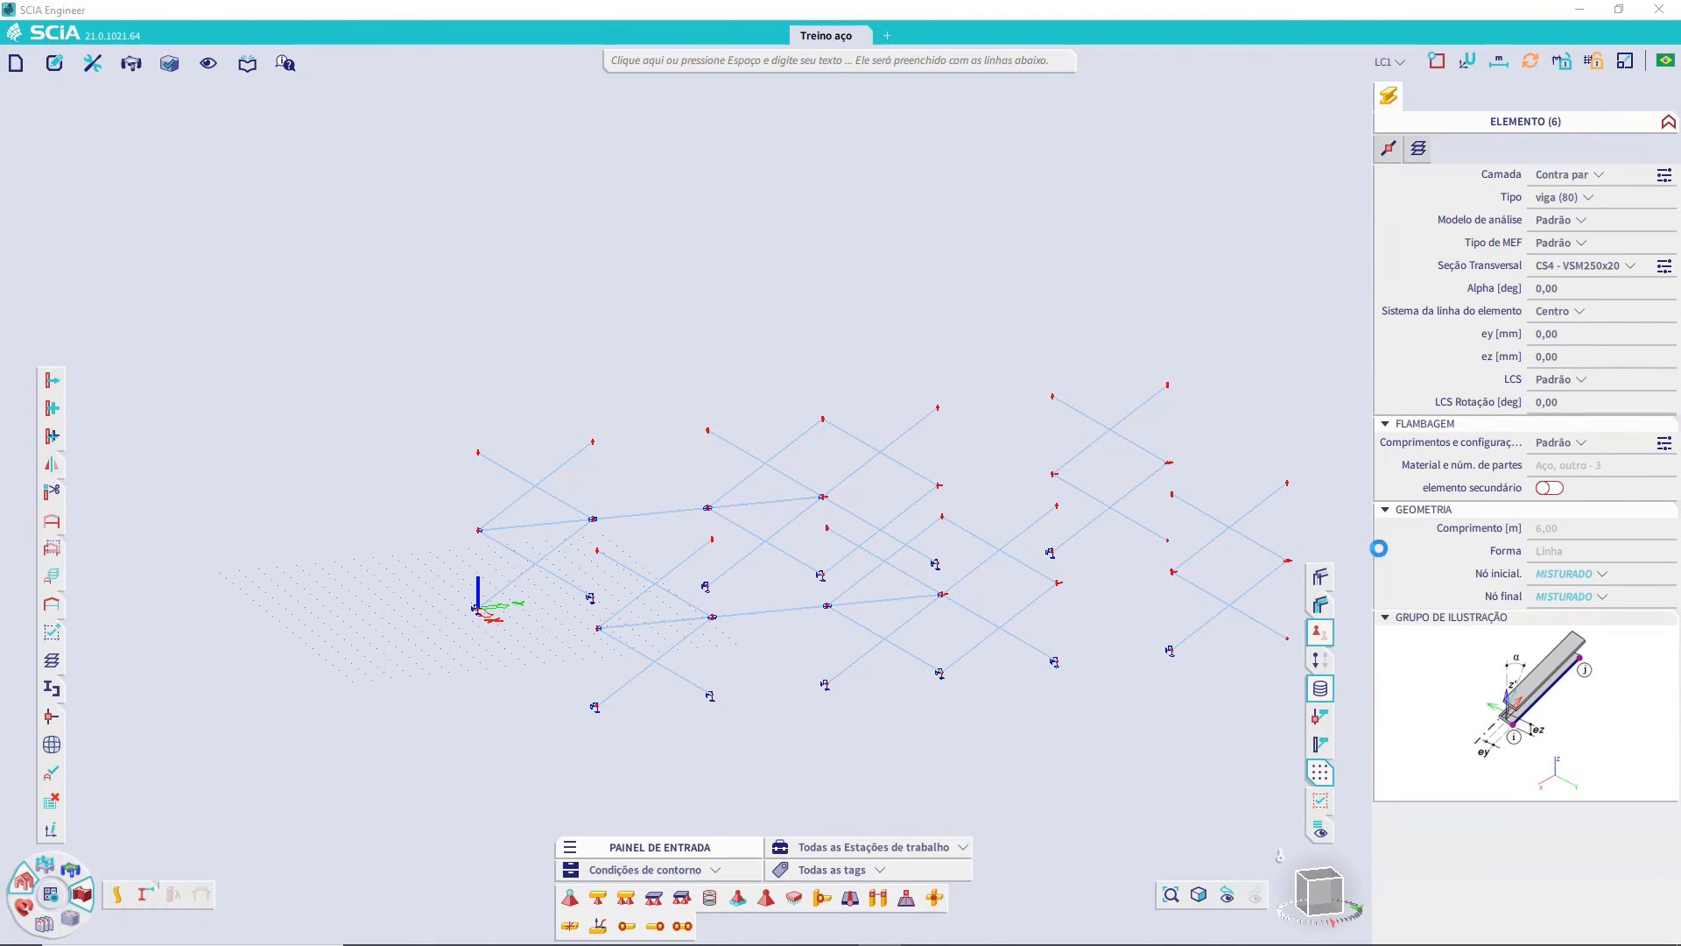
- Set the fiz rotation of the new hinges on the CS4 - VSM250x20 members to Rígido and clear the selection
left_click(1449, 149)
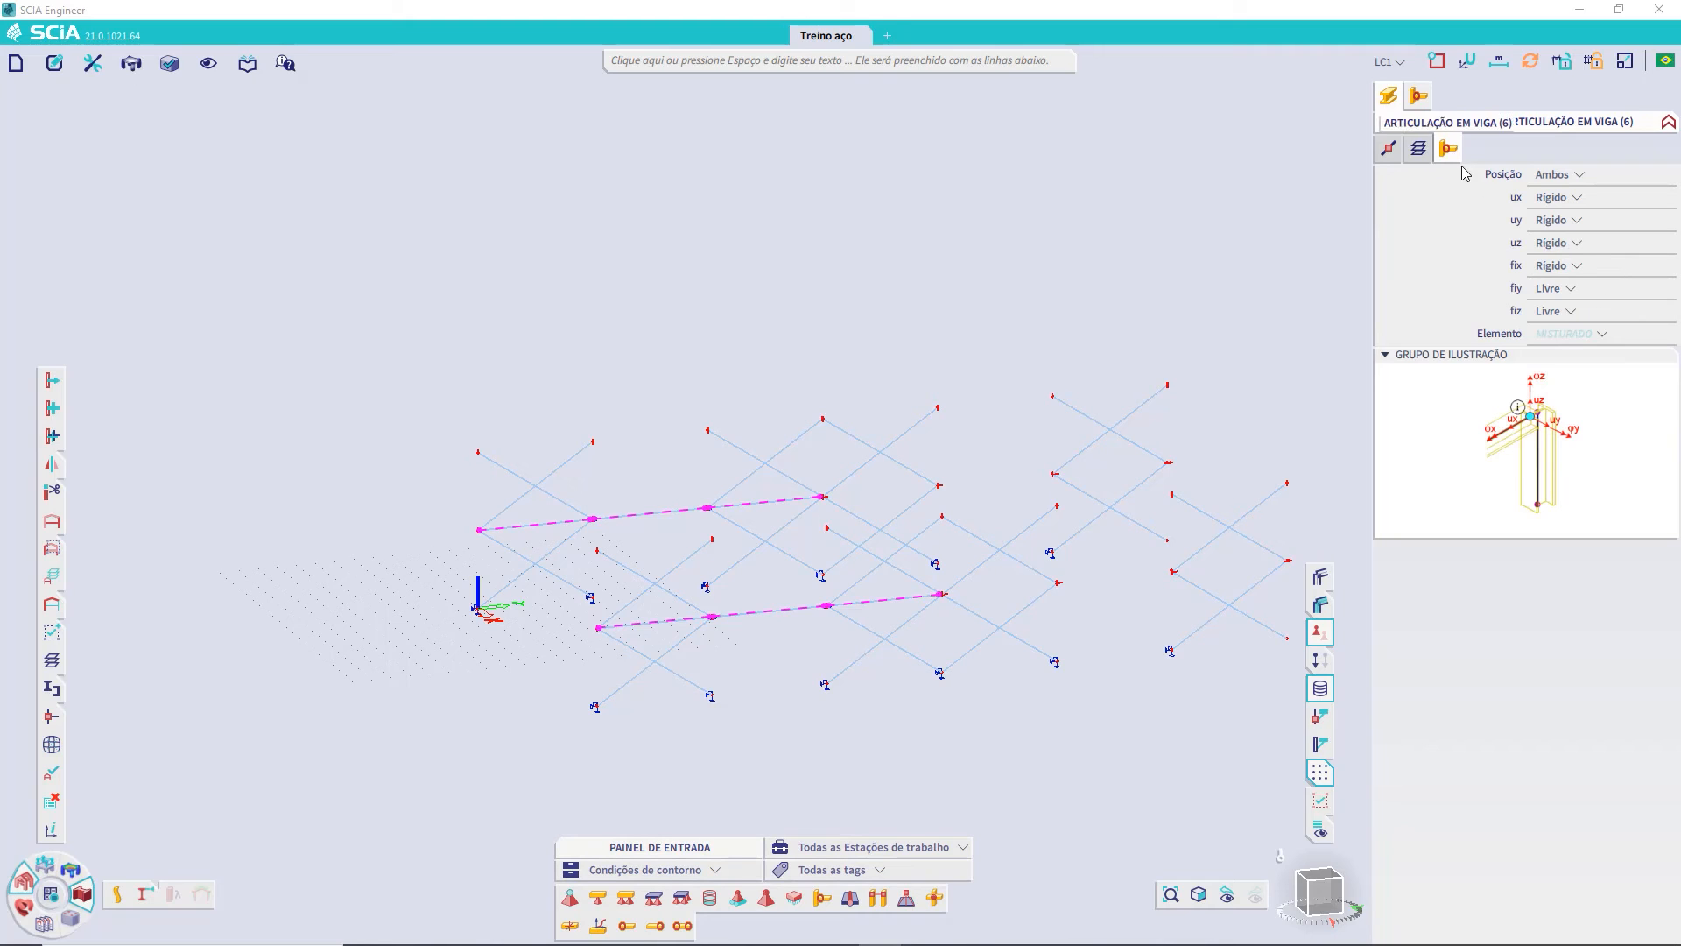
left_click(1572, 311)
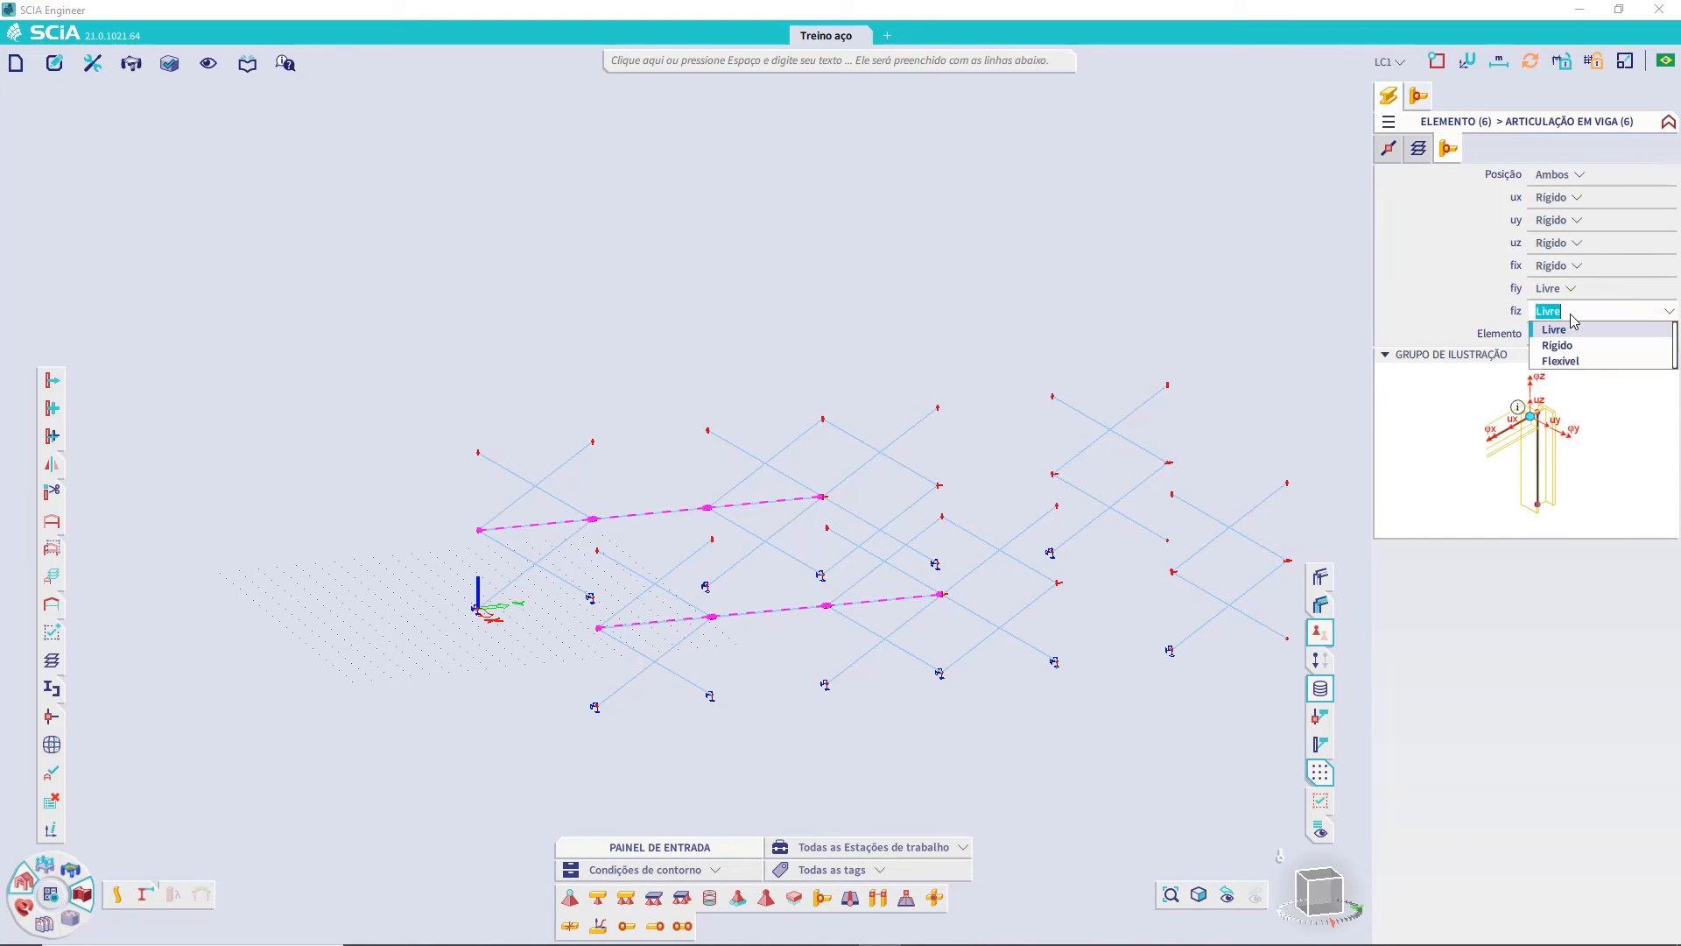
left_click(1563, 345)
scroll(736, 639, "up", 5)
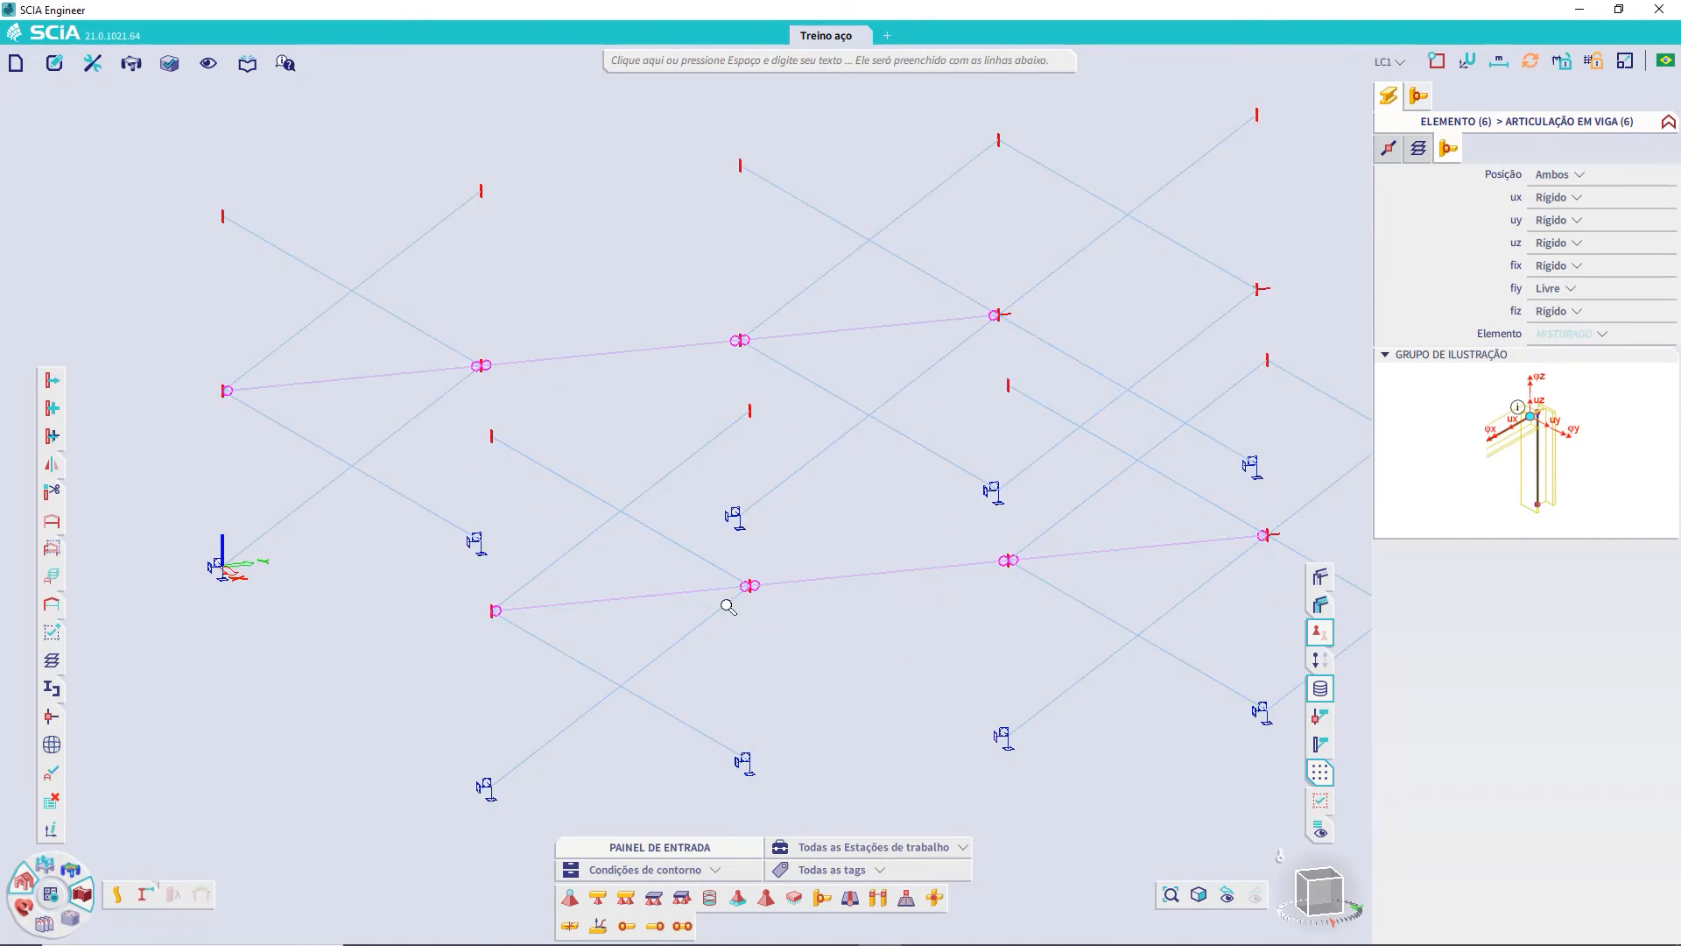
scroll(753, 574, "down", 5)
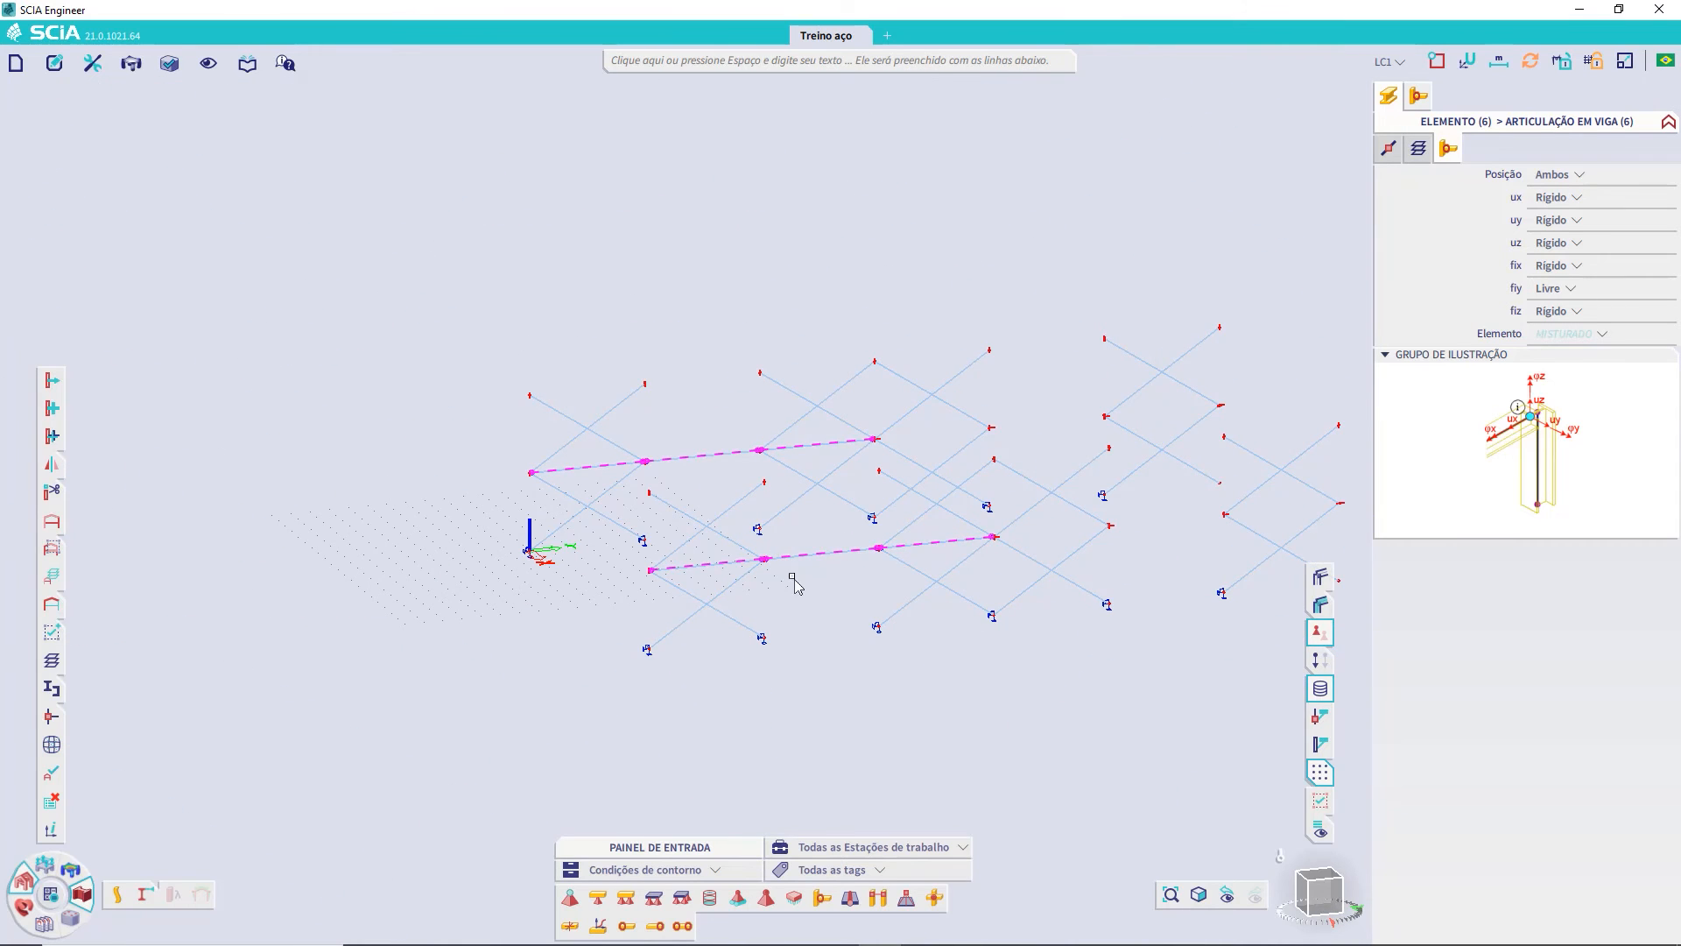
key("Escape")
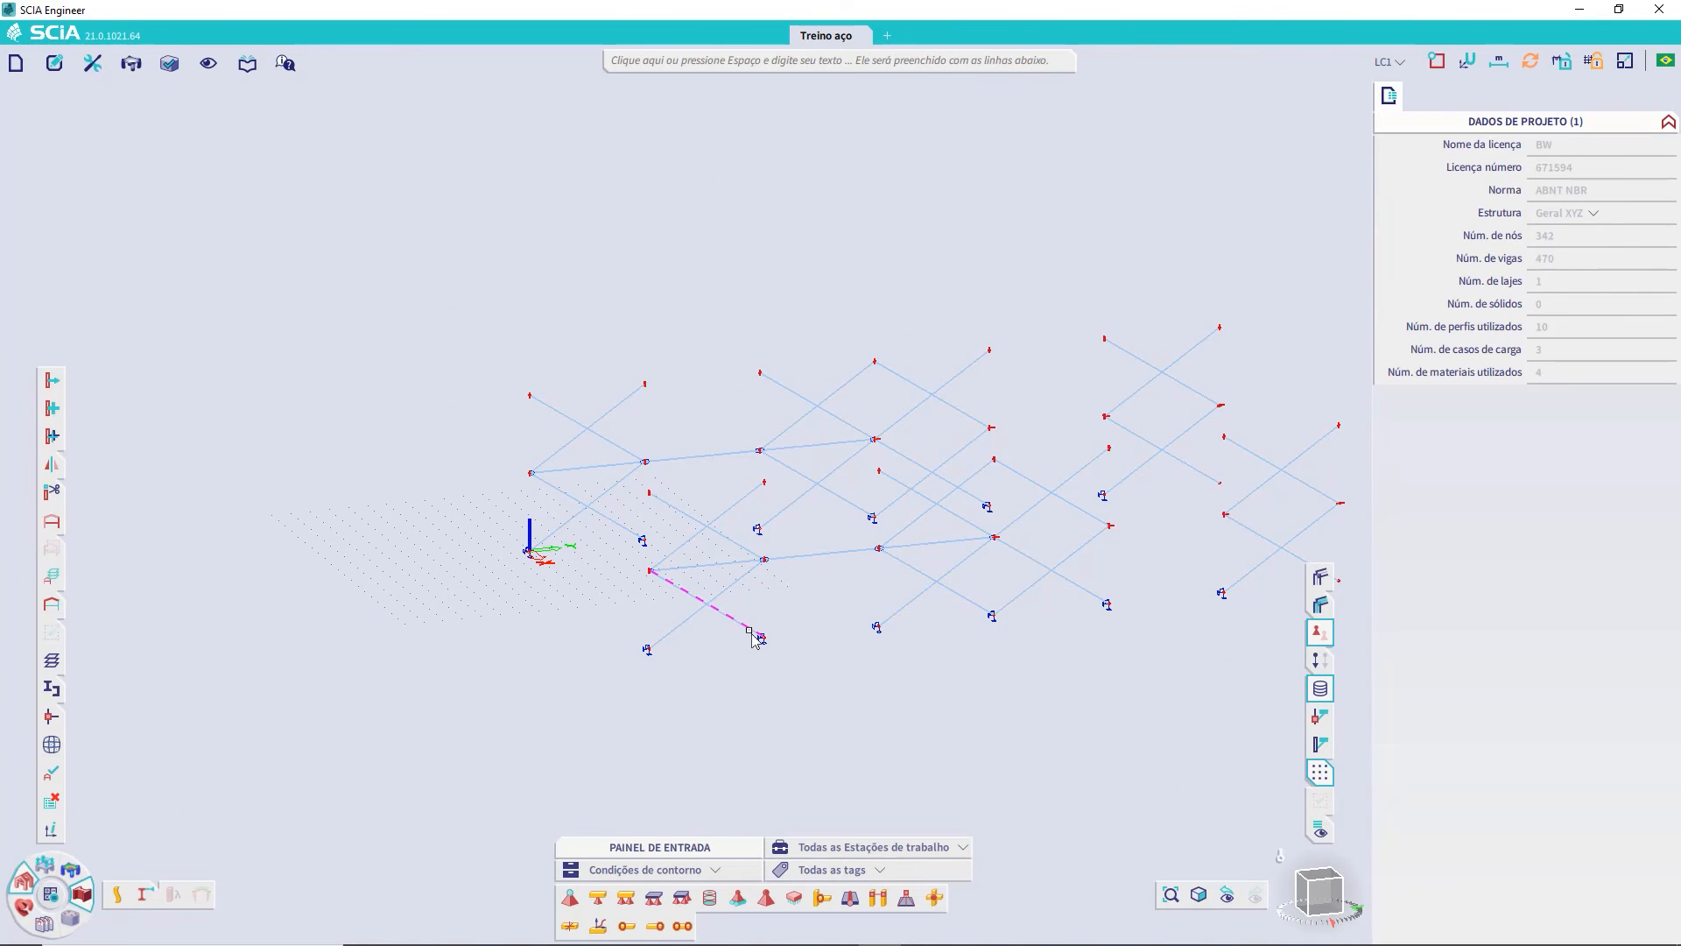
- Select all CS10 - W150x13.0 diagonals of the Contra par layer by their shared section and add beam hinges at both ends
left_click(751, 634)
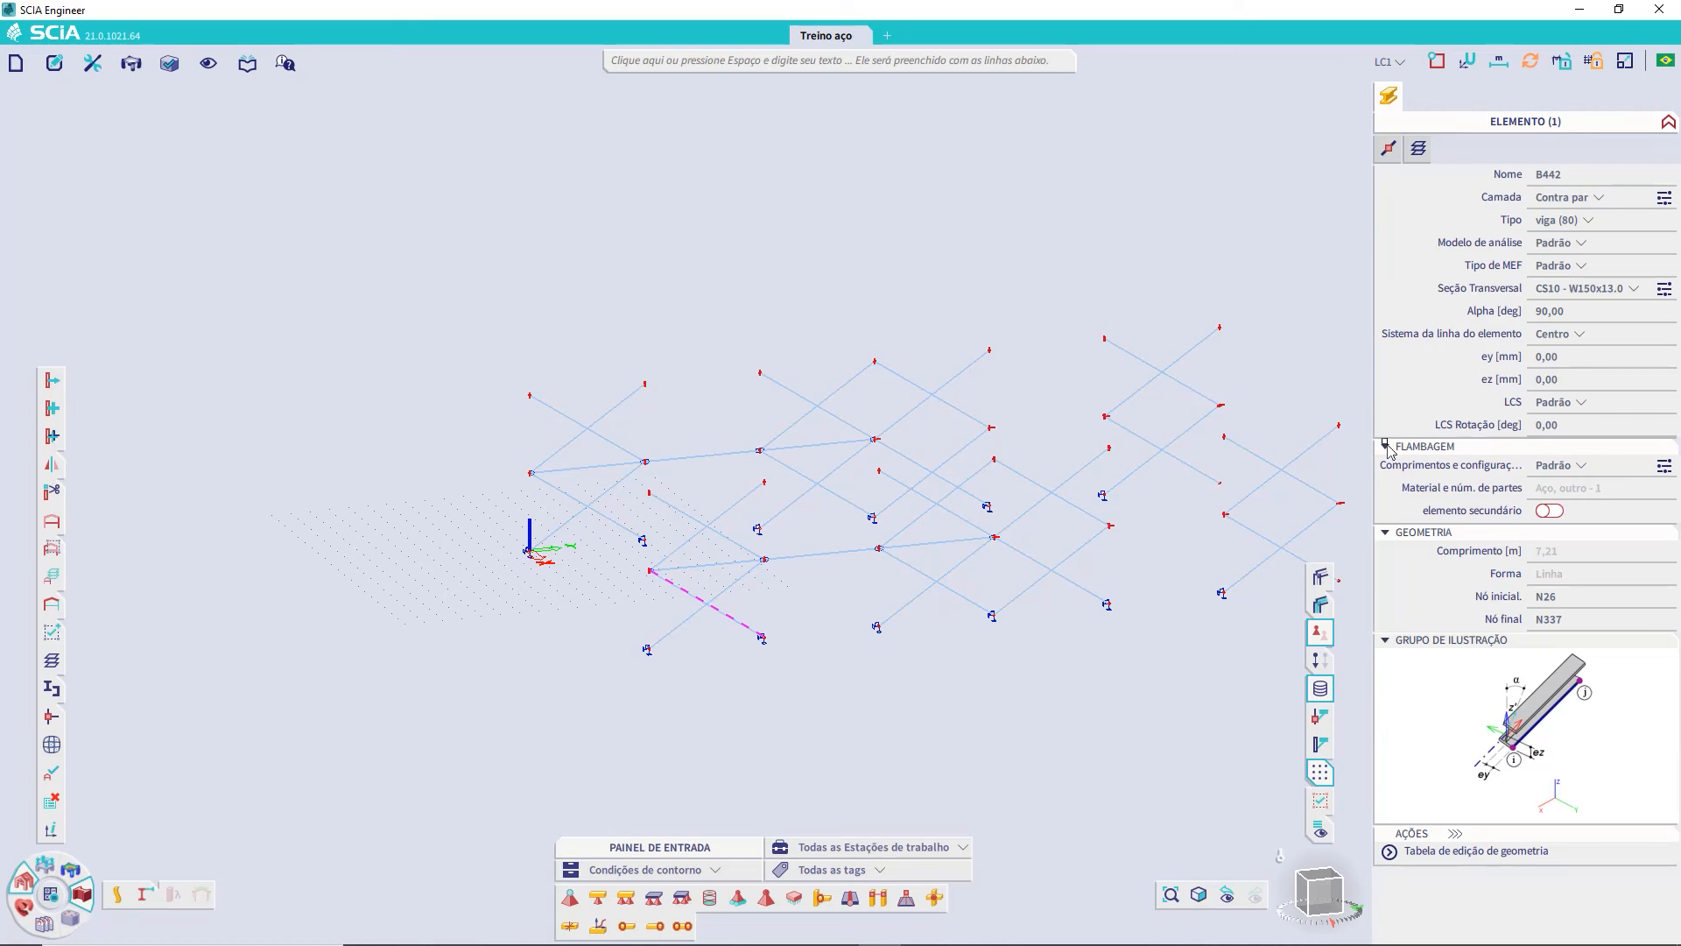
right_click(1567, 294)
left_click(1460, 321)
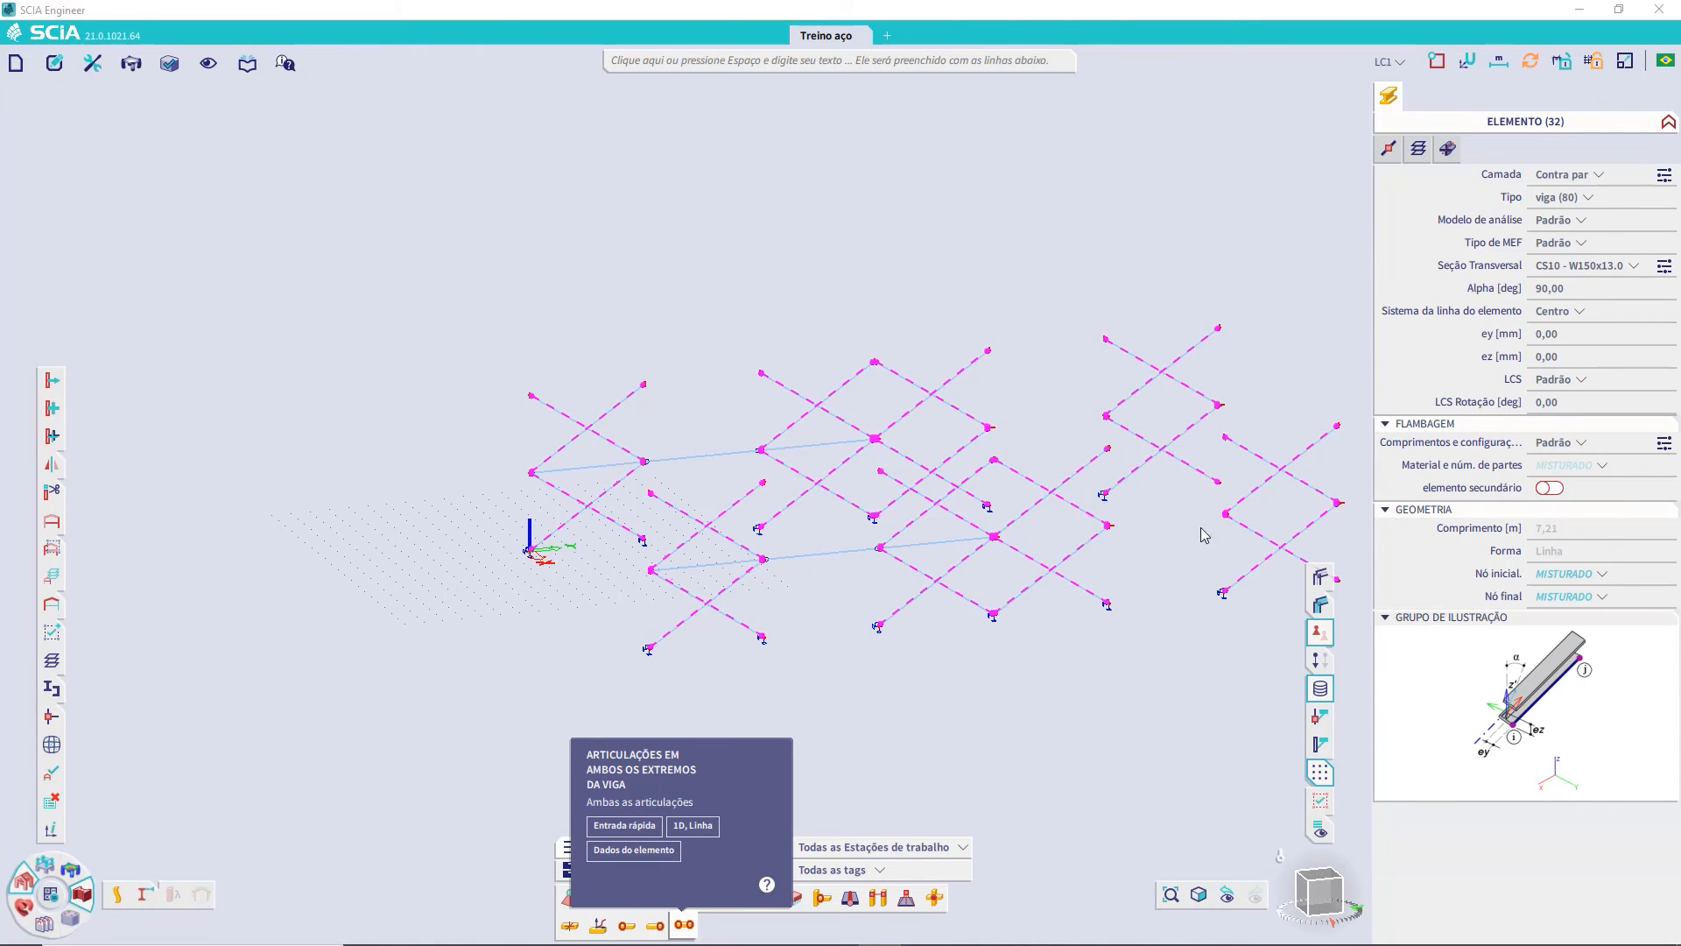
- Set the fiz rotation of the new hinges on the CS10 - W150x13.0 diagonals to Rígido and clear the selection
left_click(1480, 149)
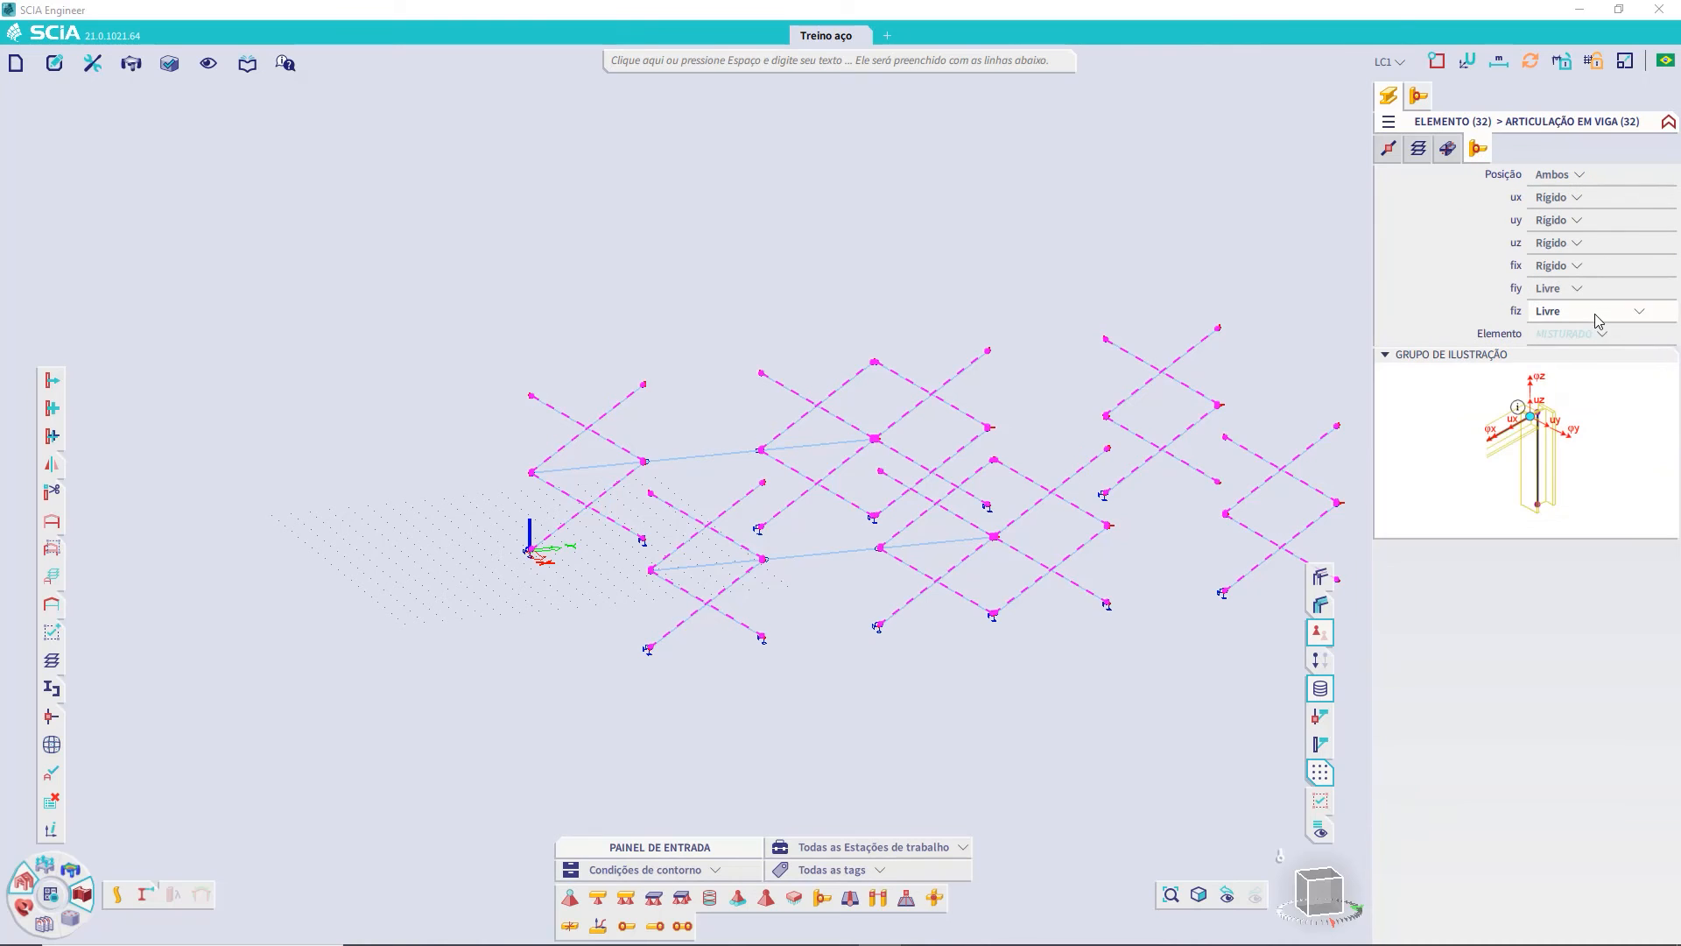
left_click(1599, 317)
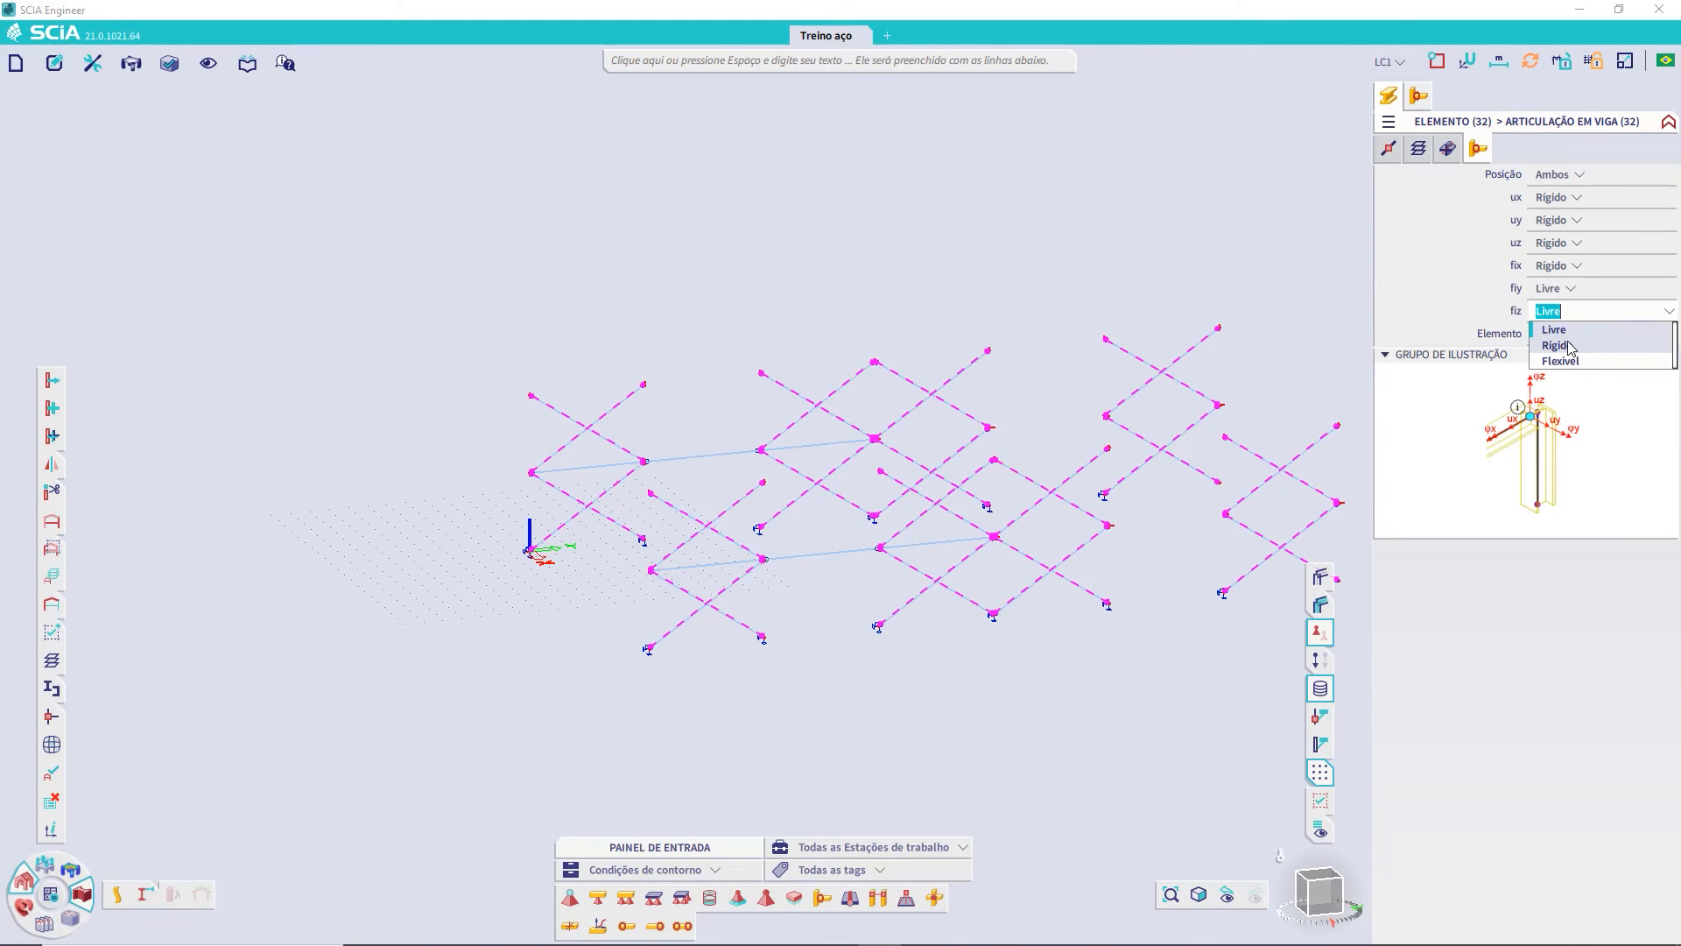
left_click(1558, 345)
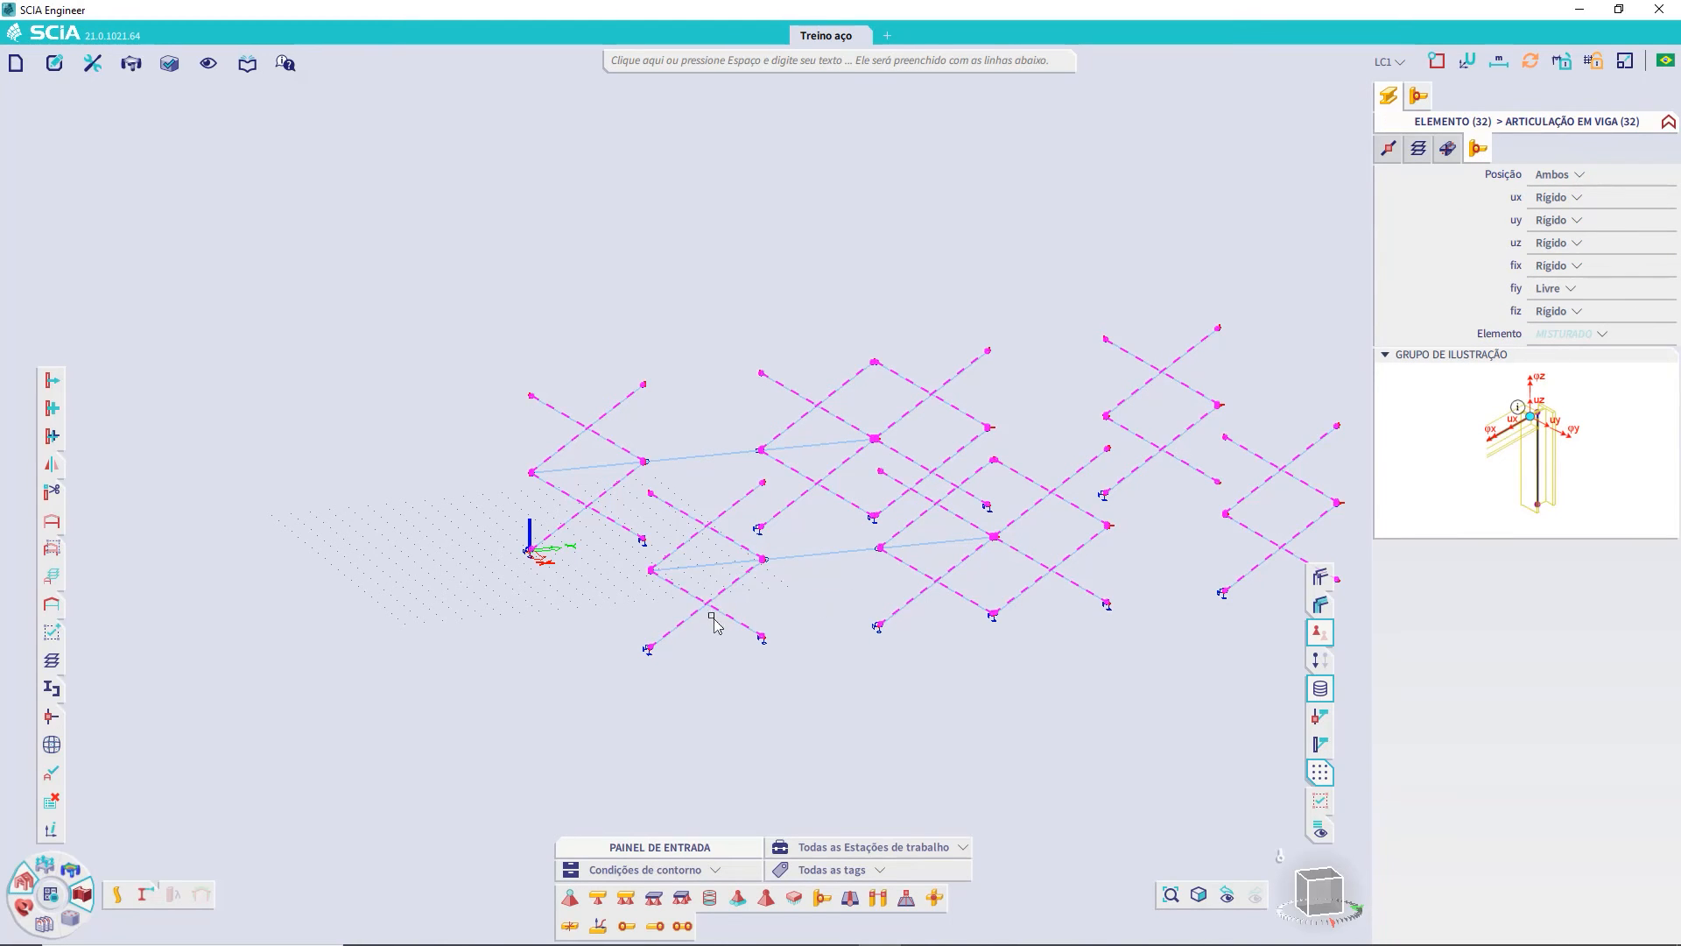
scroll(714, 622, "up", 5)
key("Escape")
scroll(788, 376, "down", 6)
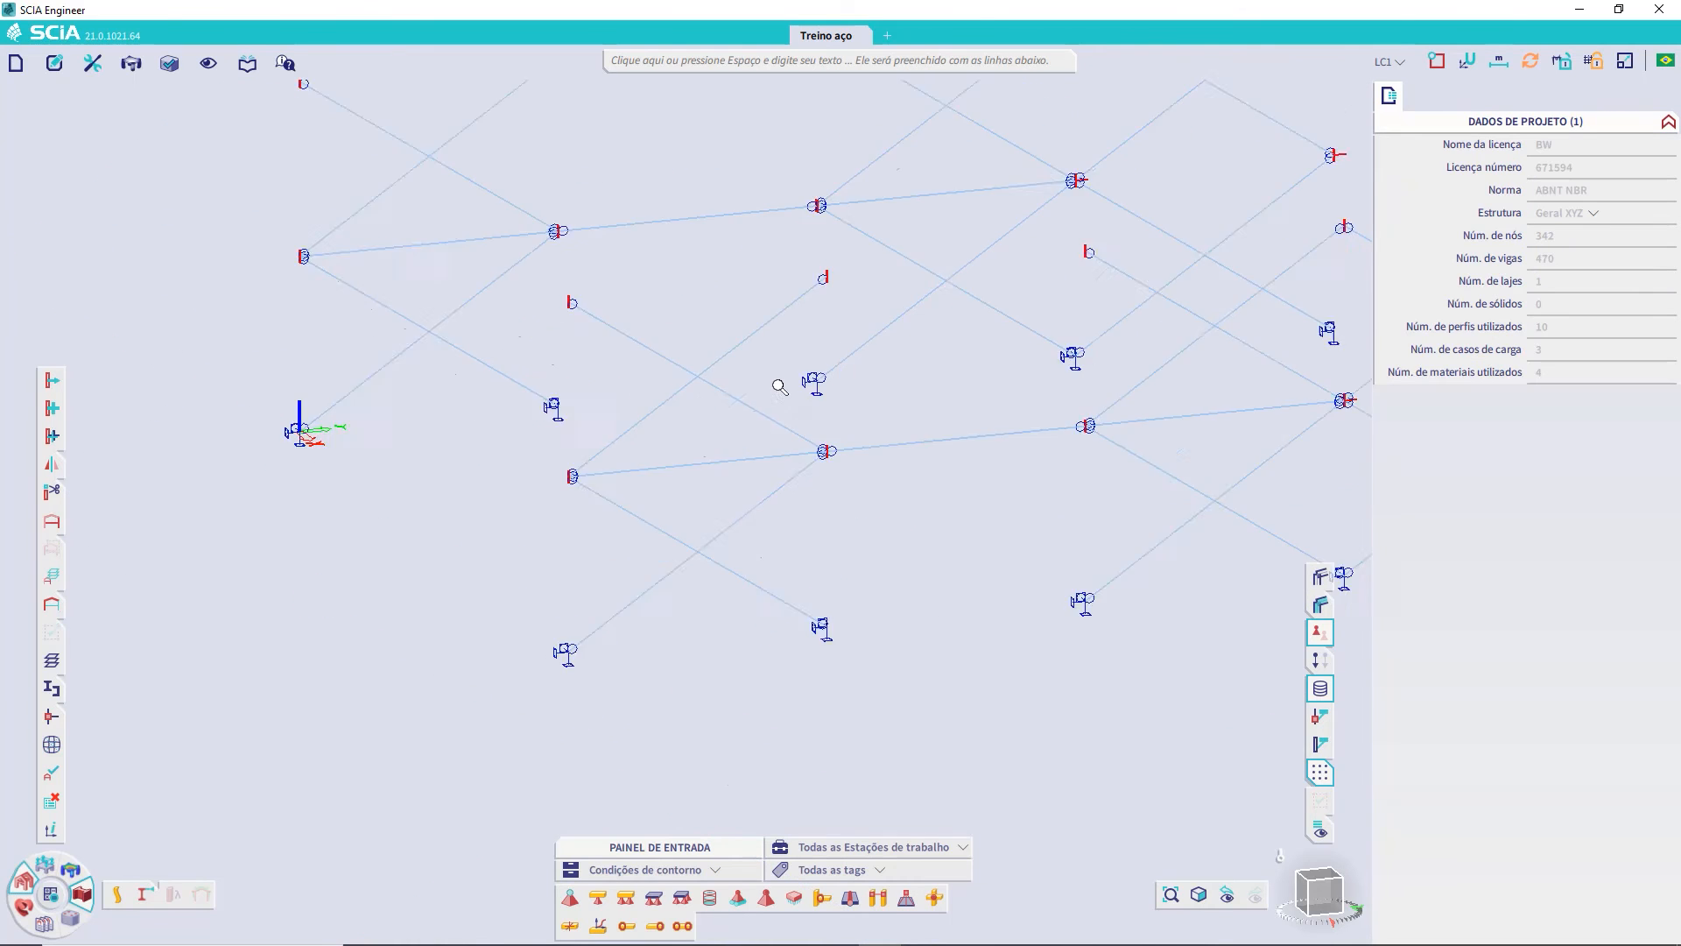
- In a side elevation, start a União de interseções of type Articulado and apply it to both diagonal crossings of the bay at the origin
left_click(1315, 897)
scroll(613, 604, "down", 2)
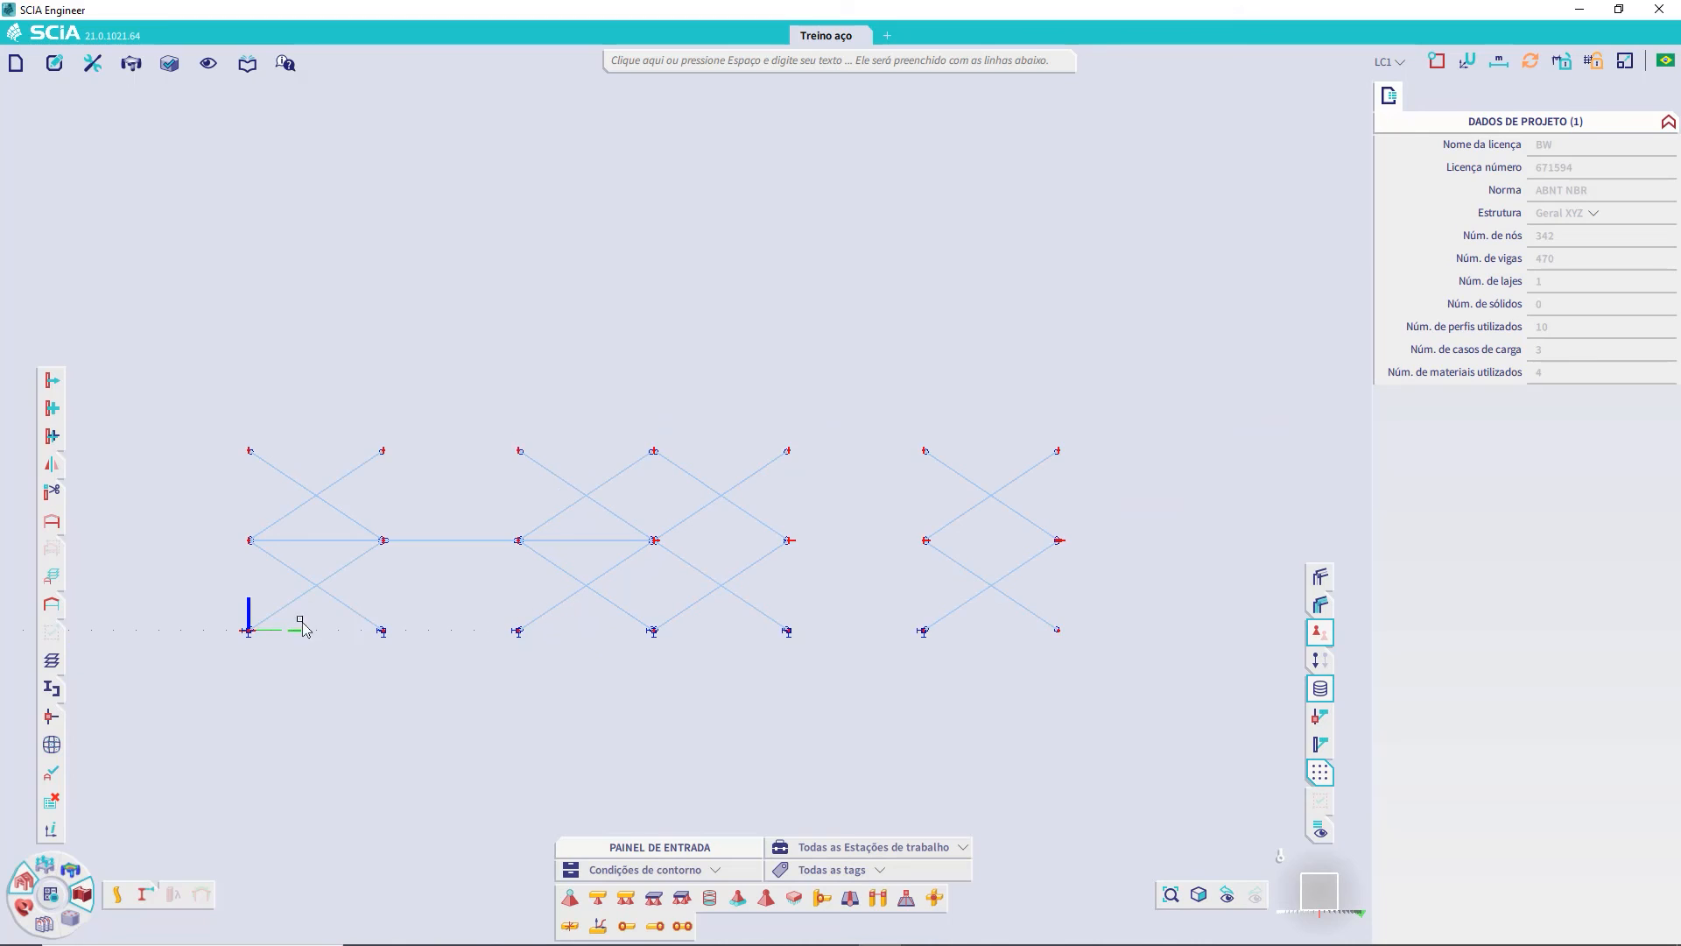
scroll(303, 627, "up", 4)
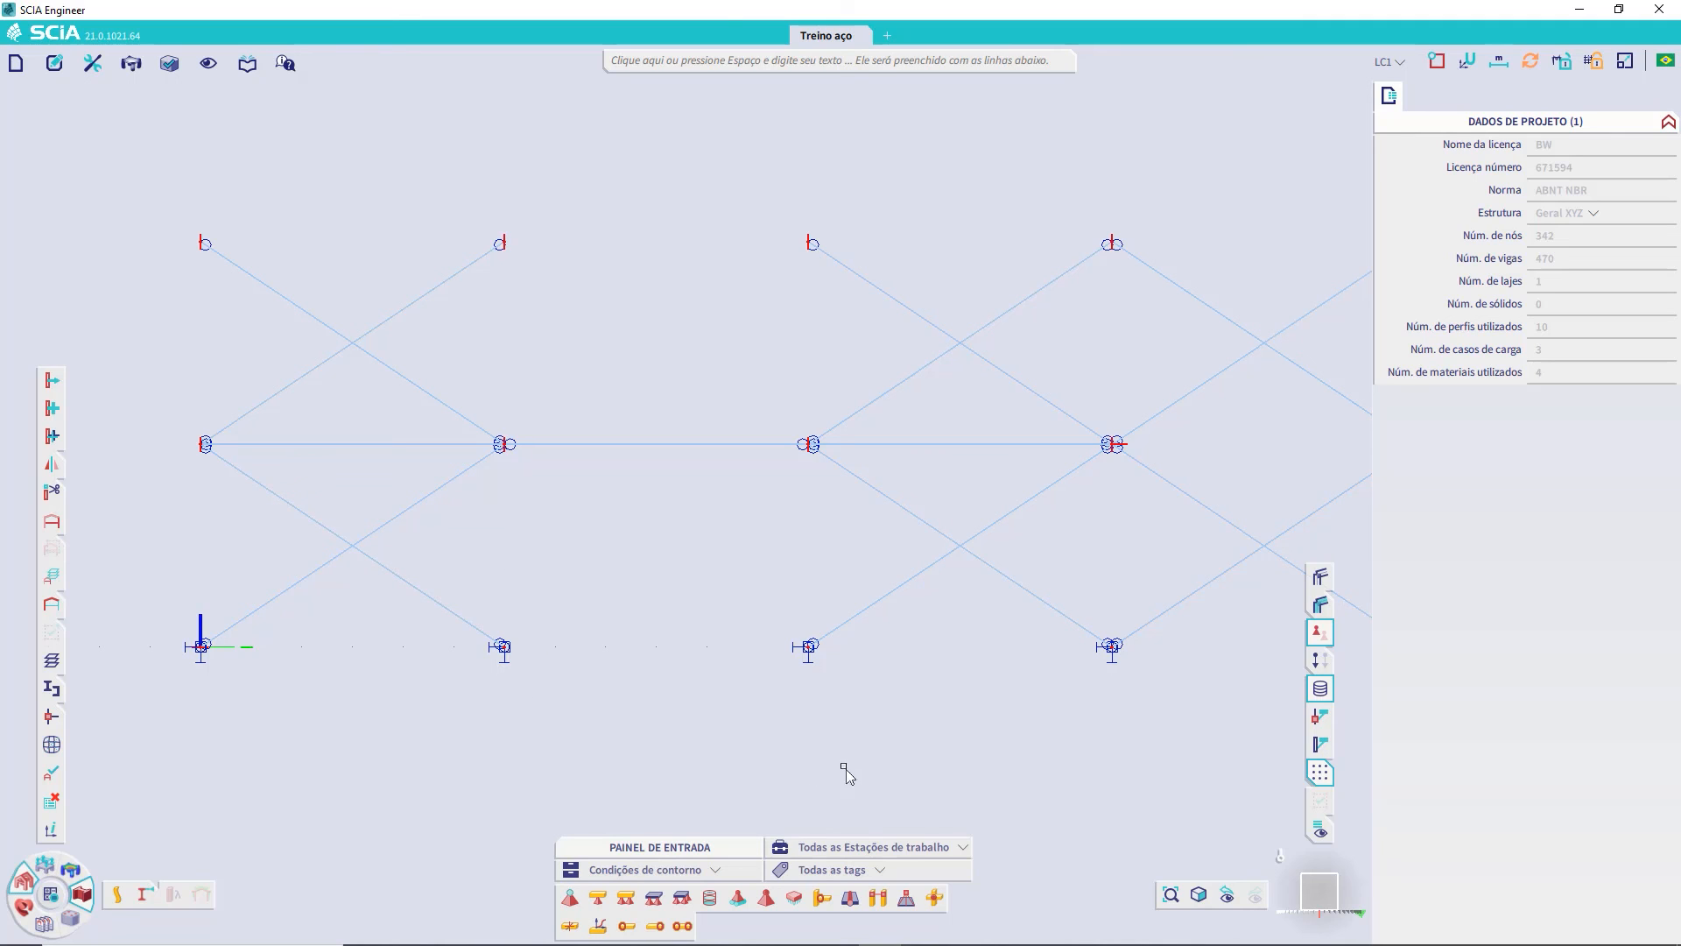
left_click(935, 899)
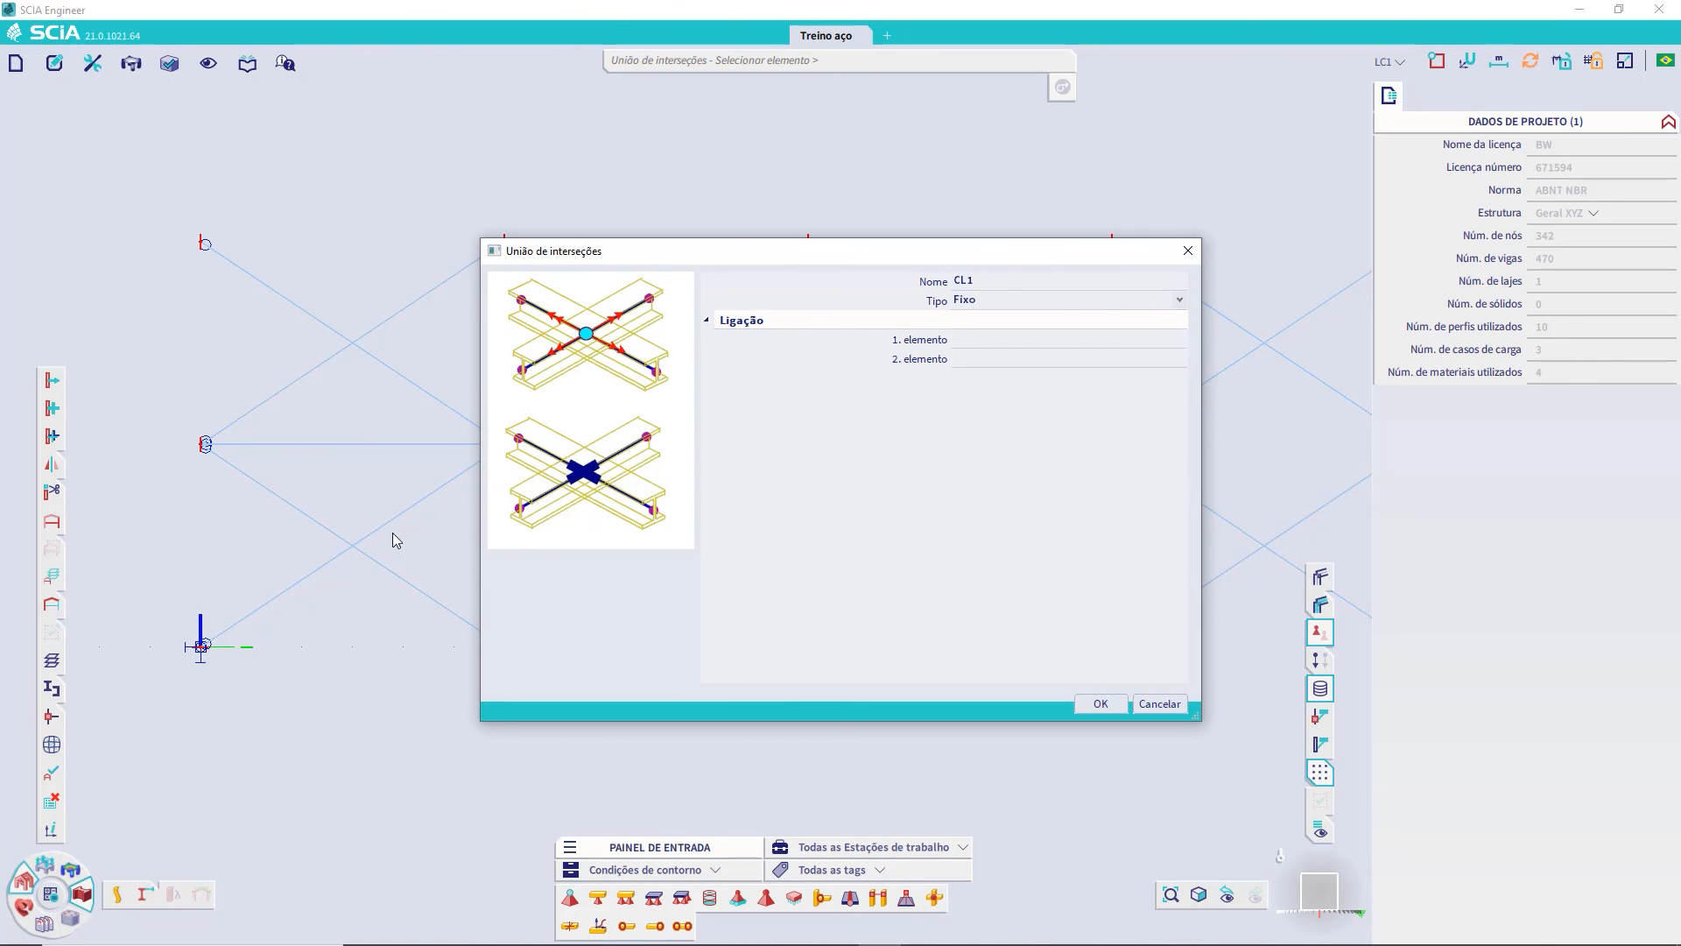
left_click(1004, 303)
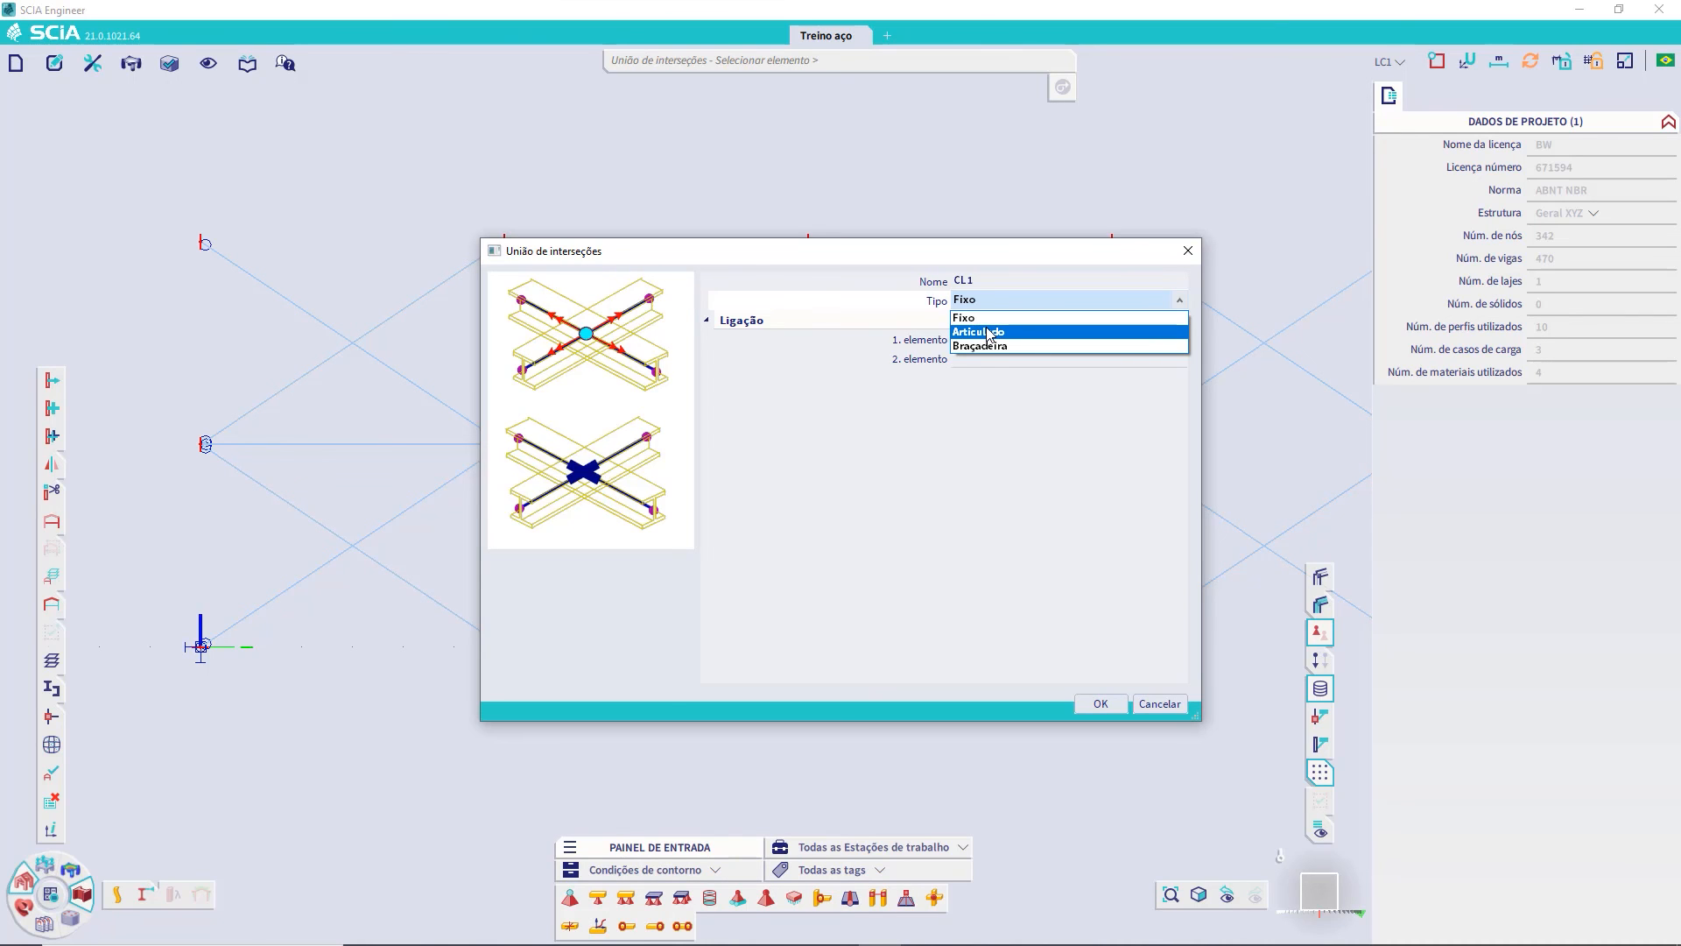
left_click(990, 333)
left_click(1099, 703)
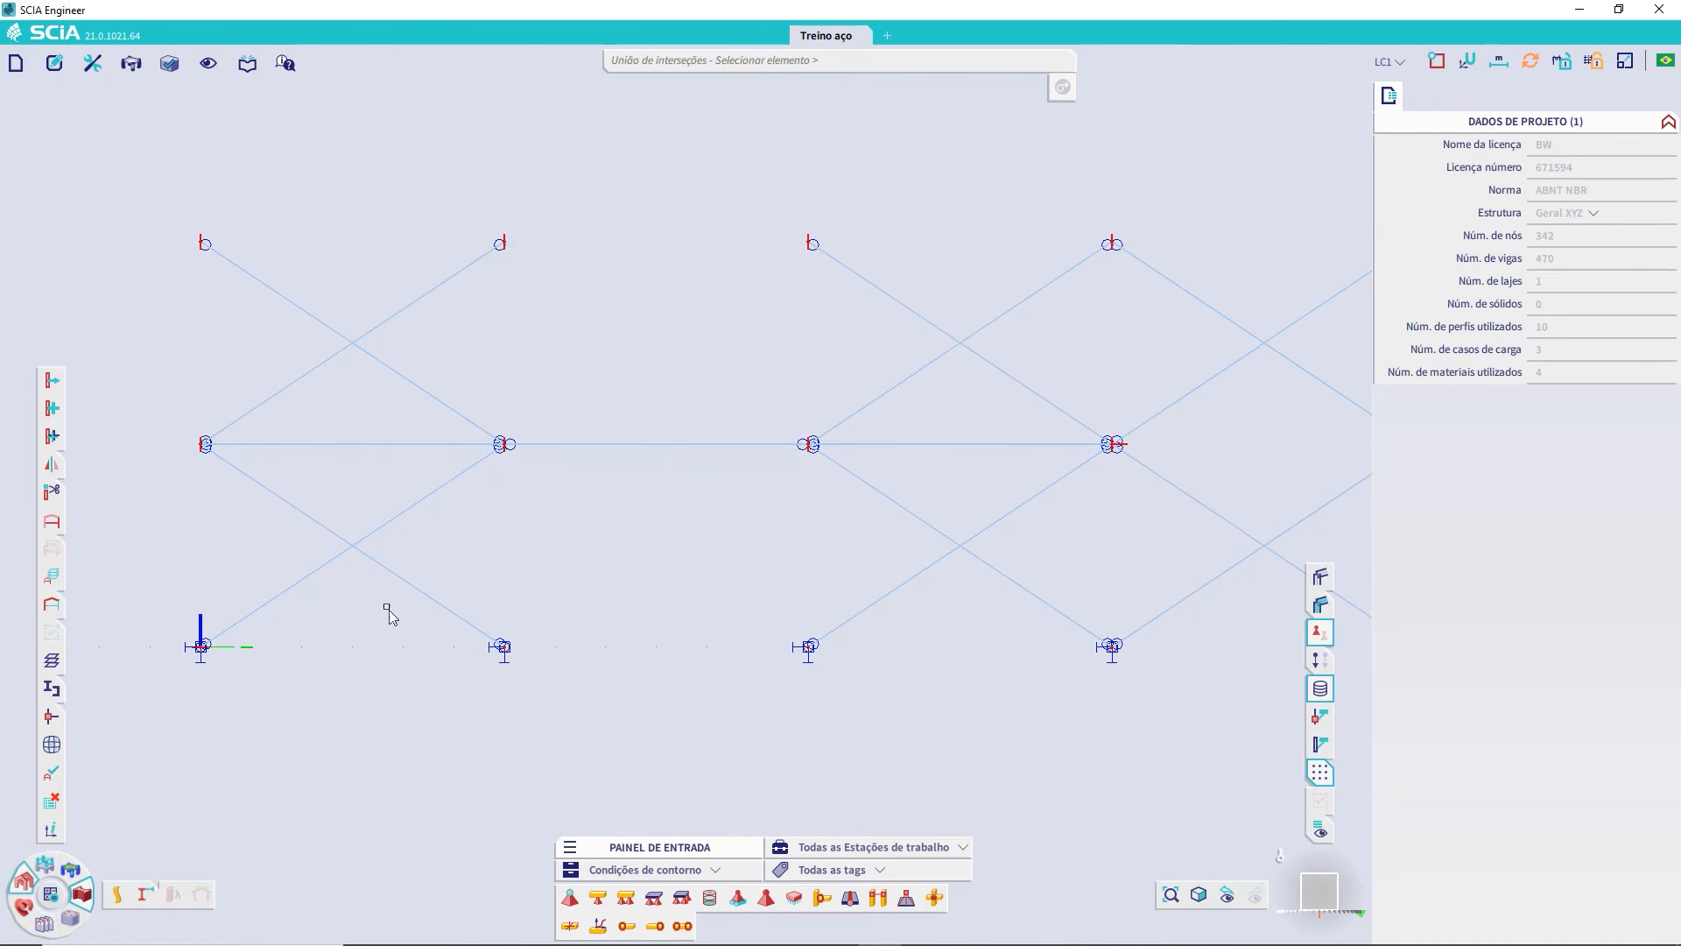
left_click_drag(389, 604, 333, 511)
left_click_drag(352, 396, 324, 267)
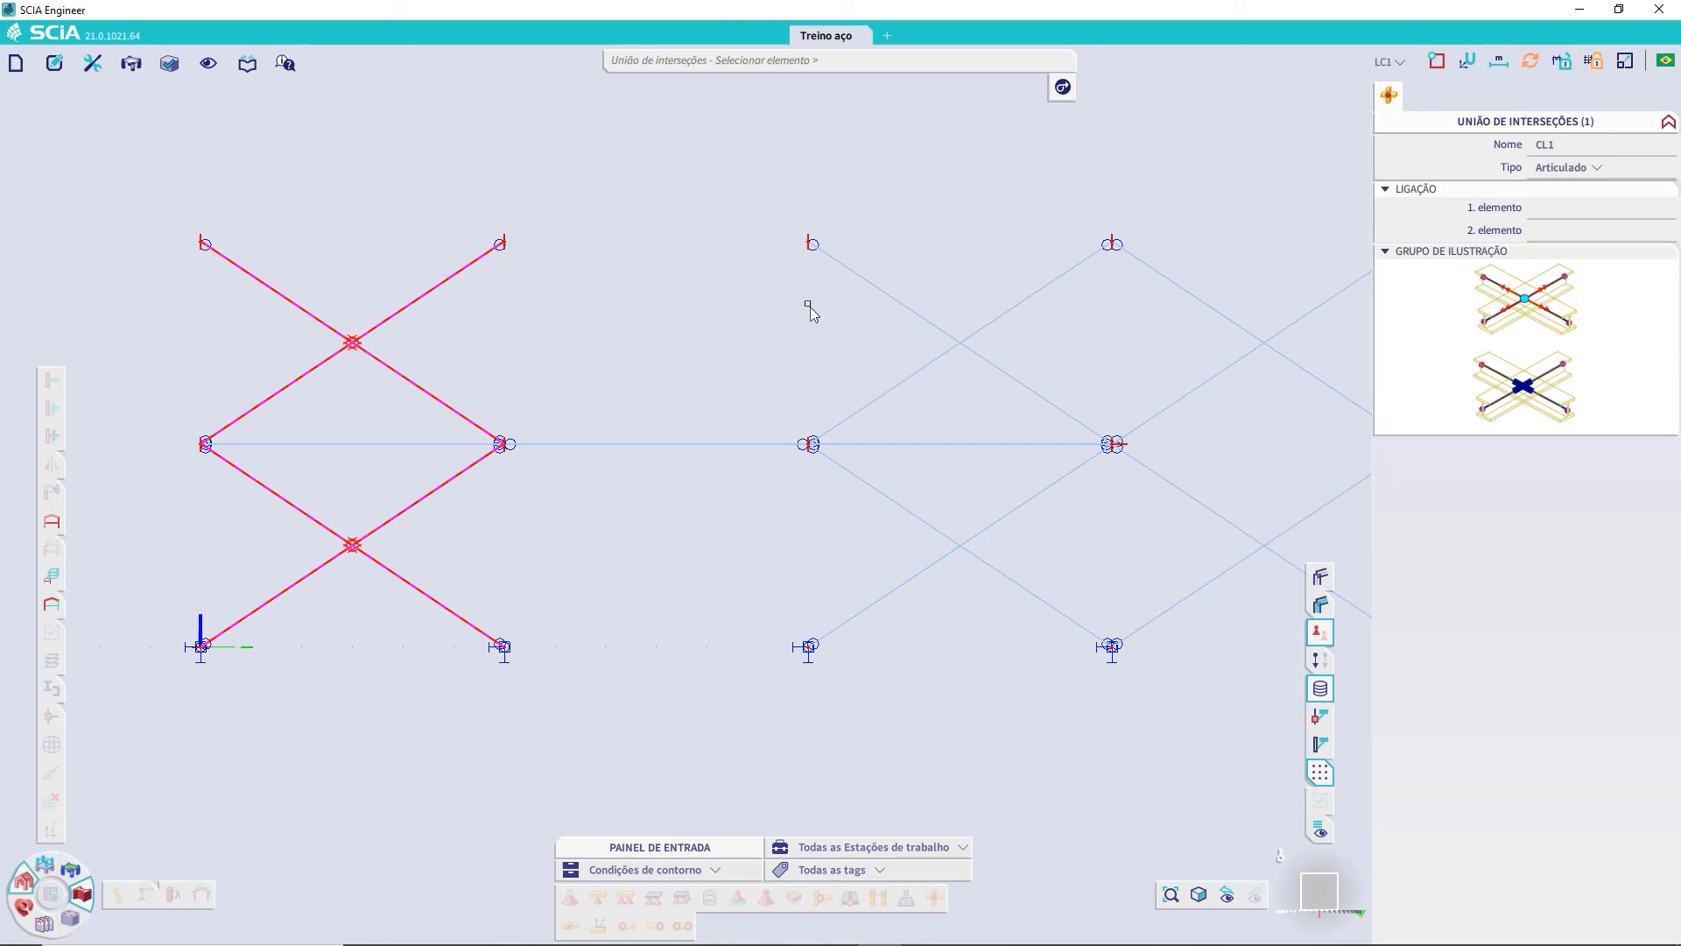
- Apply the Articulado intersection union to the lower and upper diagonal crossings of the remaining three braced bays and finish the command
left_click(988, 366)
left_click_drag(977, 383, 911, 241)
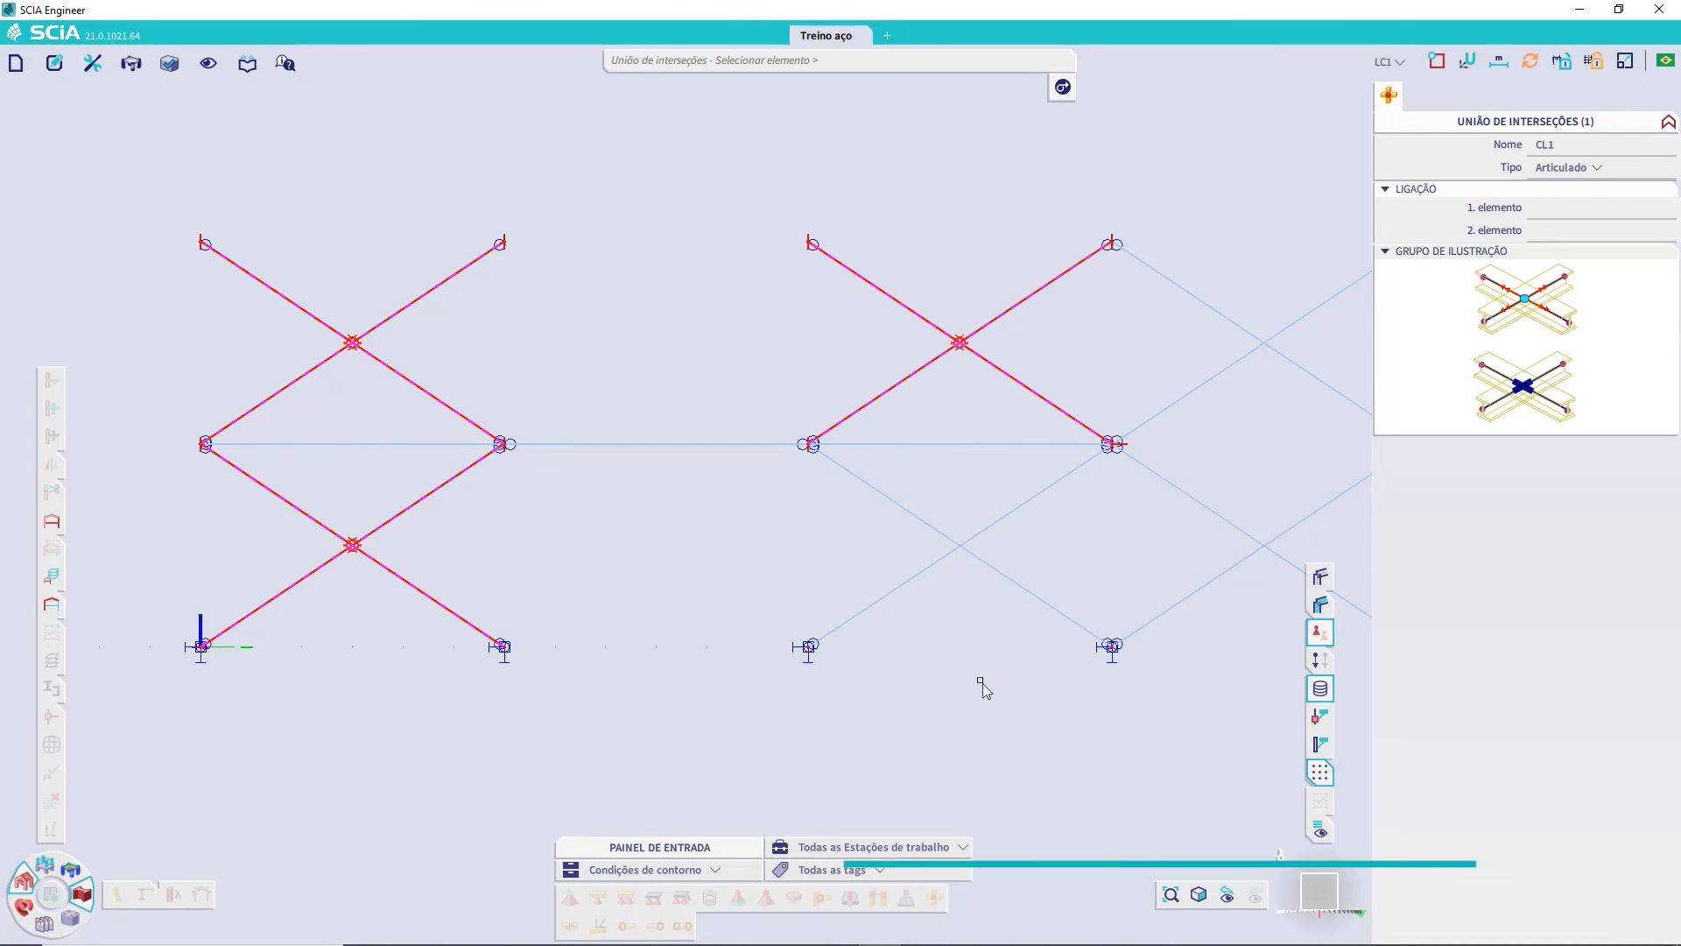
left_click_drag(982, 729, 921, 506)
middle_click_drag(1062, 517, 567, 485)
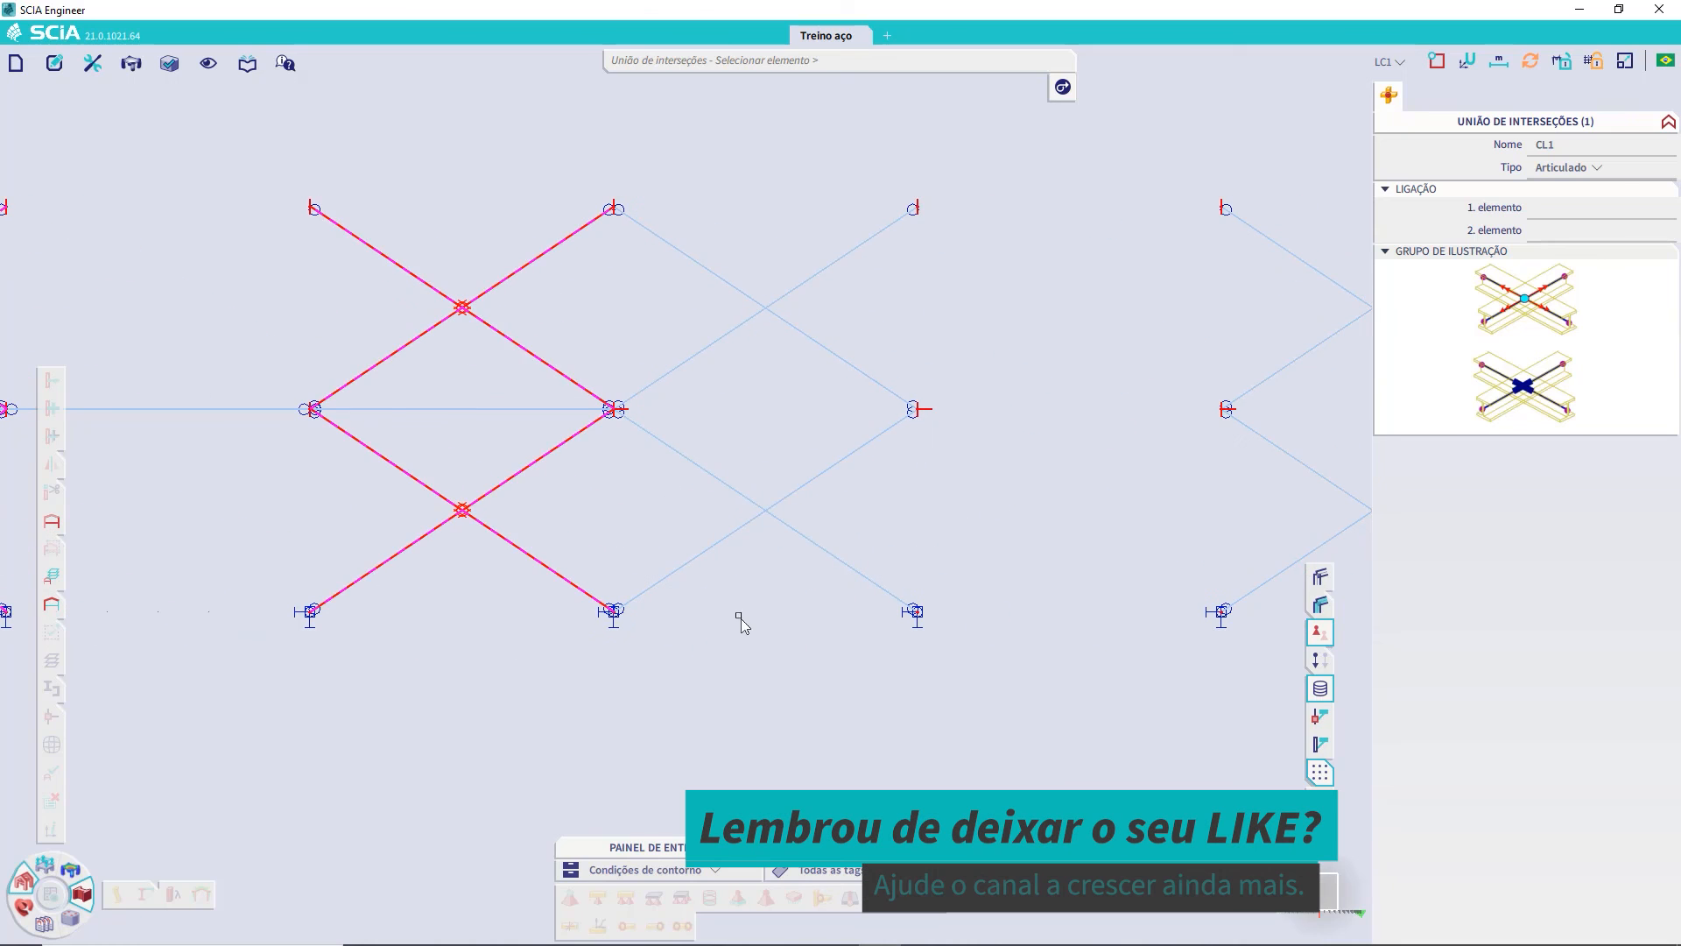
left_click_drag(830, 659, 745, 239)
middle_click_drag(998, 379, 656, 455)
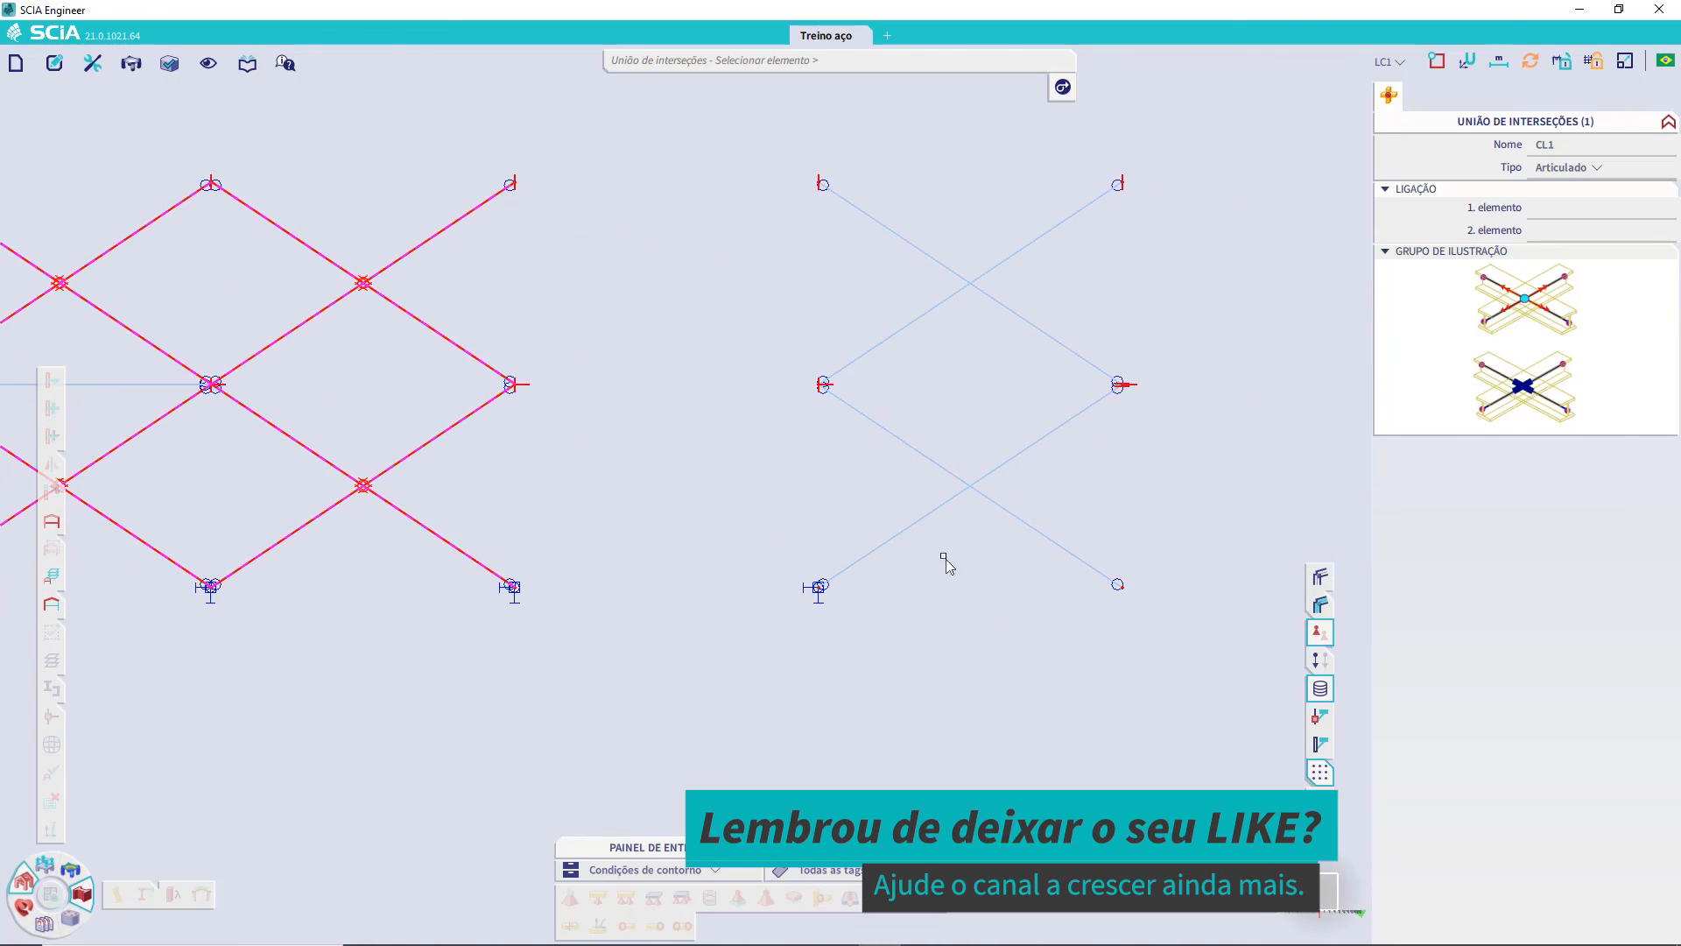
left_click_drag(999, 597, 909, 263)
scroll(589, 423, "down", 5)
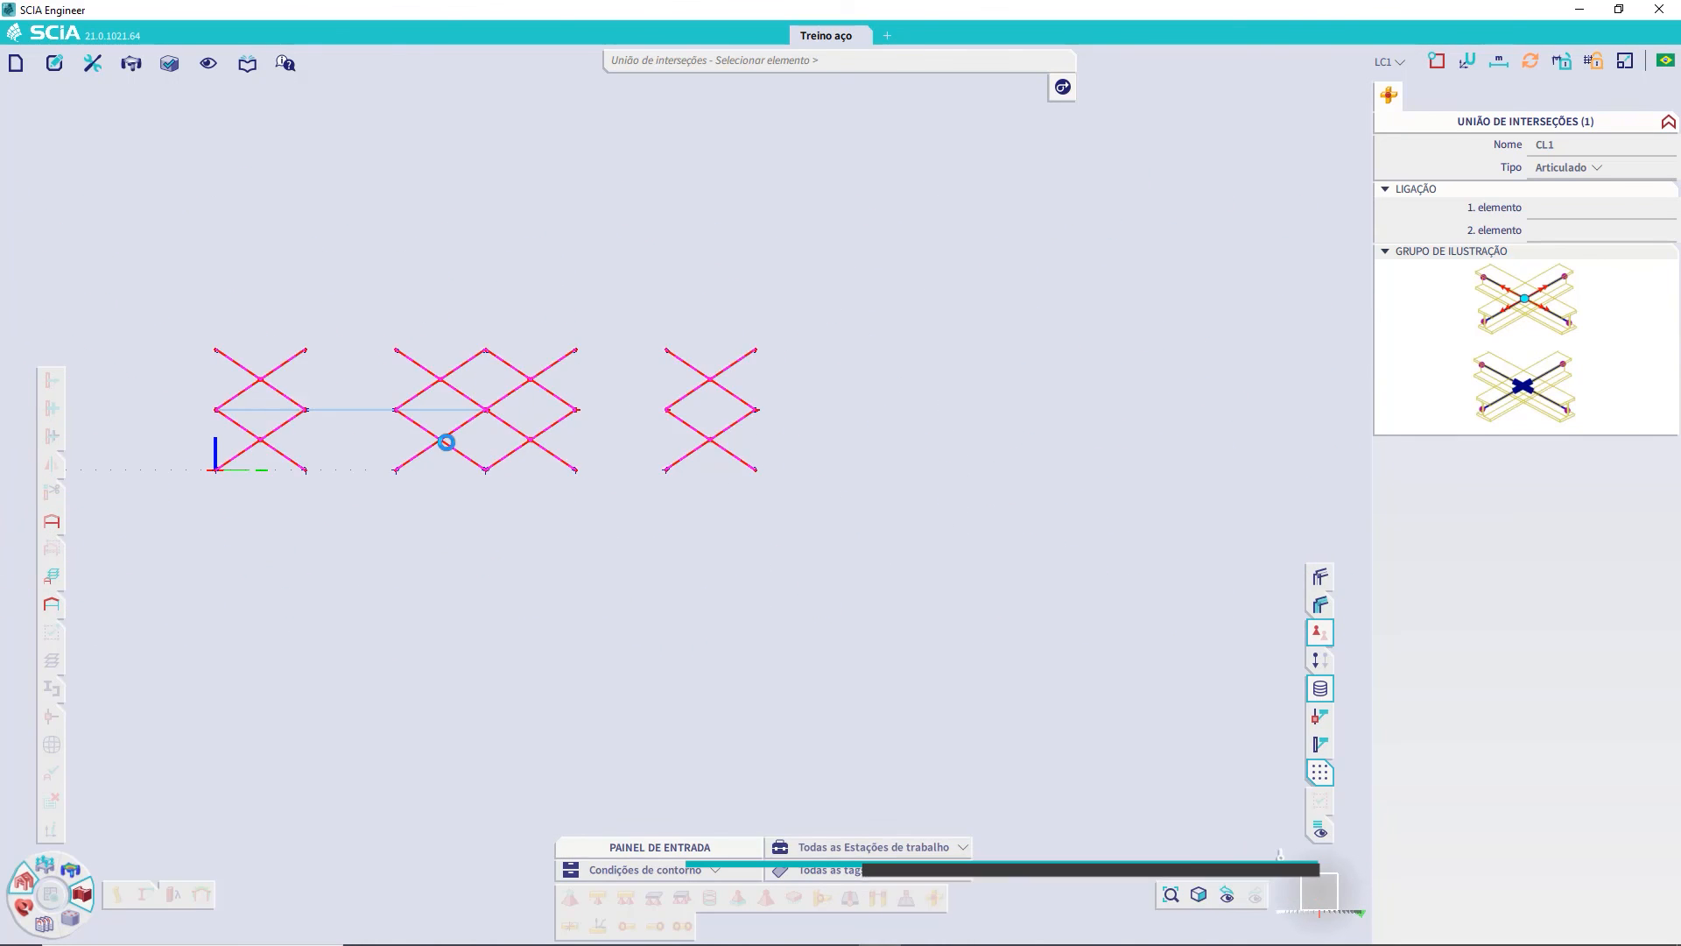
key("Escape")
right_click_drag(392, 465, 444, 493, "ctrl")
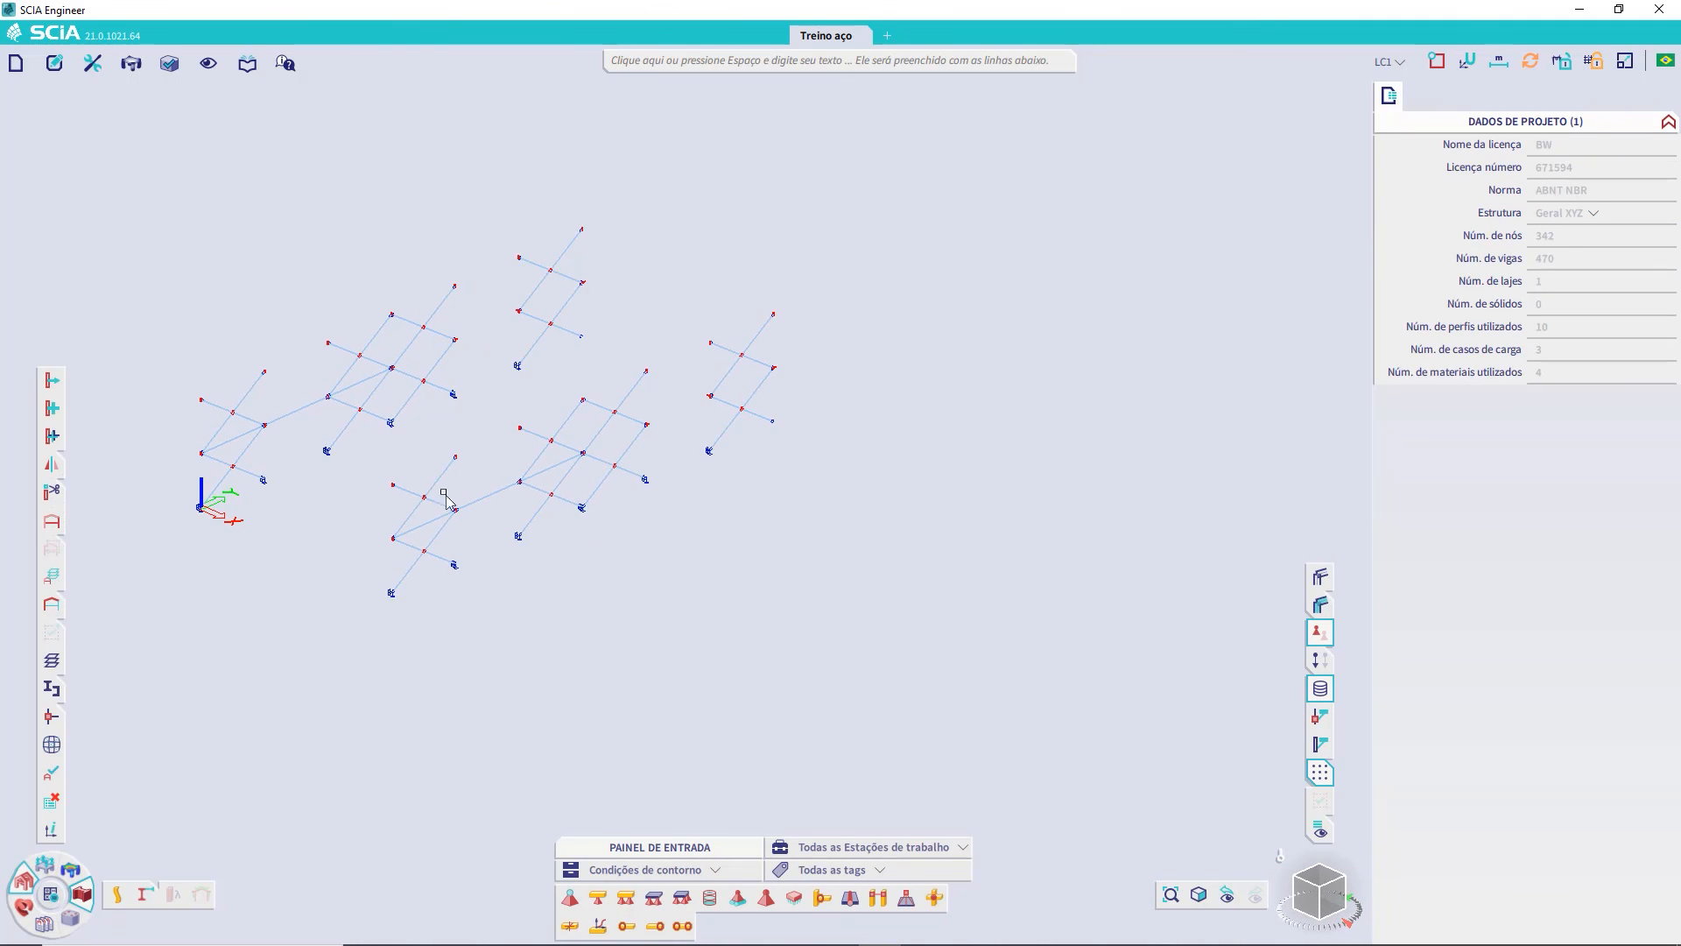
scroll(235, 490, "up", 5)
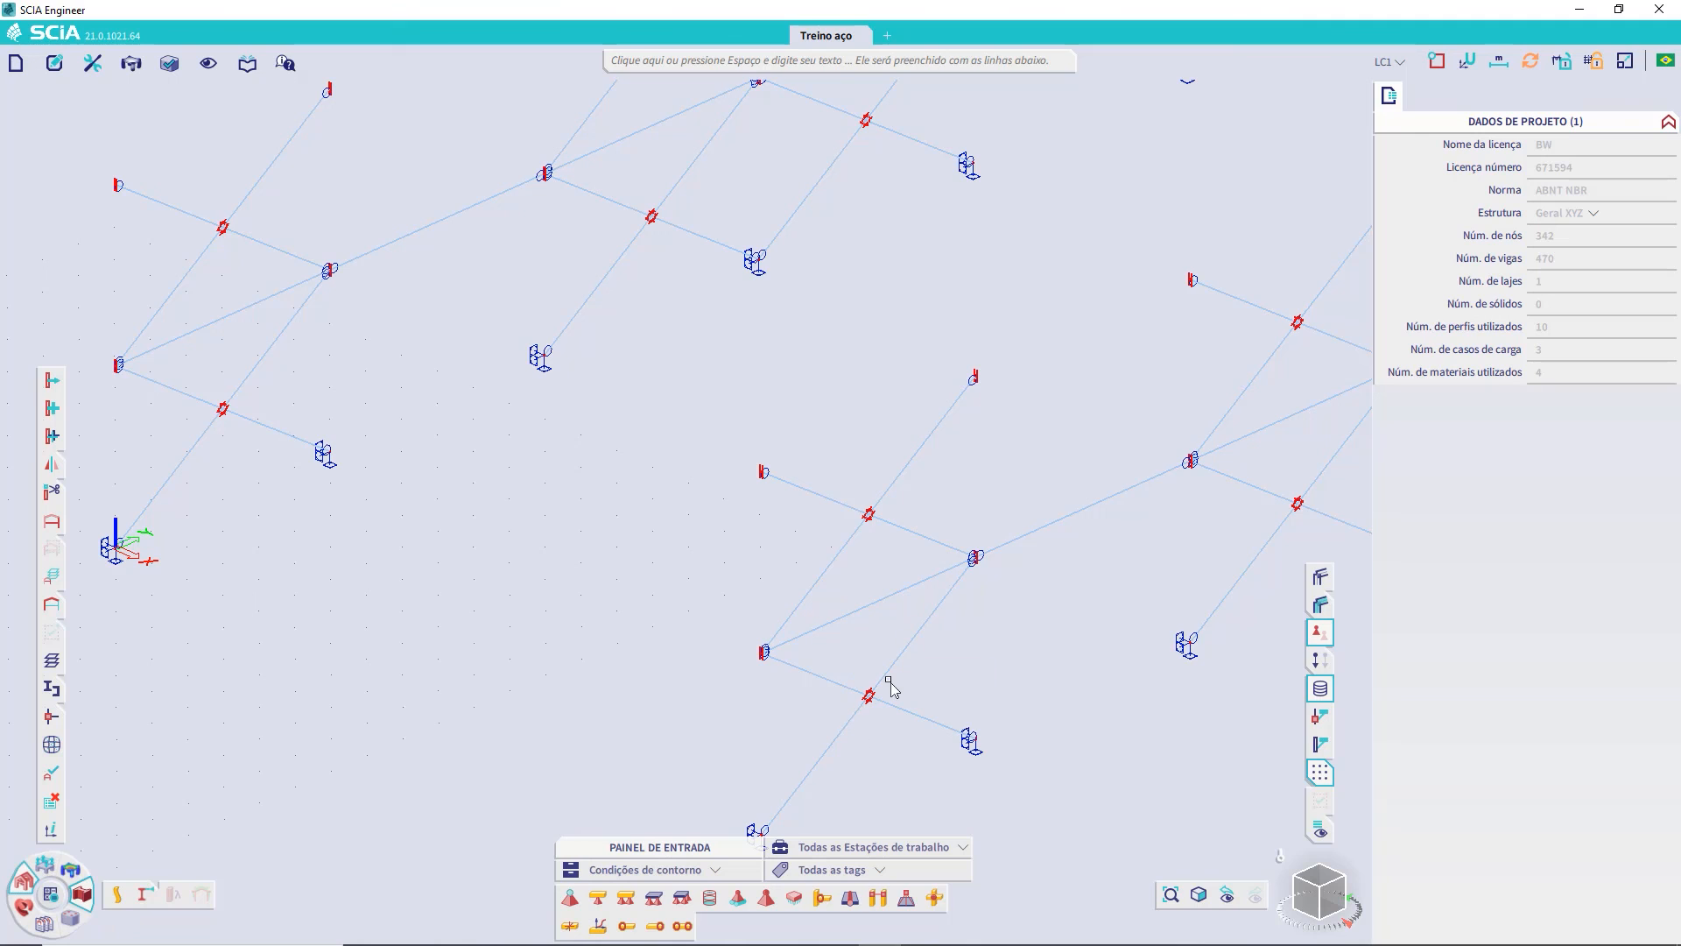
- Switch the layer activity from the Contra par layer to the Configurações_2 setting to display the complete structure, and inspect the roof framing
scroll(847, 675, "down", 5)
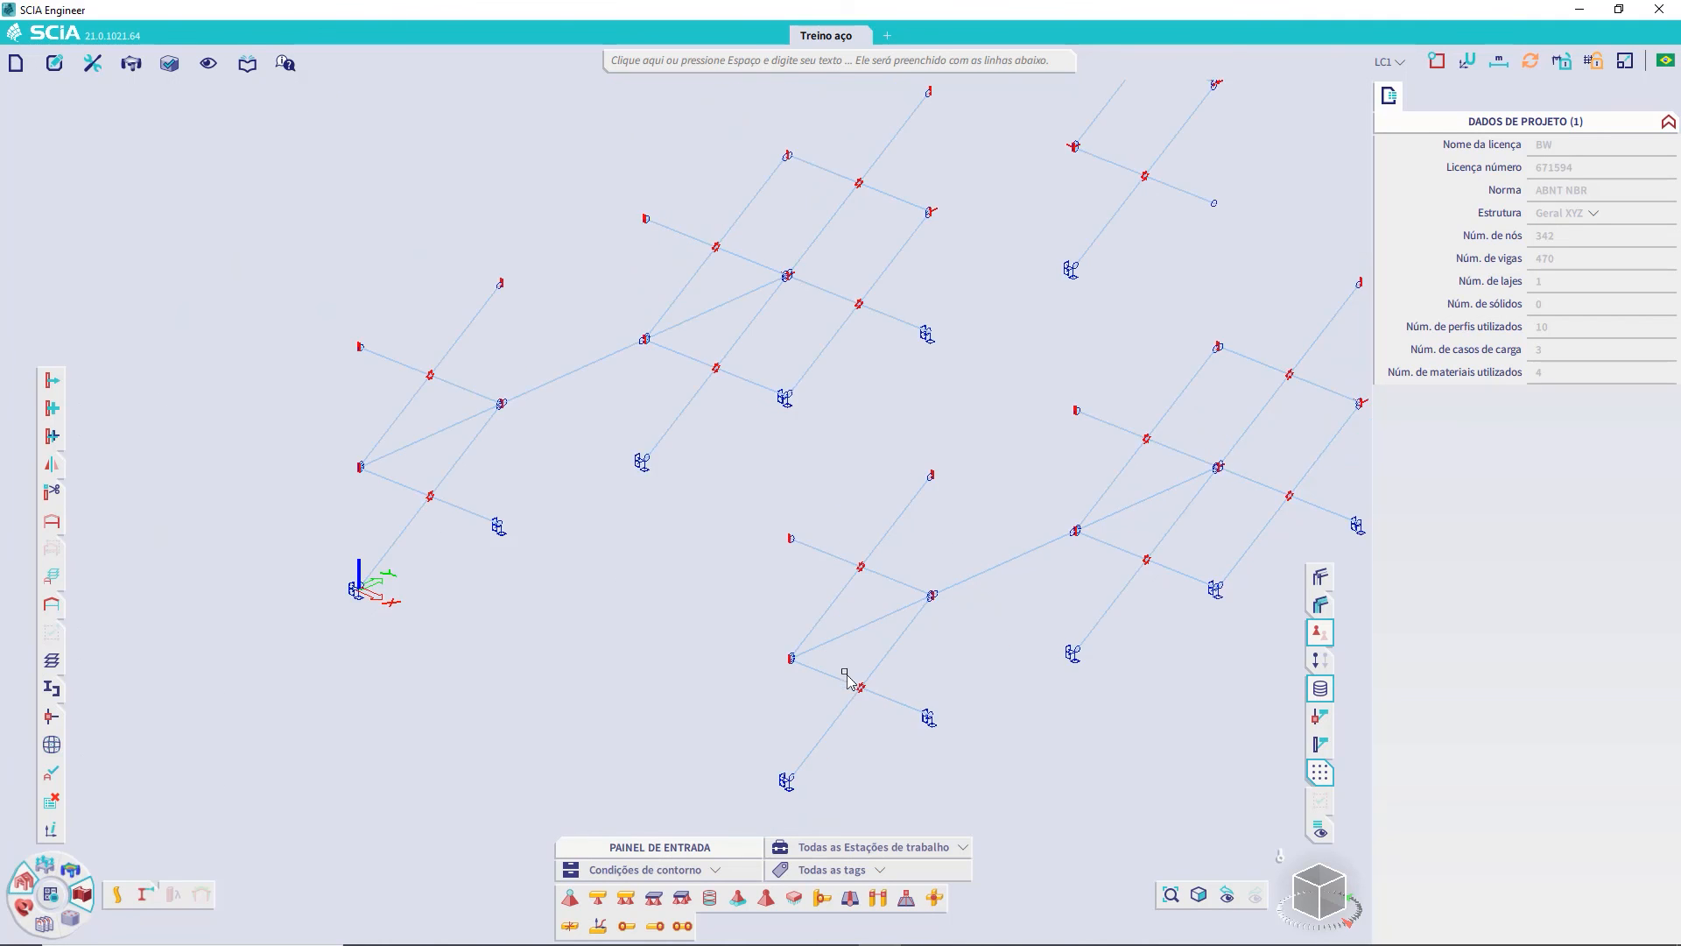
left_click(54, 576)
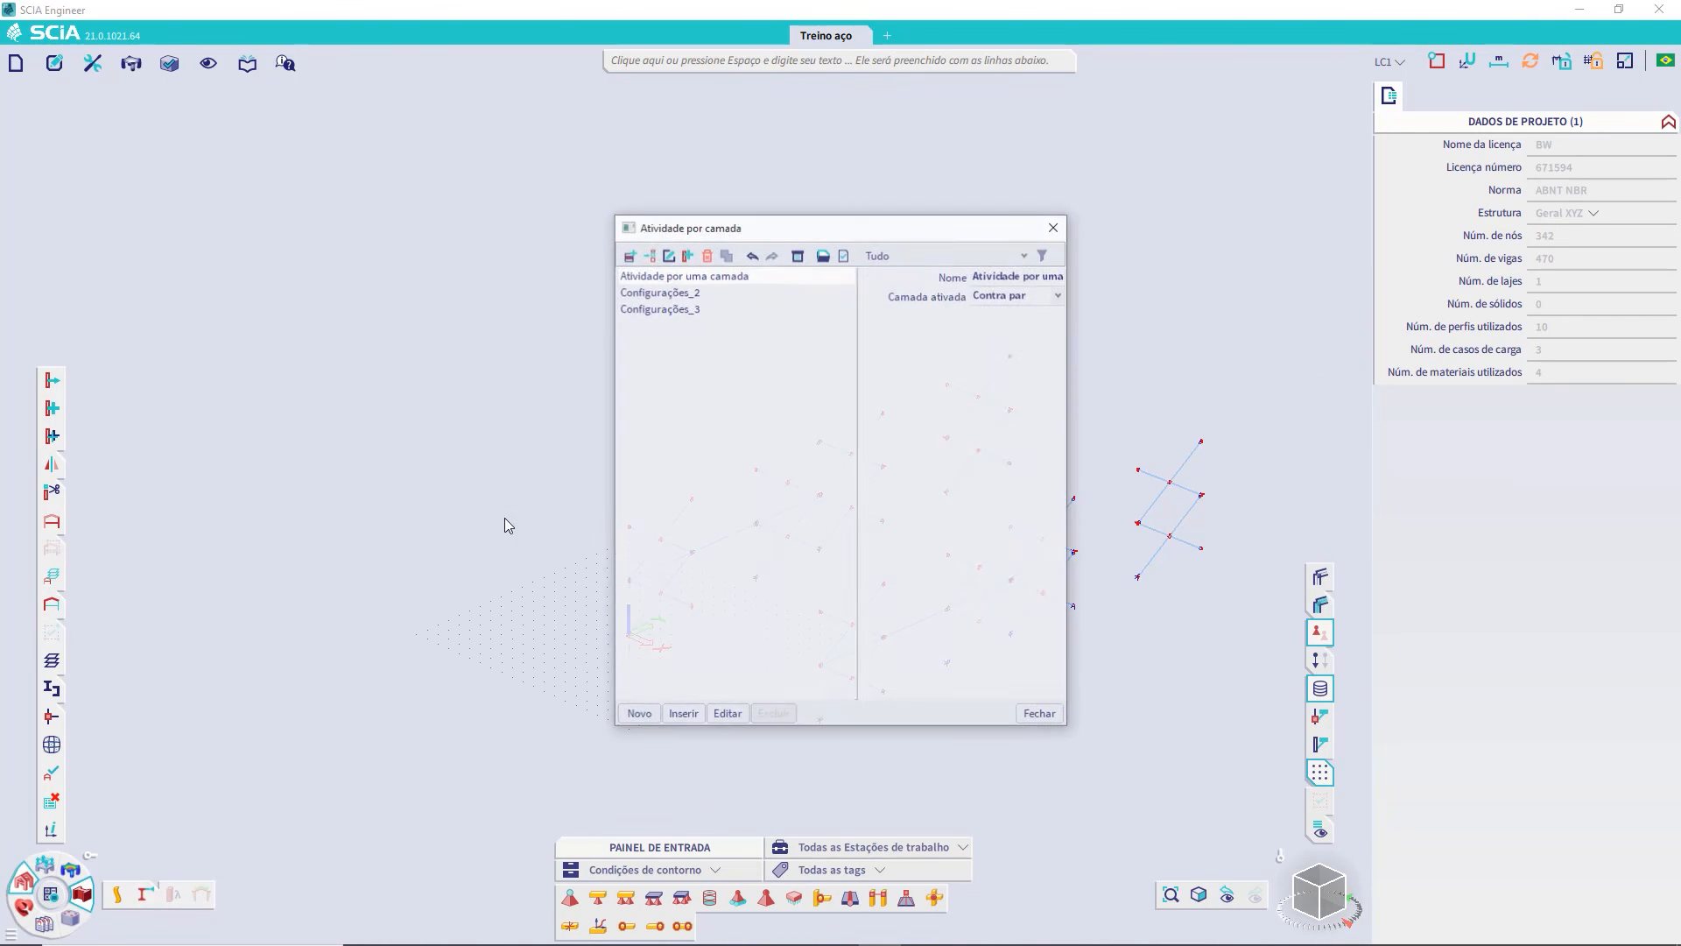
left_click(1017, 301)
left_click(1018, 302)
left_click(1020, 305)
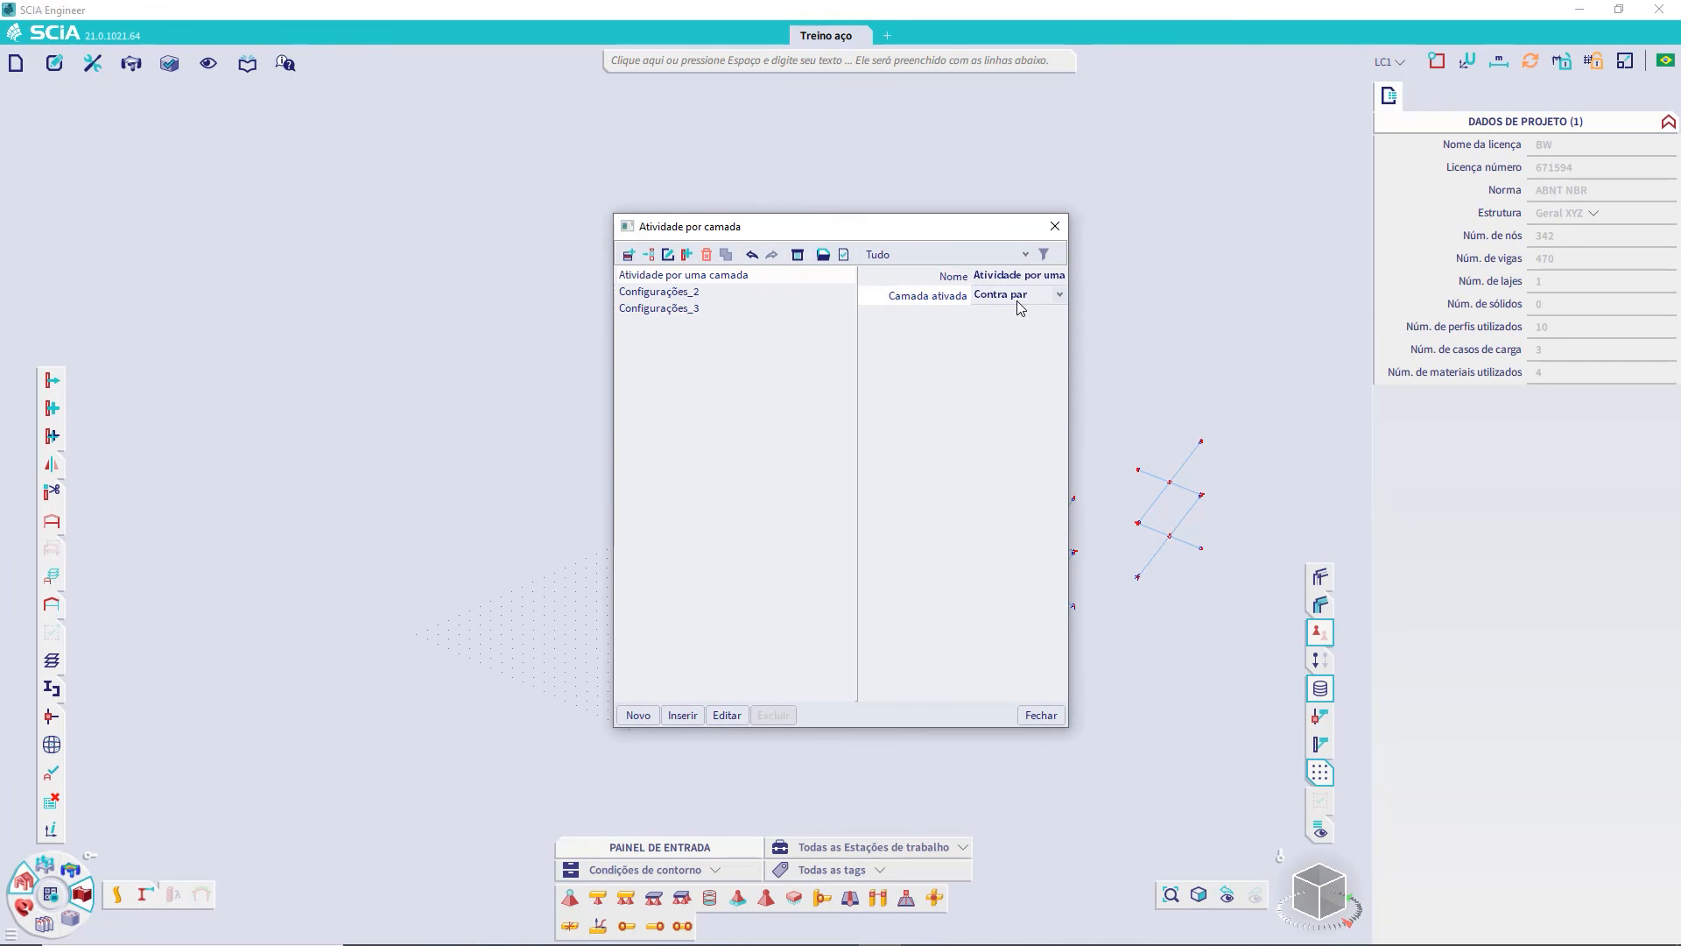
left_click(687, 294)
left_click(1040, 715)
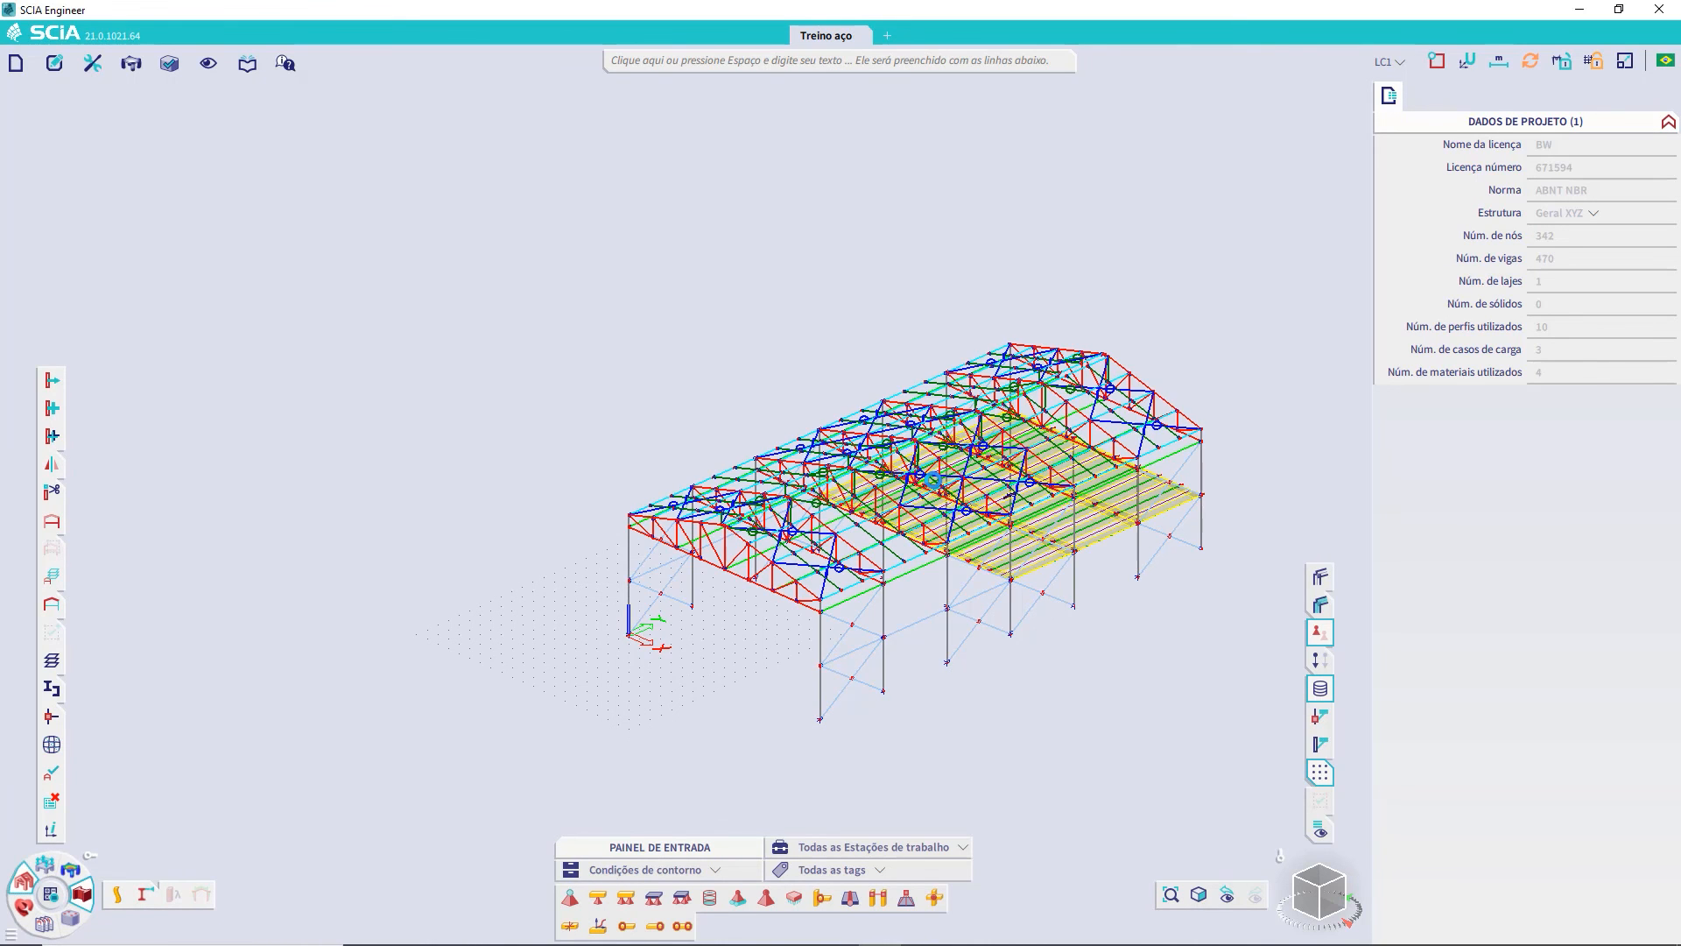
scroll(846, 587, "up", 3)
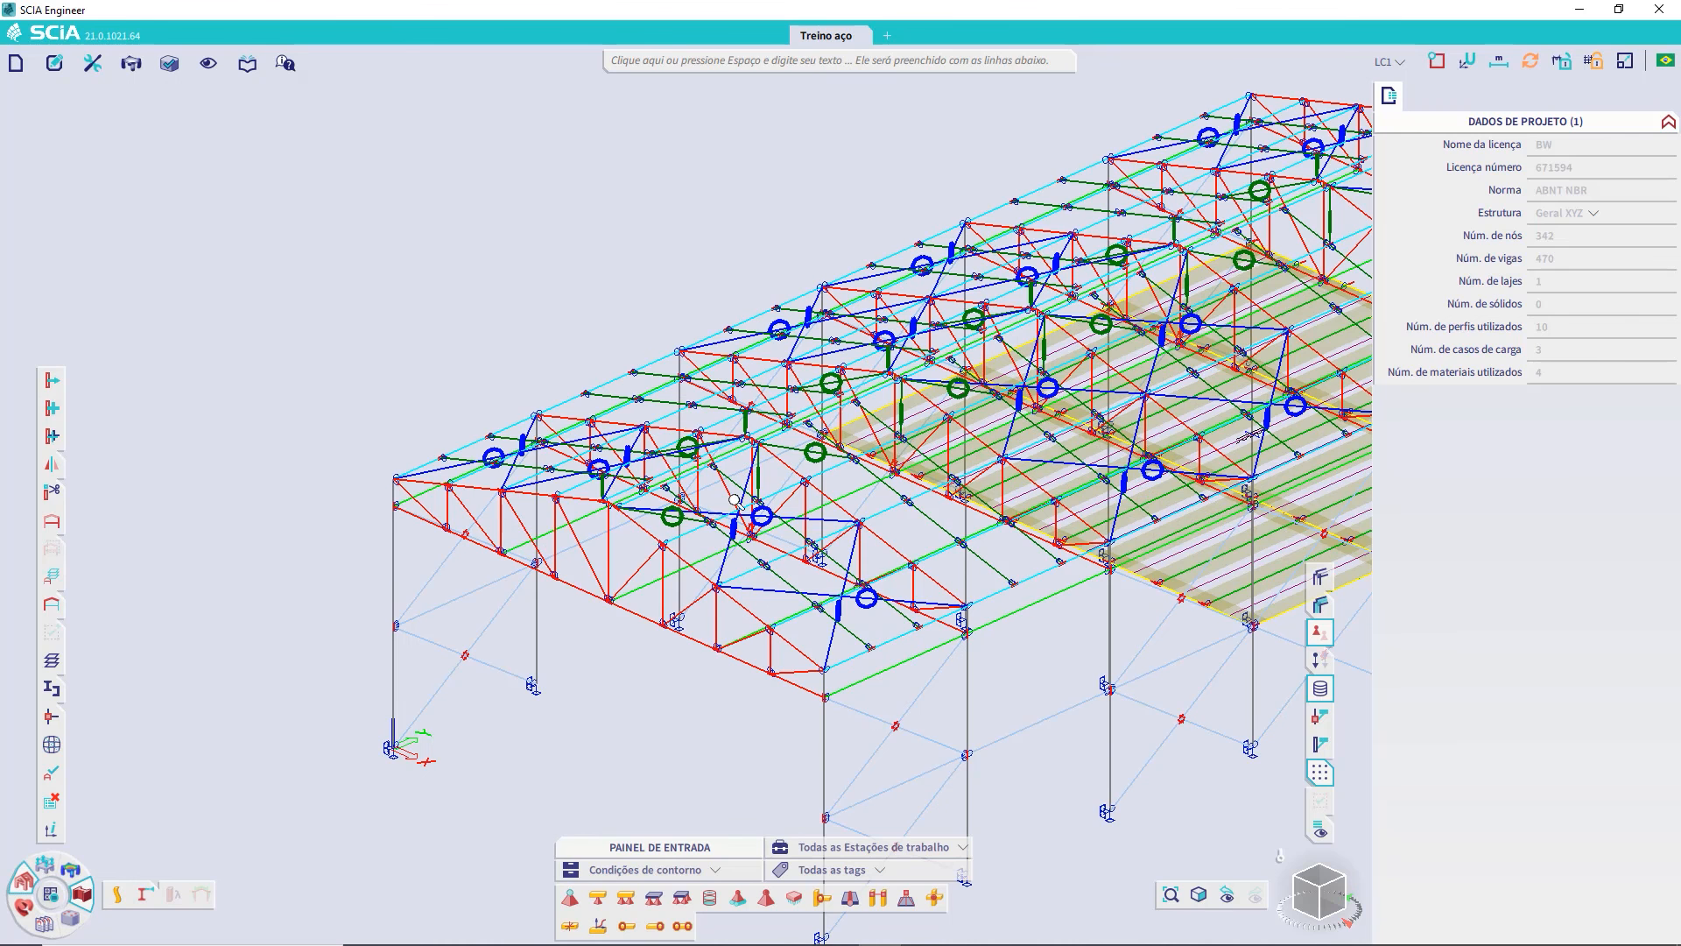
scroll(679, 516, "up", 4)
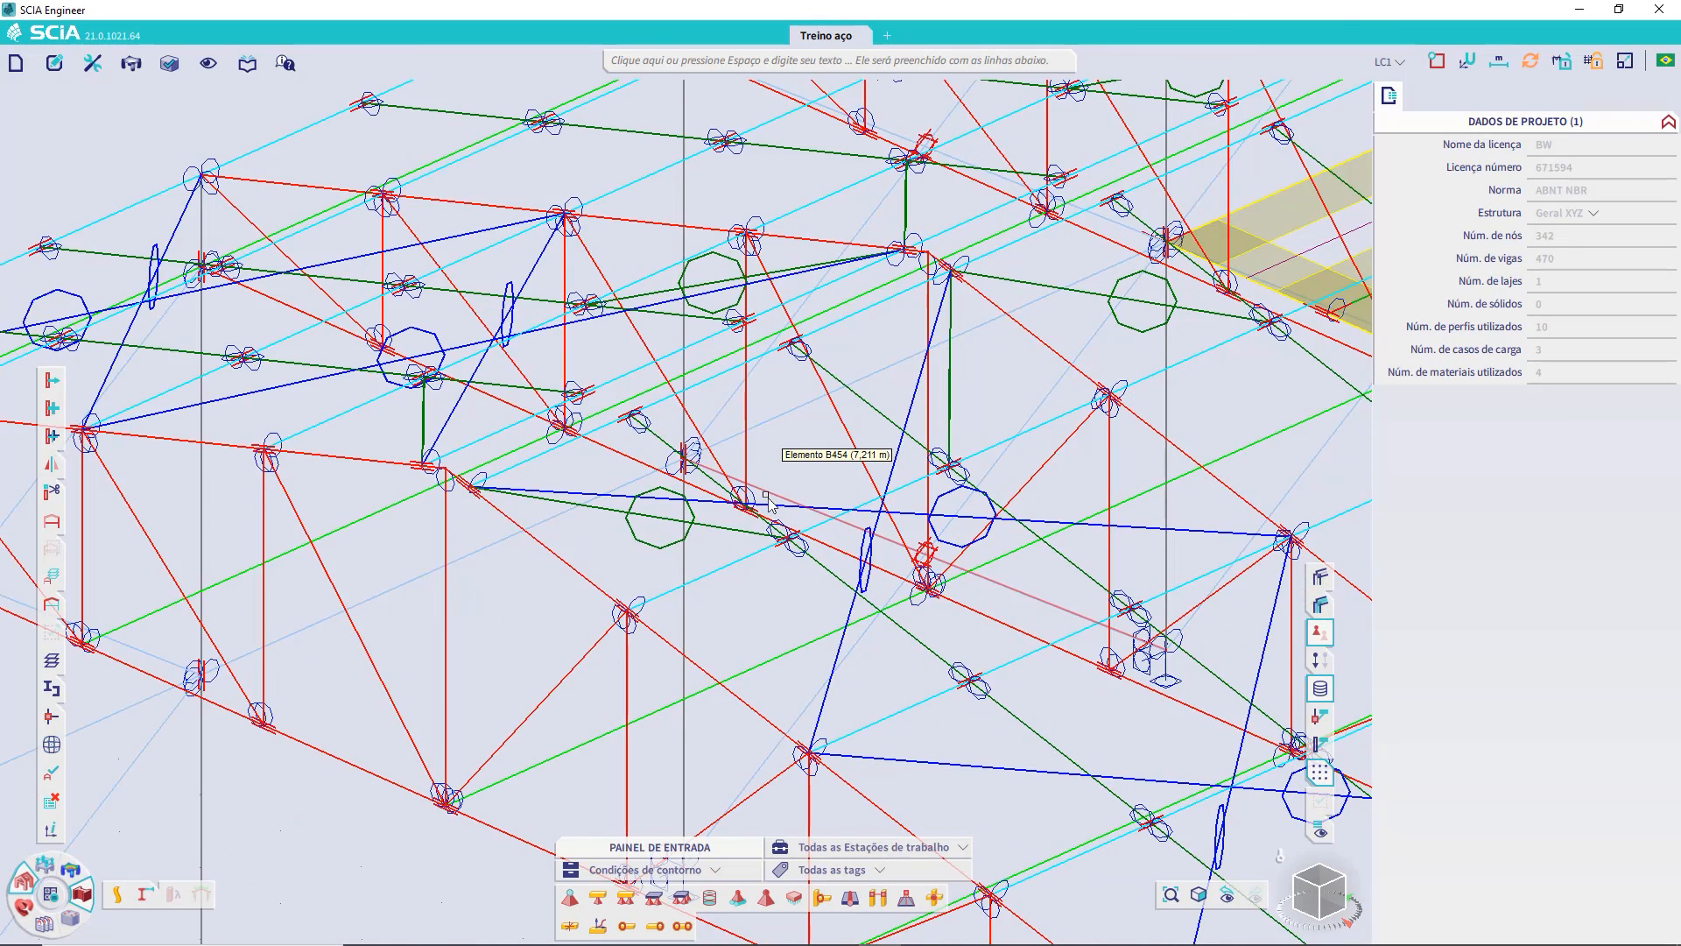
scroll(769, 501, "down", 6)
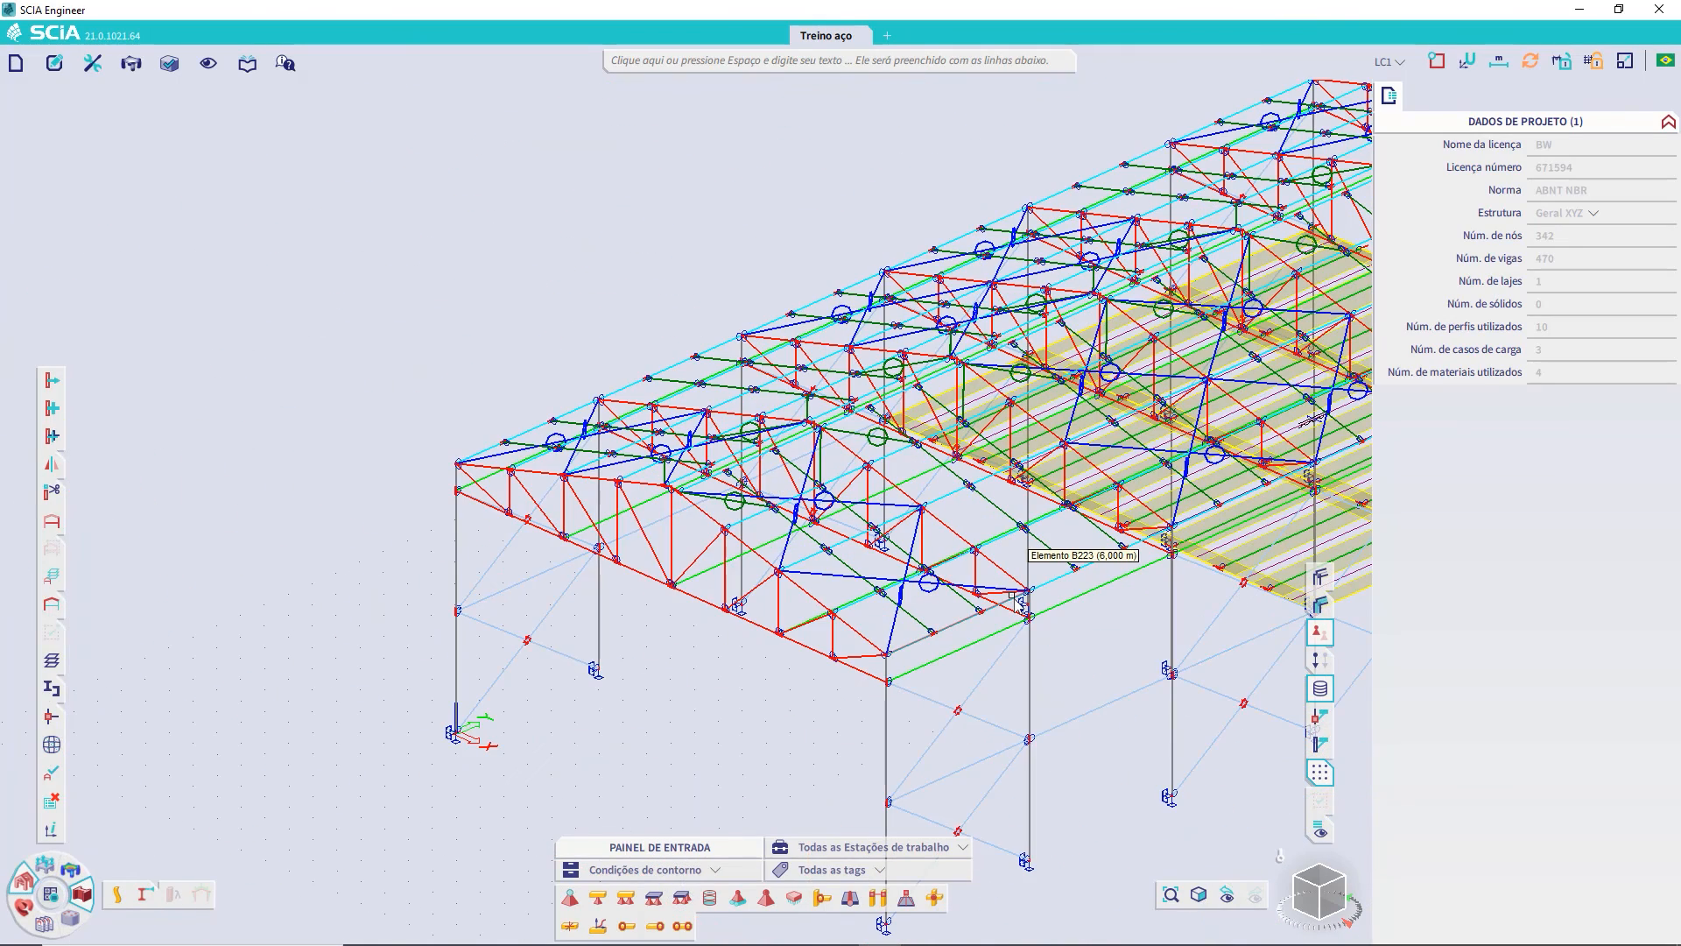